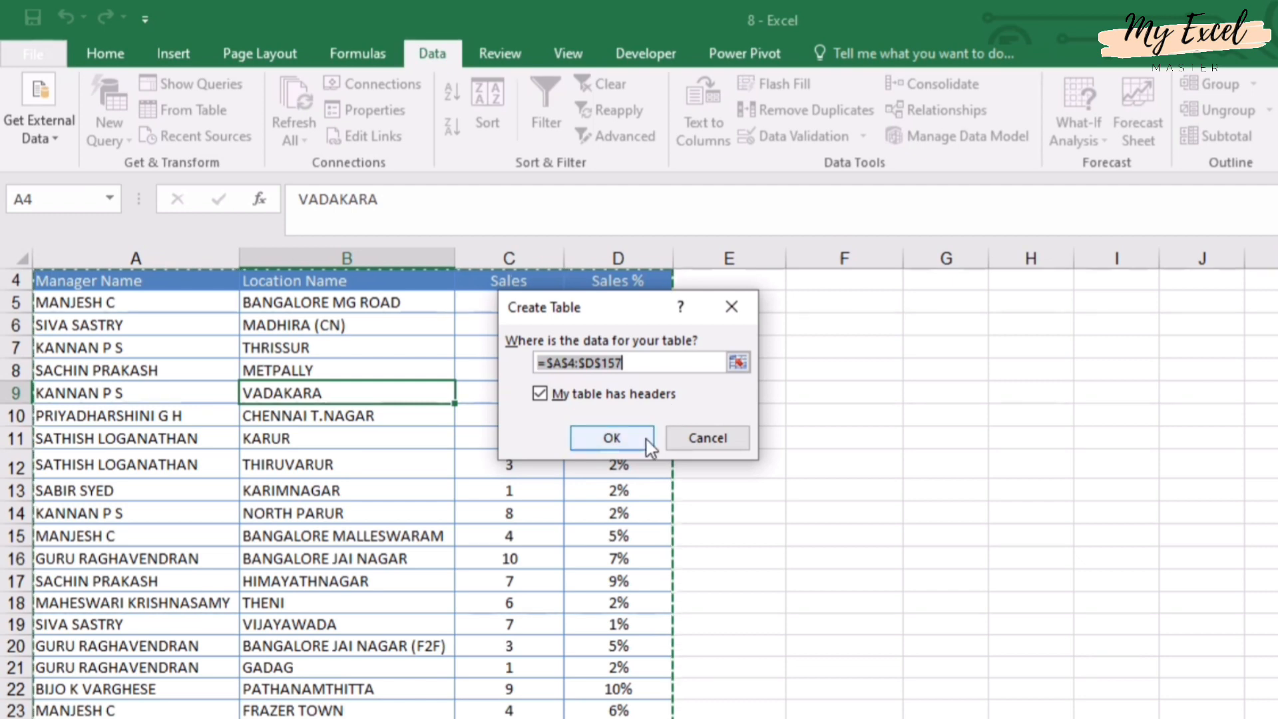
Convert the range A4:D157 into a table with headers and give it an unshaded style without banded rows.
left_click(613, 441)
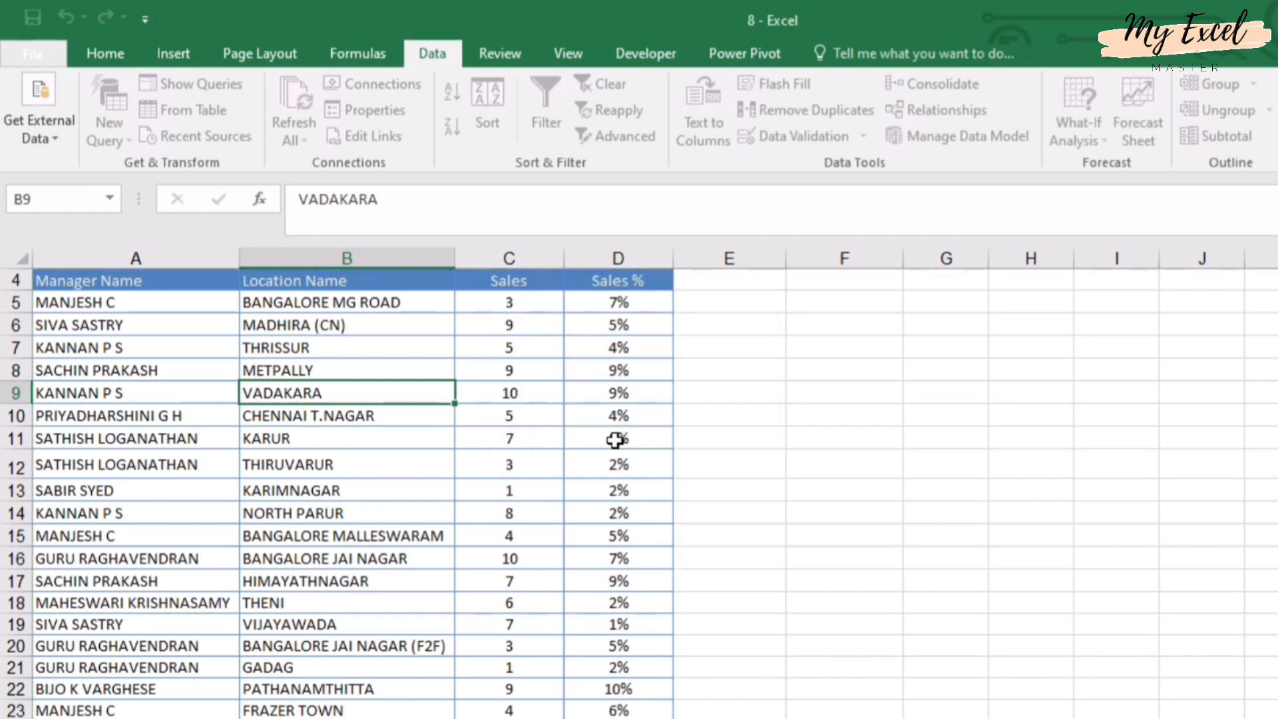
left_click(332, 491)
scroll(448, 491, "up", 1)
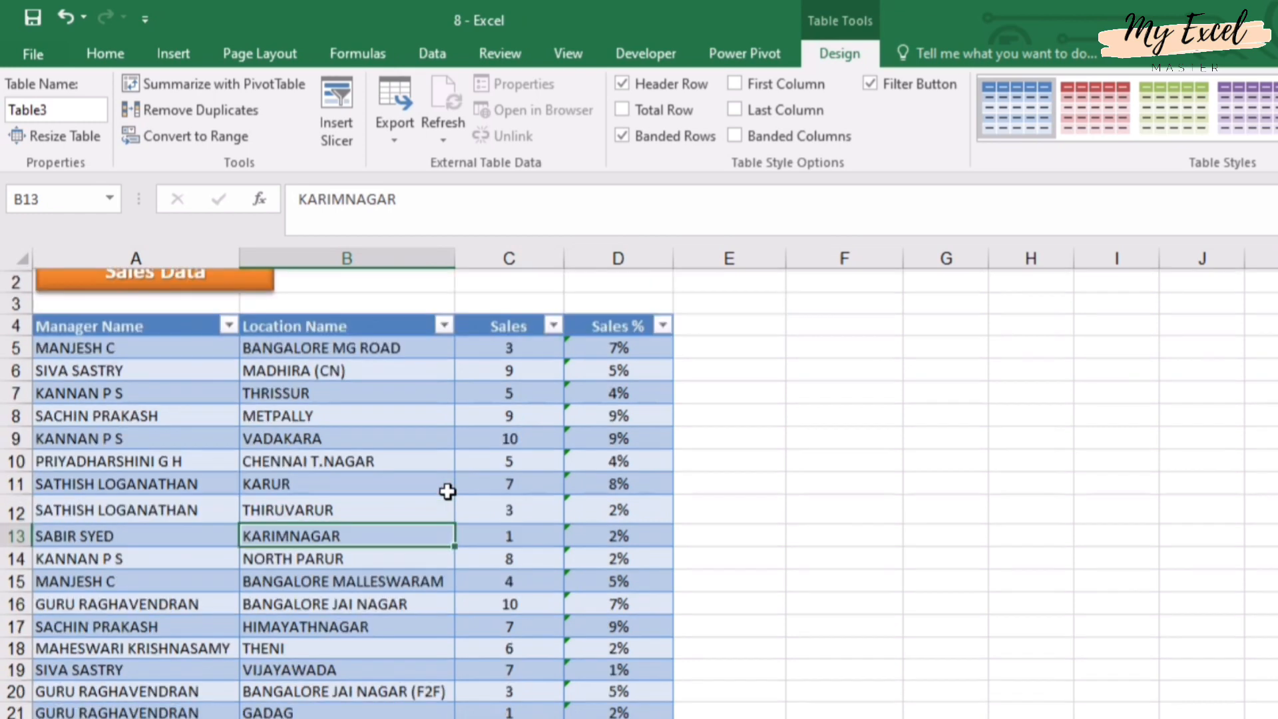
left_click(623, 139)
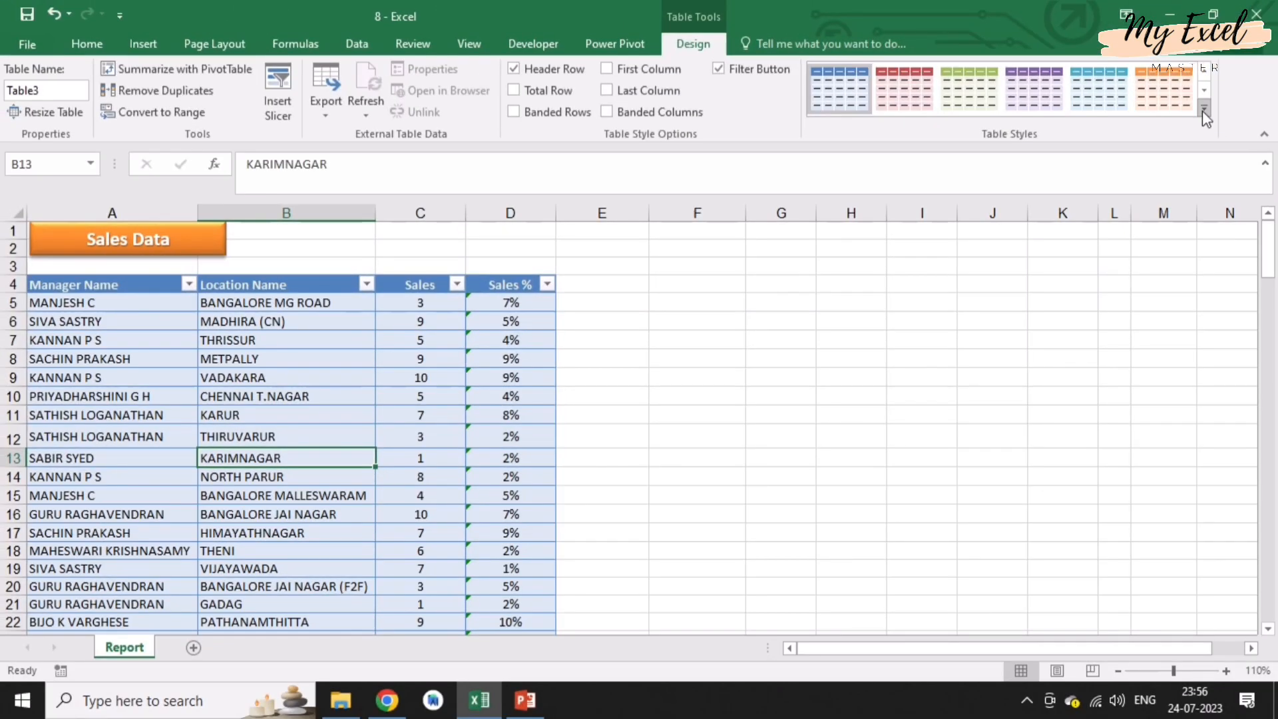
left_click(1202, 110)
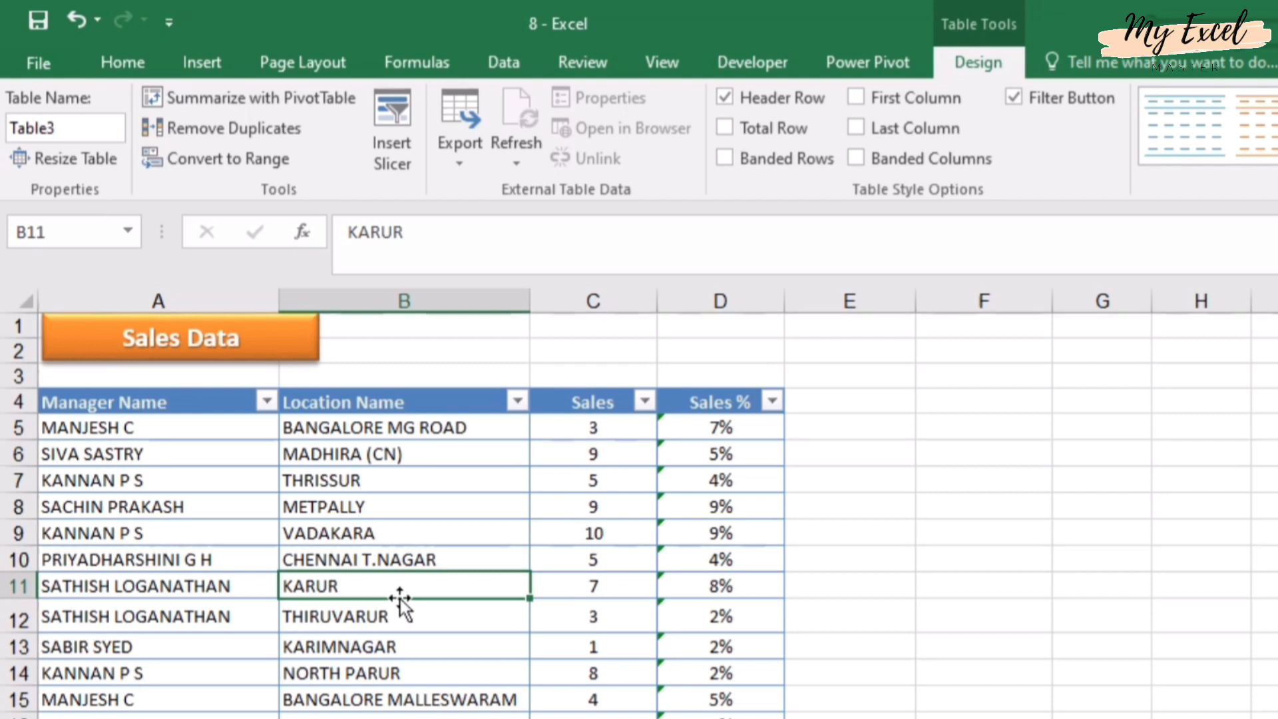
Load the sales table into the Power Query Editor and remove every column except Manager Name.
left_click(512, 63)
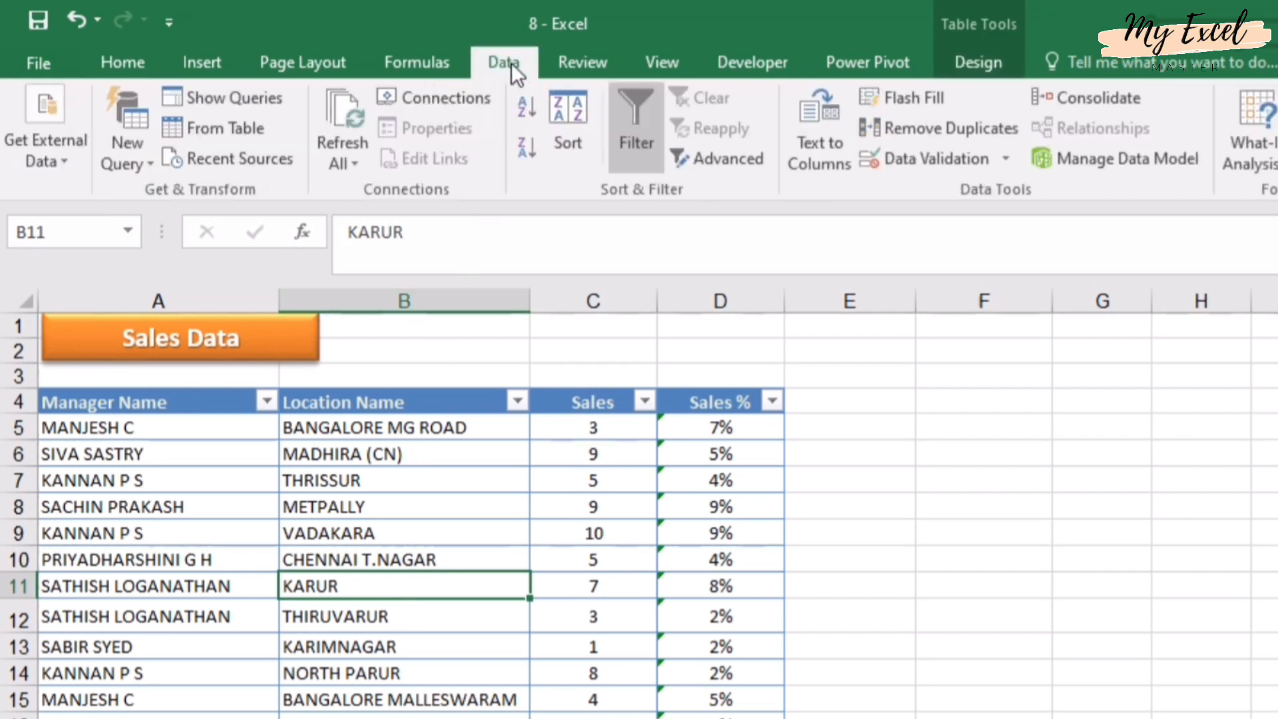
left_click(238, 134)
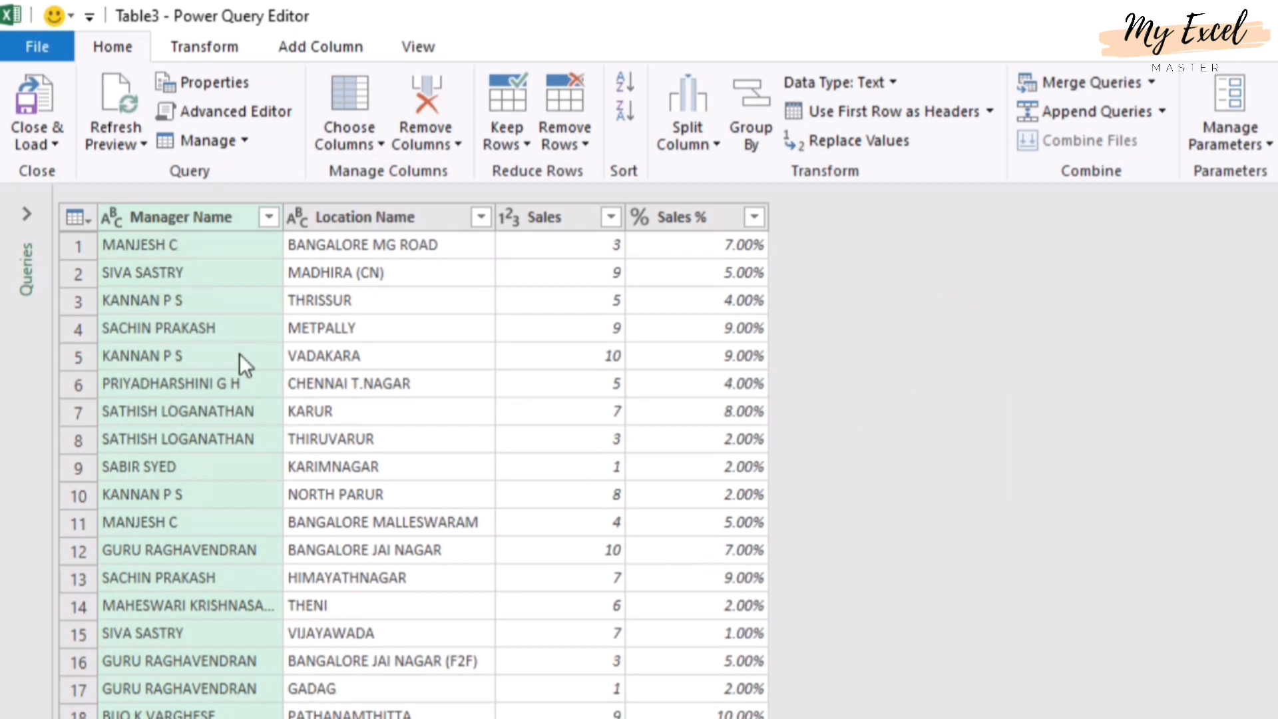
right_click(213, 214)
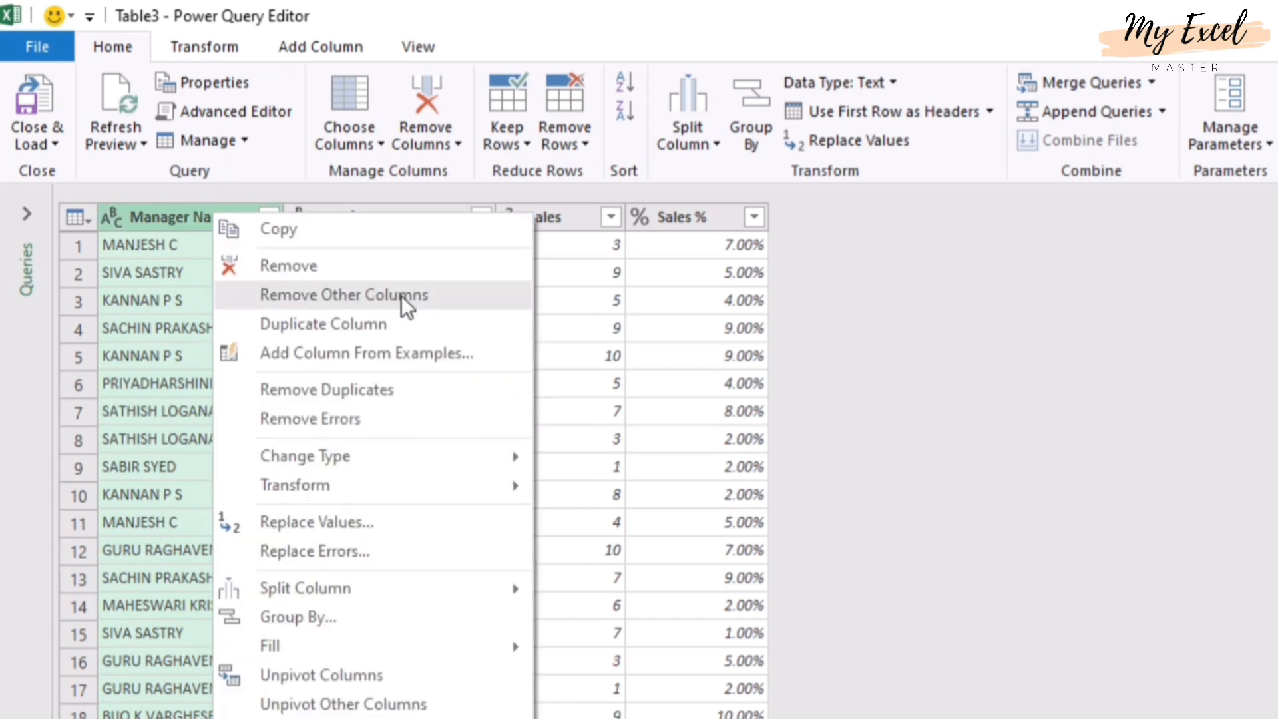
left_click(525, 38)
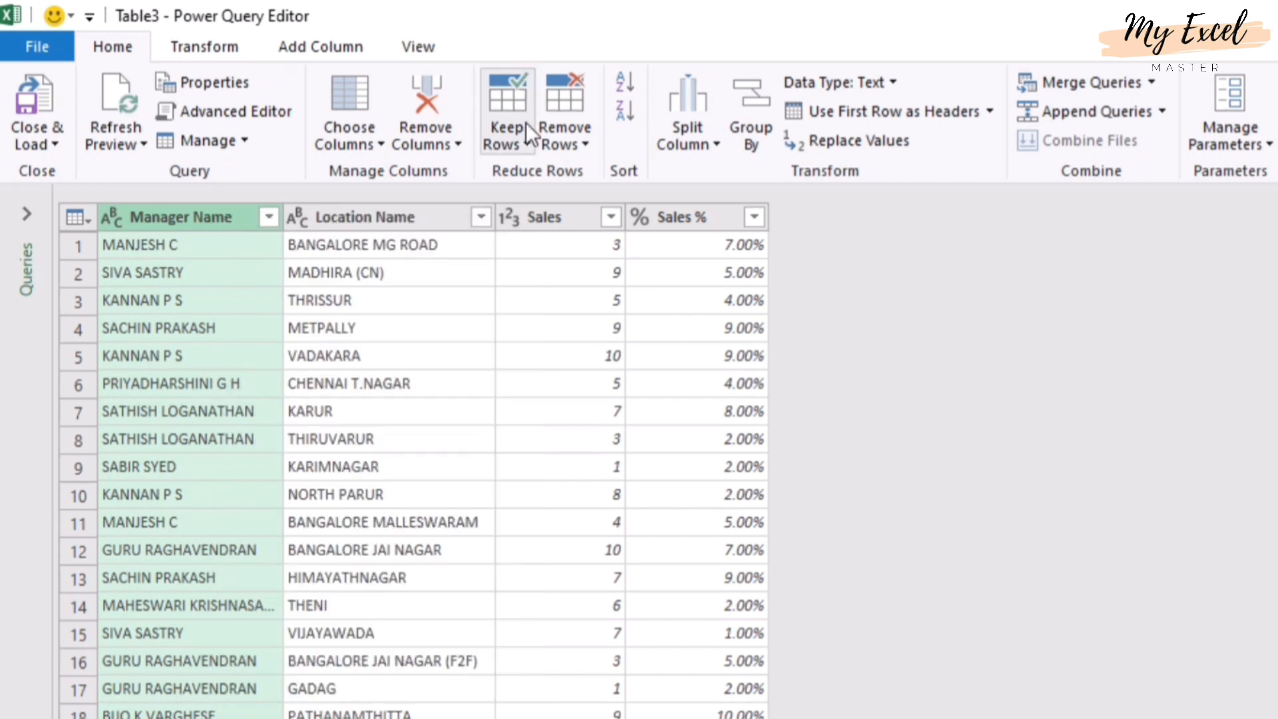
left_click(450, 150)
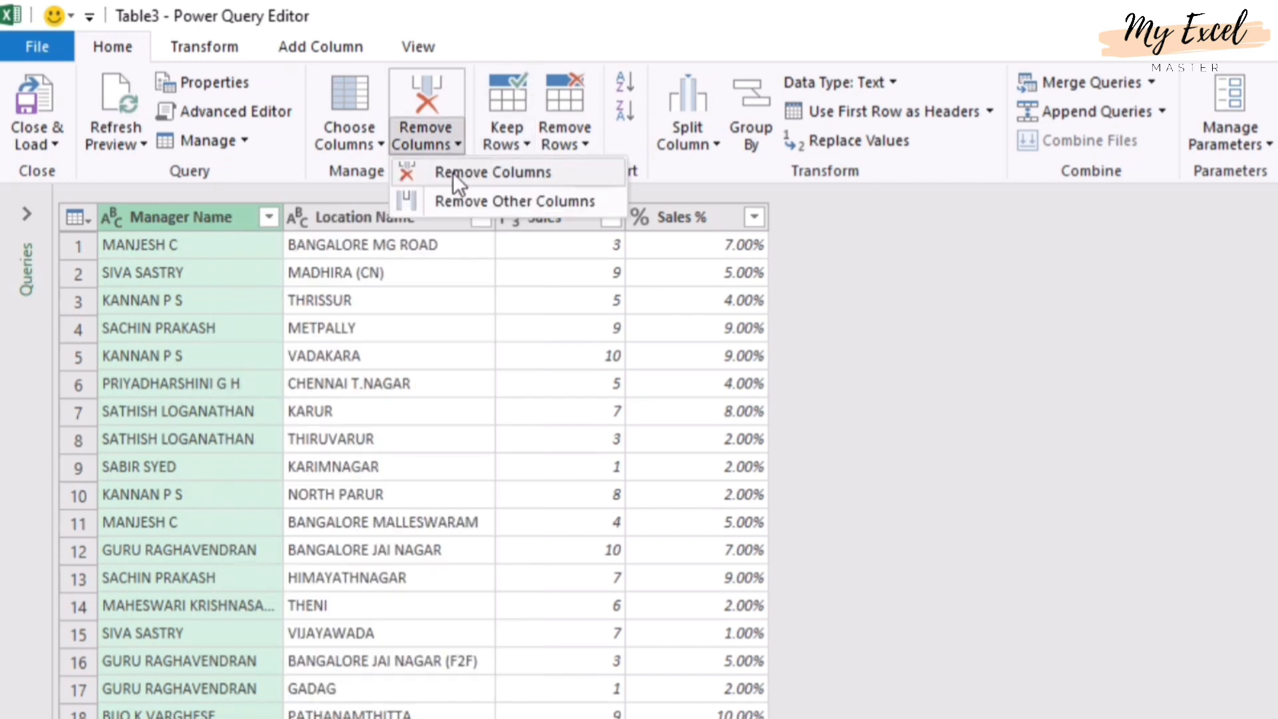
left_click(509, 202)
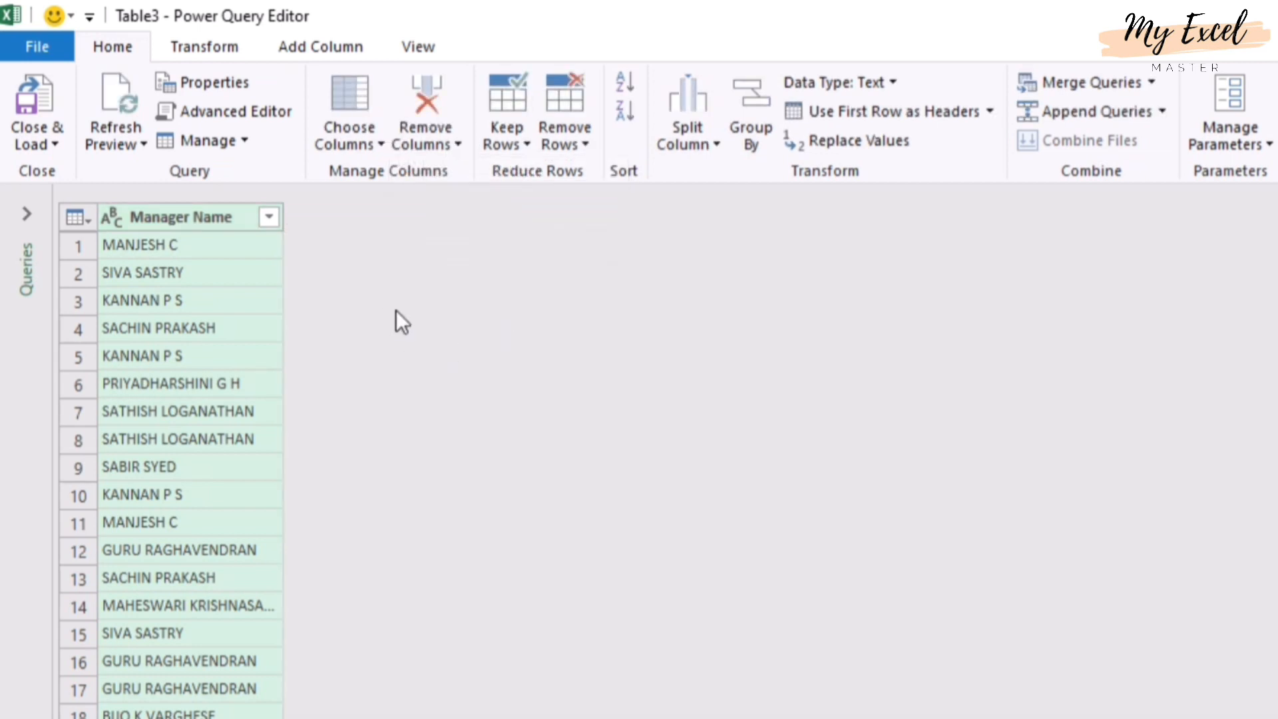
Remove the duplicate entries from the Manager Name column.
scroll(178, 507, "down", 8)
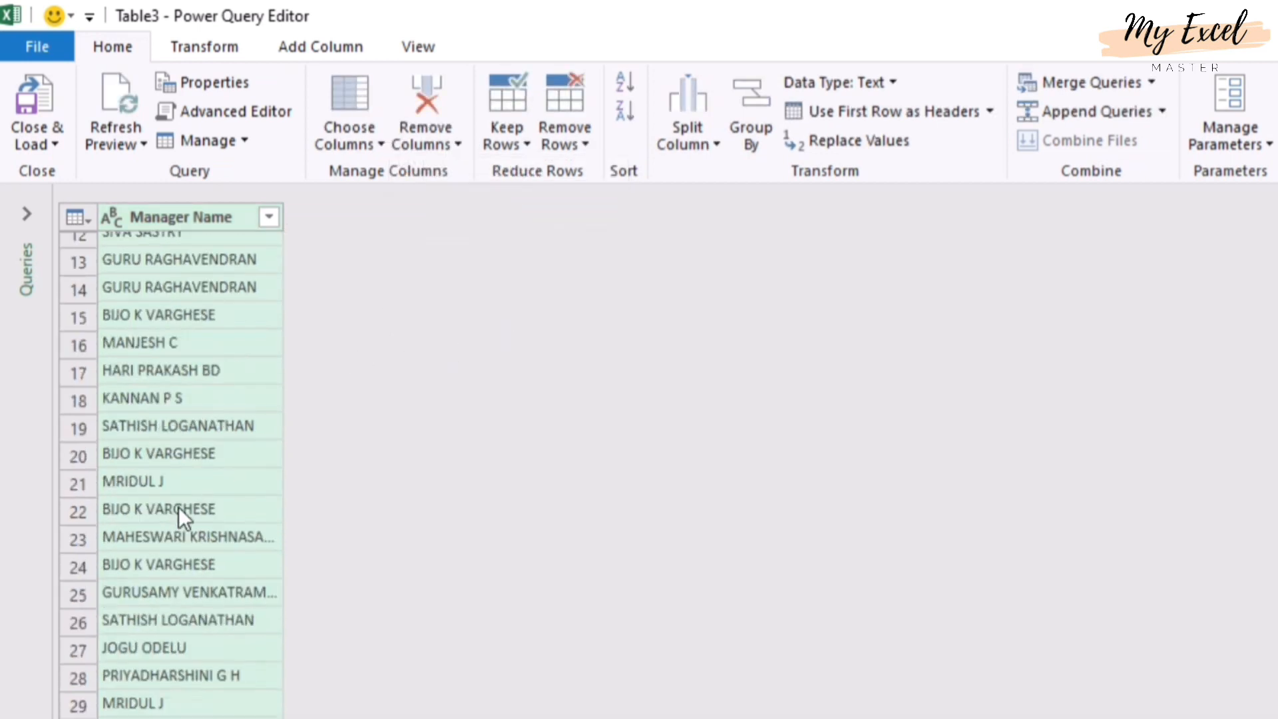
scroll(186, 513, "down", 5)
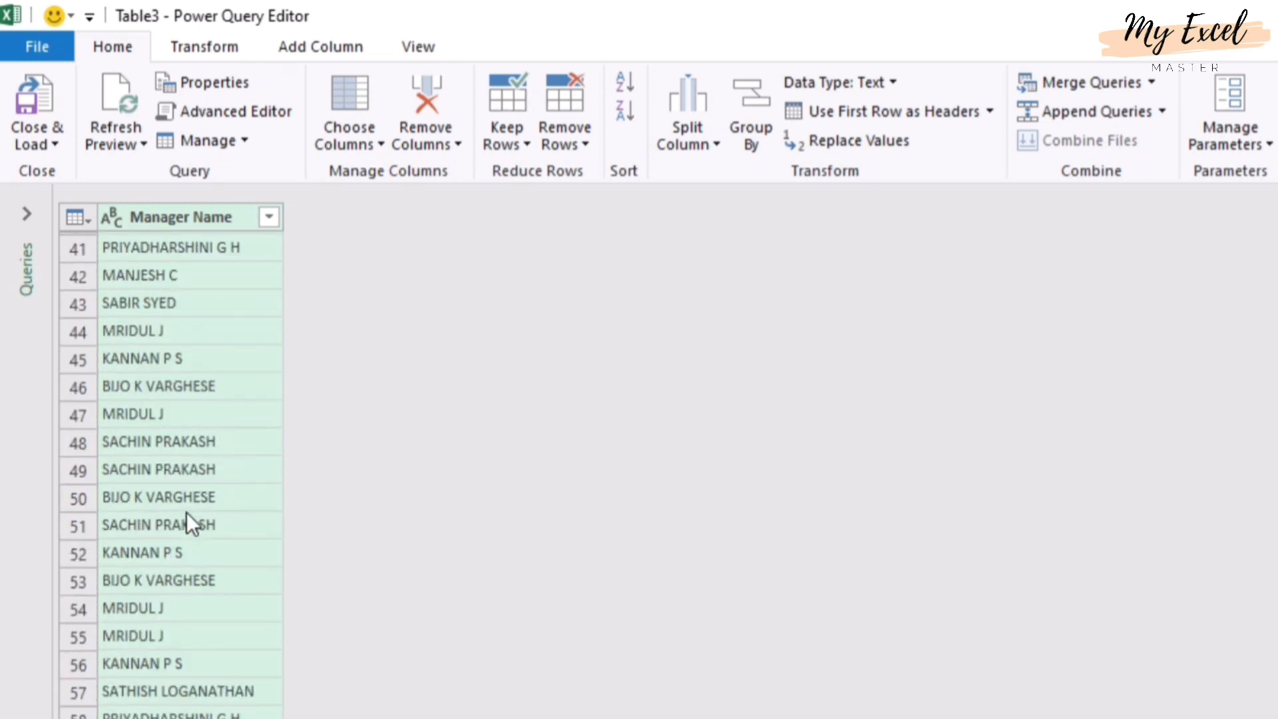
scroll(186, 512, "up", 13)
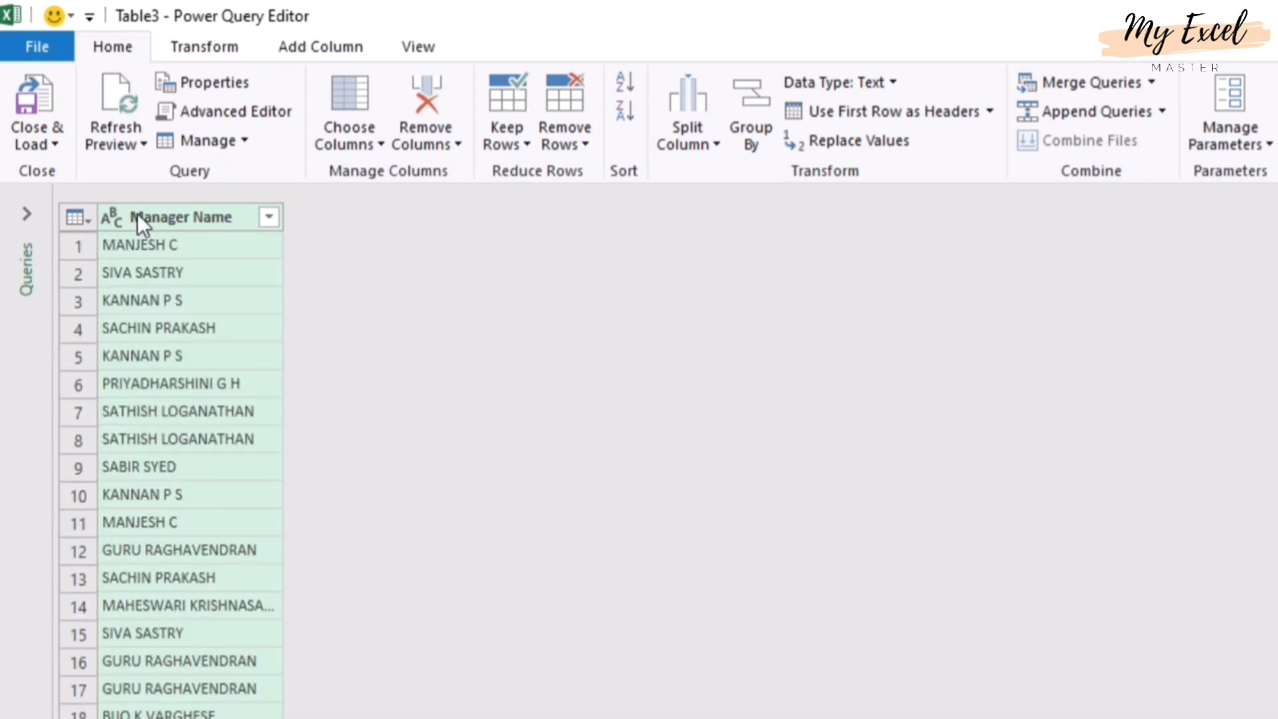
left_click(178, 217)
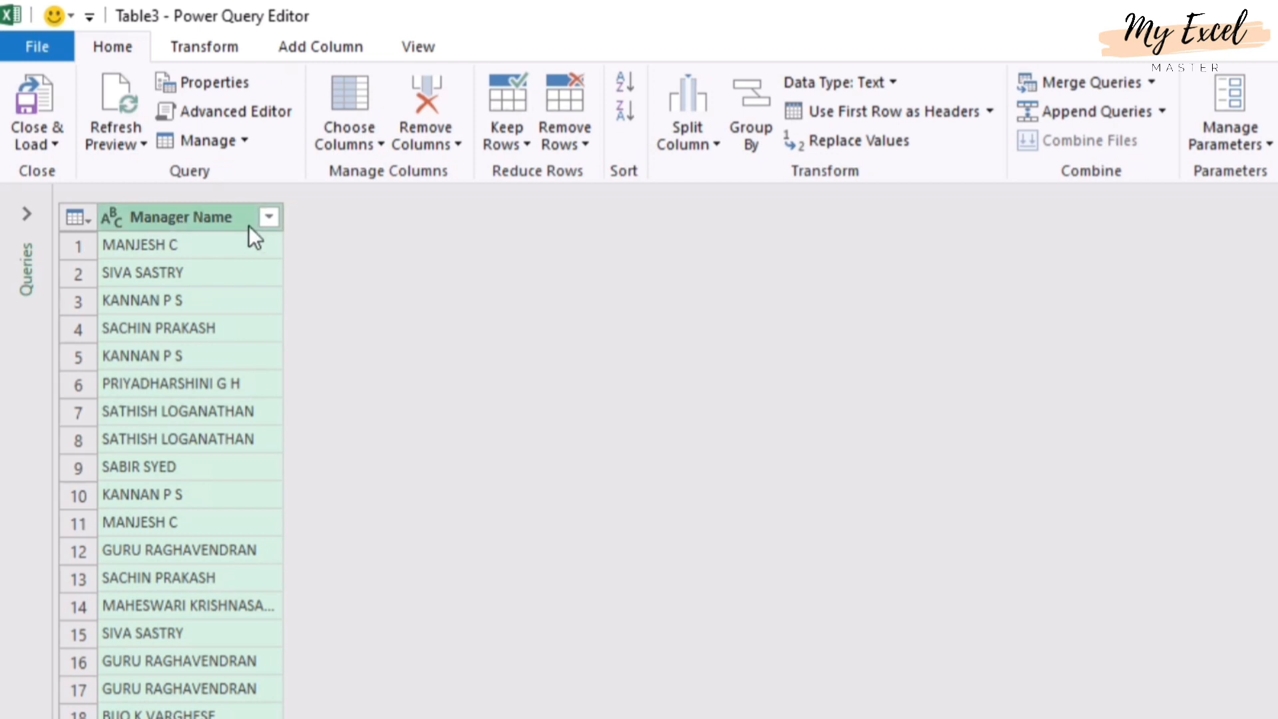
right_click(202, 217)
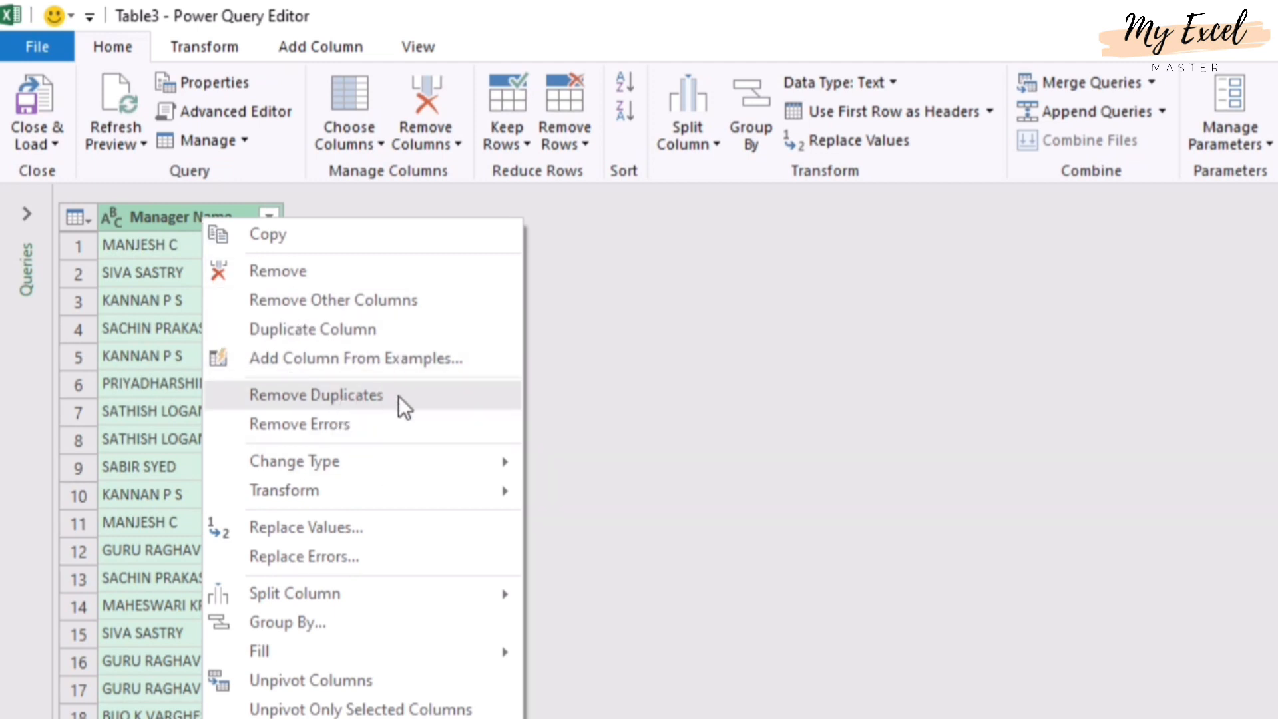
left_click(398, 395)
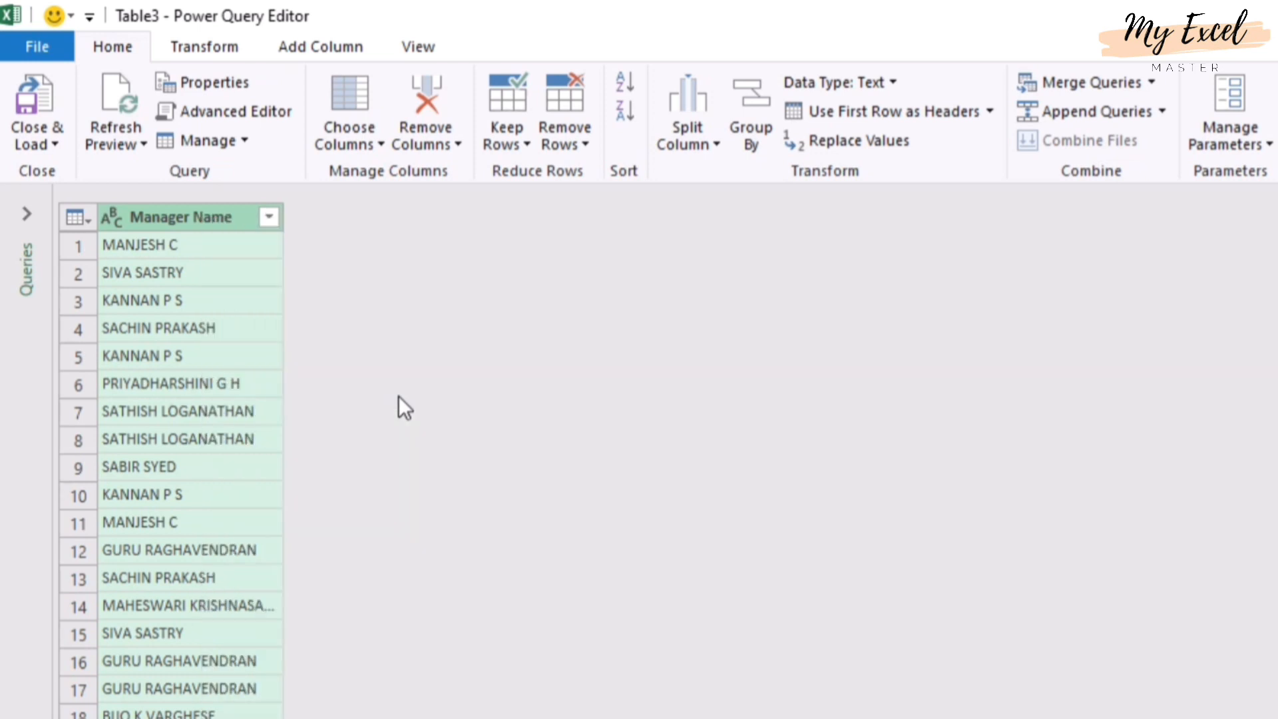
left_click(208, 244)
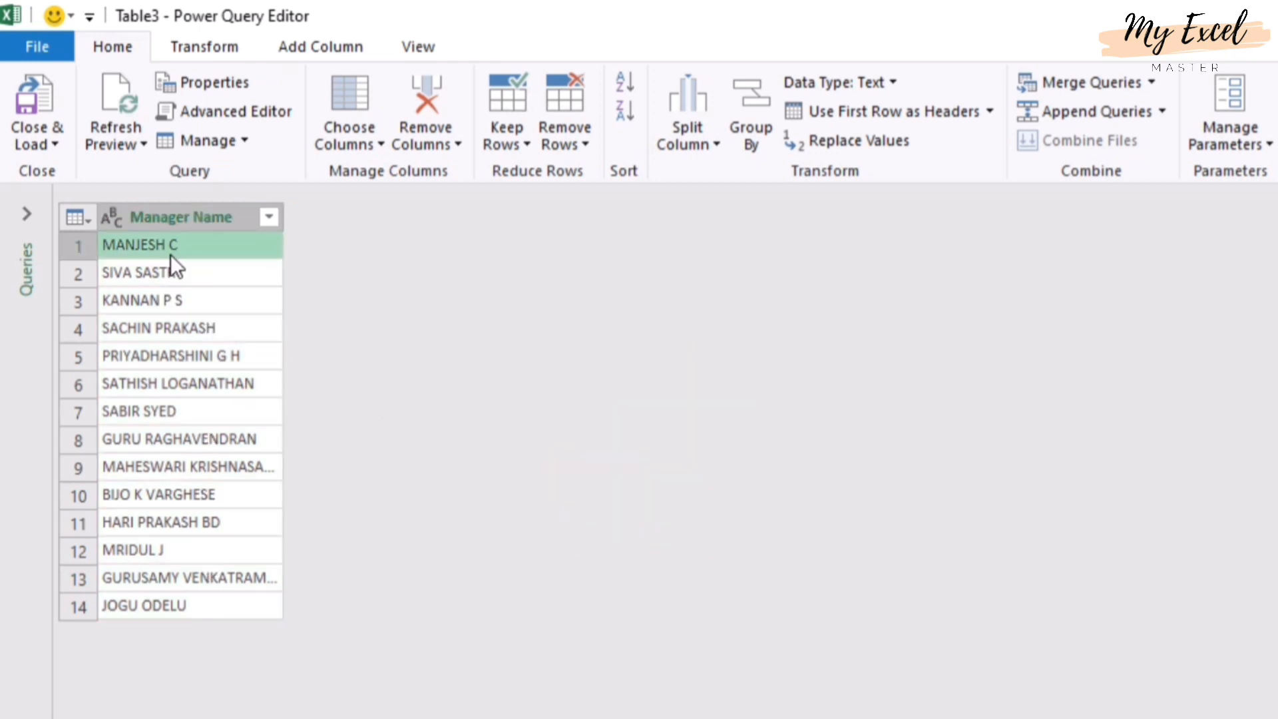
Sort the Manager Name column in ascending order and load the query as a table on a new worksheet.
left_click(629, 80)
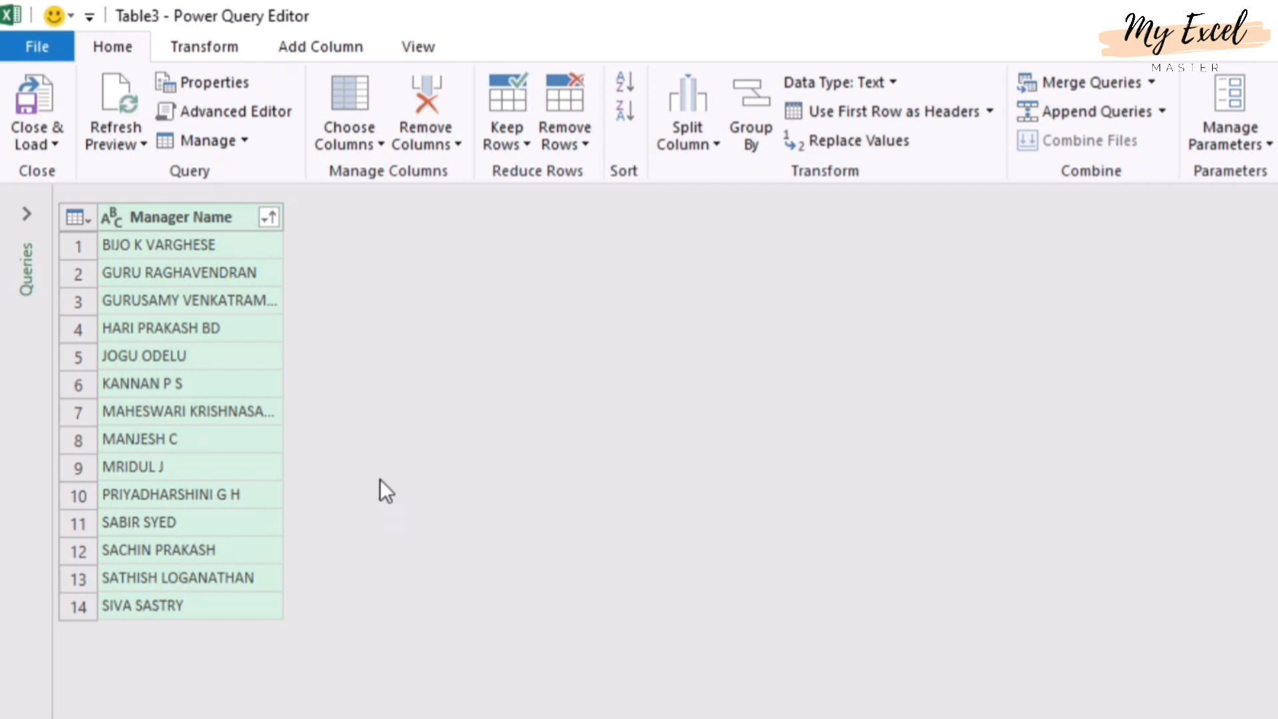
left_click(46, 146)
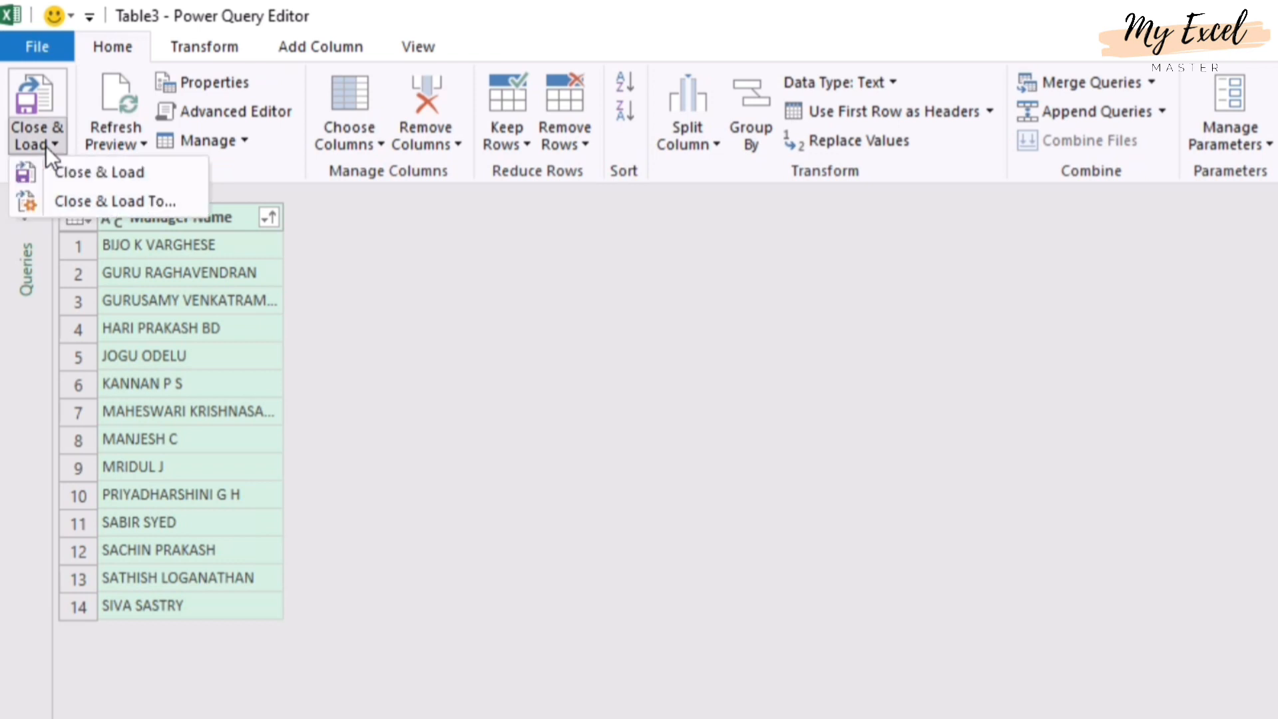
left_click(140, 205)
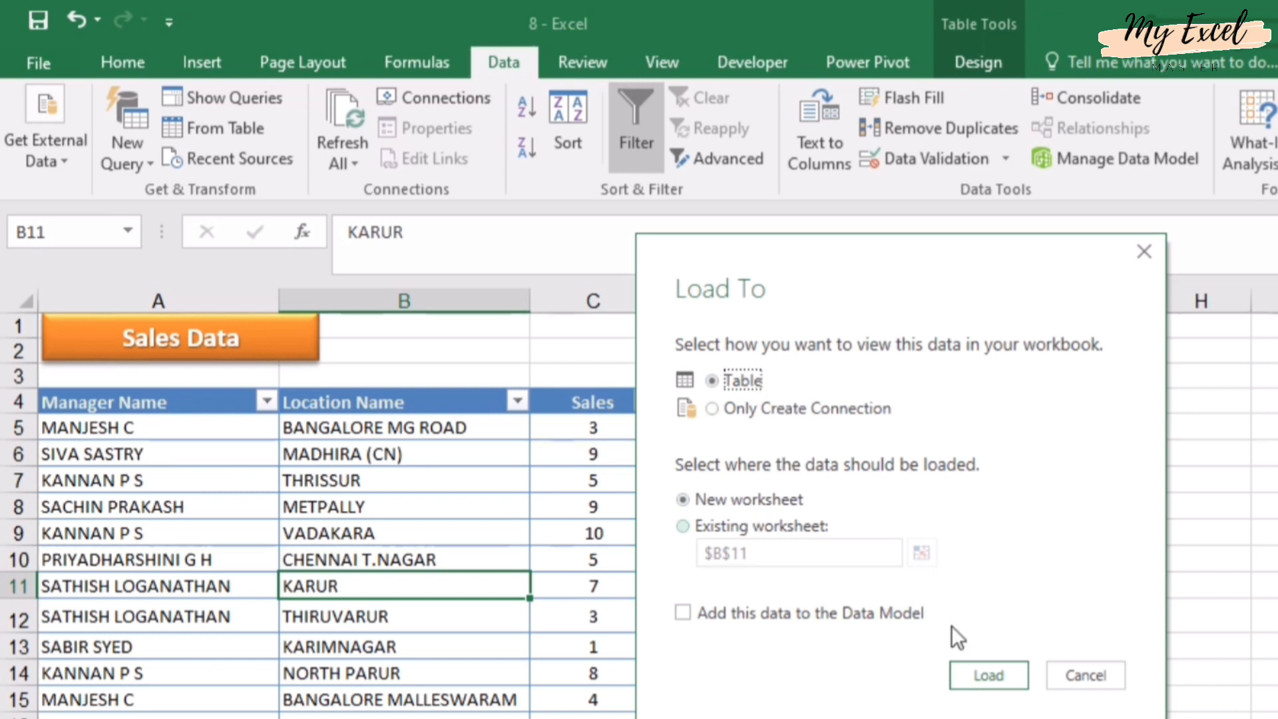
left_click(993, 677)
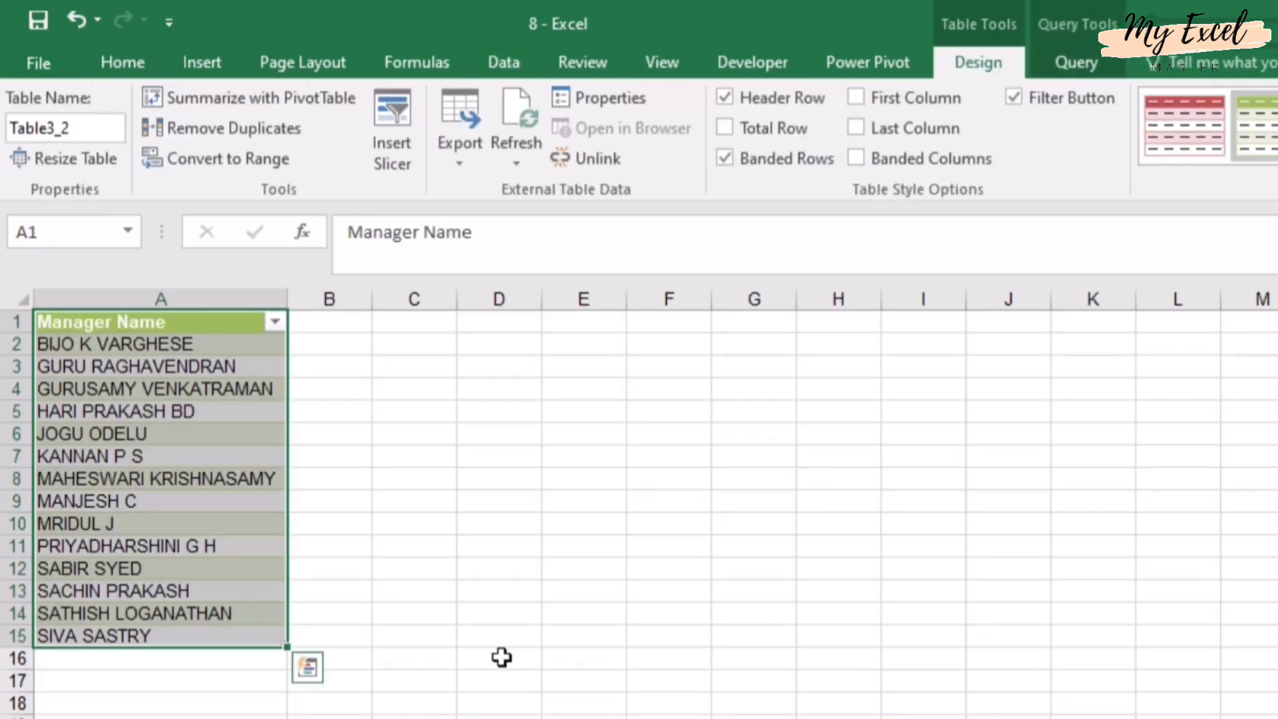
left_click(162, 677)
left_click(151, 391)
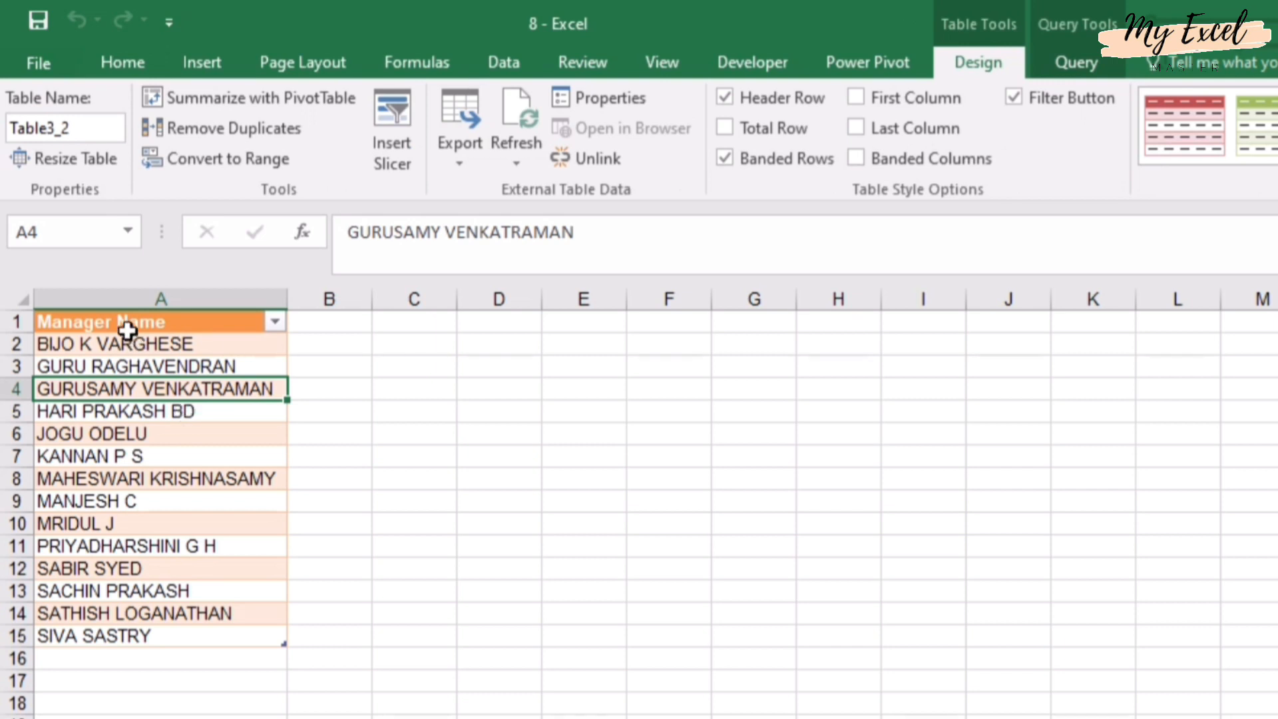
left_click(149, 509)
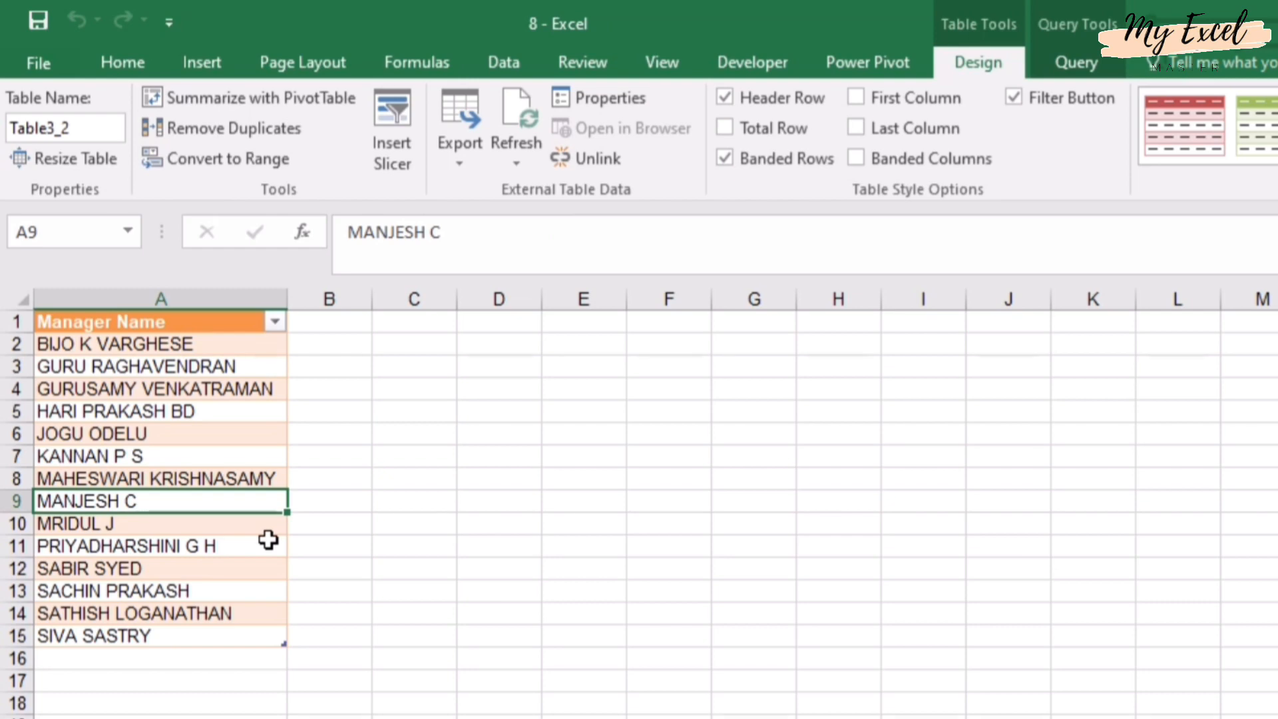
Add a row below the Report sheet's sales table with a new manager's name, location ABC, sales 5 and sales % 25%.
key("ctrl+Page_Down")
left_click(110, 510)
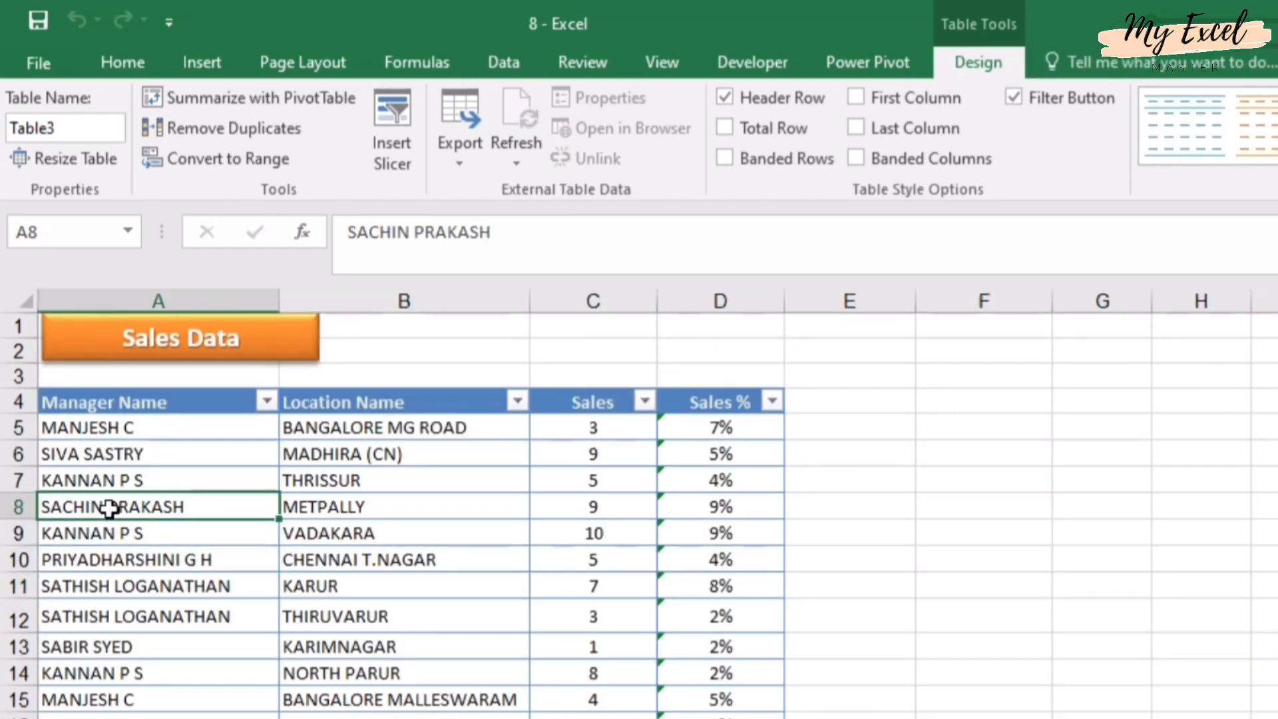
scroll(132, 607, "down", 9)
scroll(132, 607, "down", 20)
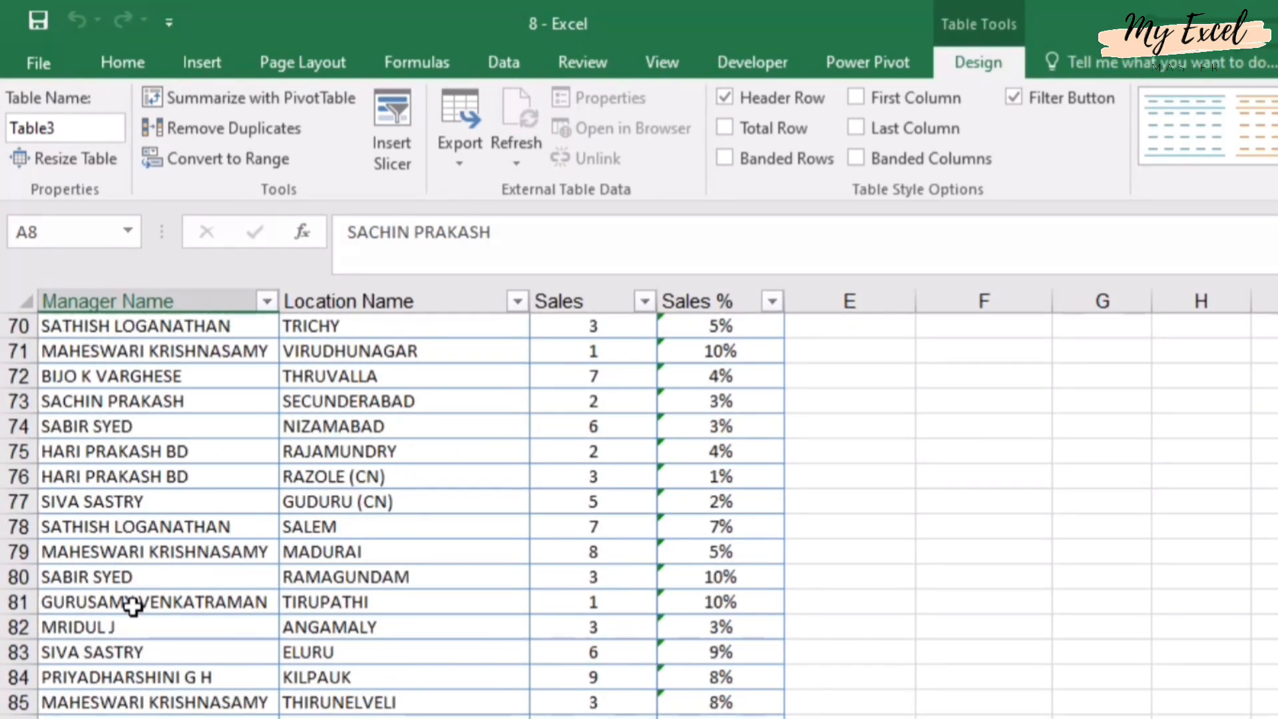
scroll(132, 606, "down", 13)
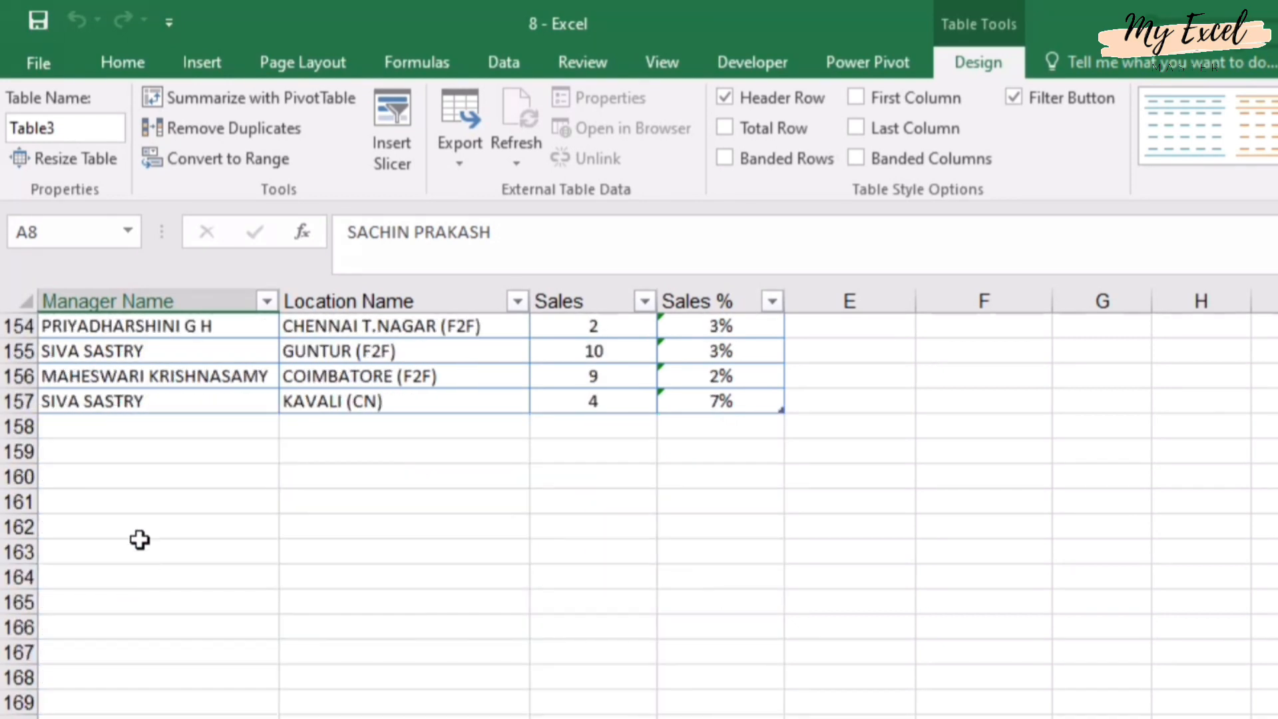
left_click(108, 427)
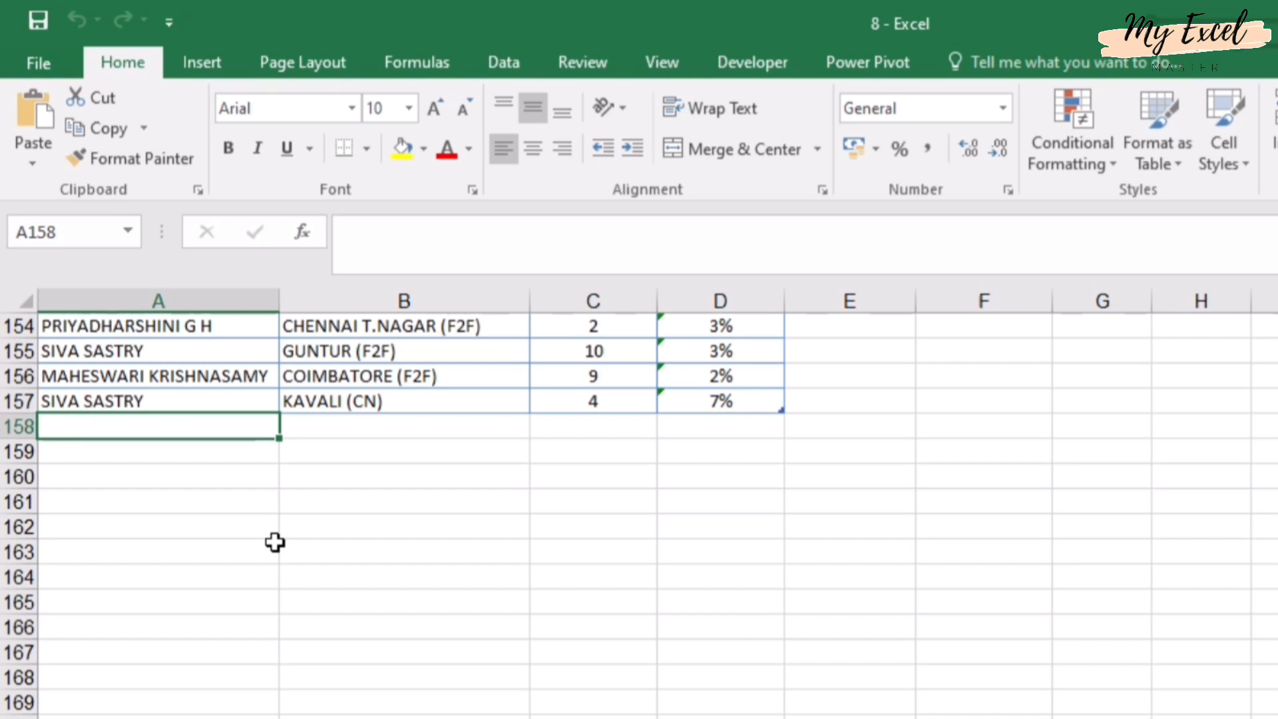
type("ROHIT SHARMA")
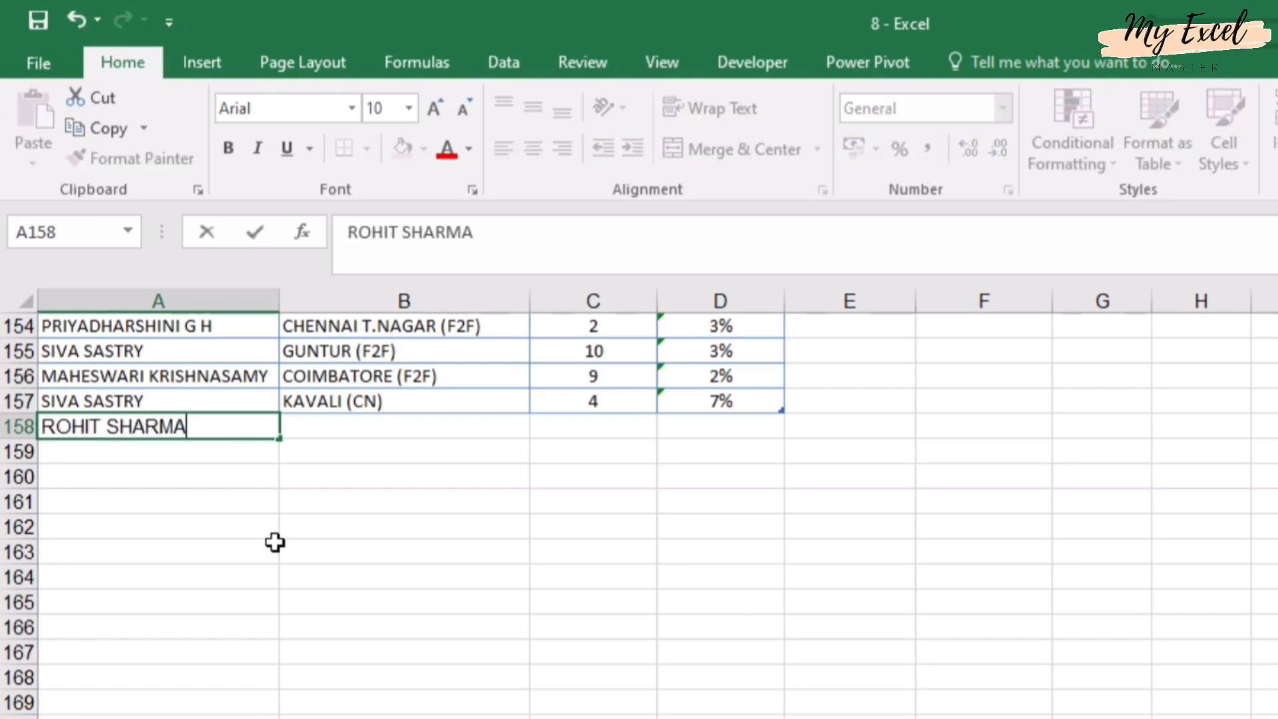
key("Tab")
type("ABC")
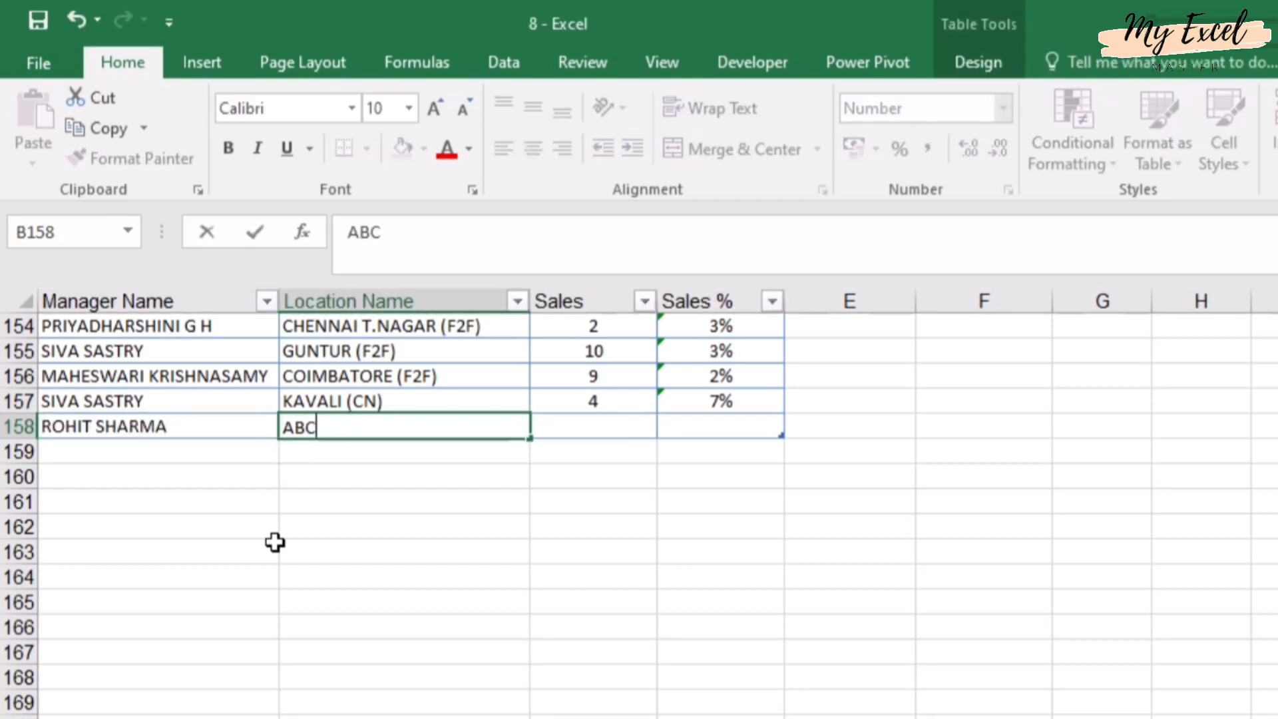
key("Tab")
type("5")
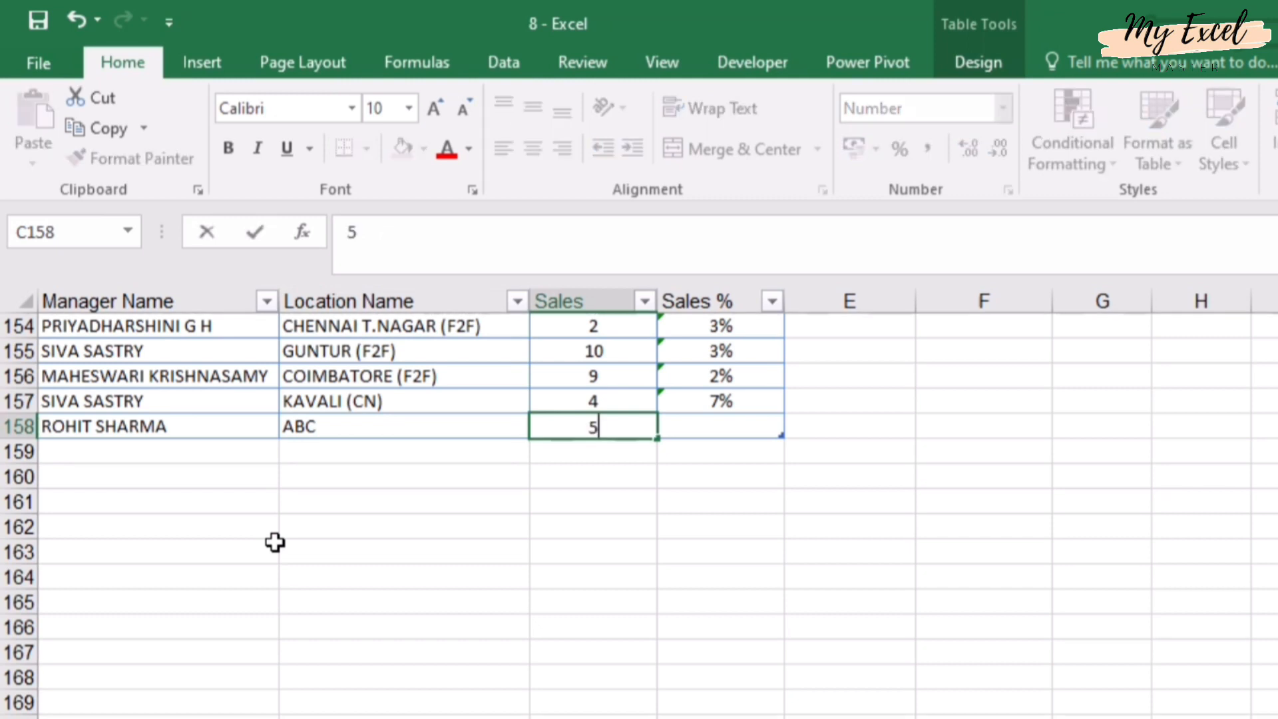
key("Tab")
type("25")
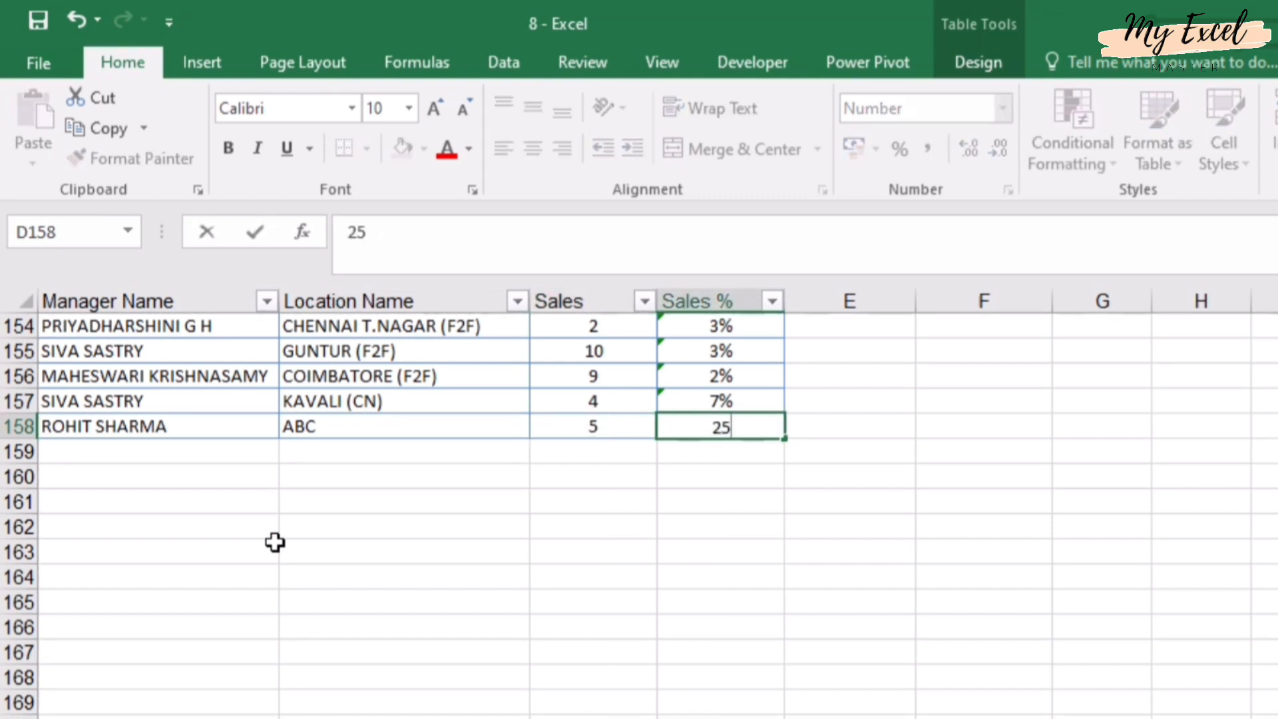
type("%")
key("Return")
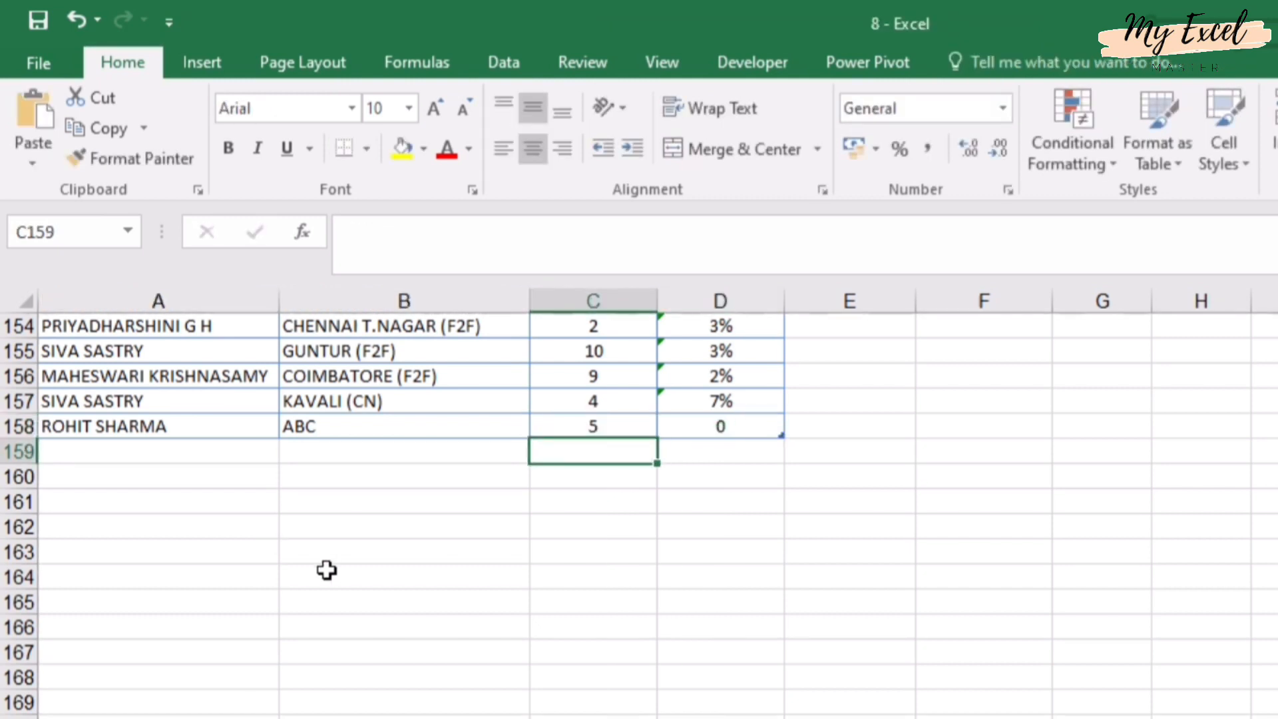
Refresh the Table3 workbook query so the unique manager list picks up the added row.
scroll(326, 570, "up", 1)
left_click(182, 502)
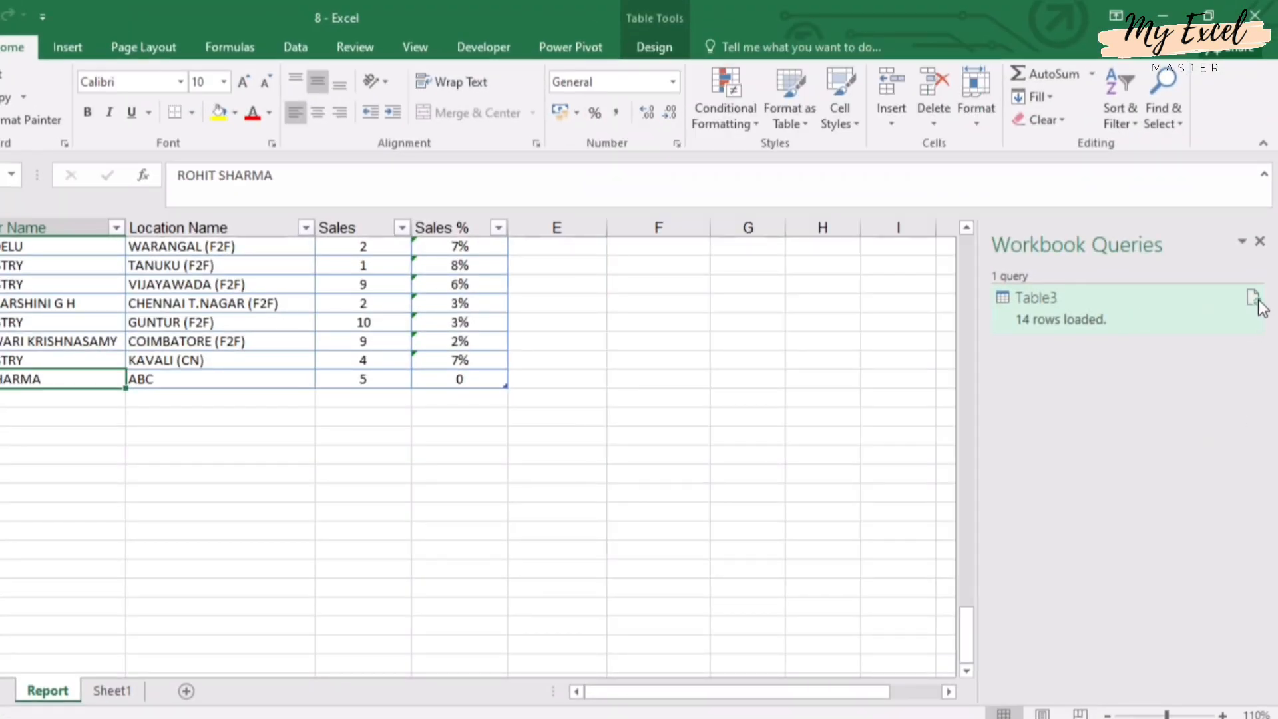
mouse_move(1261, 308)
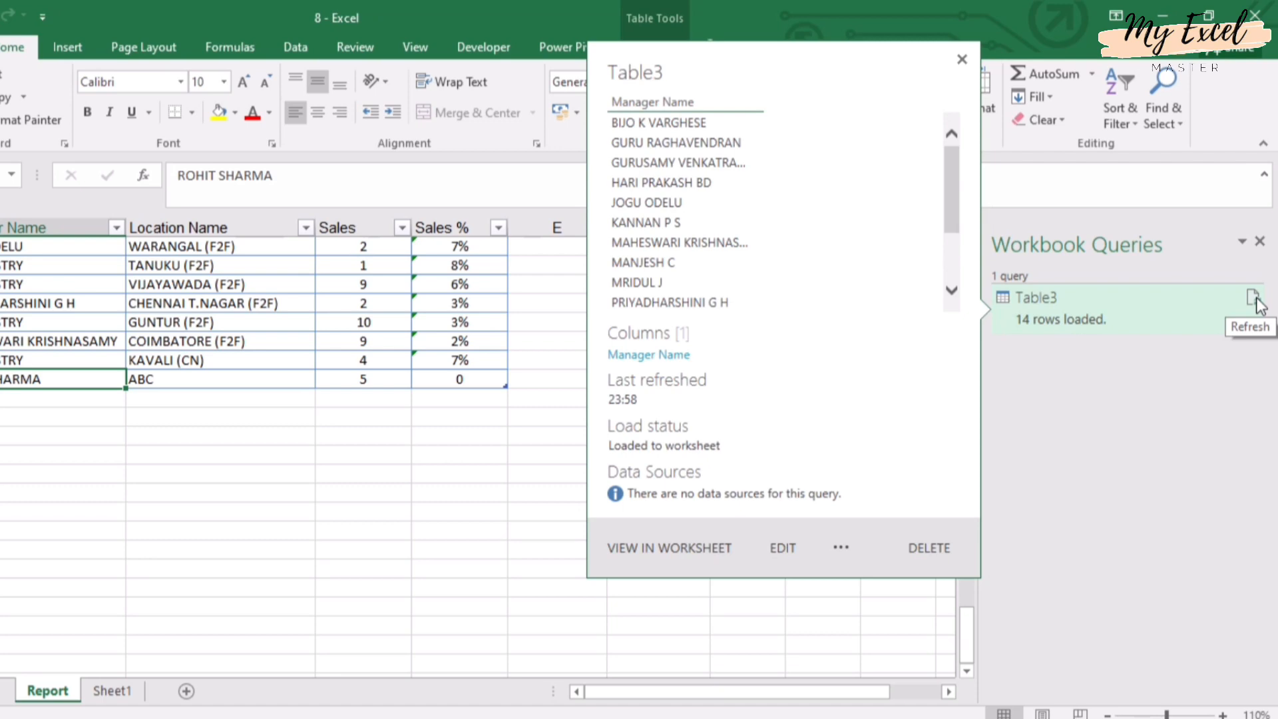
left_click(1257, 303)
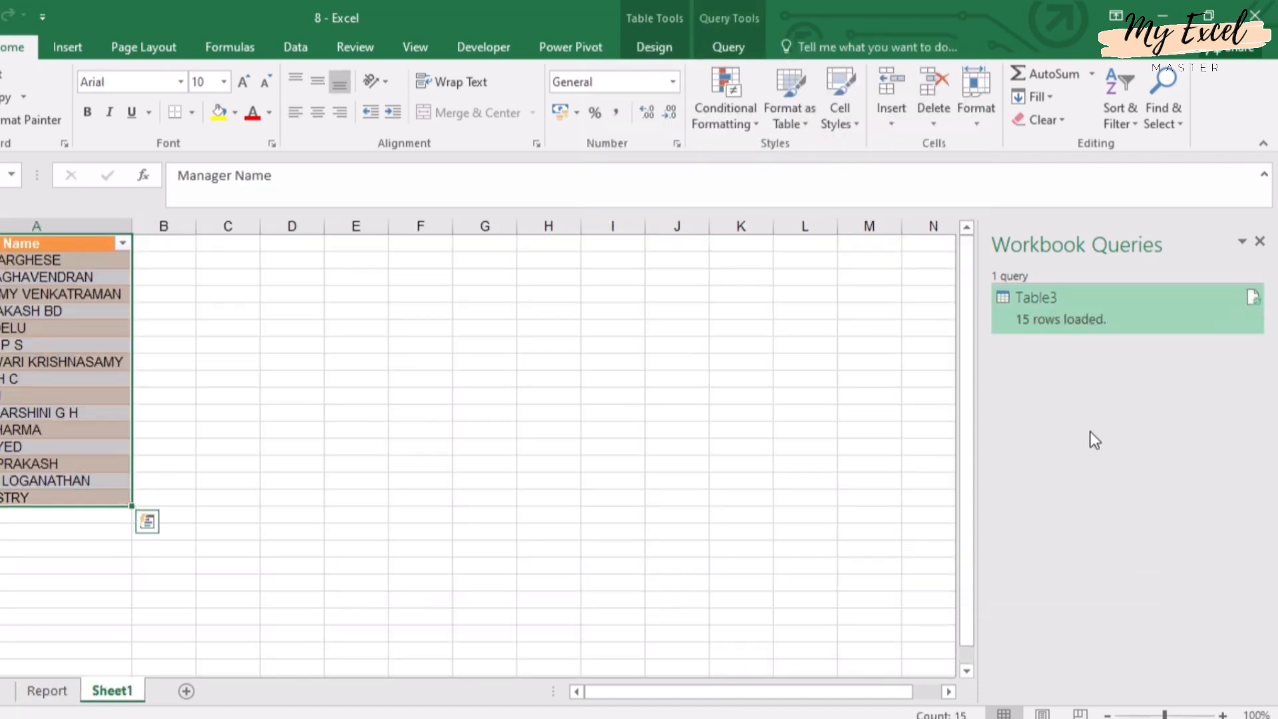
Delete the added test row 158 from the sales table on the Report sheet.
mouse_move(1033, 323)
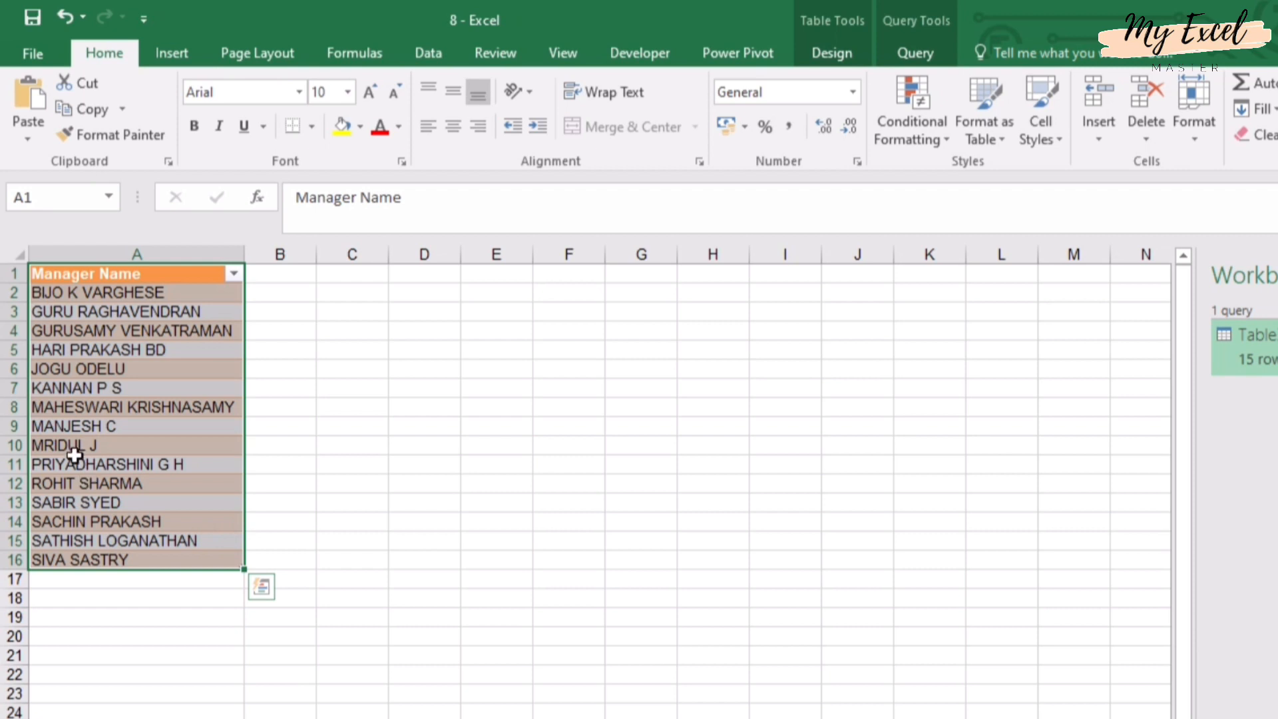
left_click(74, 443)
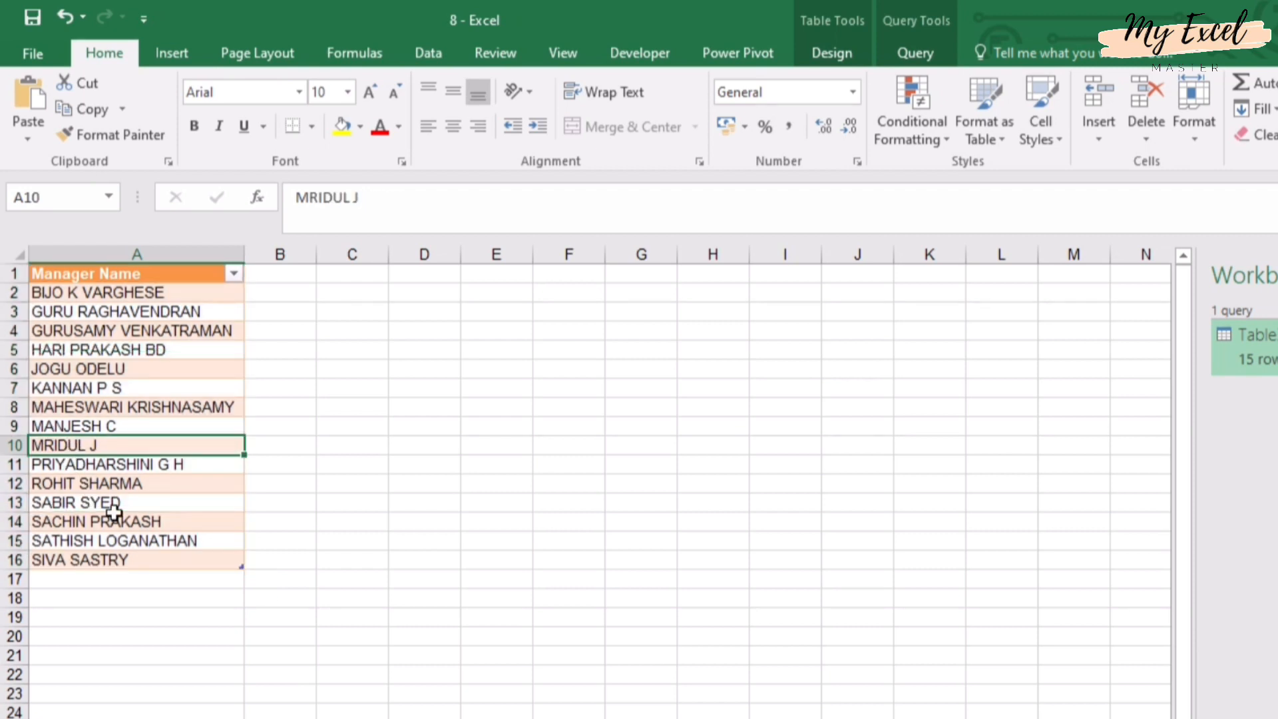
left_click(86, 484)
left_click(167, 718)
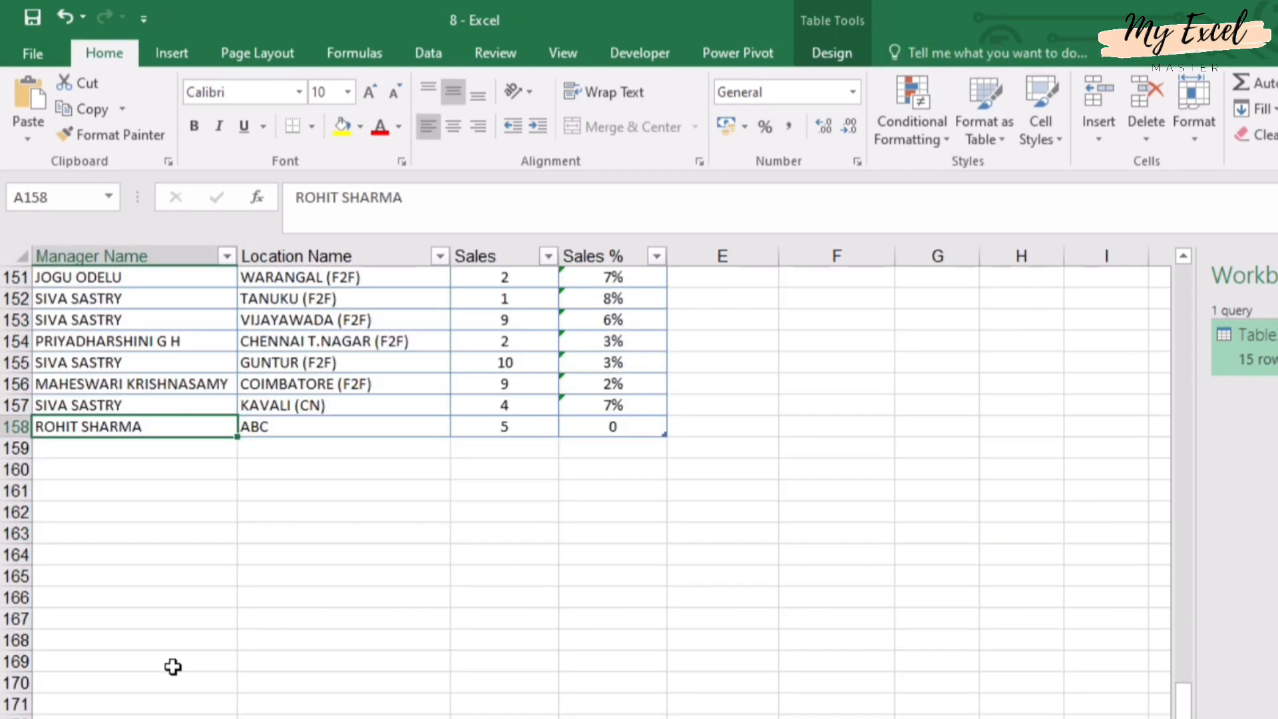
left_click(19, 426)
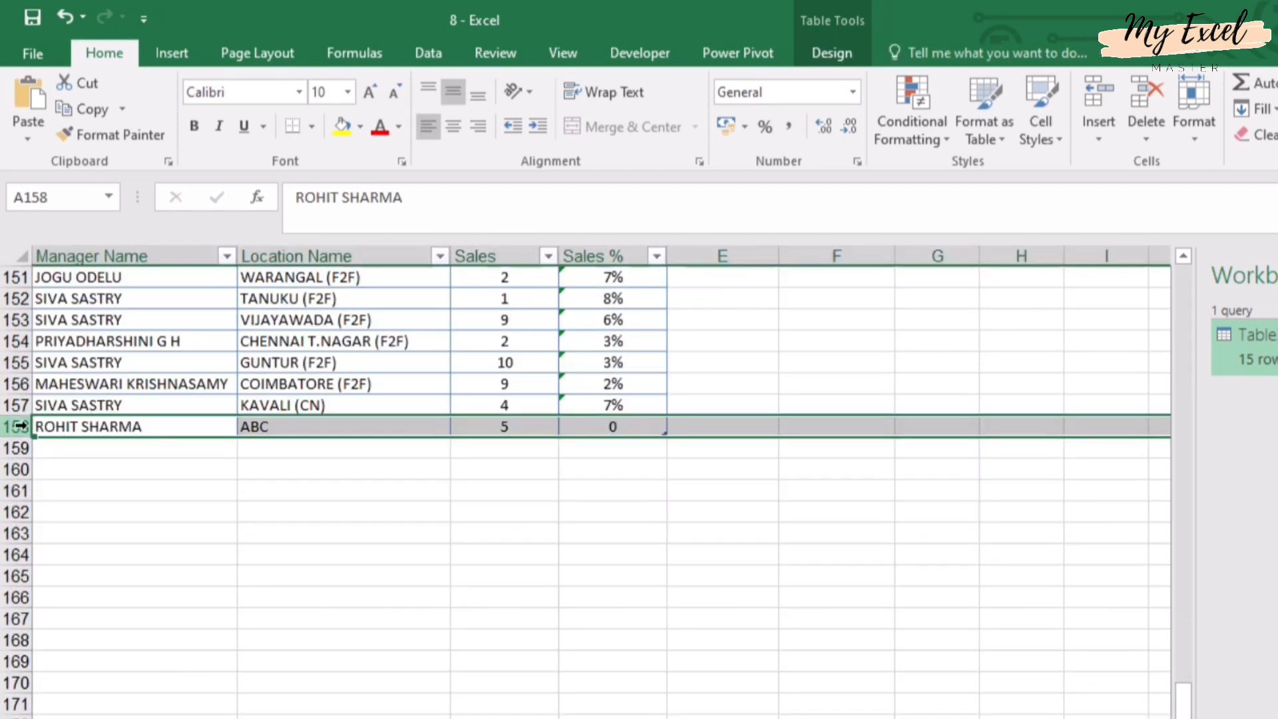
key("ctrl+minus")
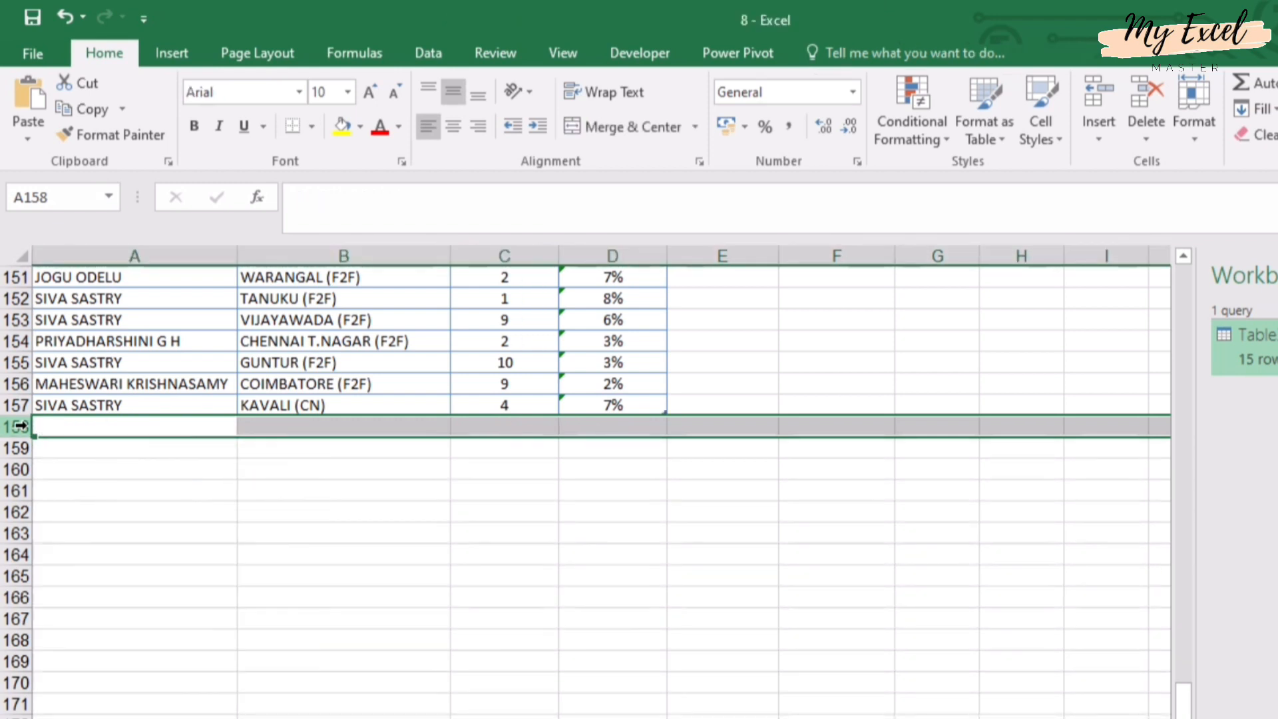
left_click(441, 471)
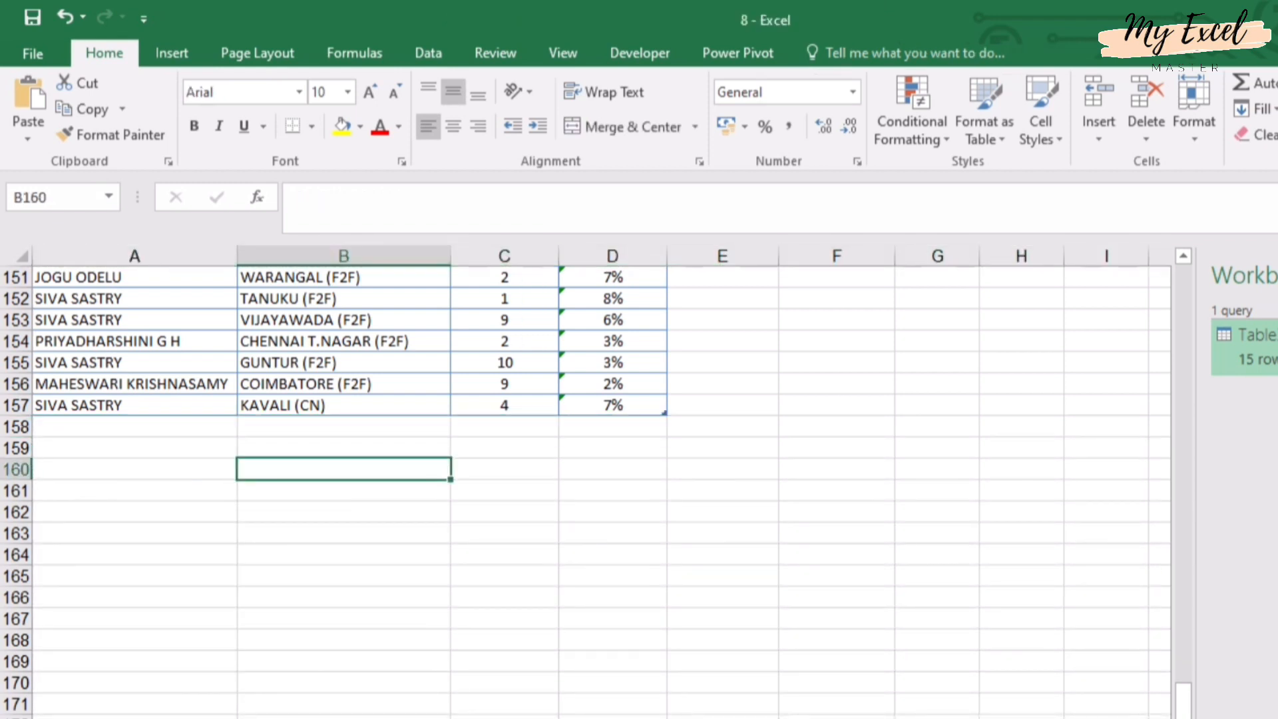
Refresh the unique manager list on Sheet1 and close the Workbook Queries pane.
left_click(203, 717)
left_click(129, 352)
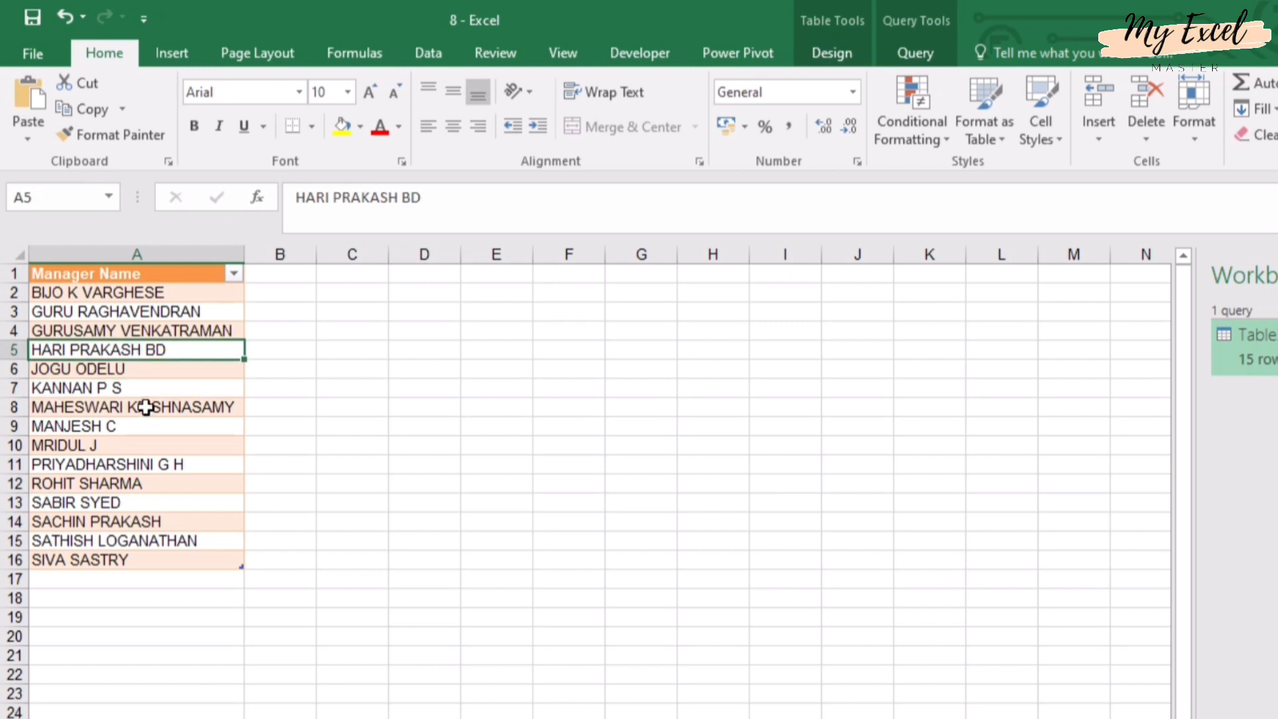
right_click(182, 356)
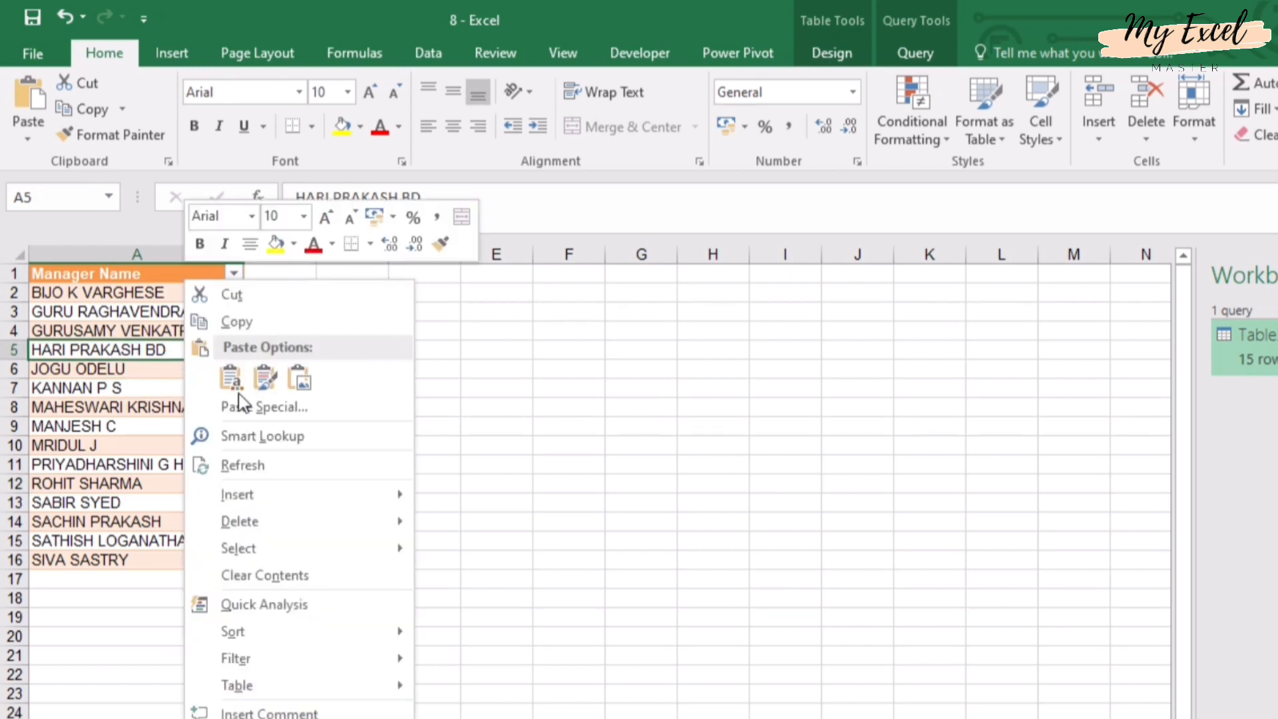
left_click(308, 477)
left_click(87, 464)
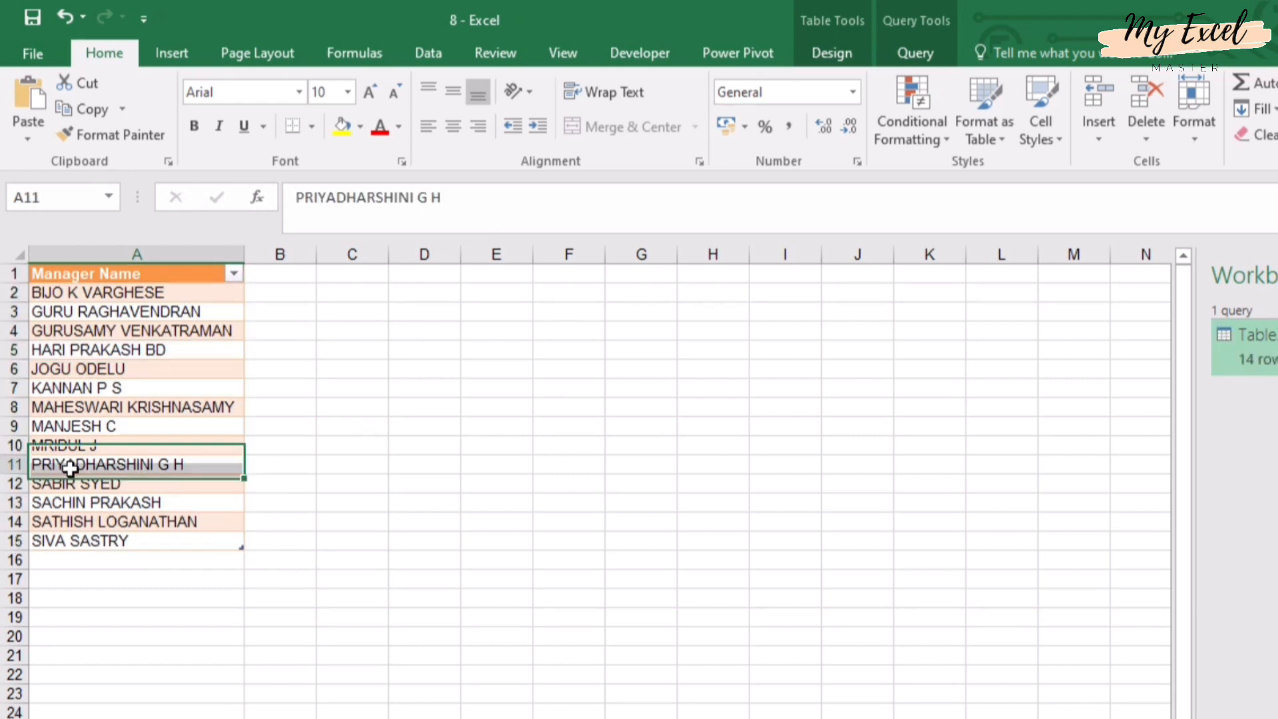
left_click(92, 507)
left_click(94, 368)
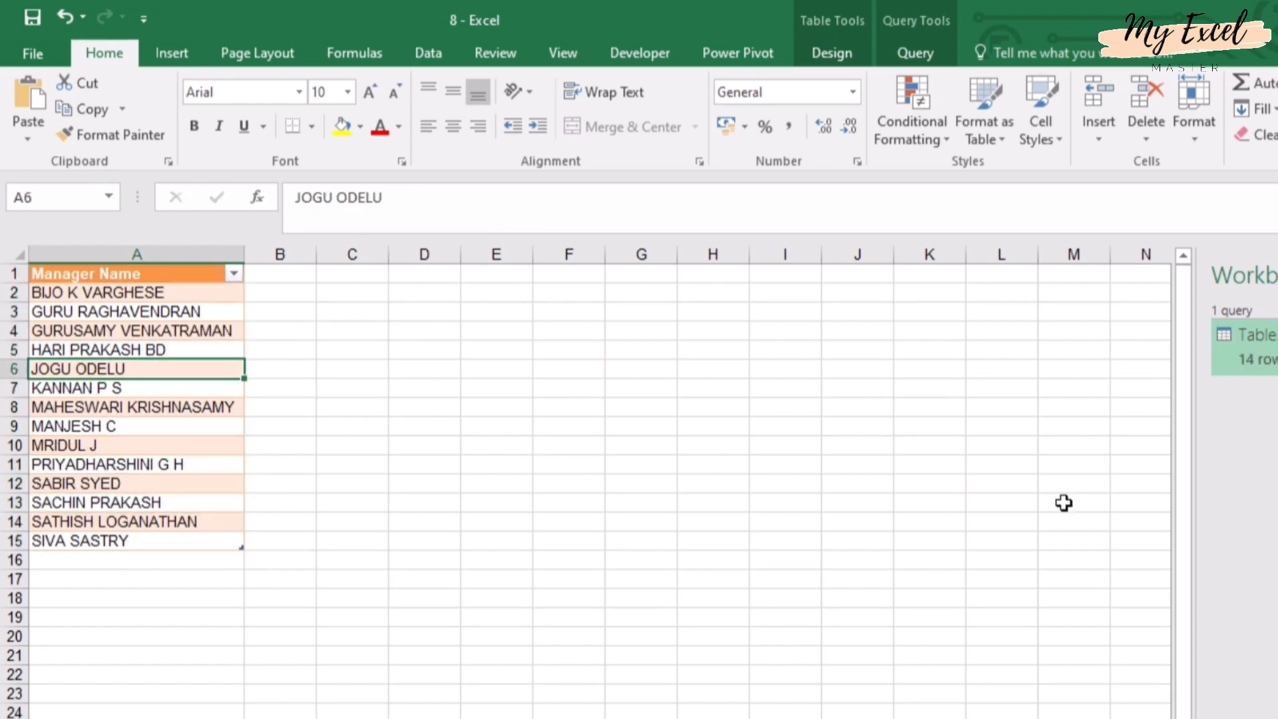
left_click(1277, 274)
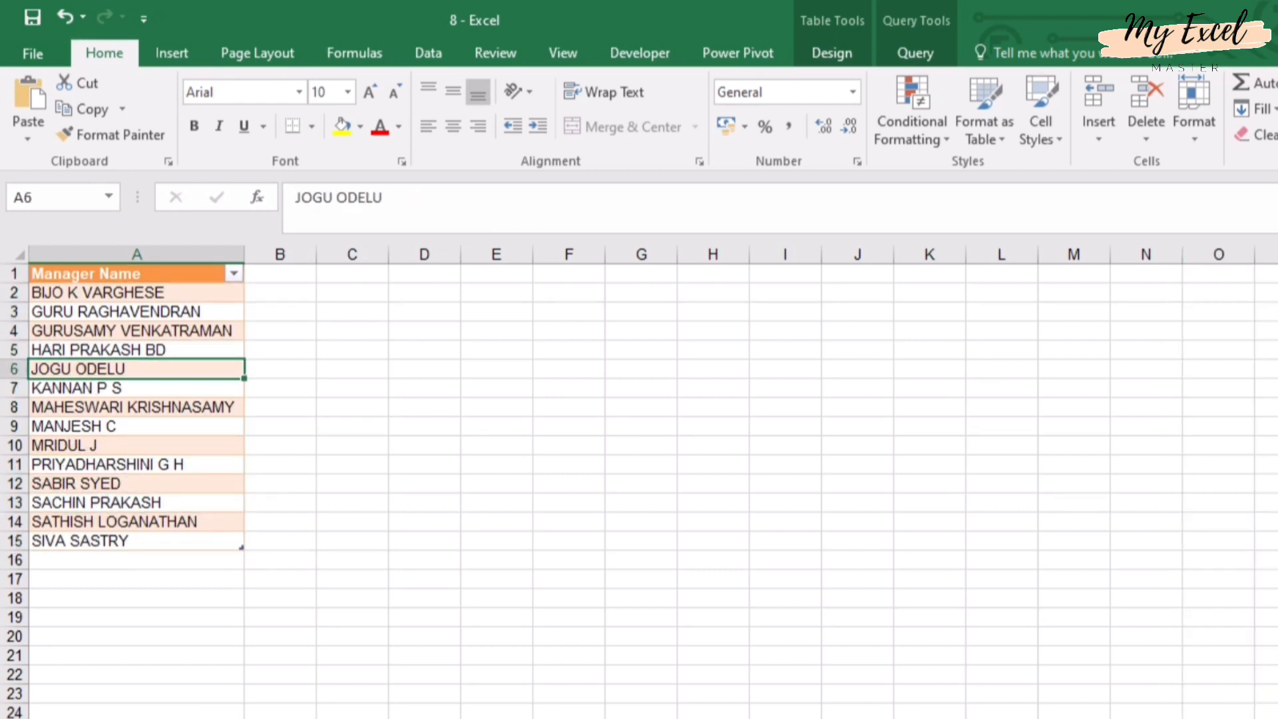
Copy the Sales Data banner on the Report sheet and paste the copy at cell F1.
left_click(359, 718)
scroll(767, 527, "up", 20)
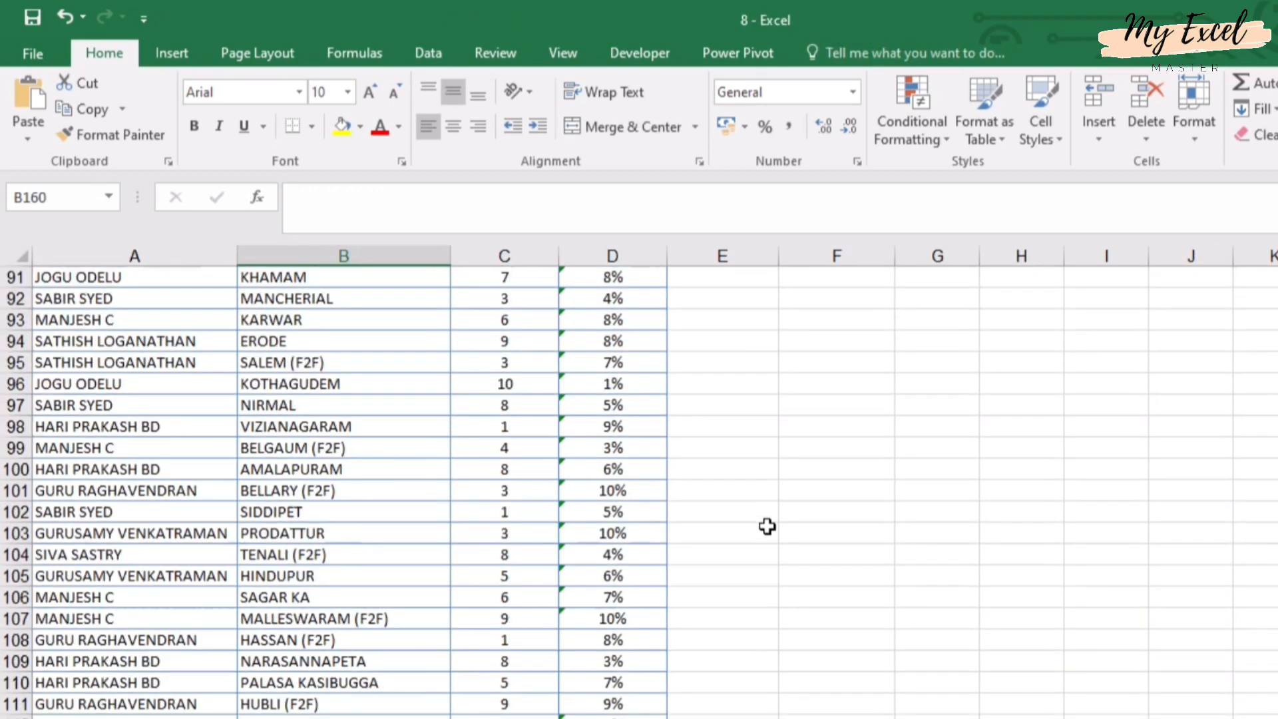
scroll(768, 527, "up", 20)
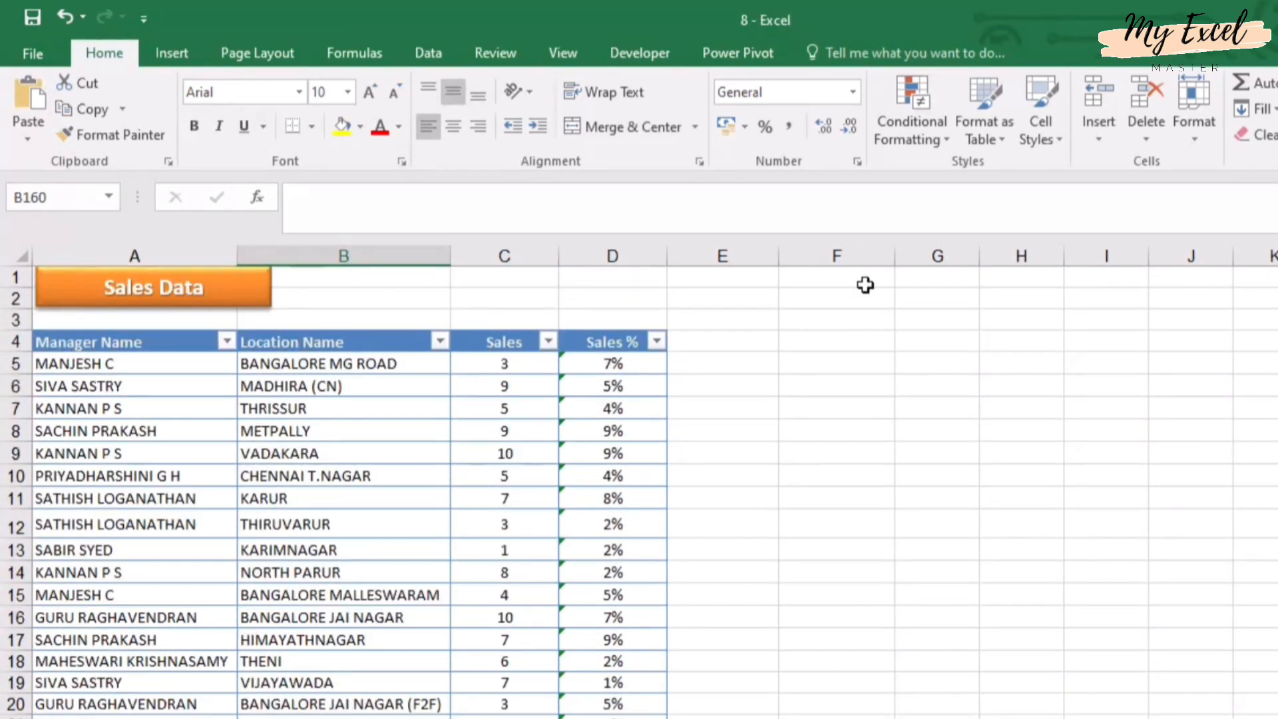
left_click(864, 279)
left_click(263, 300)
key("ctrl+c")
left_click(802, 277)
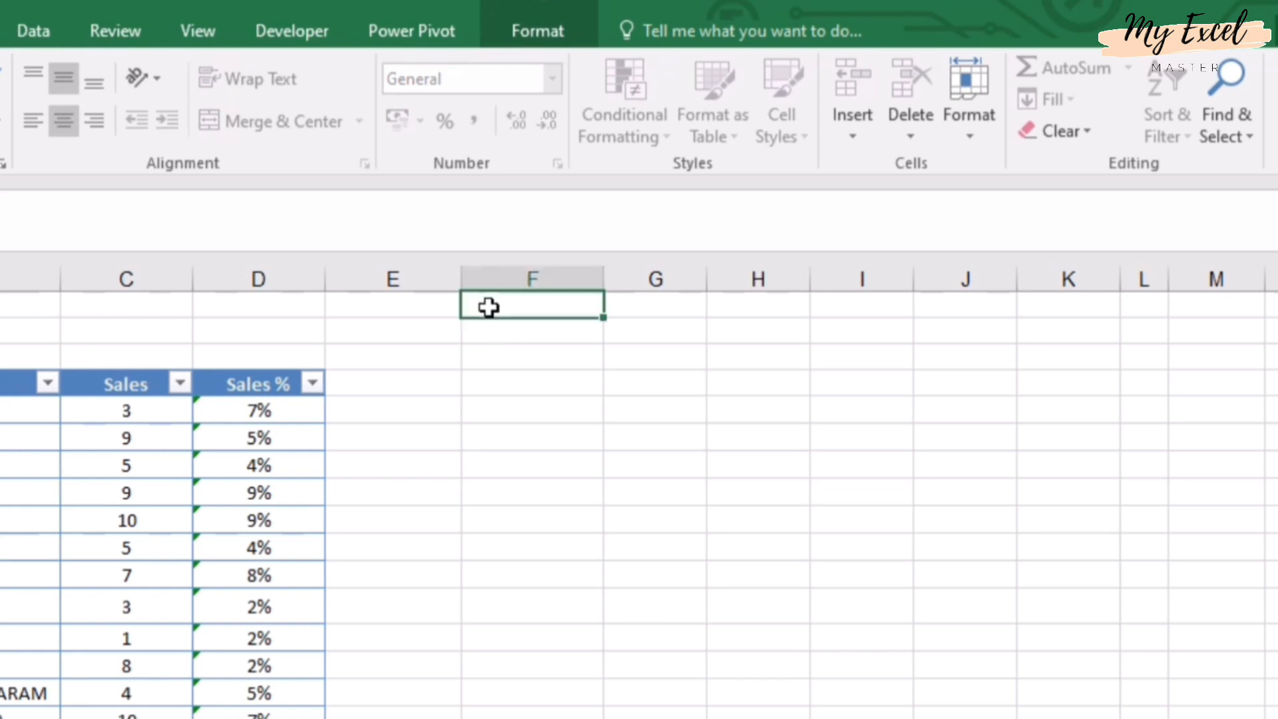
key("ctrl+v")
Replace the copied banner's text with "Select Manager Name".
left_click(553, 314)
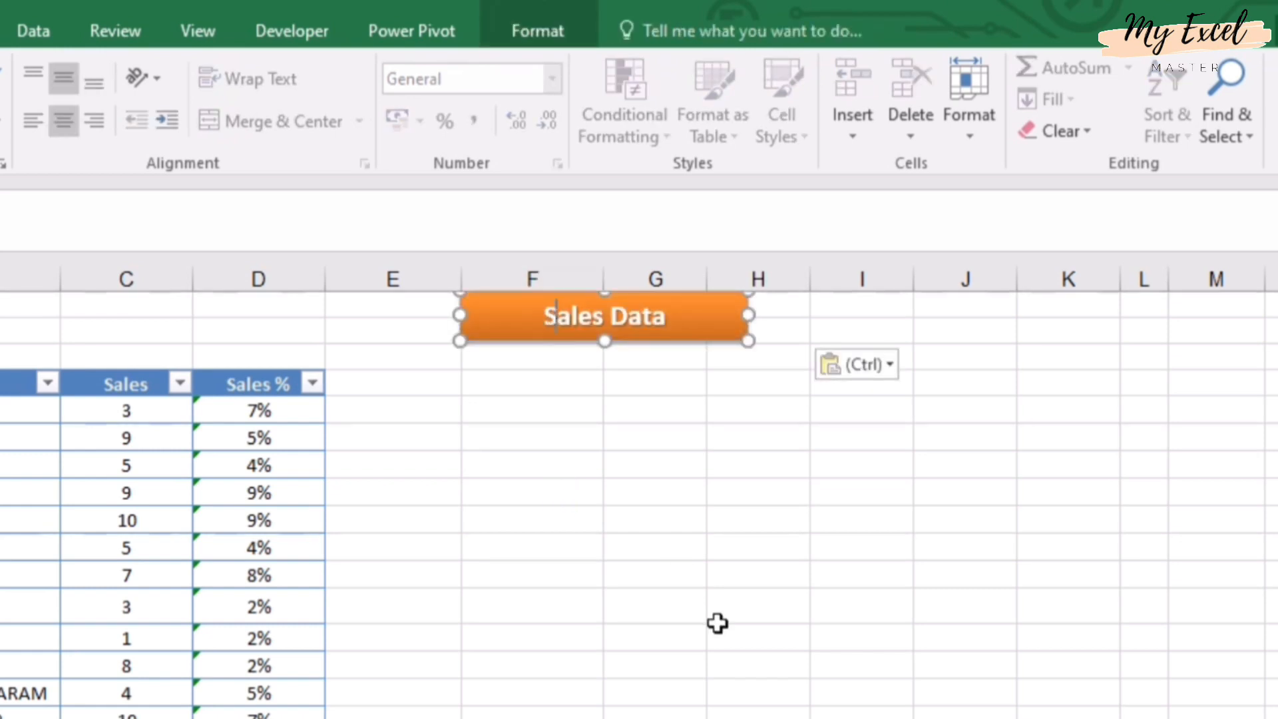
type("SEle")
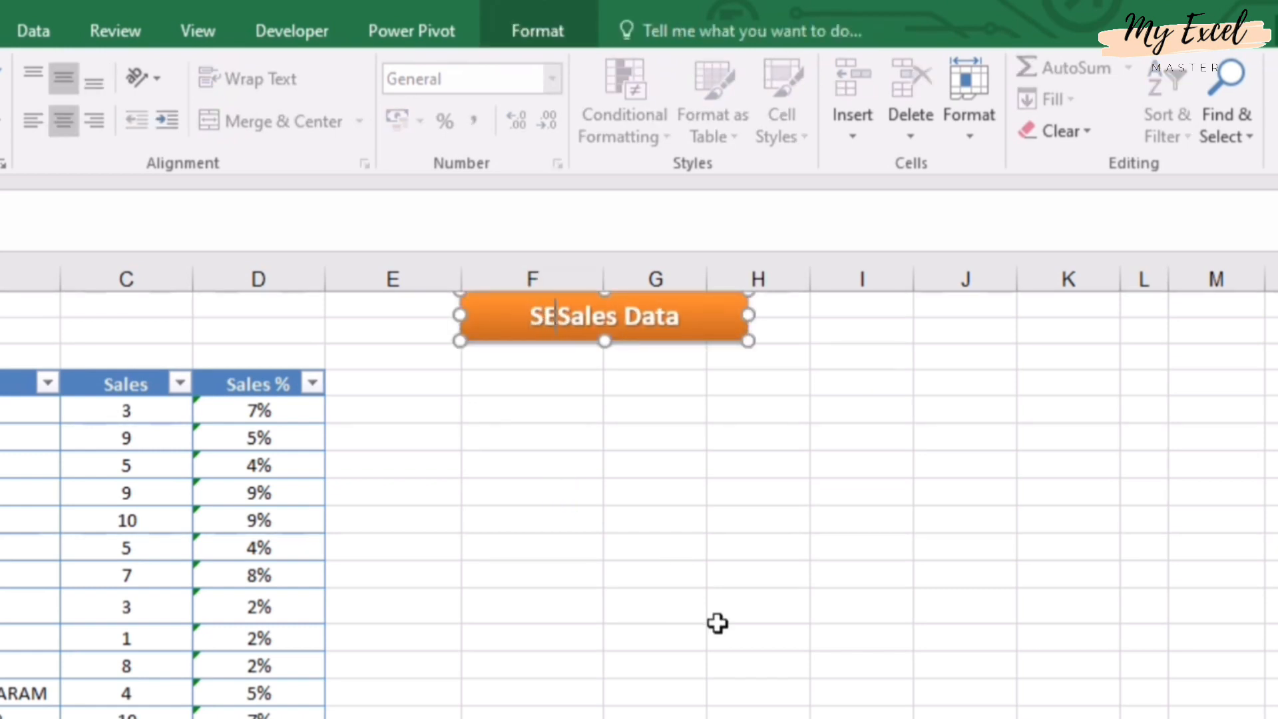
key("BackSpace")
key("BackSpace")
key("BackSpace")
type("elect M")
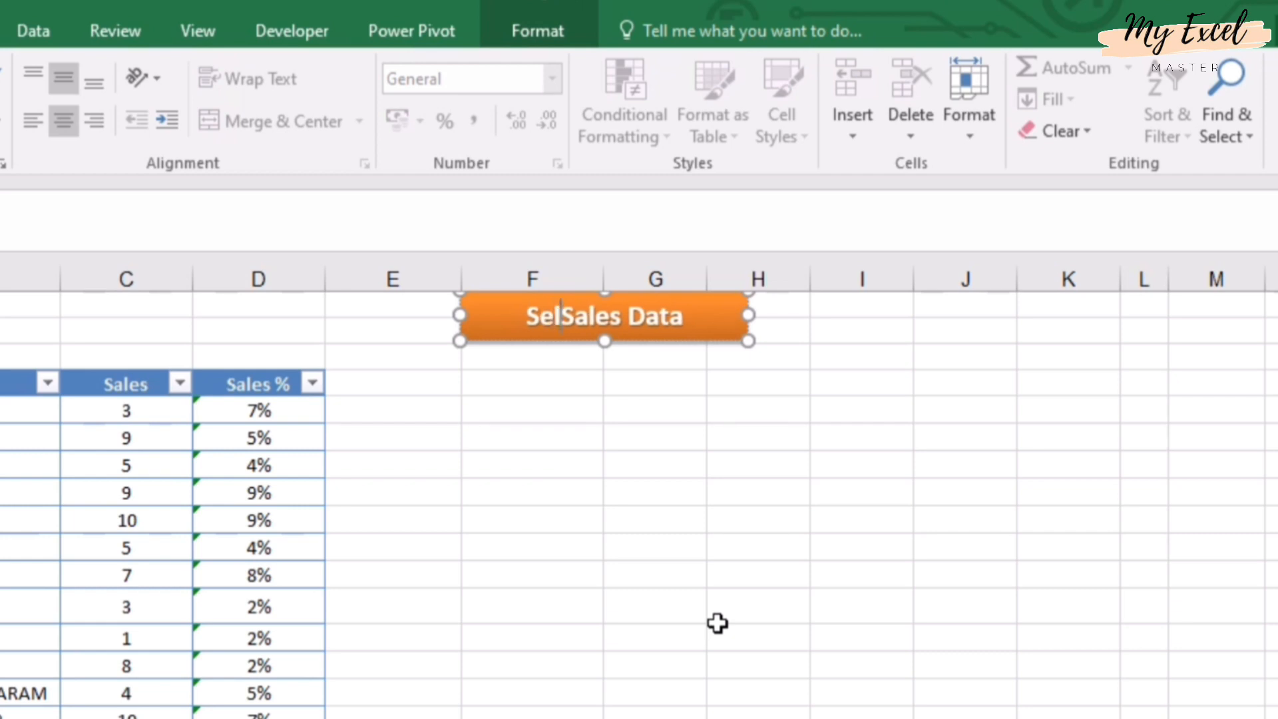
type("ger Name")
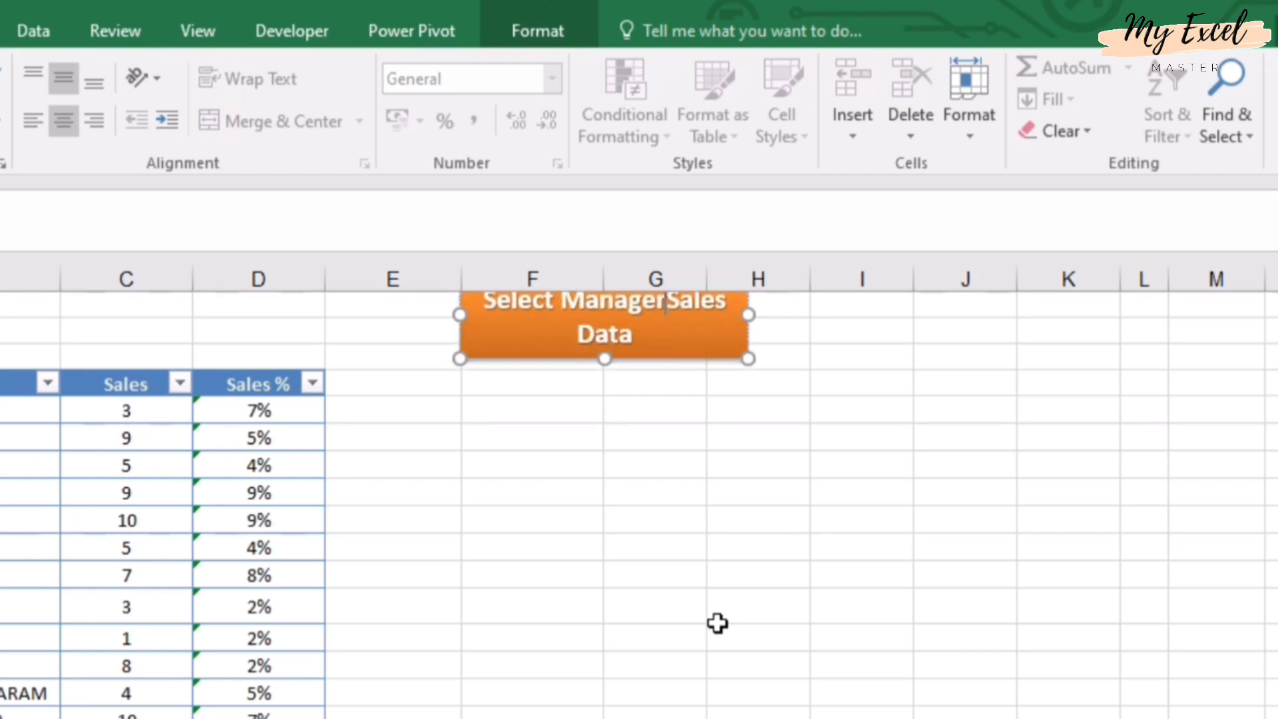
key("Delete")
key("Delete")
key("Delete")
key("Delete")
key("Delete")
key("Delete")
key("Delete")
key("Delete")
key("Delete")
key("Delete")
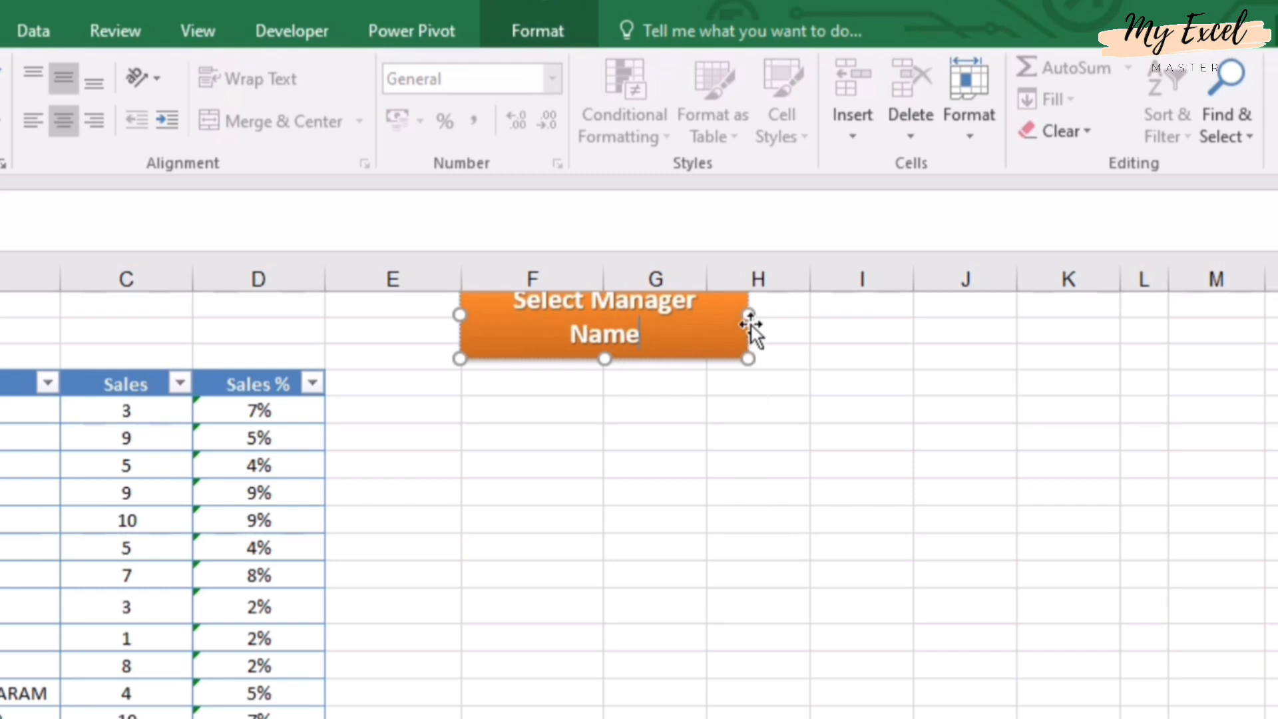
Widen the Select Manager Name banner to span columns F to H and nudge it up slightly to the sheet's top edge.
left_click_drag(748, 314, 809, 314)
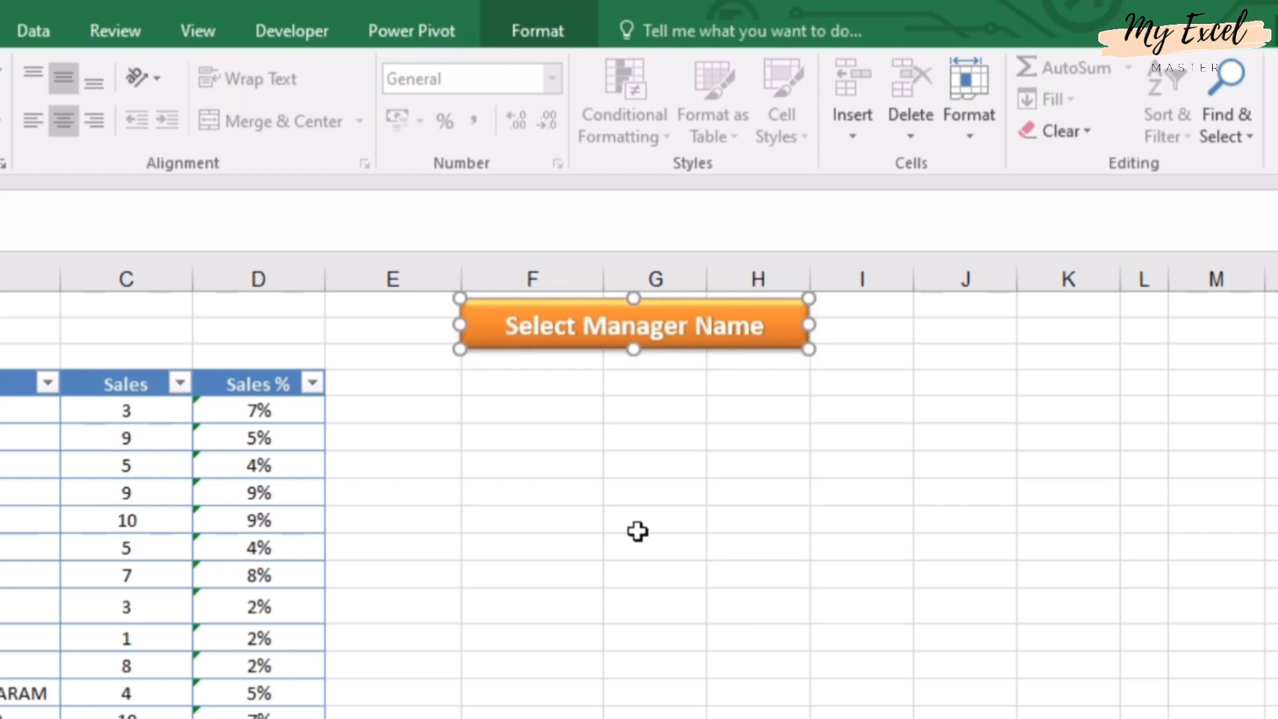
left_click(640, 439)
left_click(773, 333)
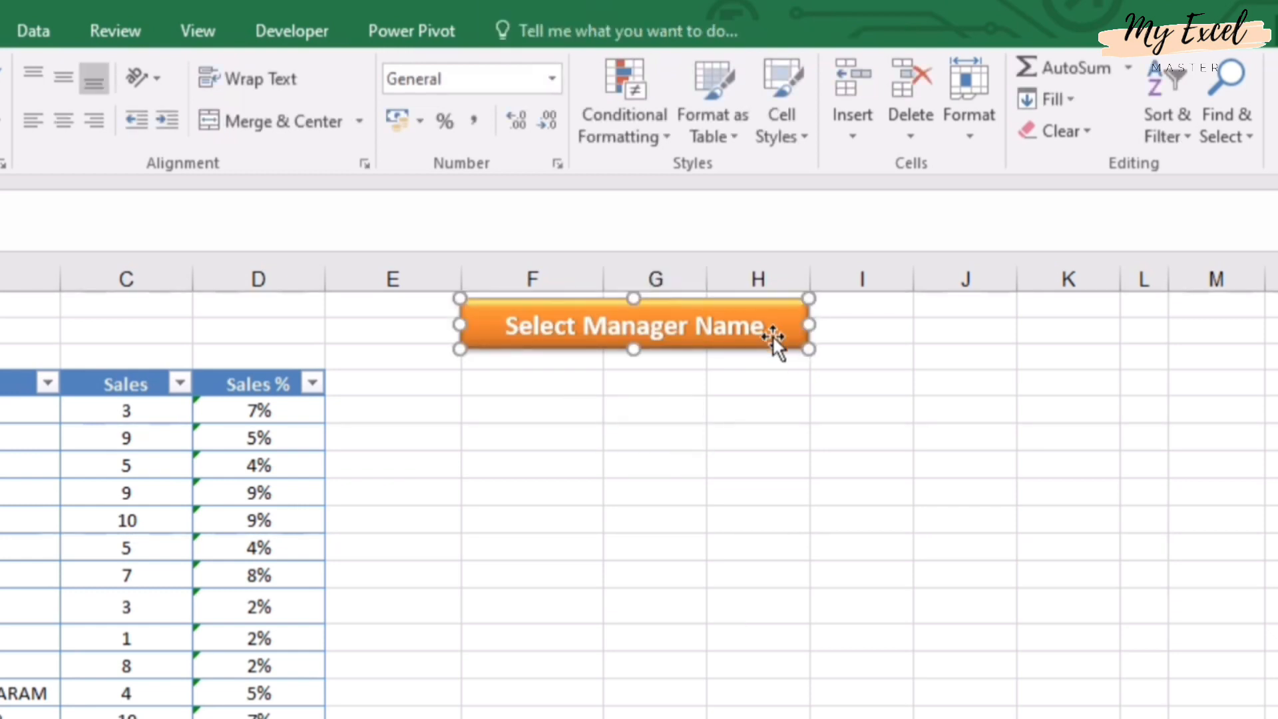
key("Up")
key("Up")
key("Up")
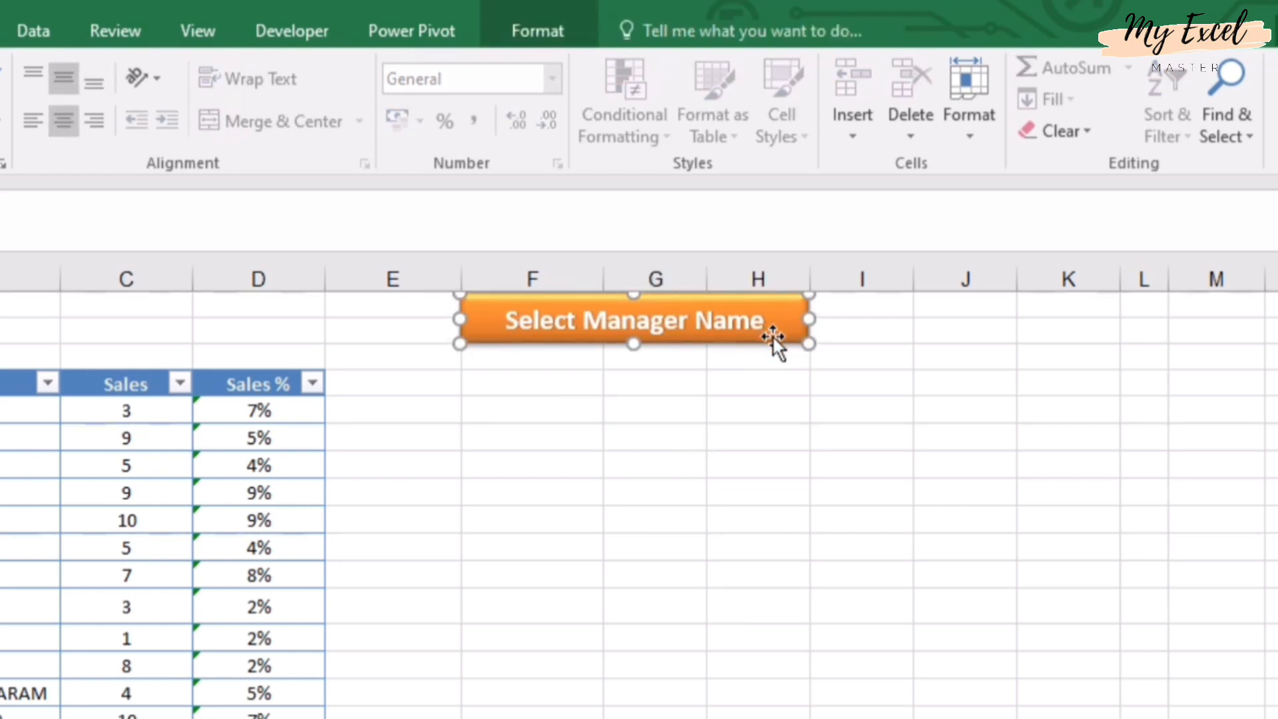
left_click(832, 431)
Merge and center cells I1:K2 beside the Select Manager Name banner.
left_click(882, 310)
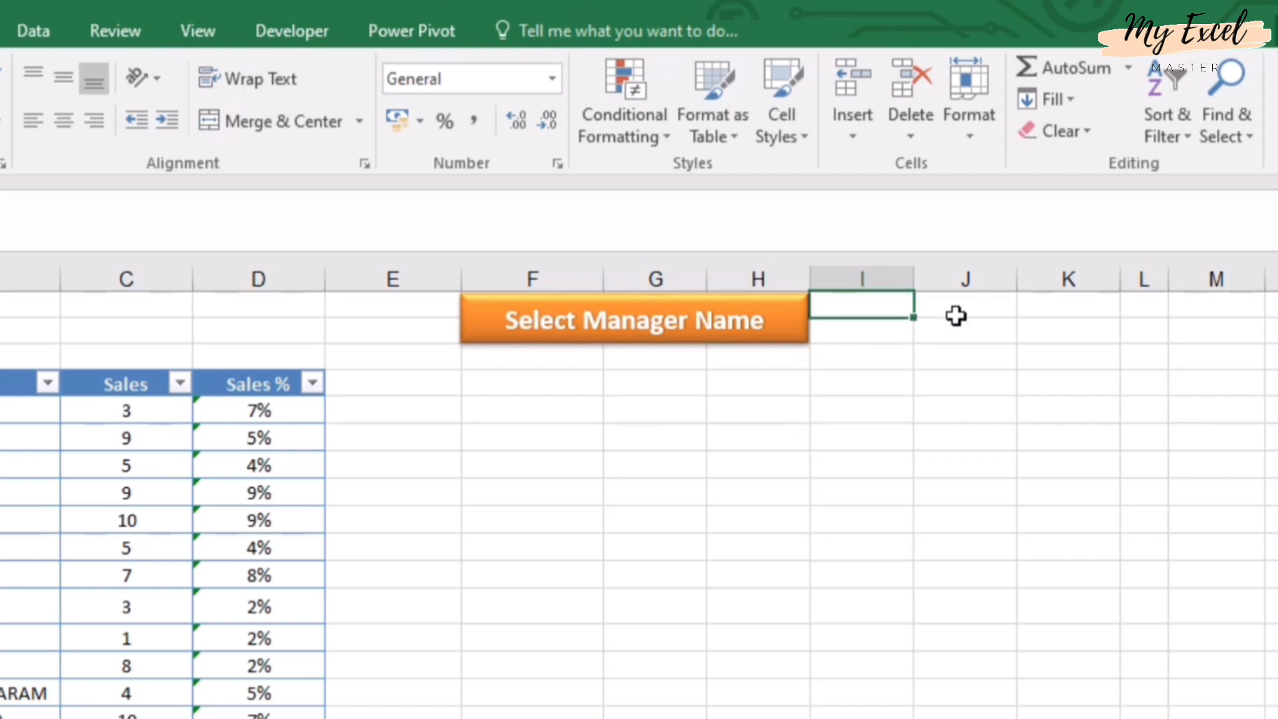
left_click(1090, 339, "shift")
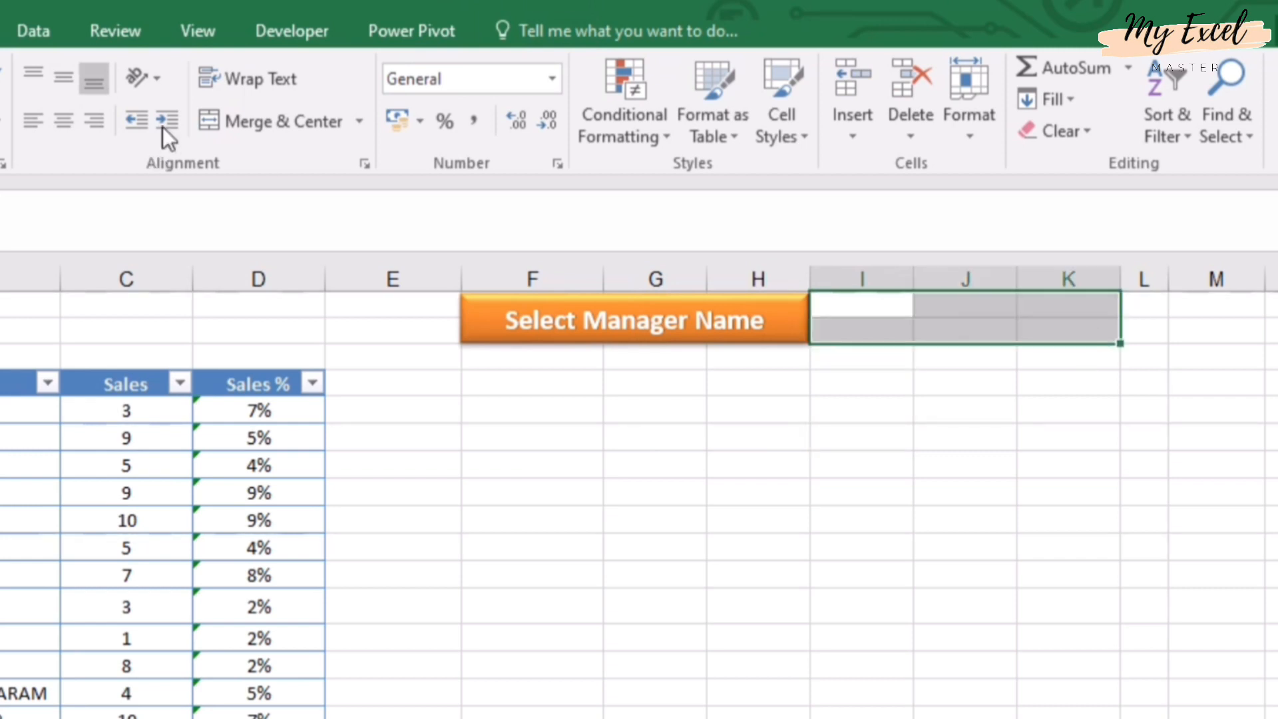
left_click(258, 123)
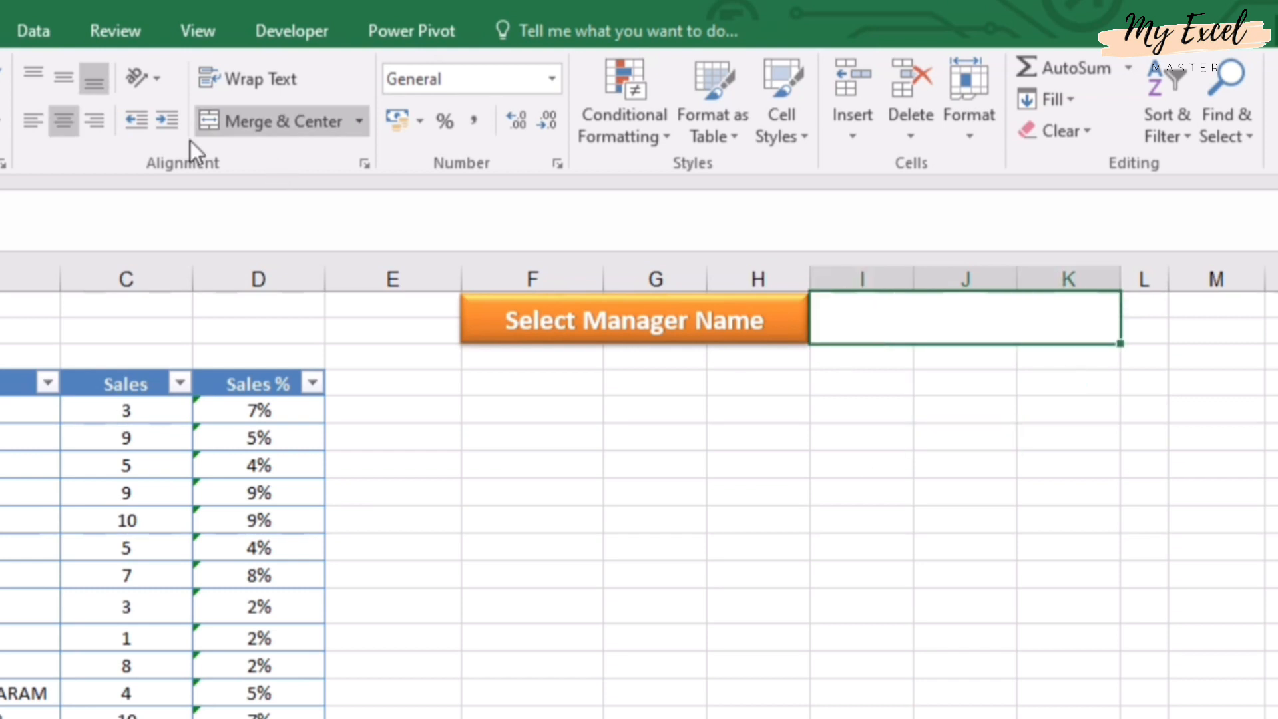
Add List data validation to the merged cell with the source =Sheet1!$A$2:$A$15.
left_click(32, 33)
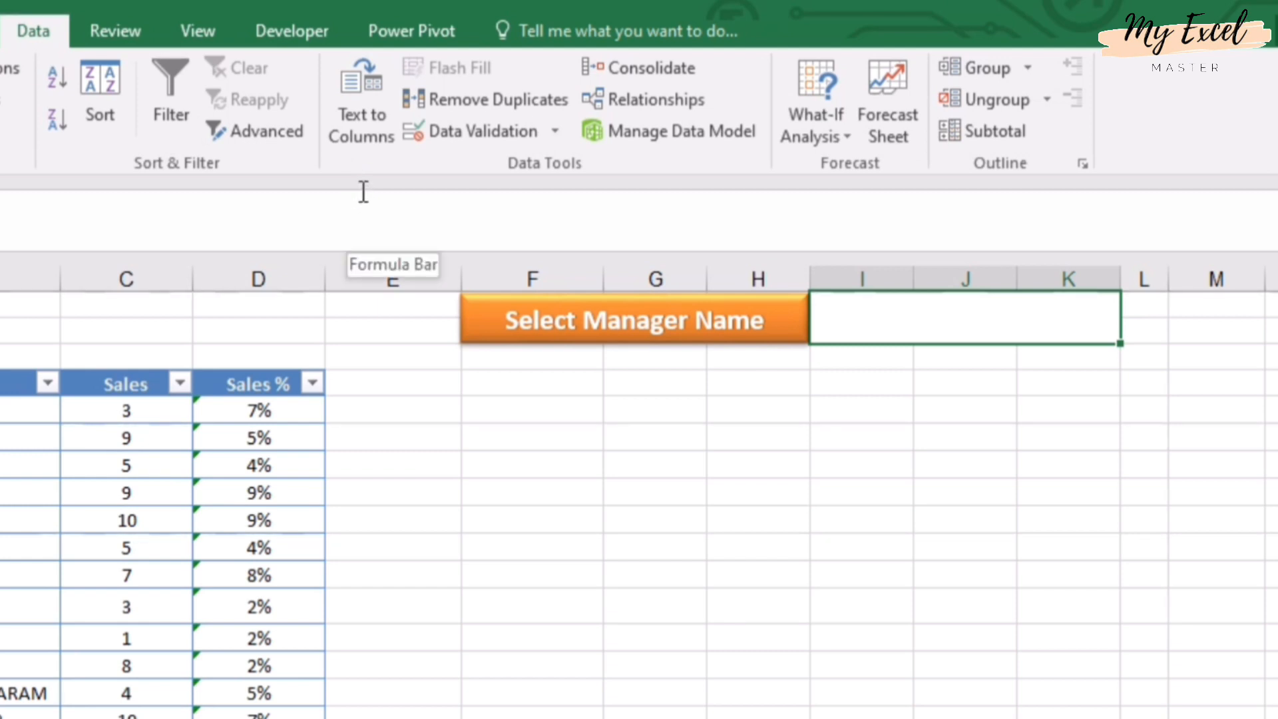
left_click(557, 137)
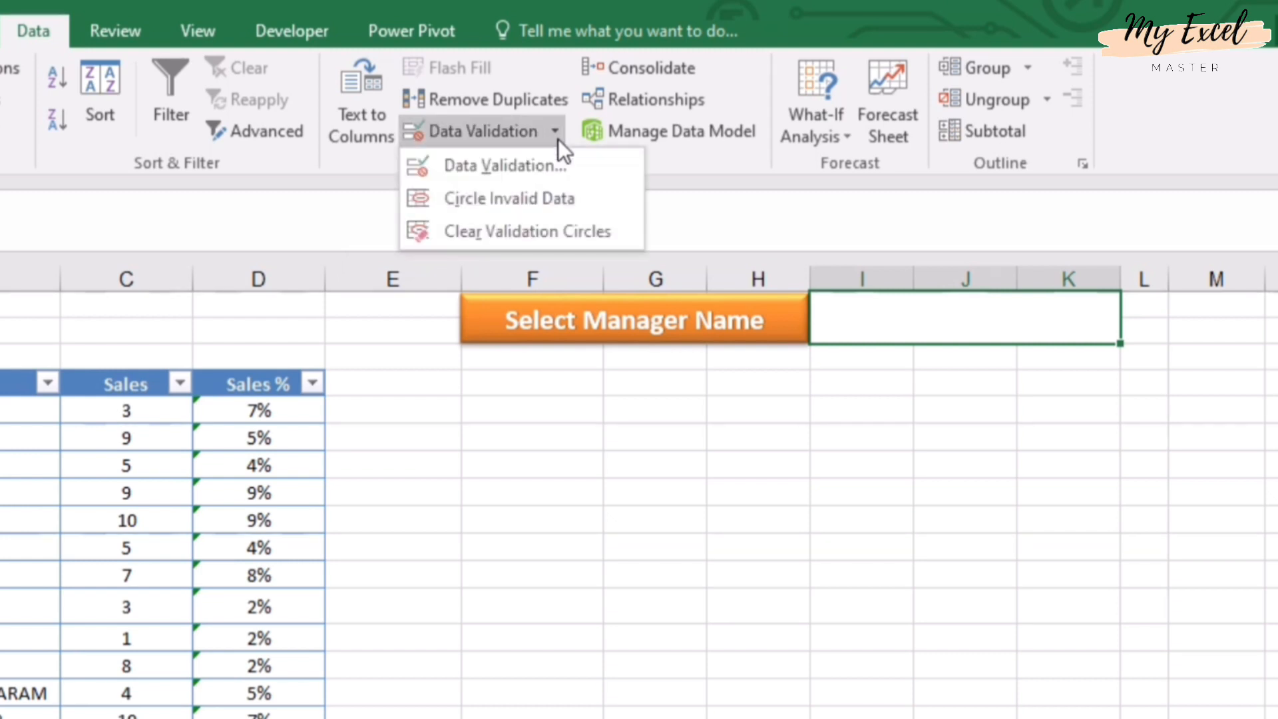
left_click(528, 169)
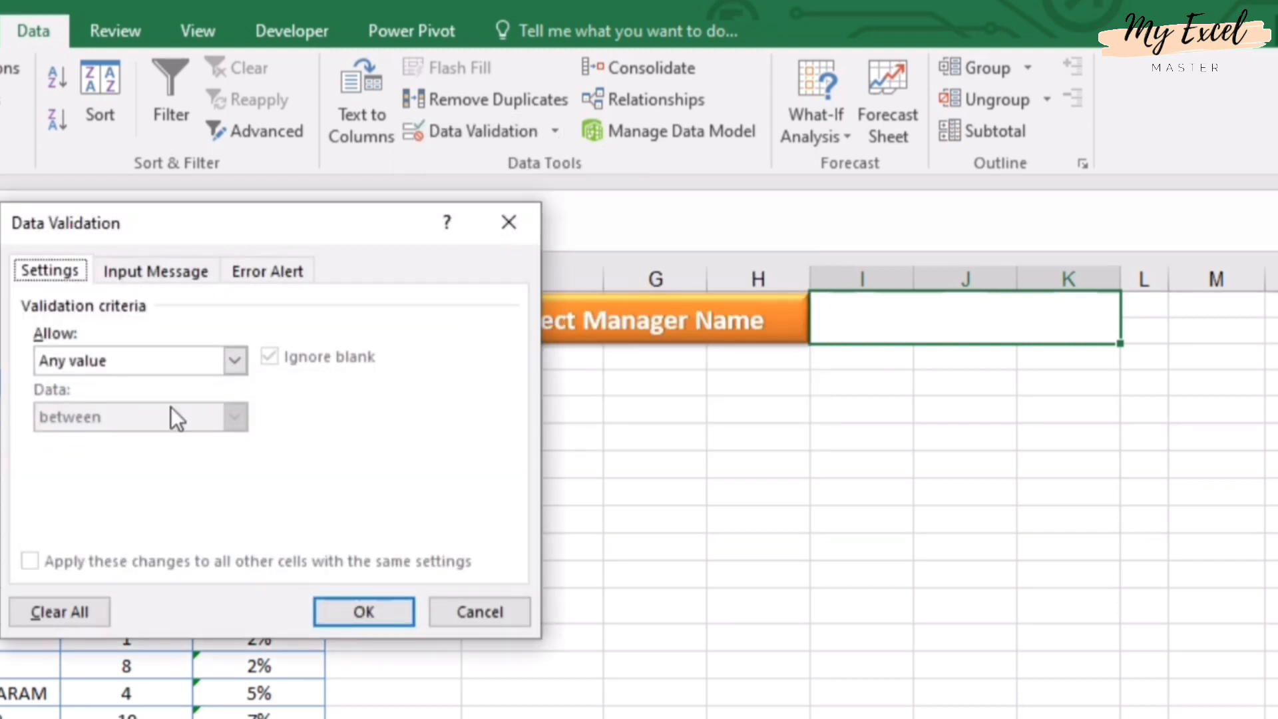
left_click(130, 369)
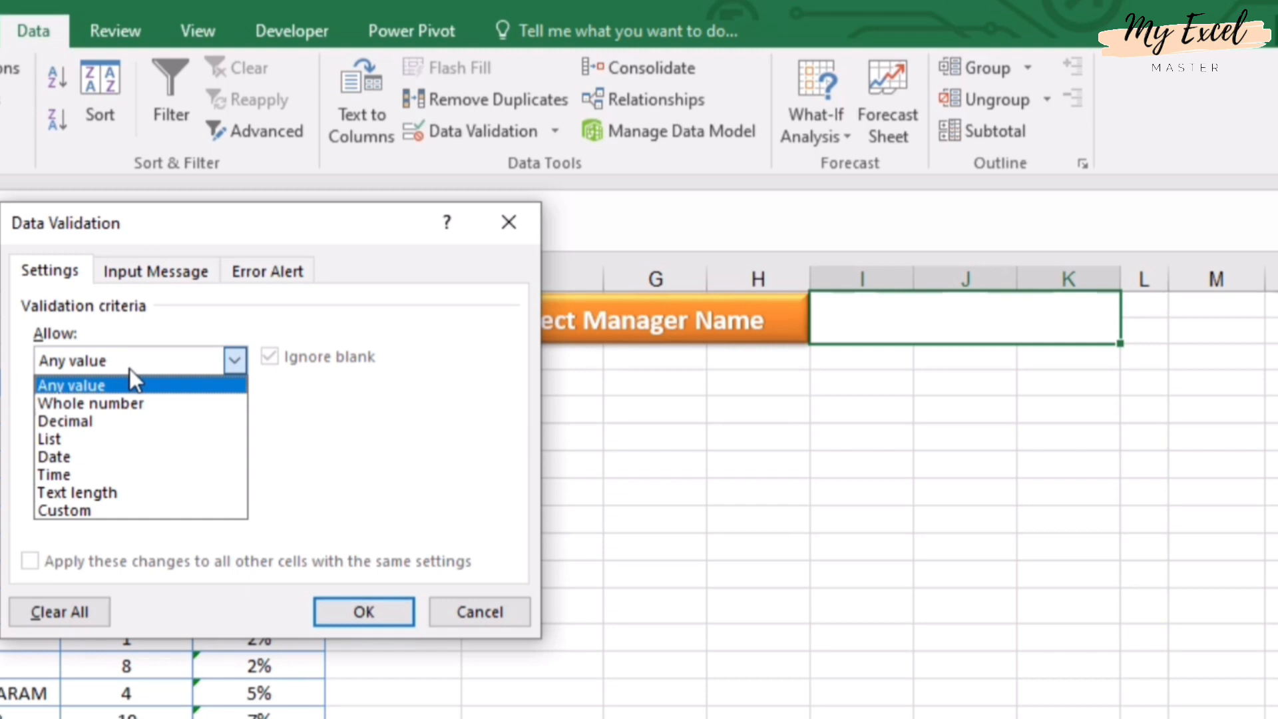
left_click(110, 438)
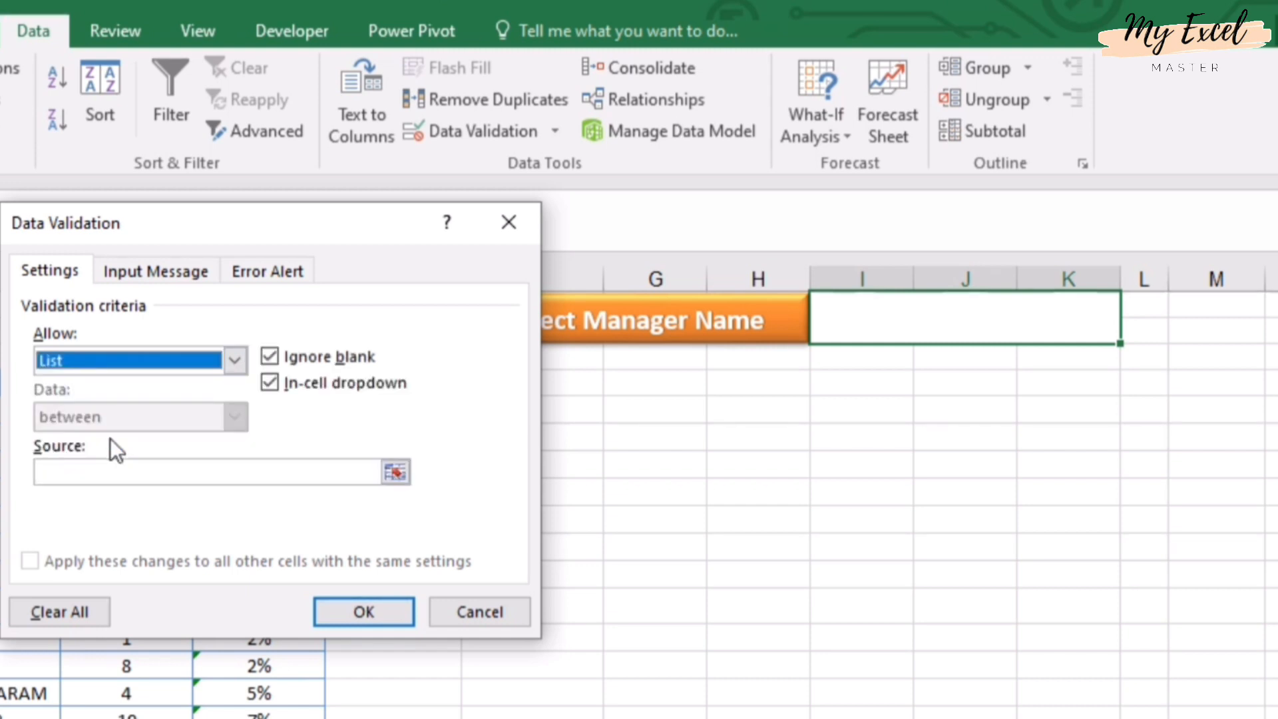
left_click(205, 472)
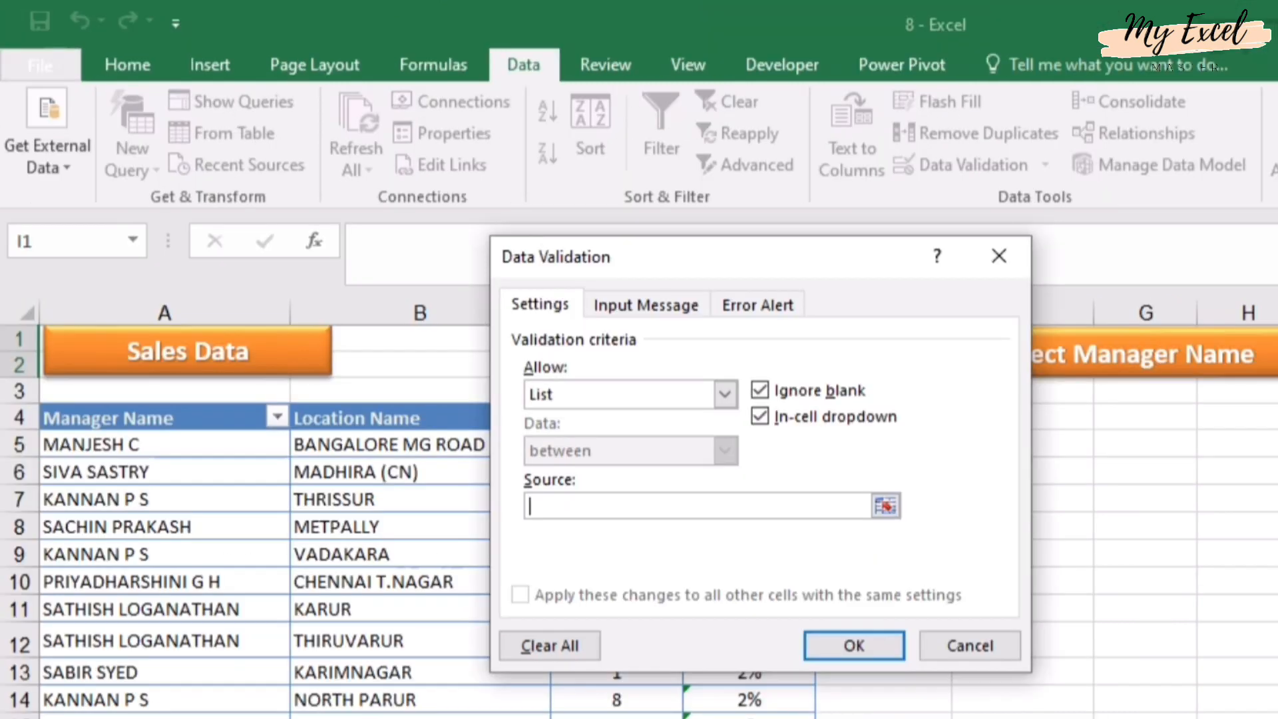
left_click(220, 718)
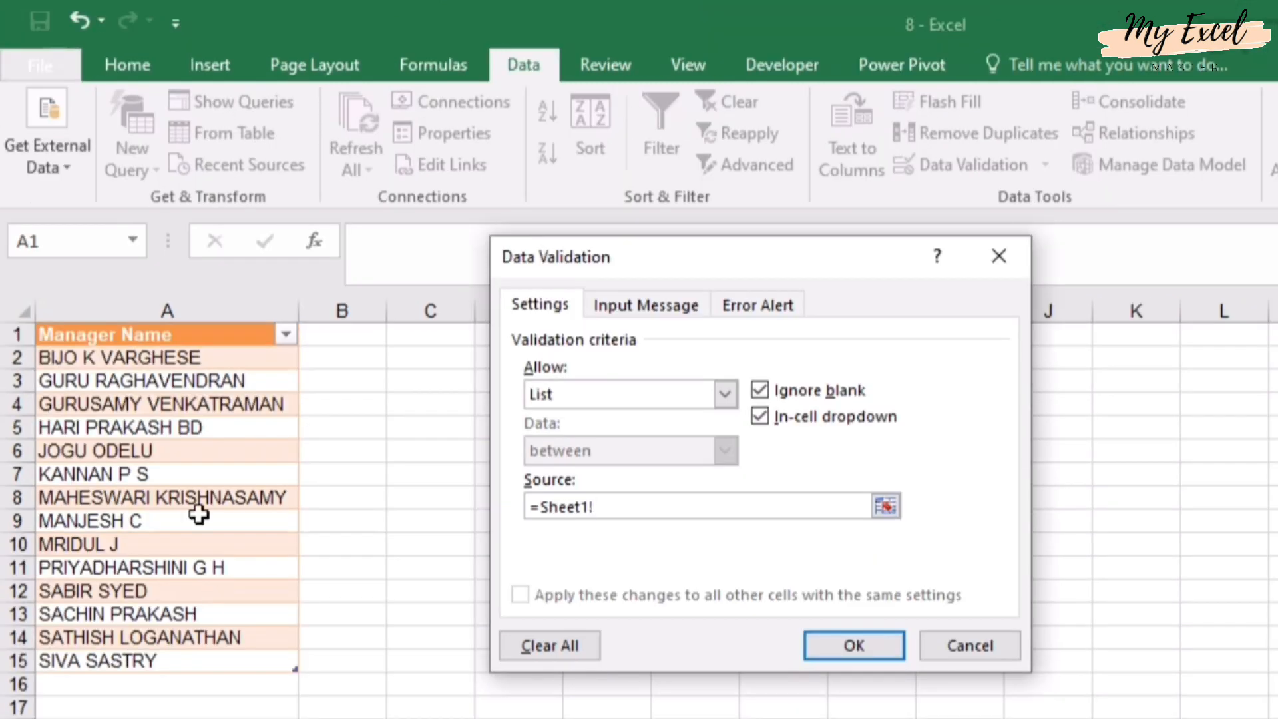
left_click(157, 324)
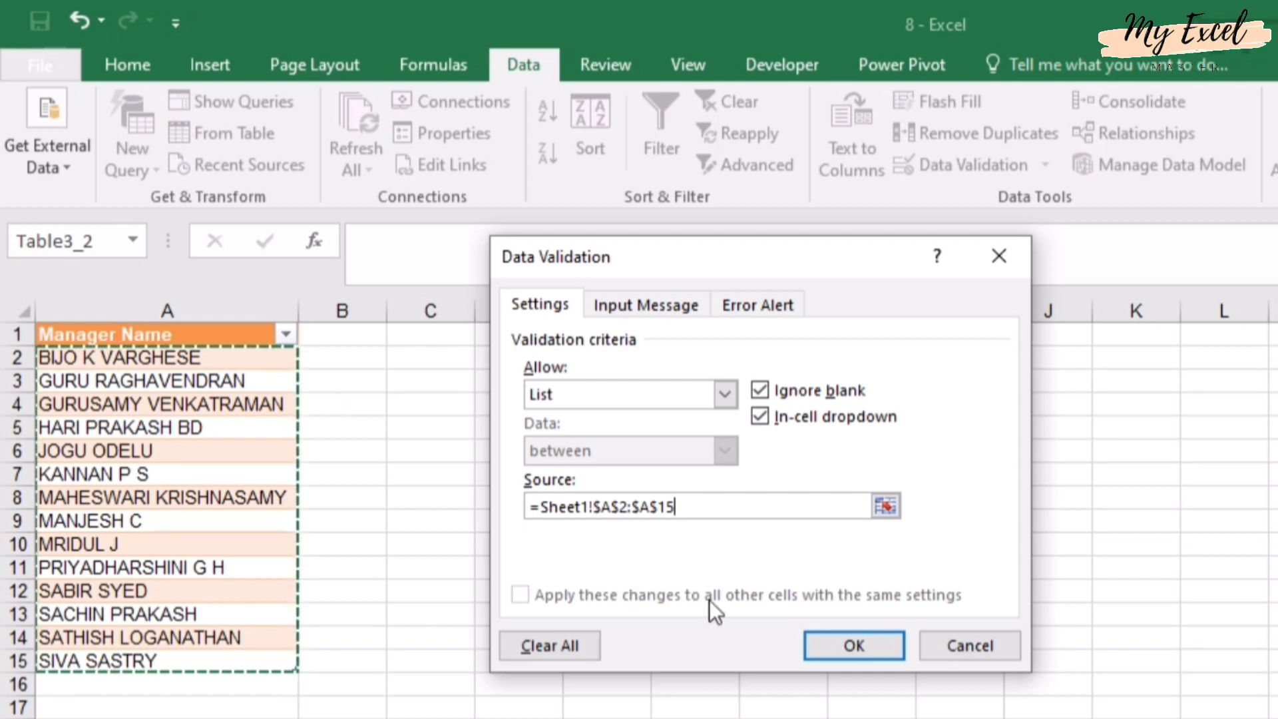
left_click(838, 645)
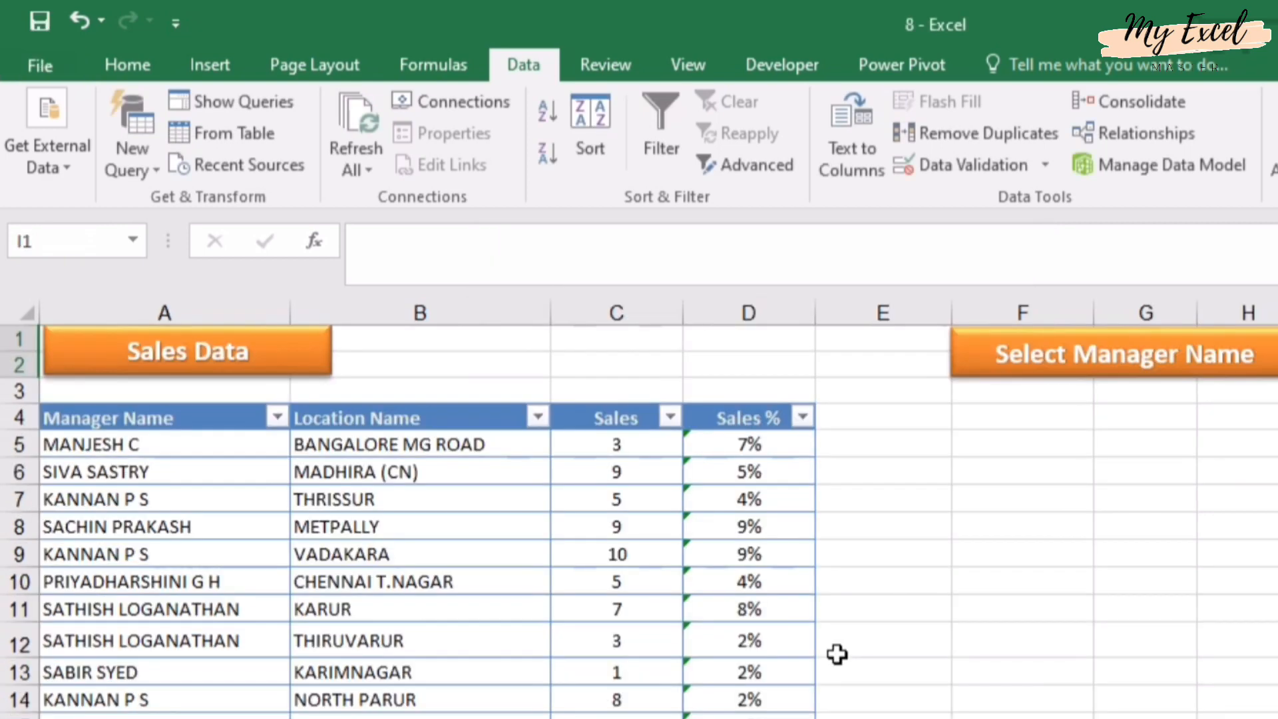
Test the manager drop-down in the merged cell by picking several names, ending with the third name in the list.
left_click(1084, 434)
left_click(1087, 320)
left_click(1131, 305)
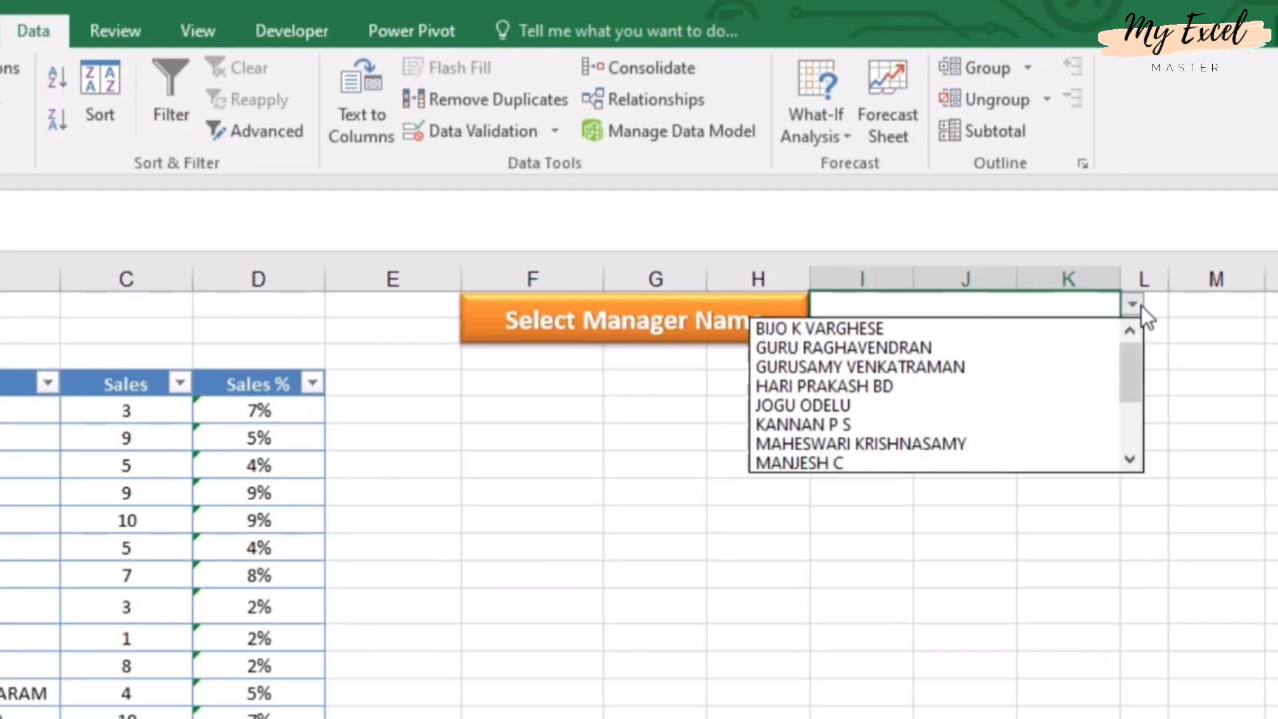
left_click(1015, 386)
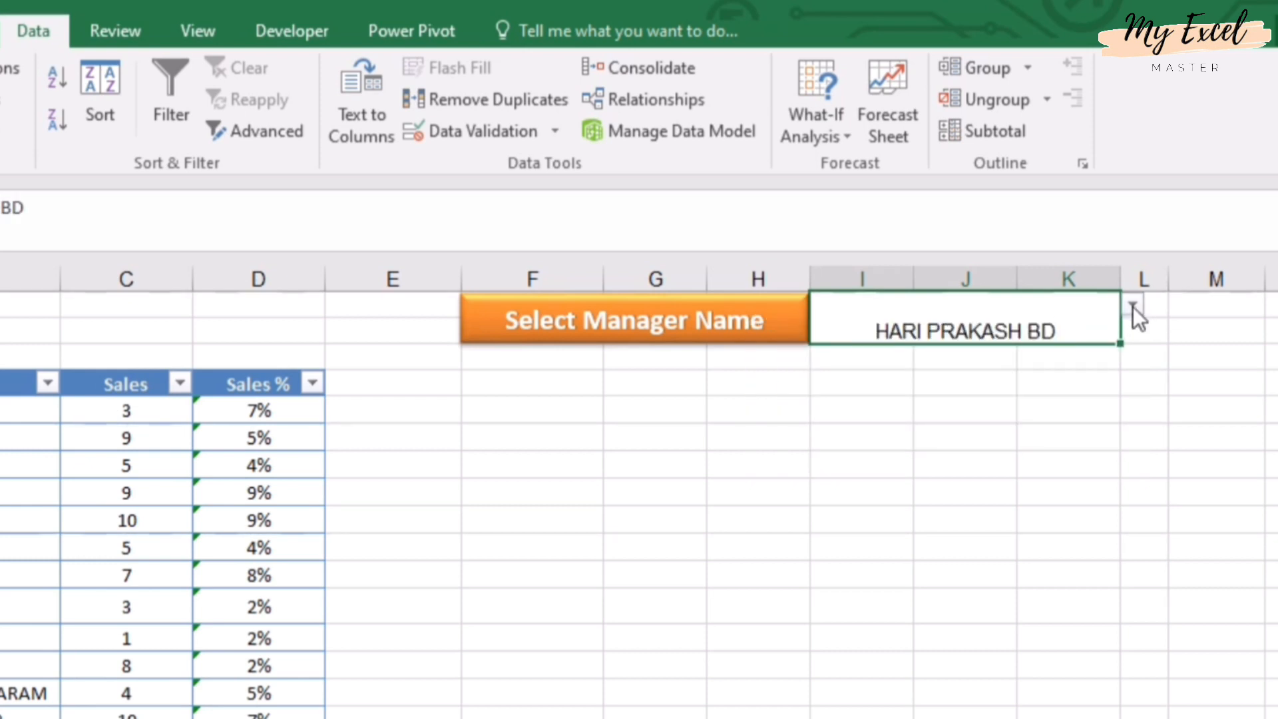
left_click(1132, 304)
left_click(942, 406)
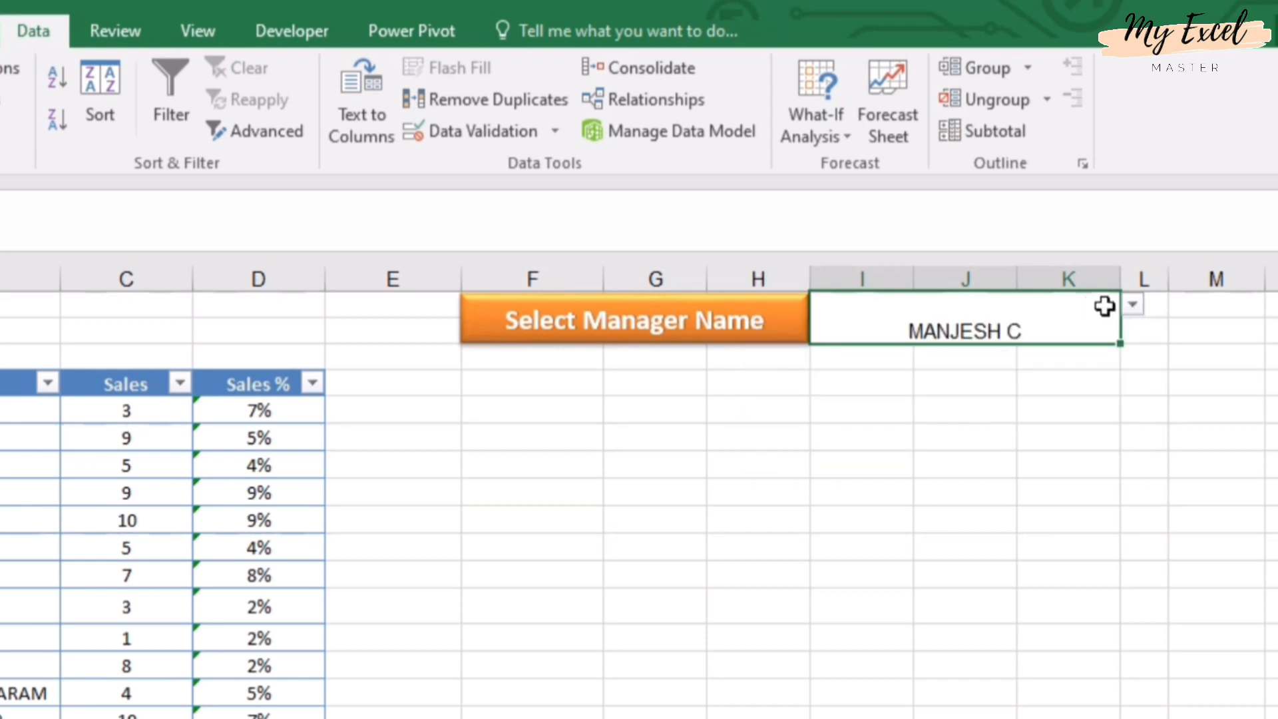
left_click(1132, 304)
left_click_drag(1141, 422, 1132, 328)
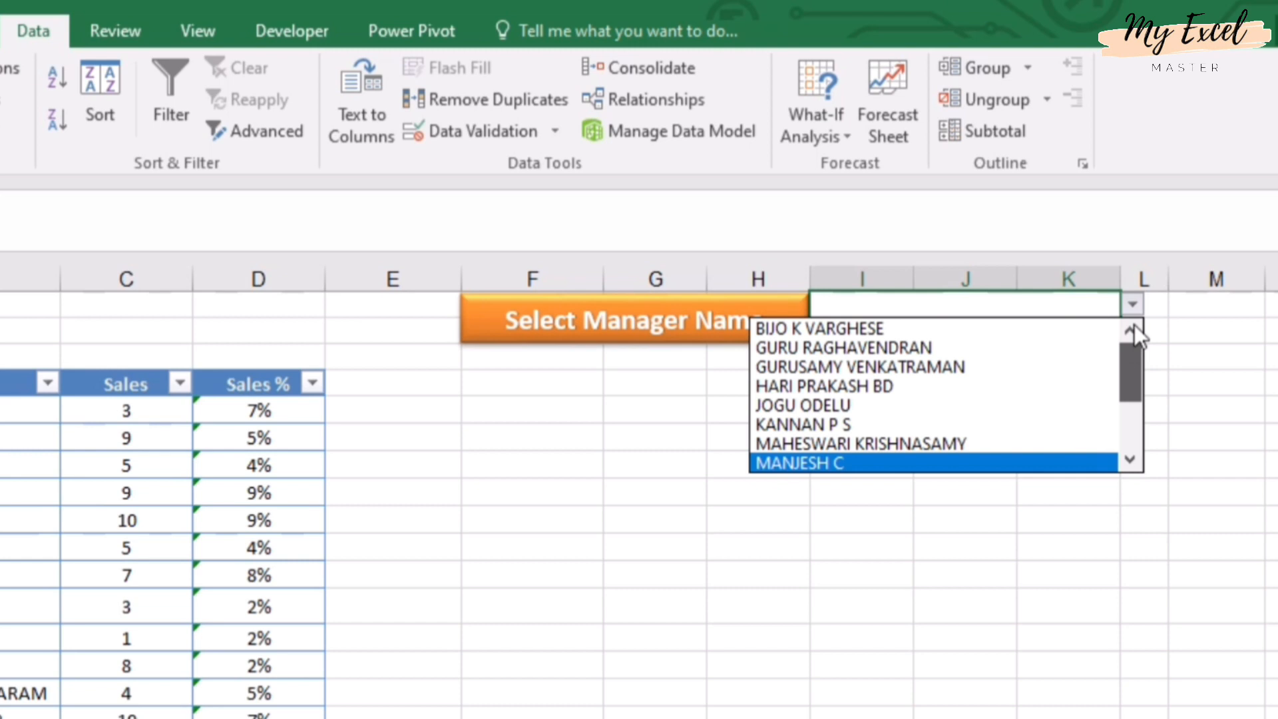
left_click(945, 369)
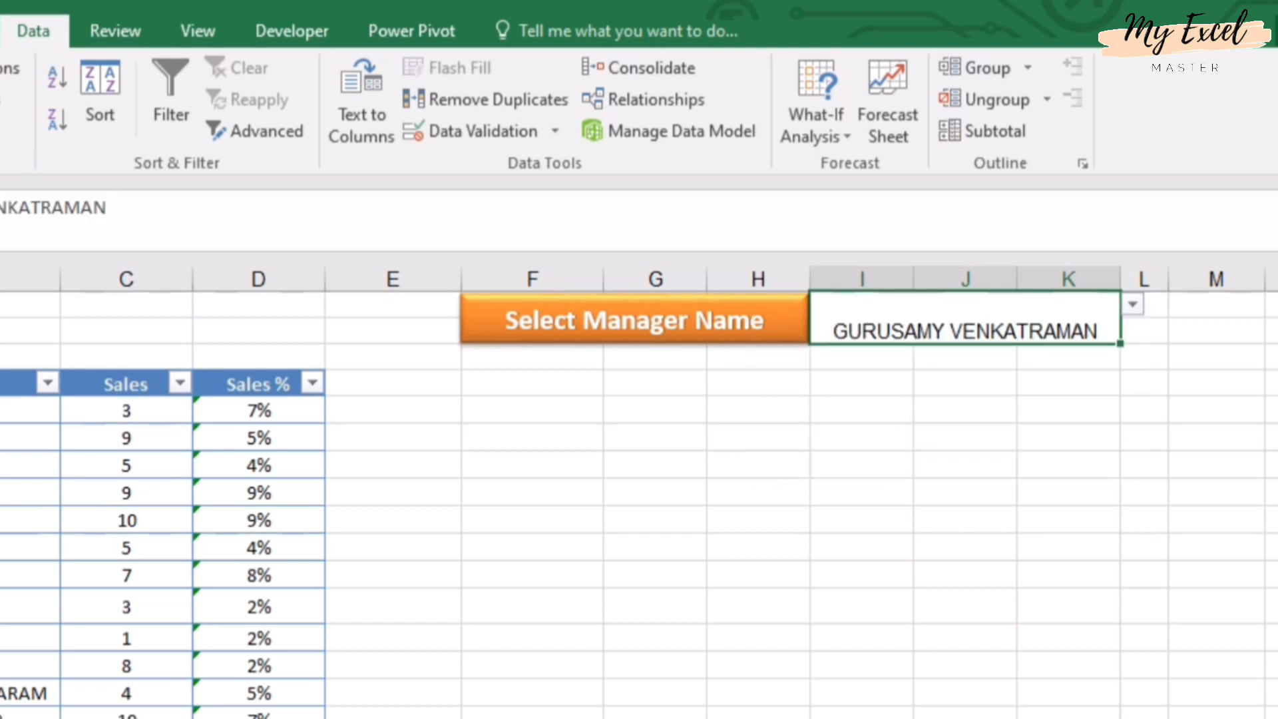
Middle-align the selected manager's name vertically in merged cell I1:K2 and add a thick outline border around the cell.
left_click(2, 30)
left_click(63, 80)
left_click(907, 414)
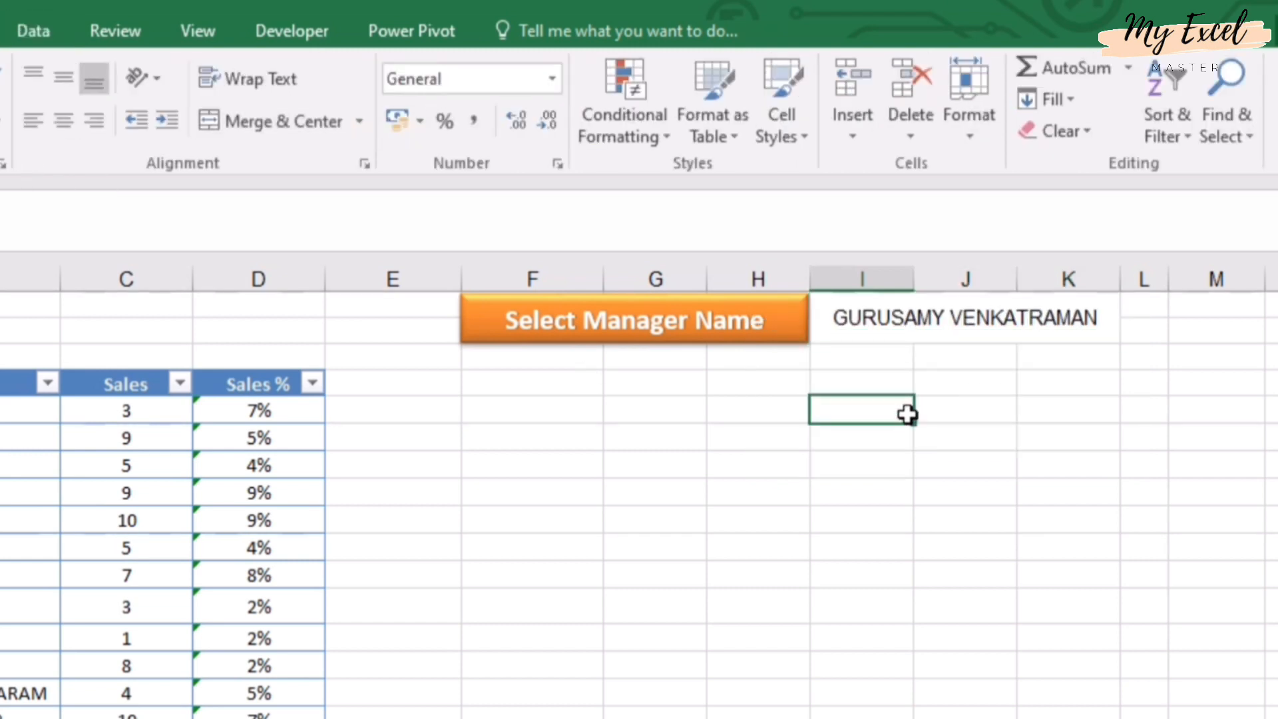
left_click(939, 323)
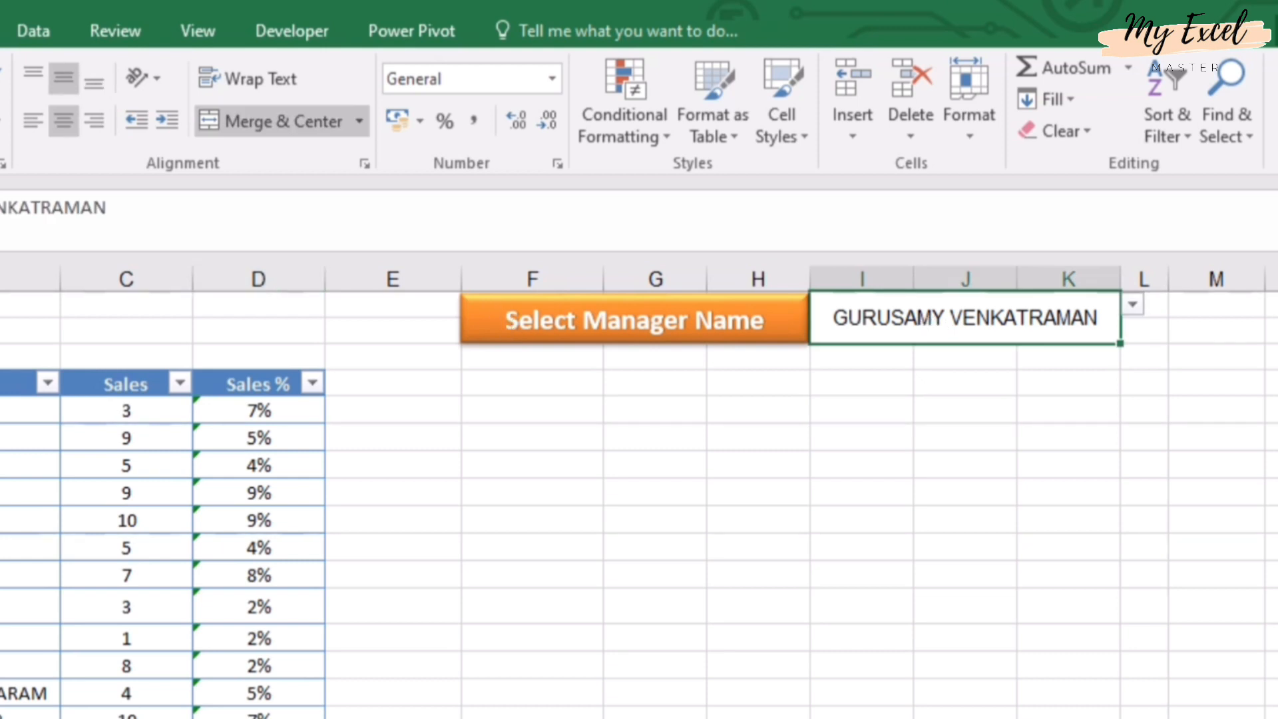
left_click(1, 122)
left_click(13, 420)
left_click(759, 491)
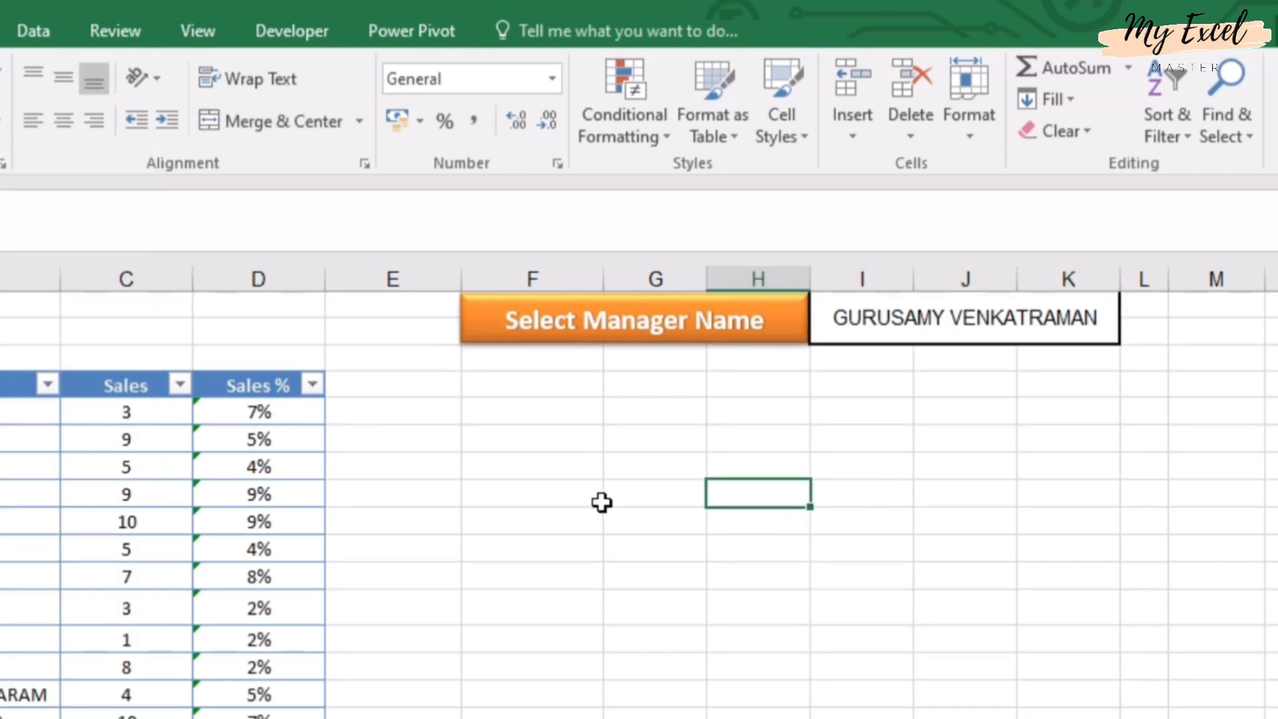
left_click(536, 506)
left_click(563, 442)
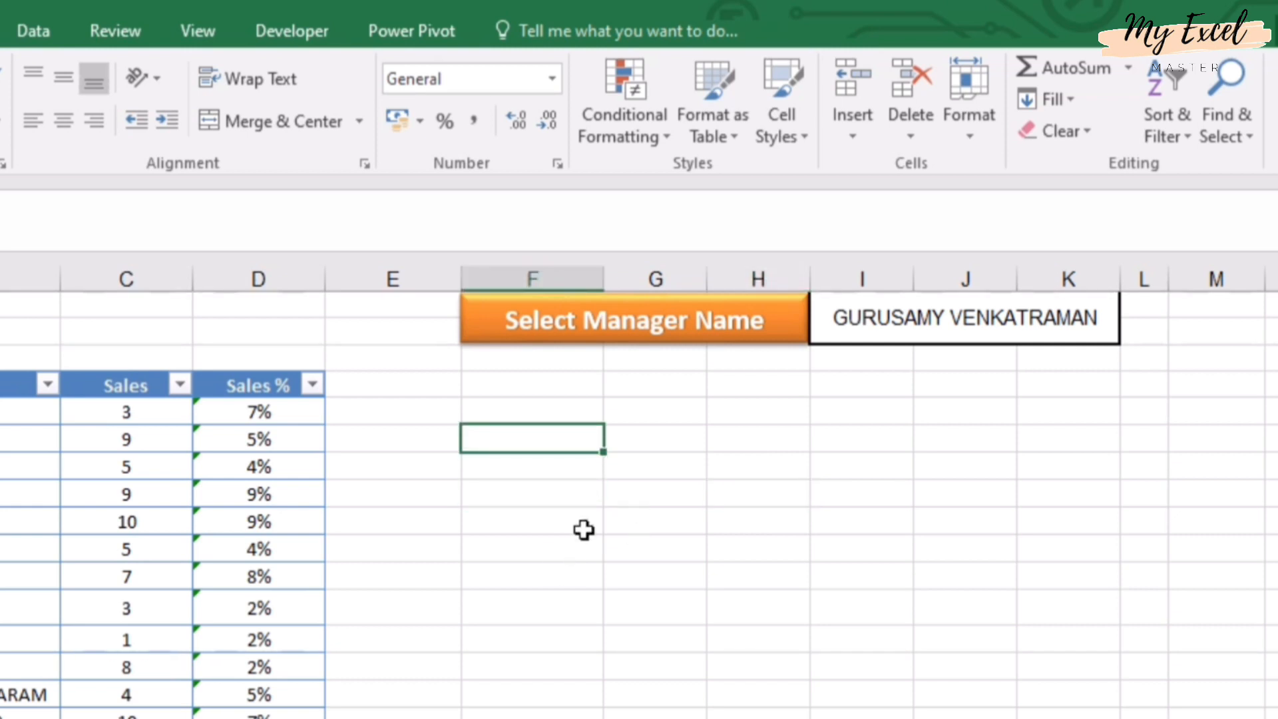
left_click(577, 470)
left_click(559, 433)
left_click(573, 381)
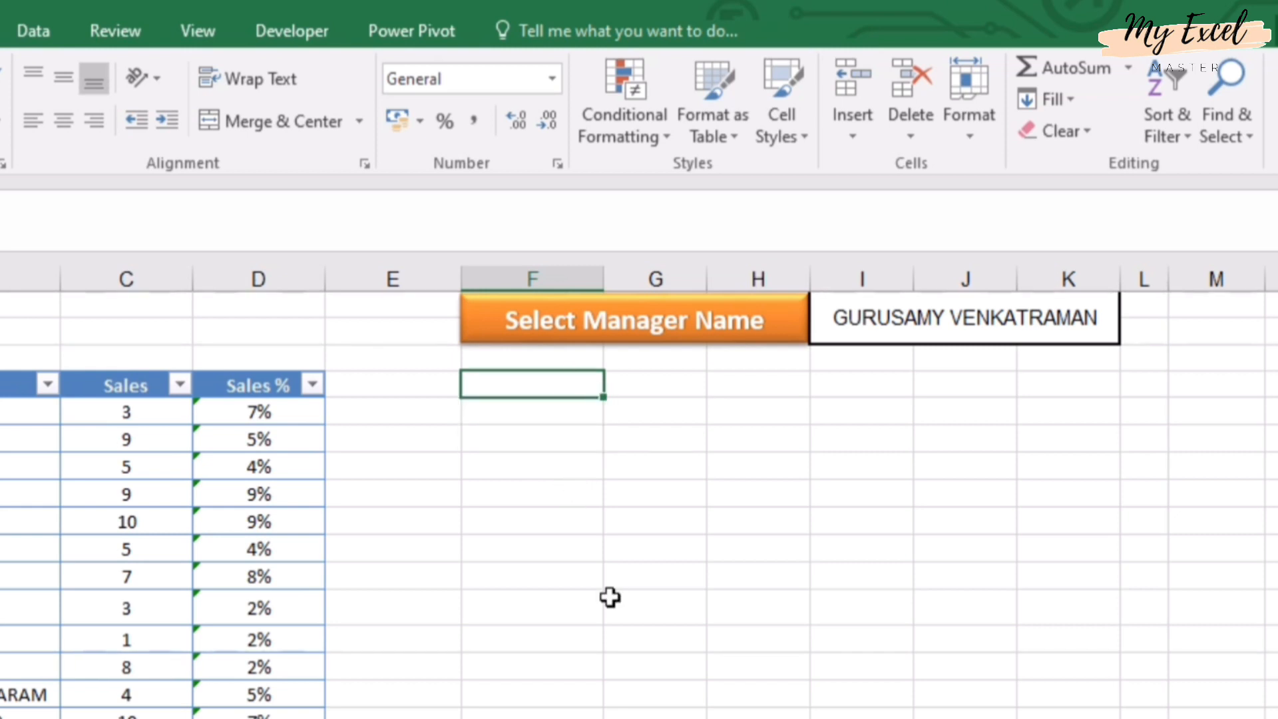
left_click(559, 411)
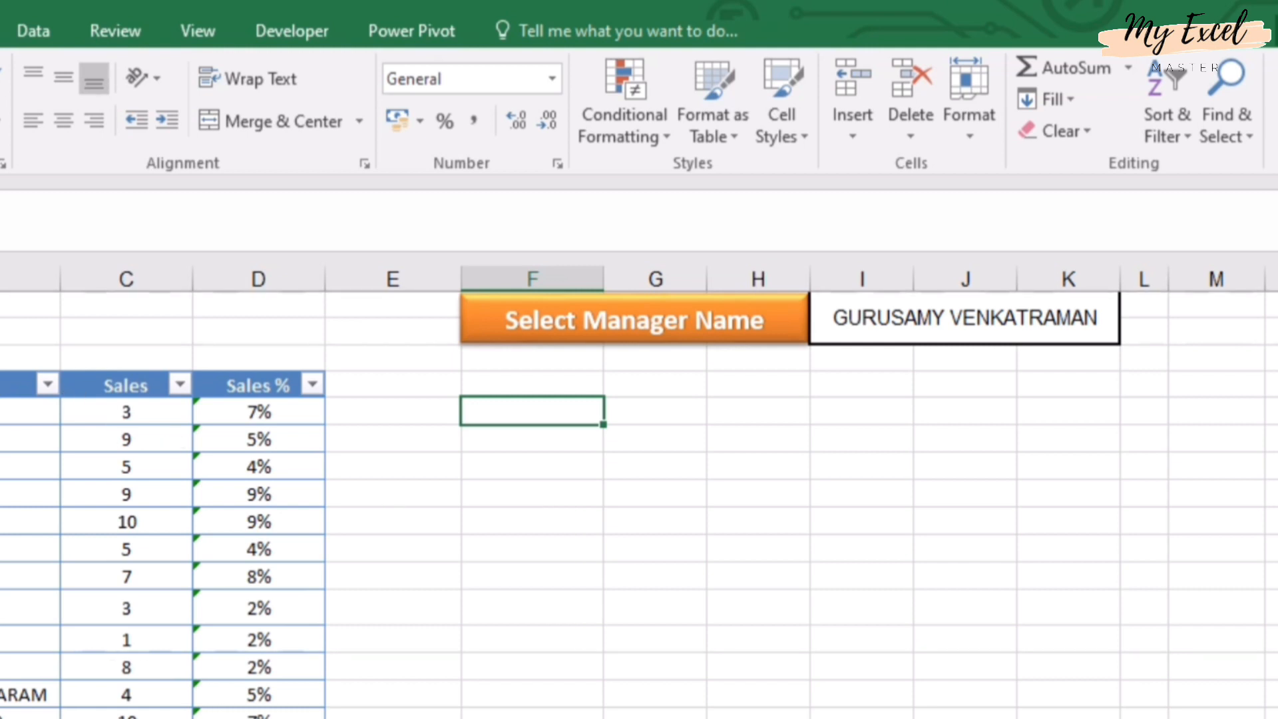
Copy the Location Name, Sales and Sales % headers from the sales table to the cells starting at F4.
left_click(10, 387)
left_click(249, 392, "shift")
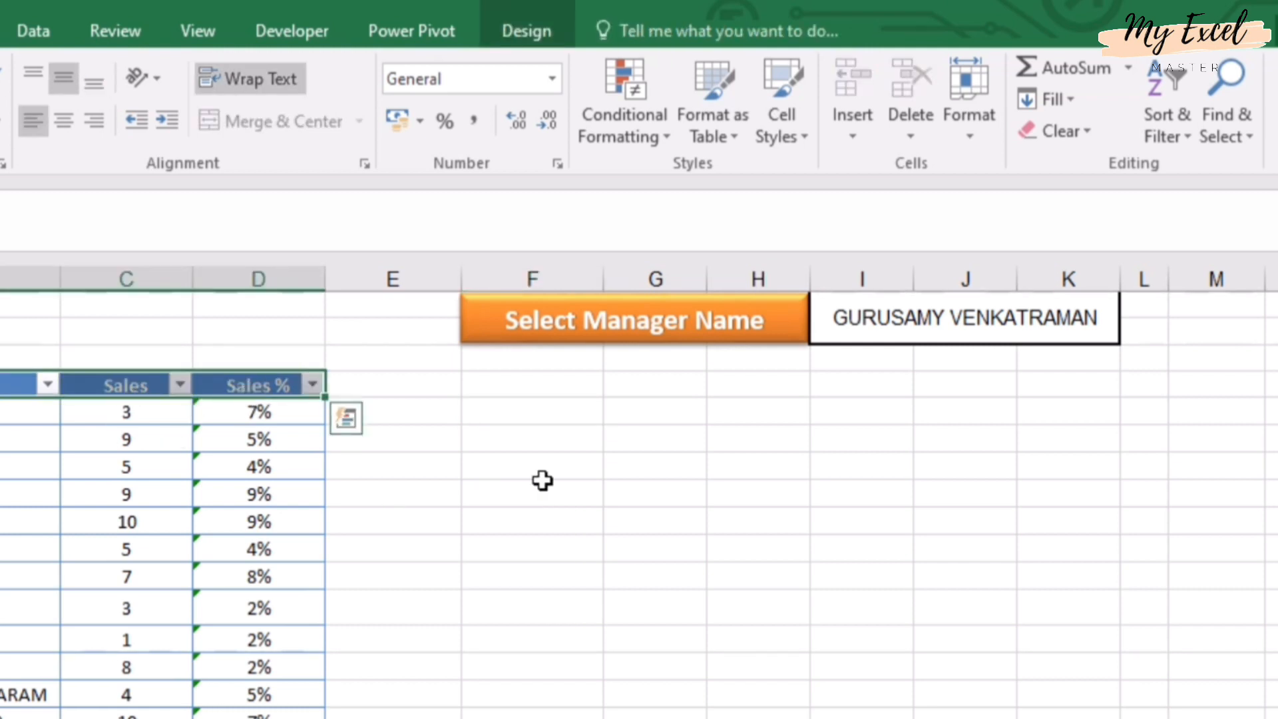
key("ctrl+c")
left_click(558, 380)
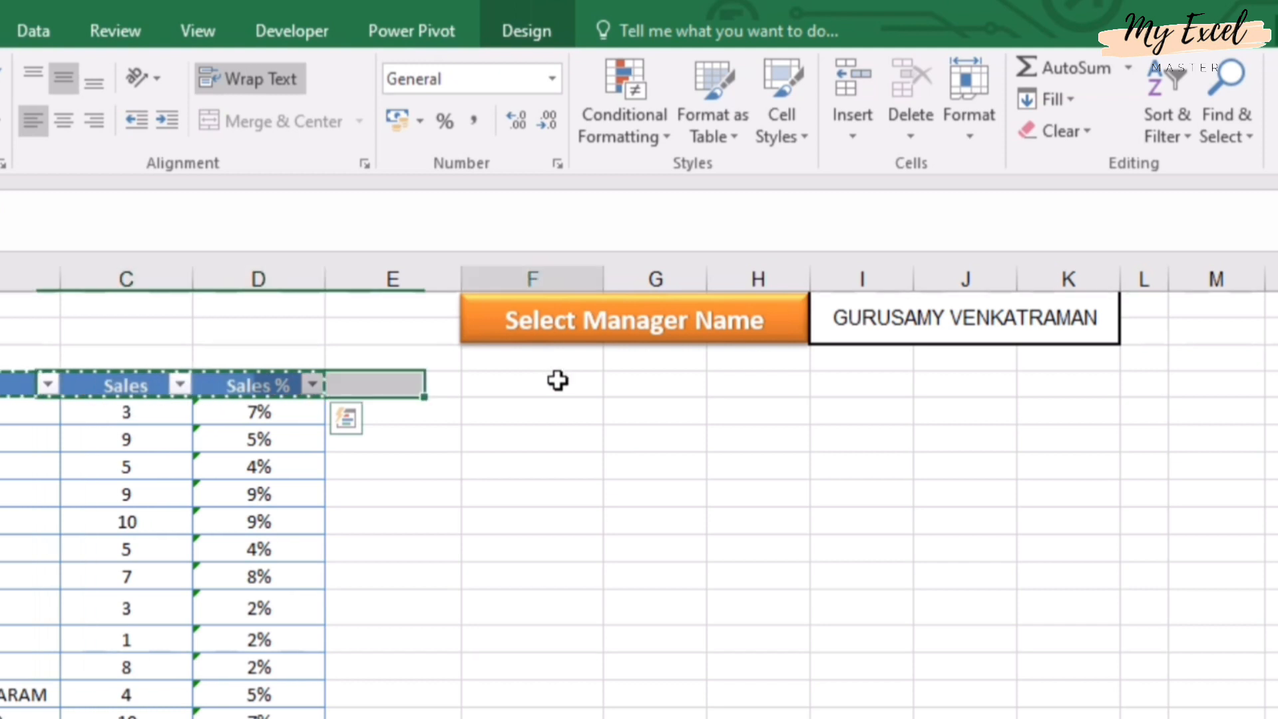
key("ctrl+v")
left_click(614, 470)
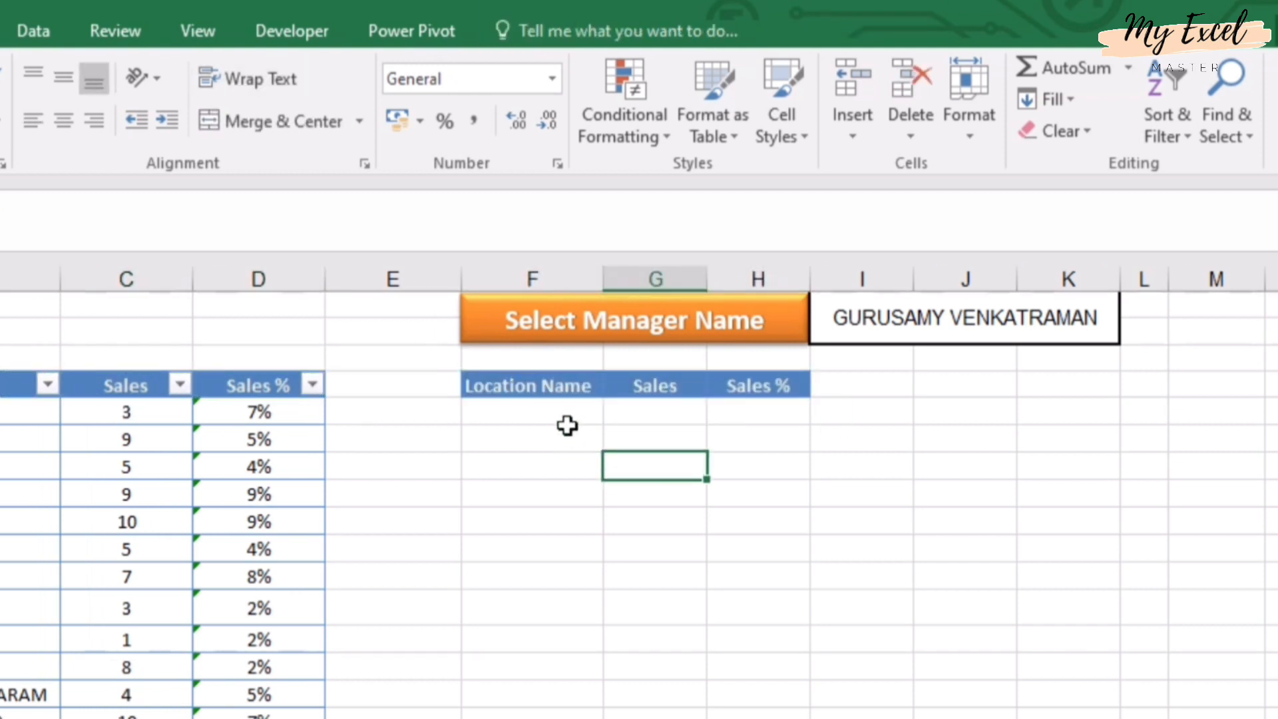
Spread out the copied headers by copying Sales % to J4 and moving Sales from G4 to H4.
left_click(757, 380)
key("ctrl+c")
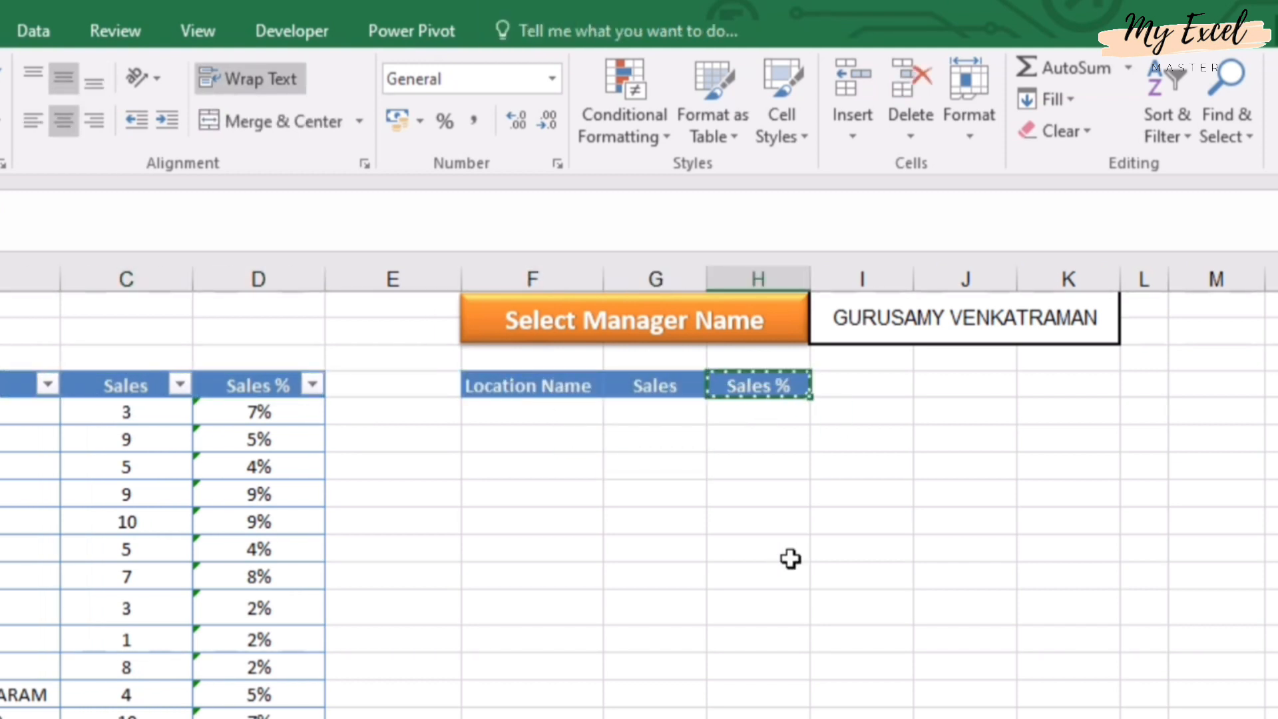
key("Right")
key("Right")
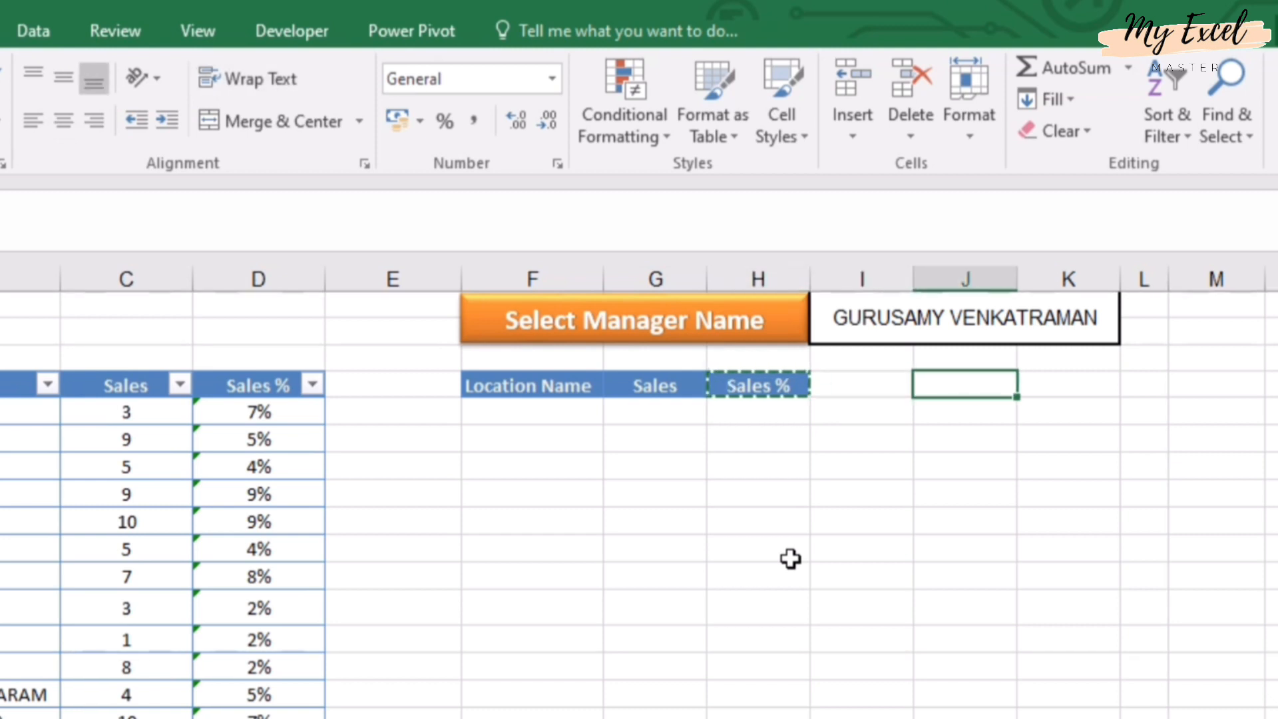
key("ctrl+v")
key("Left")
key("Left")
key("Left")
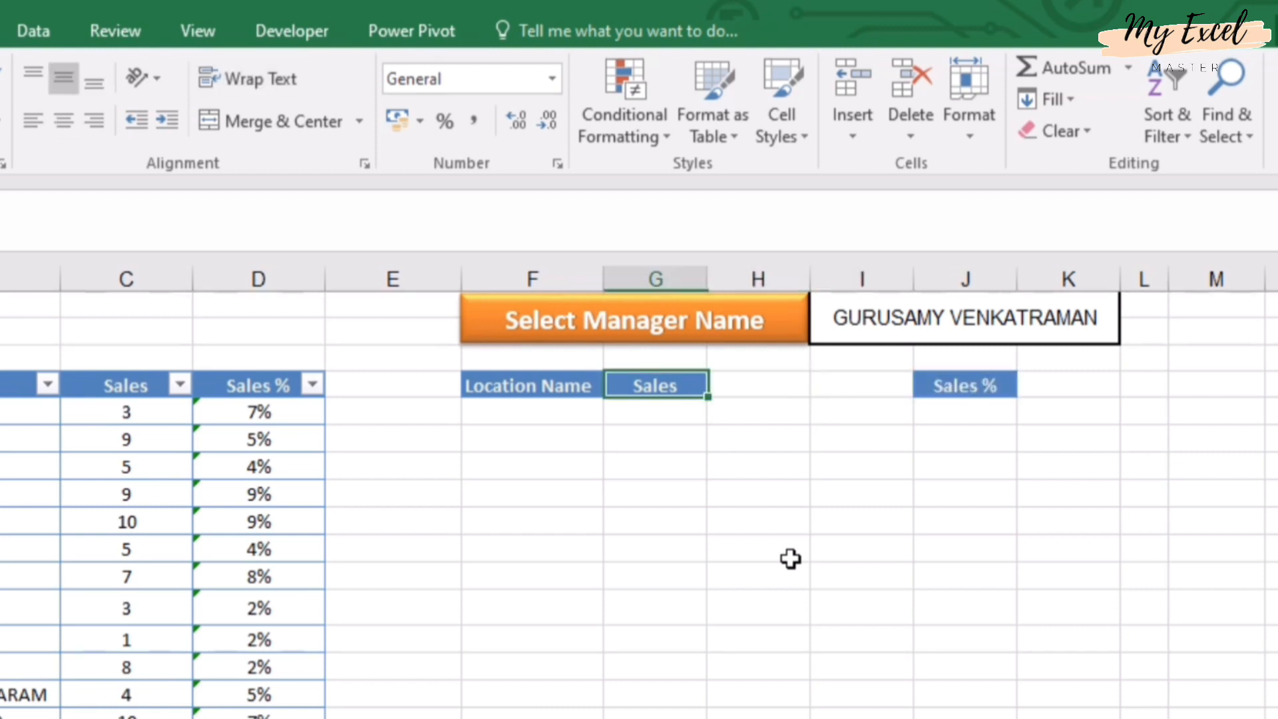
key("ctrl+x")
key("Right")
key("ctrl+v")
Merge and center the headers: Sales across H4:I4, Sales % across J4:K4 and Location Name across F4:G4.
key("shift+Right")
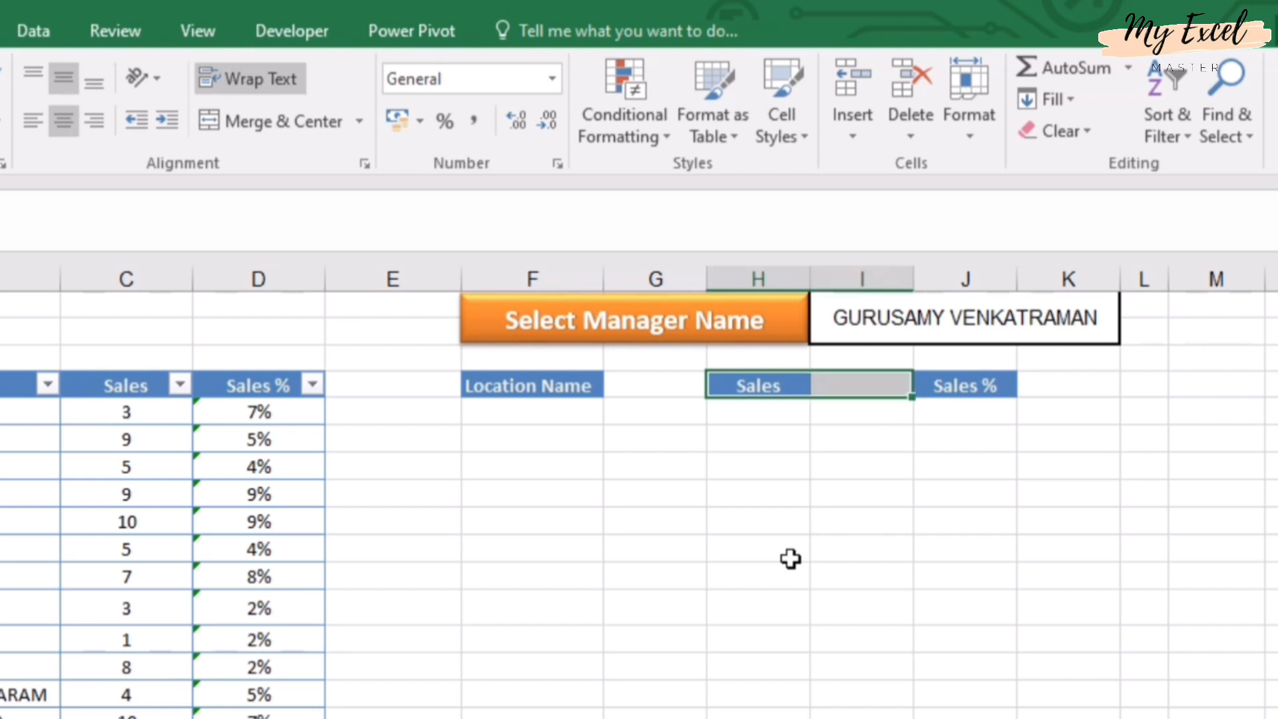
left_click(257, 128)
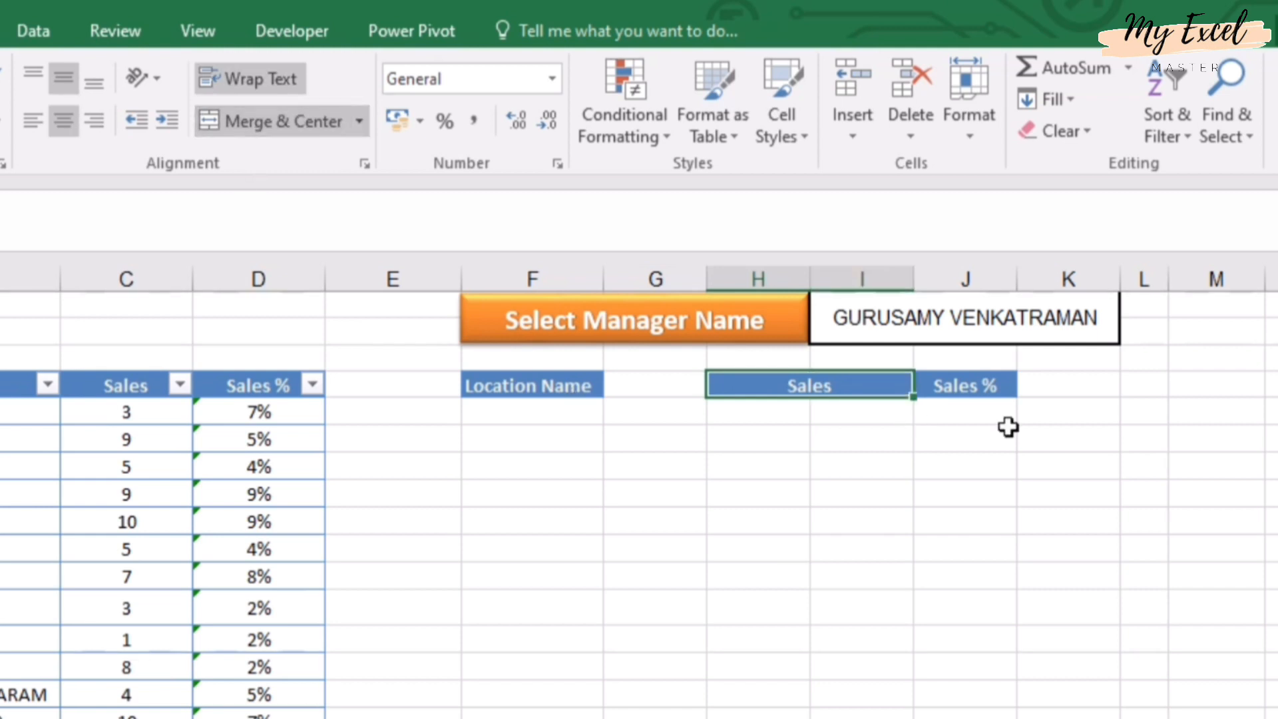
left_click(984, 386)
key("shift+Right")
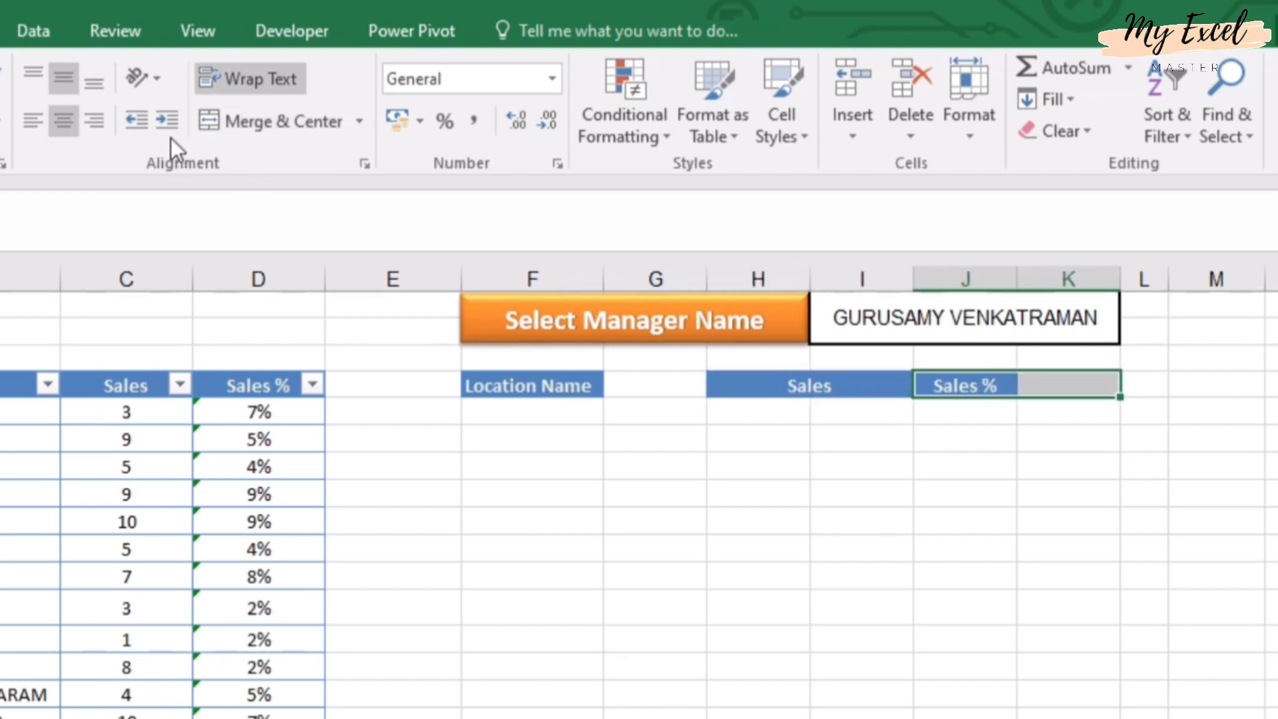
left_click(225, 123)
left_click(493, 388)
key("shift+Right")
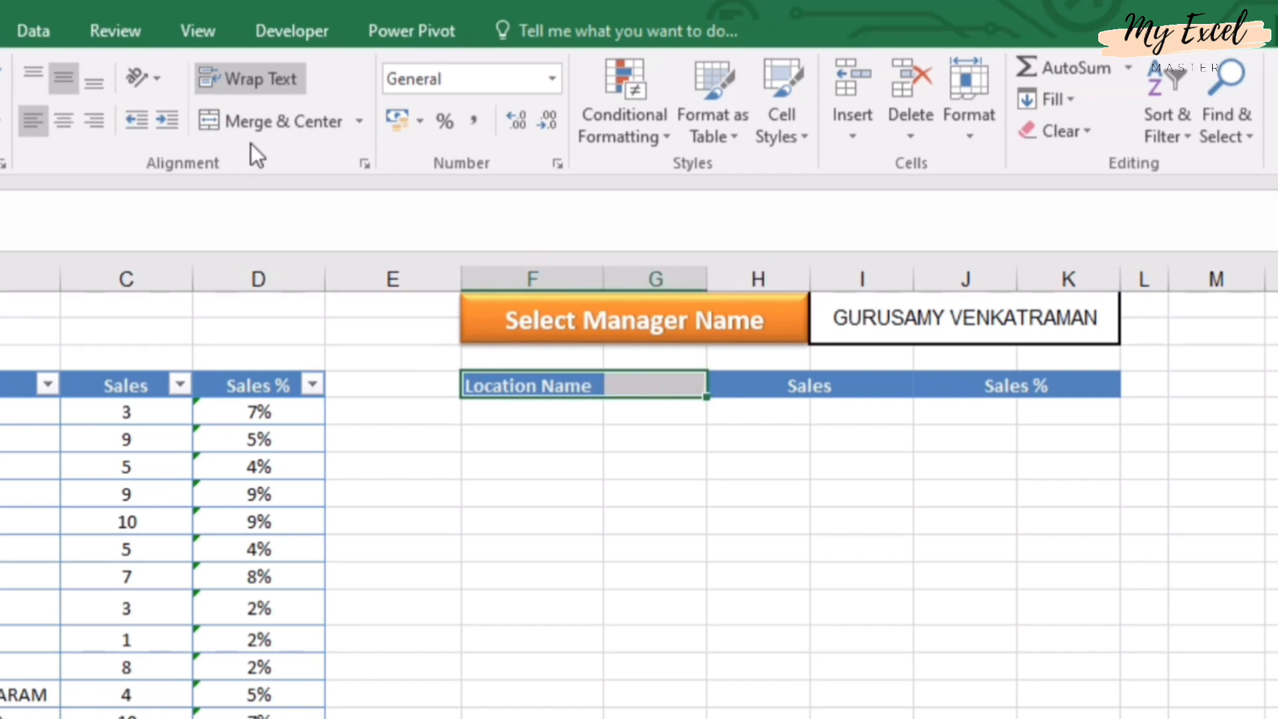
left_click(257, 126)
left_click(1090, 386, "shift")
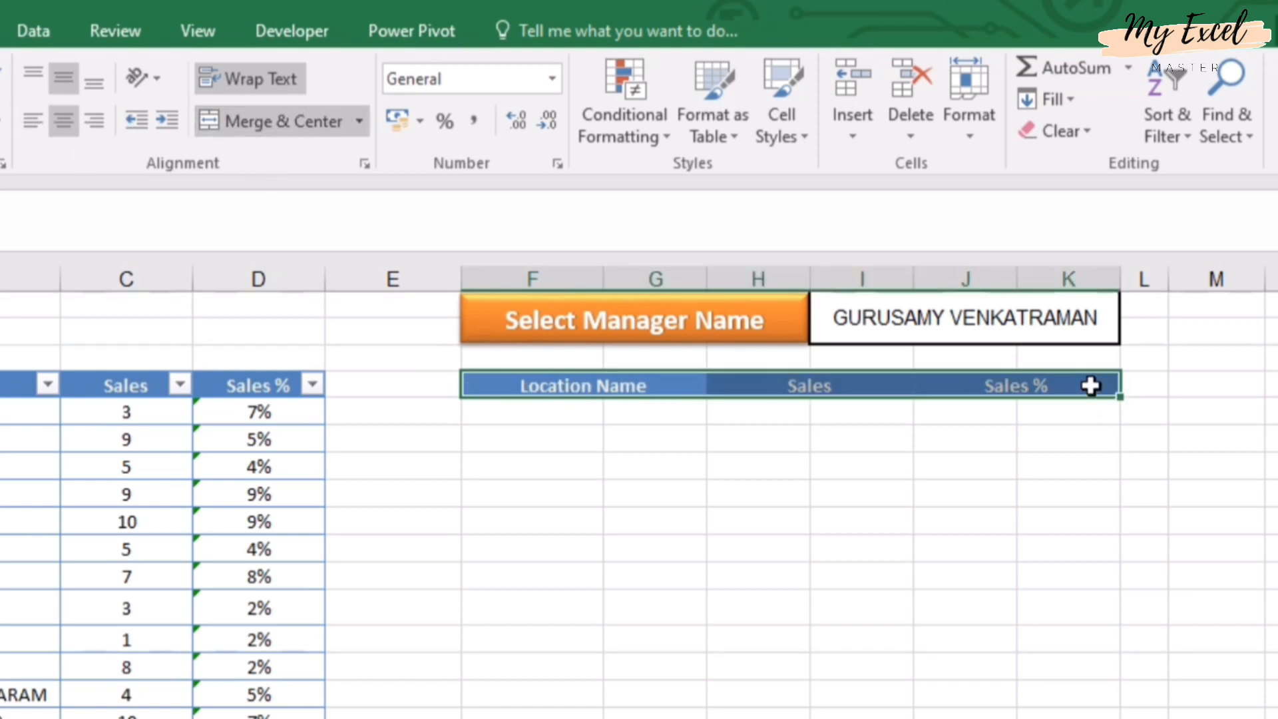
left_click(650, 513)
left_click(571, 391)
Merge and center the cell pairs F5:G5, H5:I5 and J5:K5 below the three headers.
left_click(556, 408)
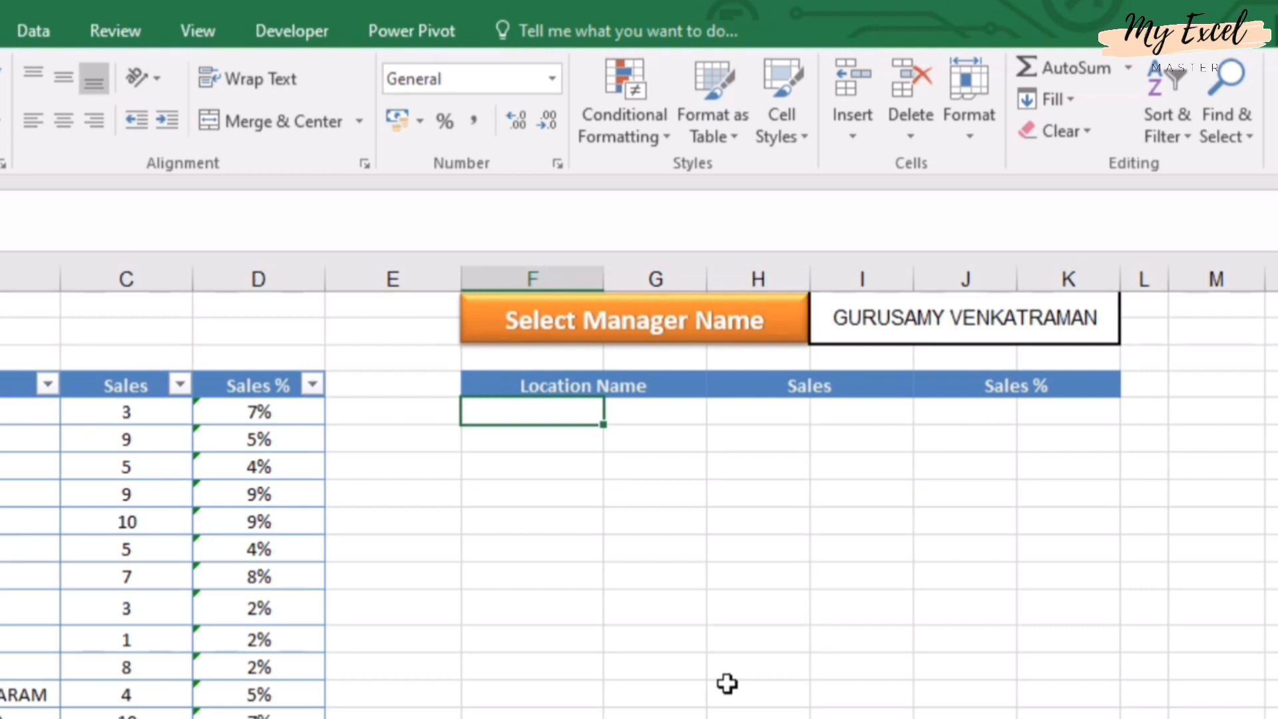
key("shift+Right")
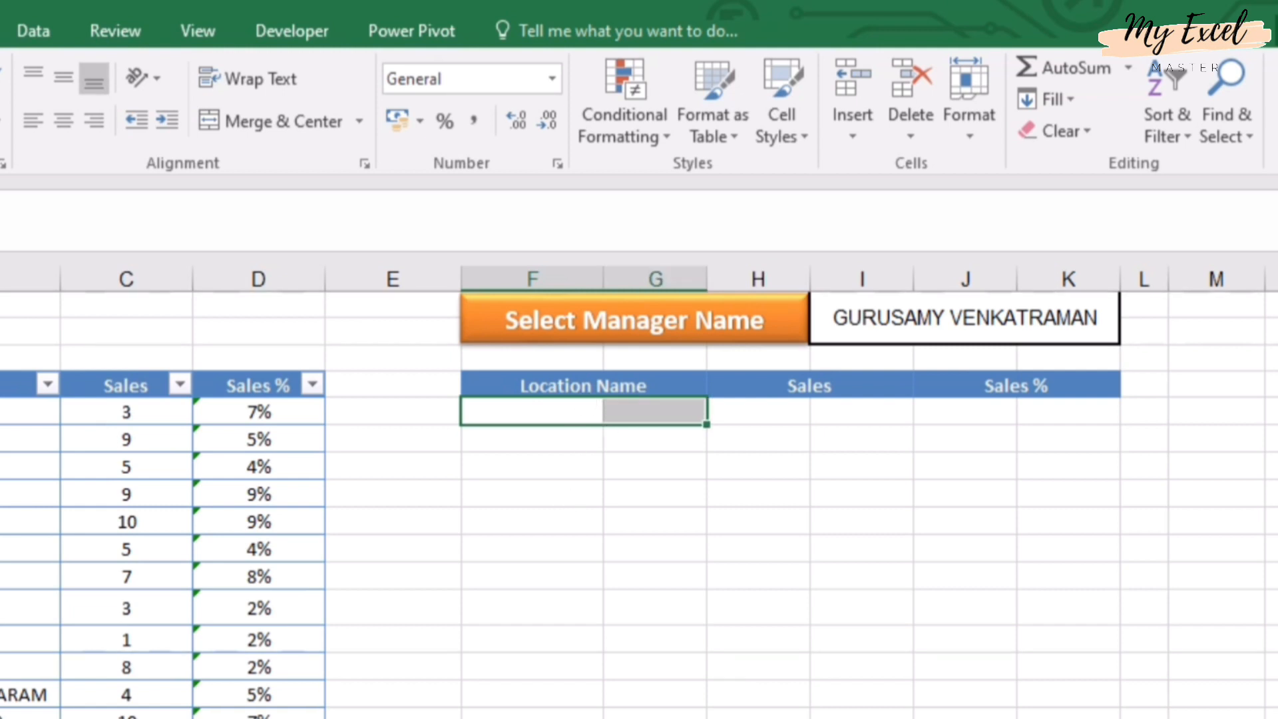
left_click_drag(531, 417, 650, 399)
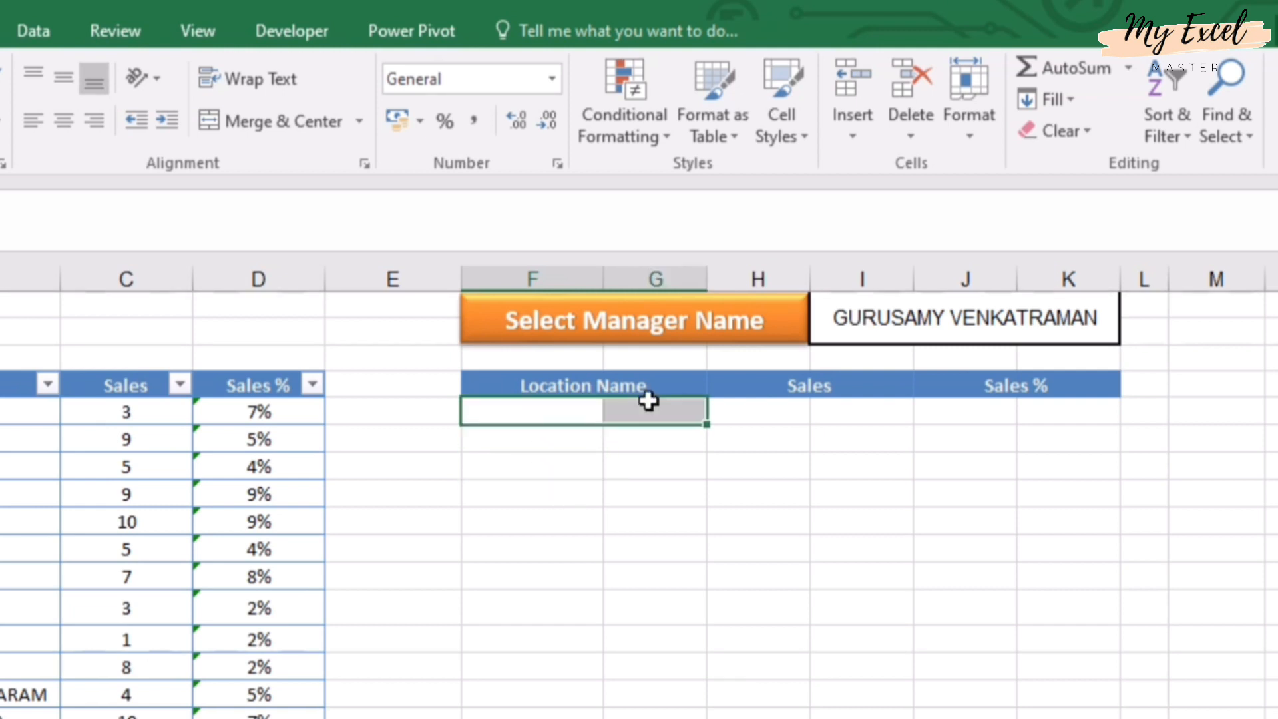
left_click(252, 122)
left_click_drag(770, 408, 867, 413)
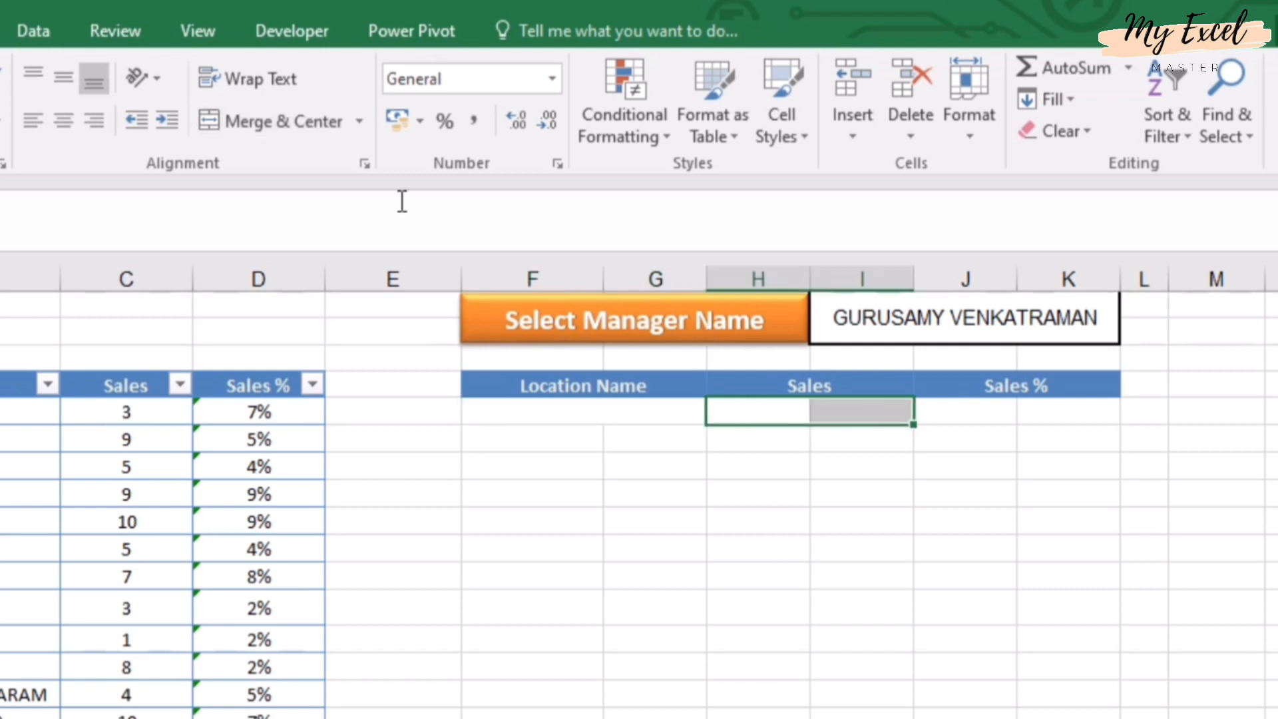
left_click(313, 122)
left_click_drag(956, 419, 1058, 422)
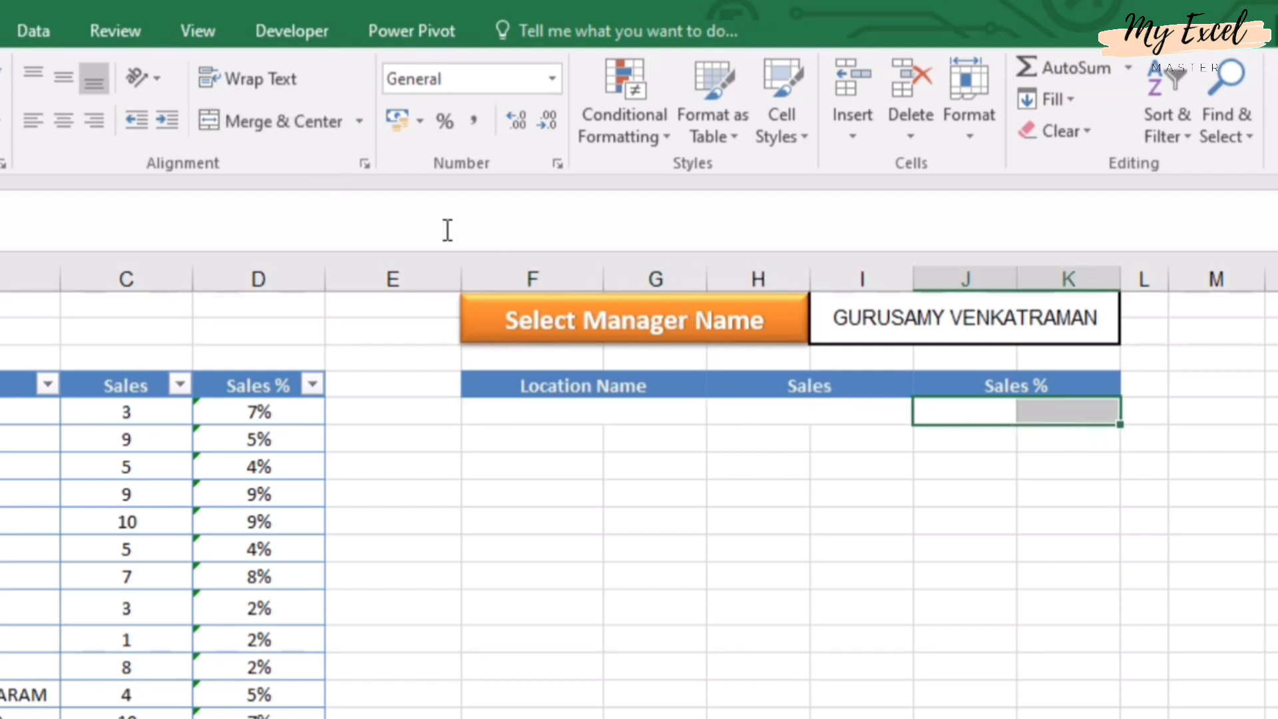
left_click(266, 128)
Enter the formula =ROW() in the merged cell F5 under Location Name.
left_click(528, 408)
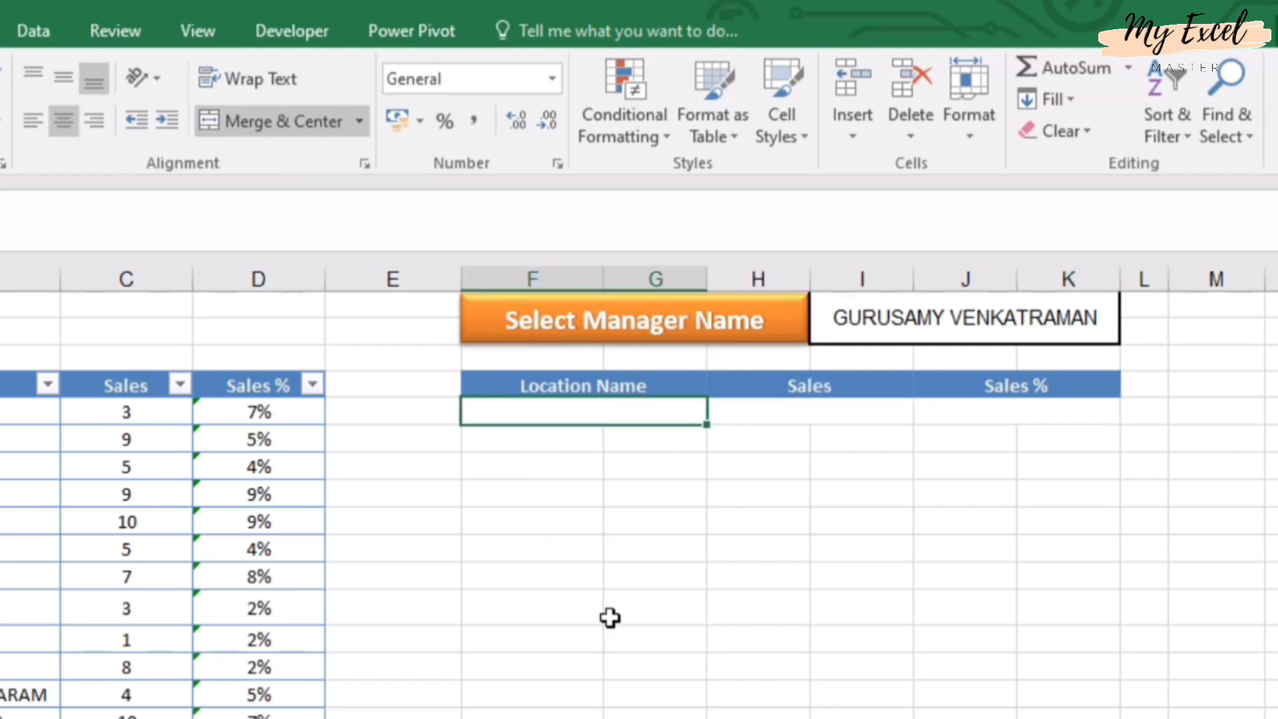
type("=")
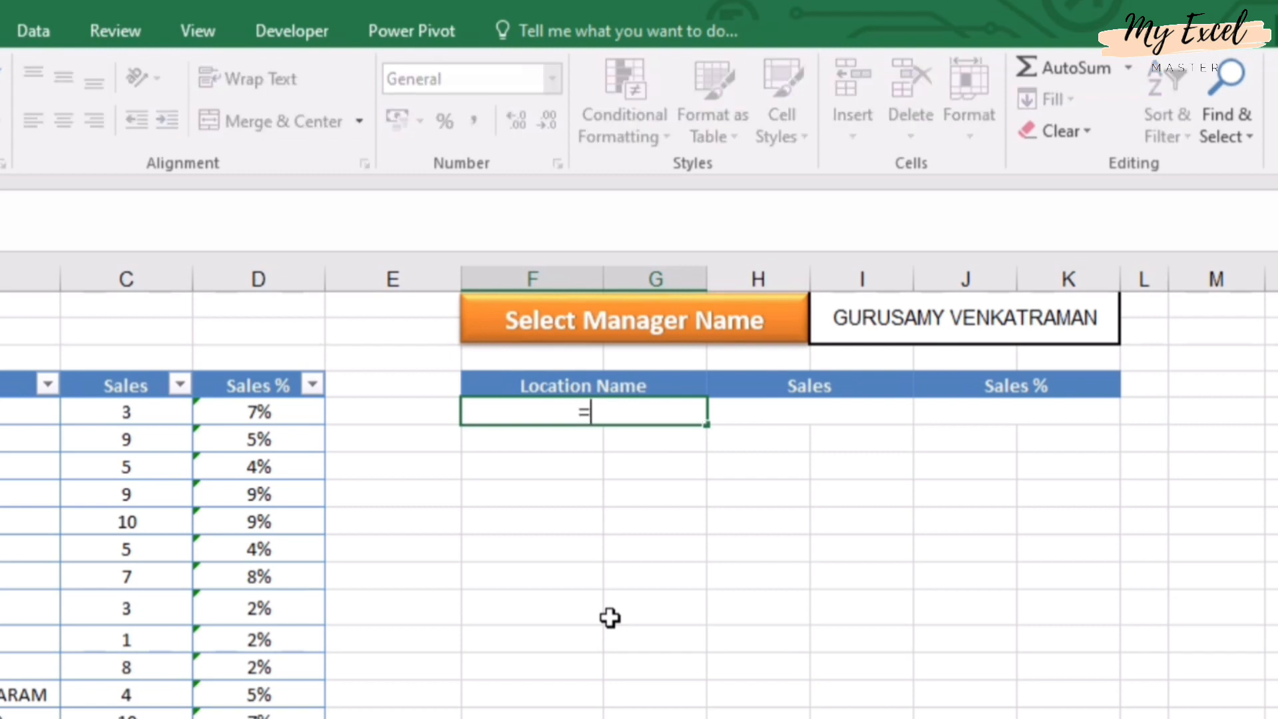
type("row")
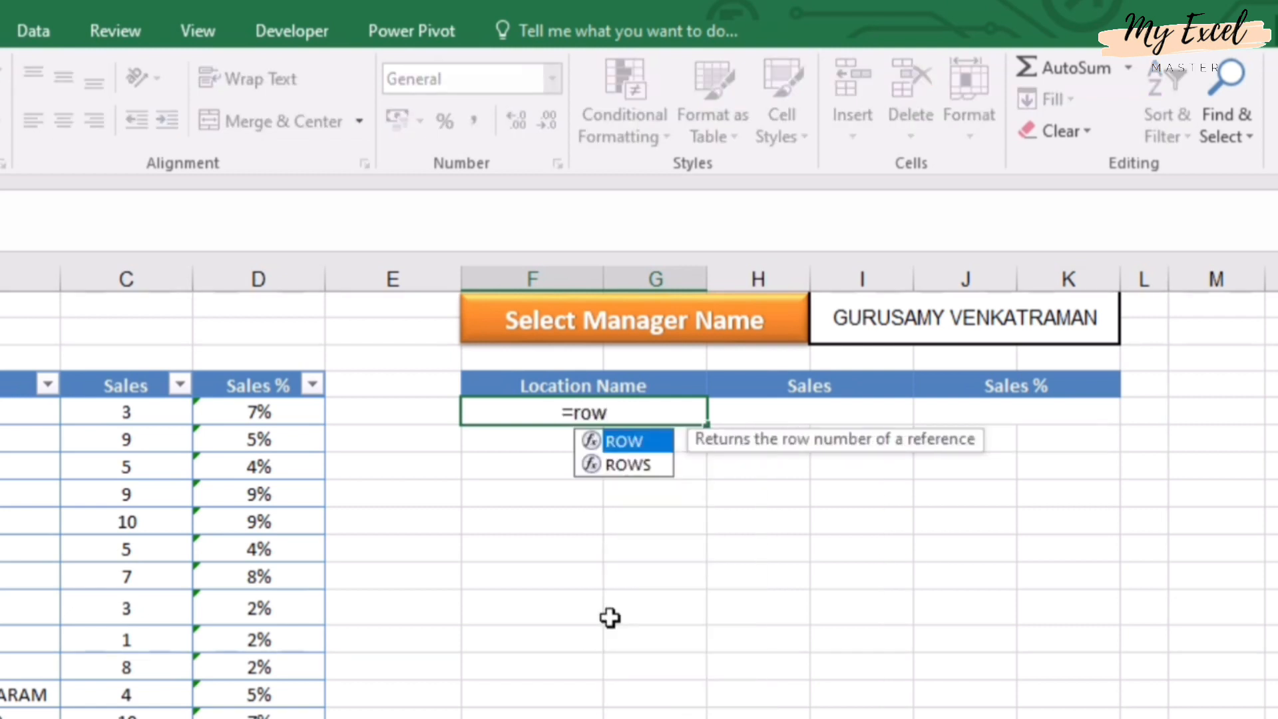
type("()")
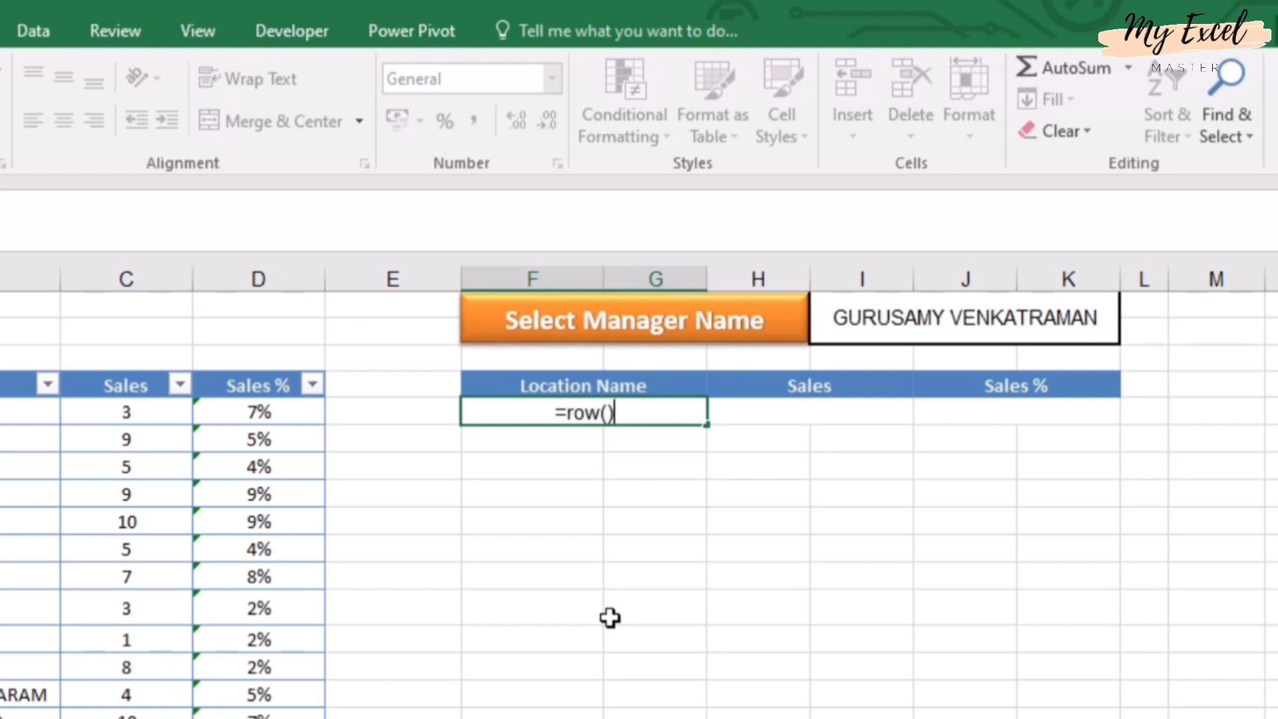
key("Return")
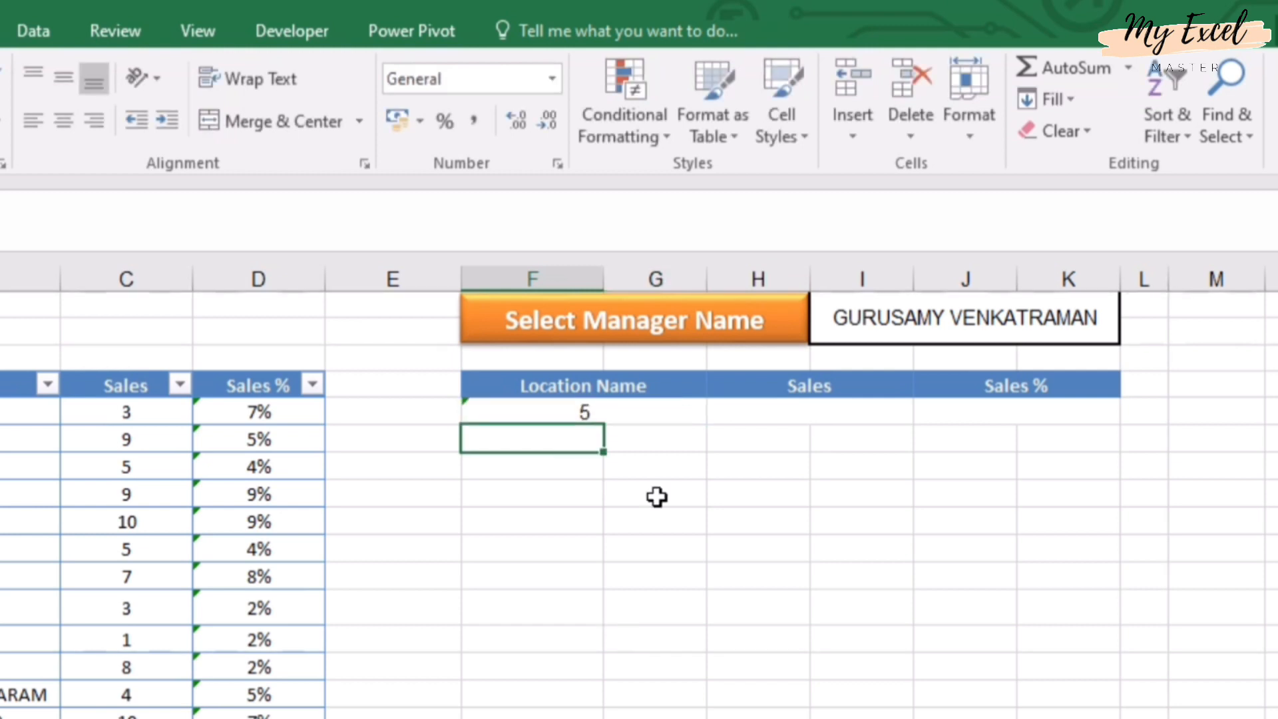
Change the formula under Location Name to =ROW()-4.
left_click(675, 414)
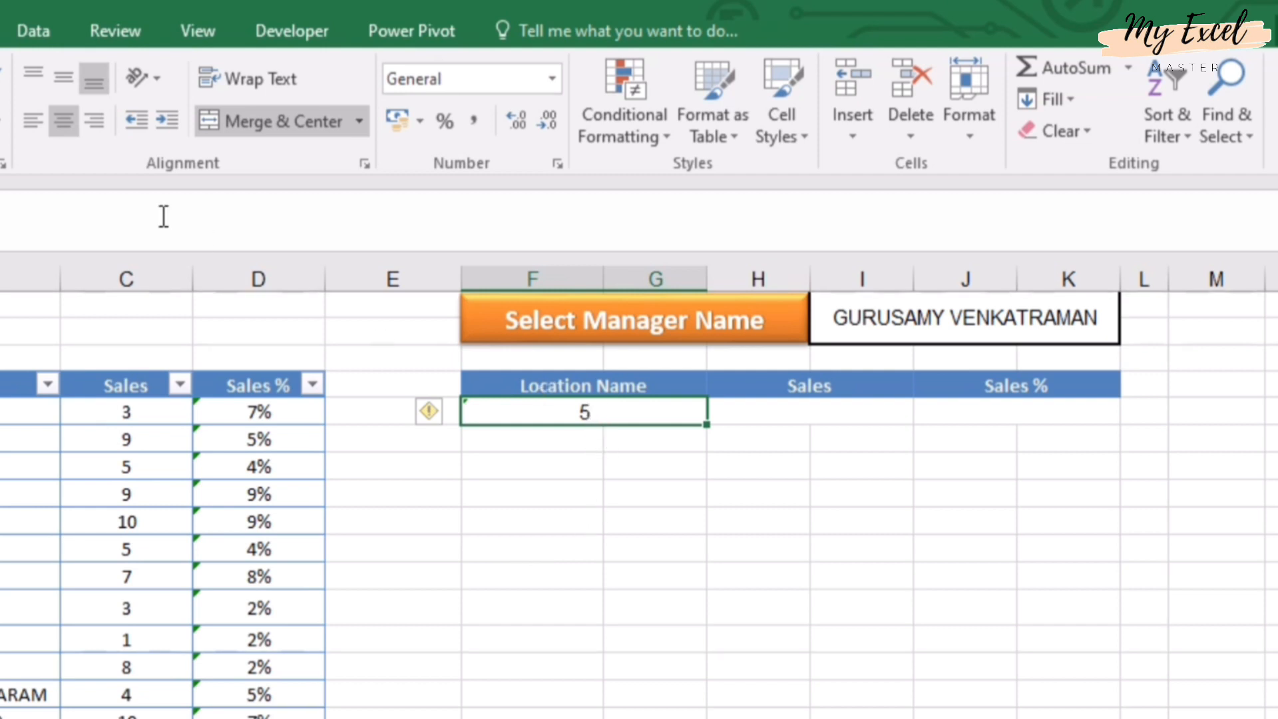
type("=ROW()-4")
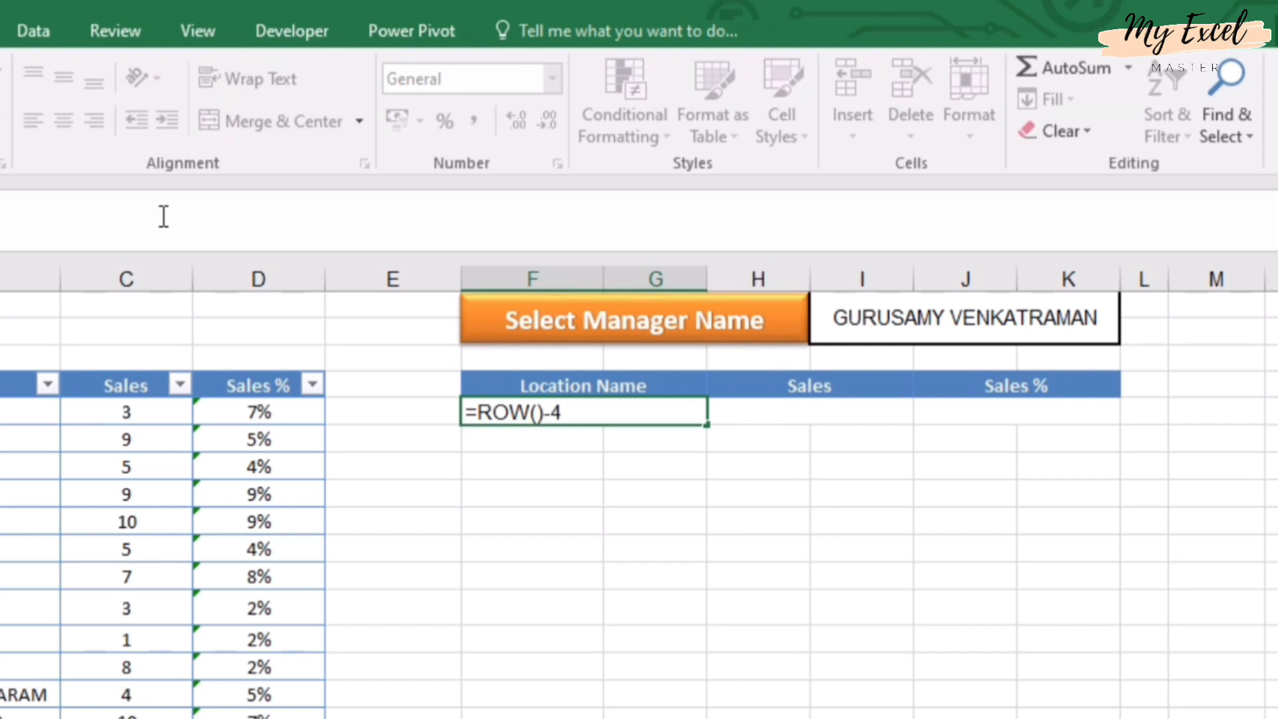
key("Return")
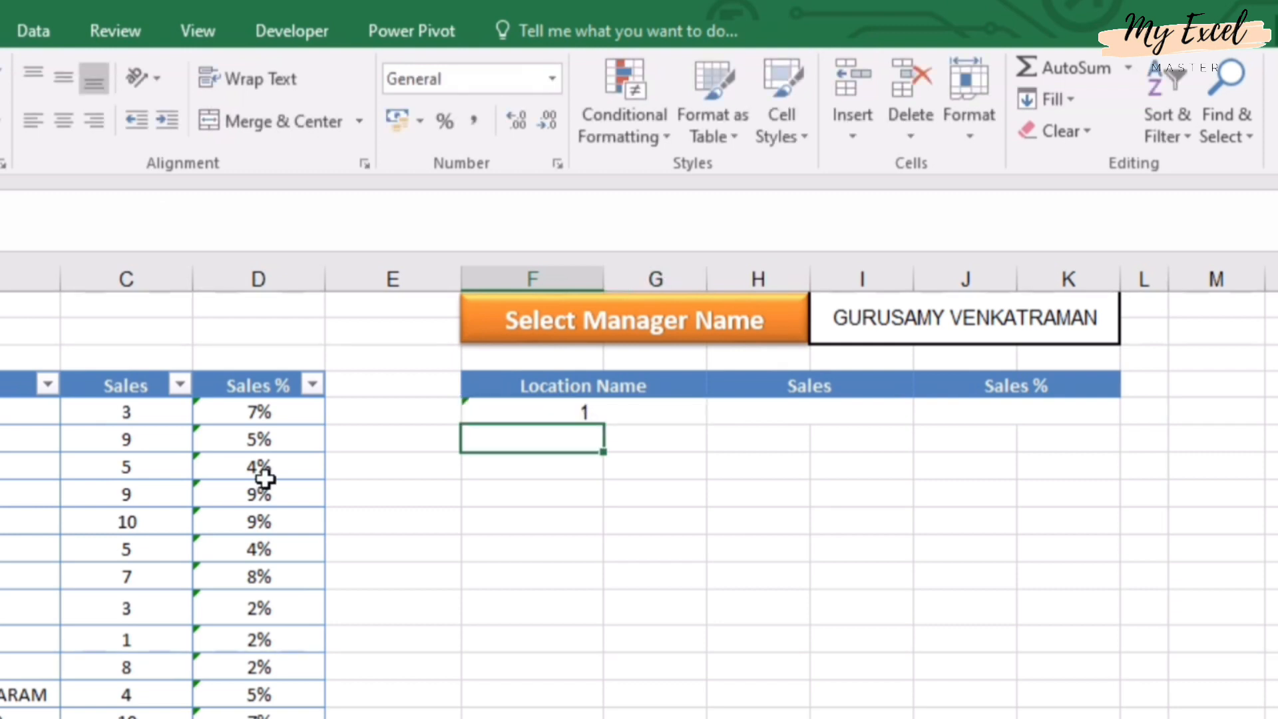
Fill the =ROW()-4 formula from the first merged Location Name cell down the report column.
left_click(615, 519)
left_click(586, 408)
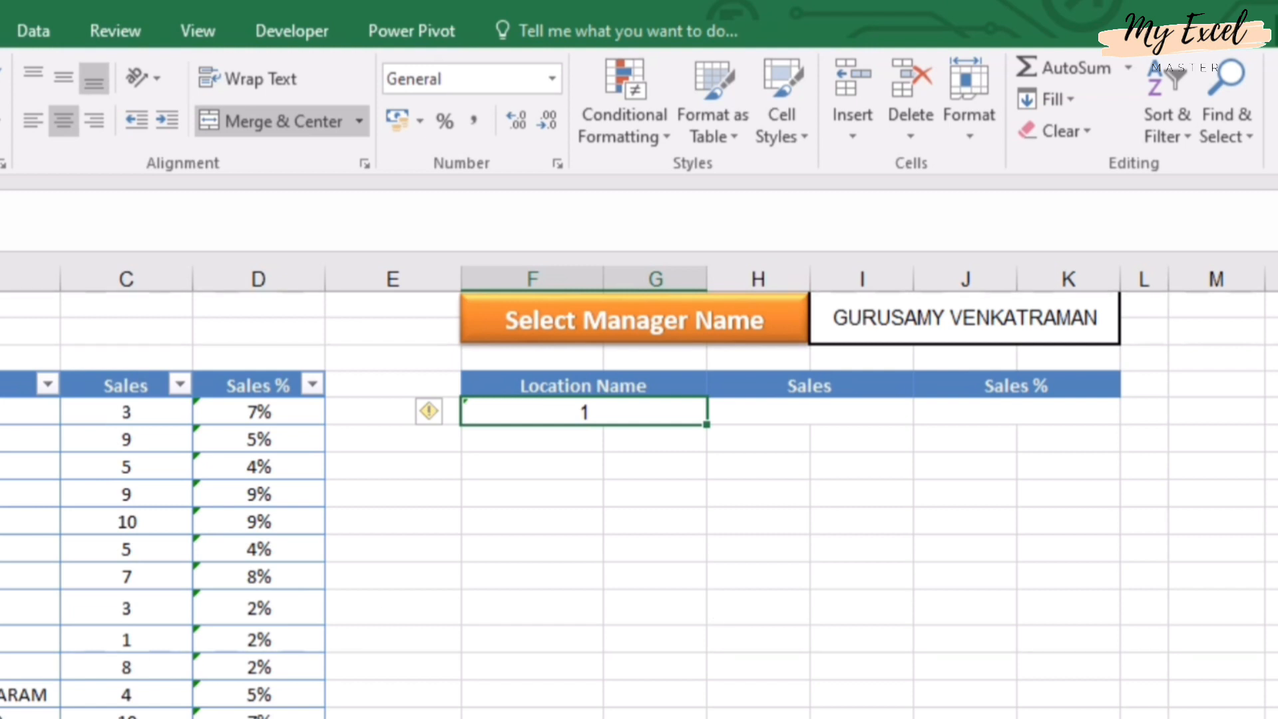
left_click(545, 491)
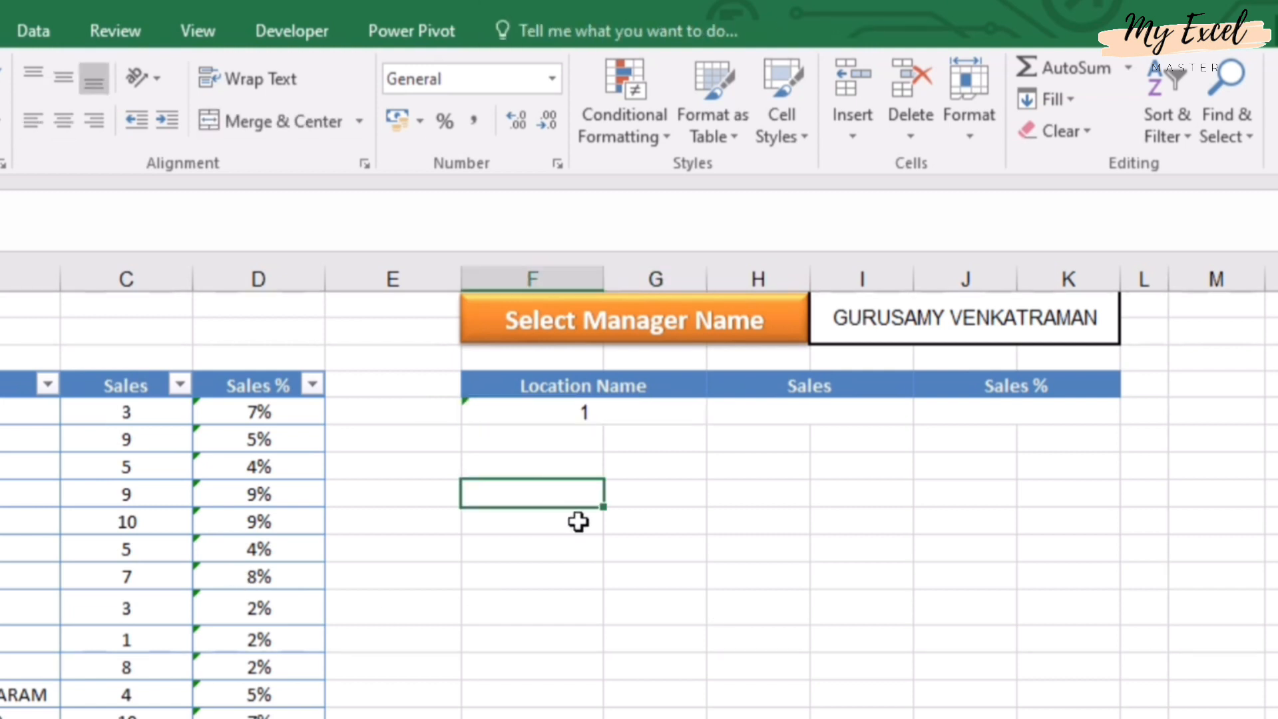
left_click(589, 413)
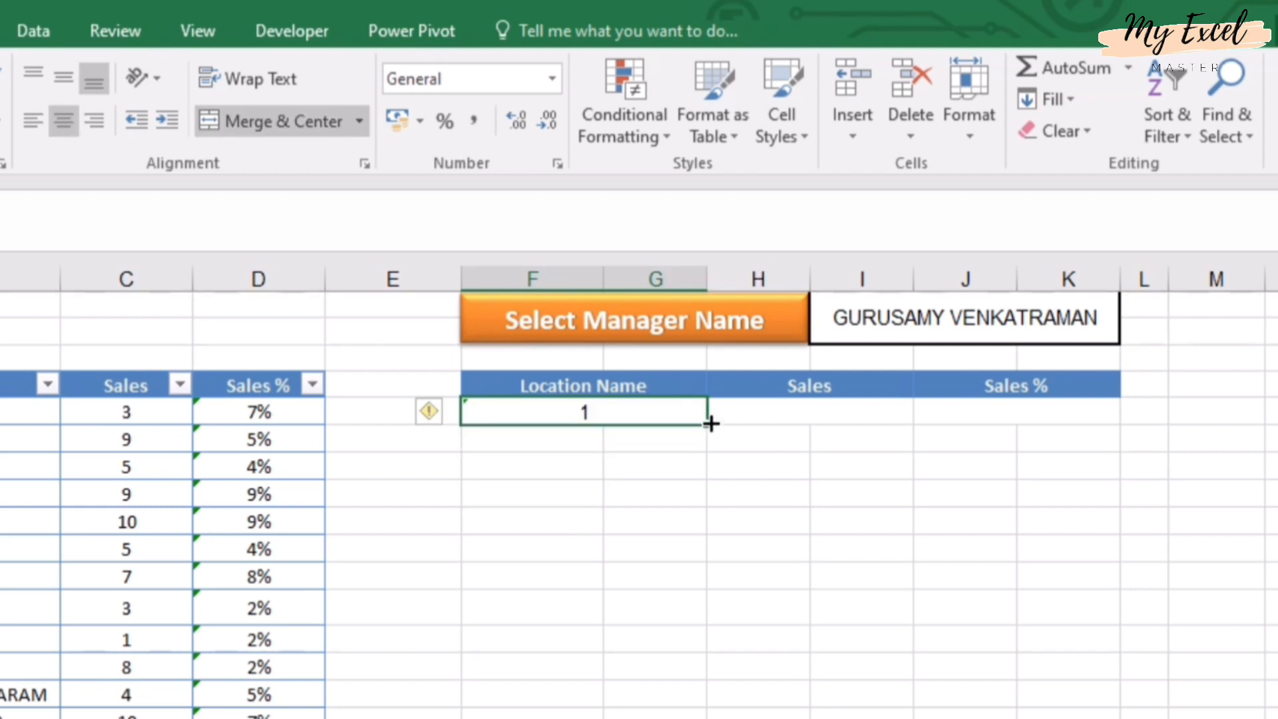
left_click_drag(711, 423, 708, 712)
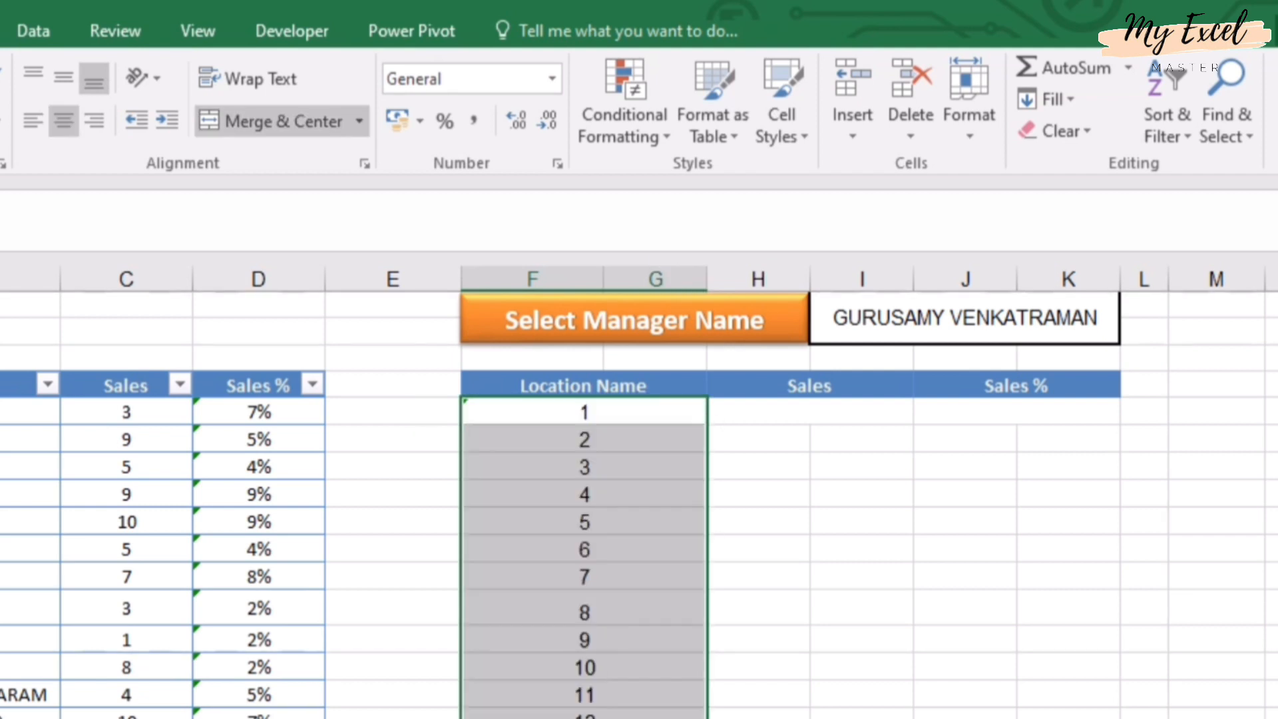
left_click(610, 466)
left_click(603, 413)
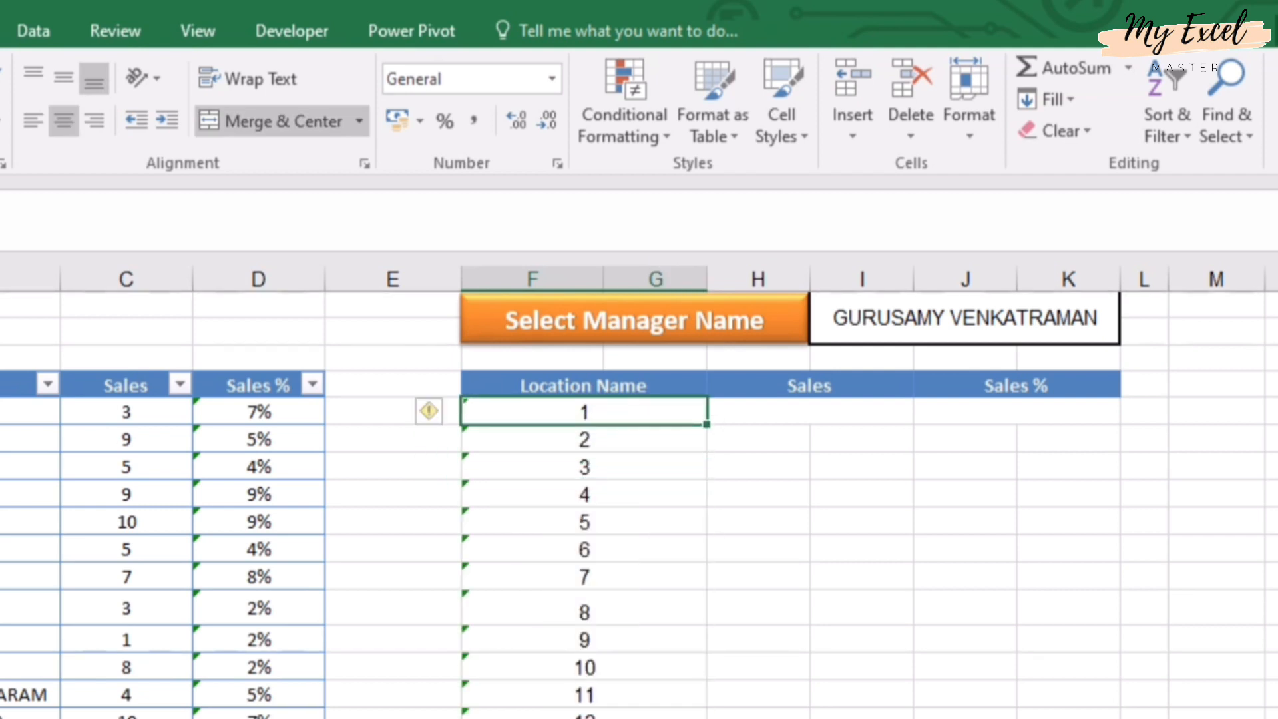
key("ctrl+Down")
left_click(641, 419)
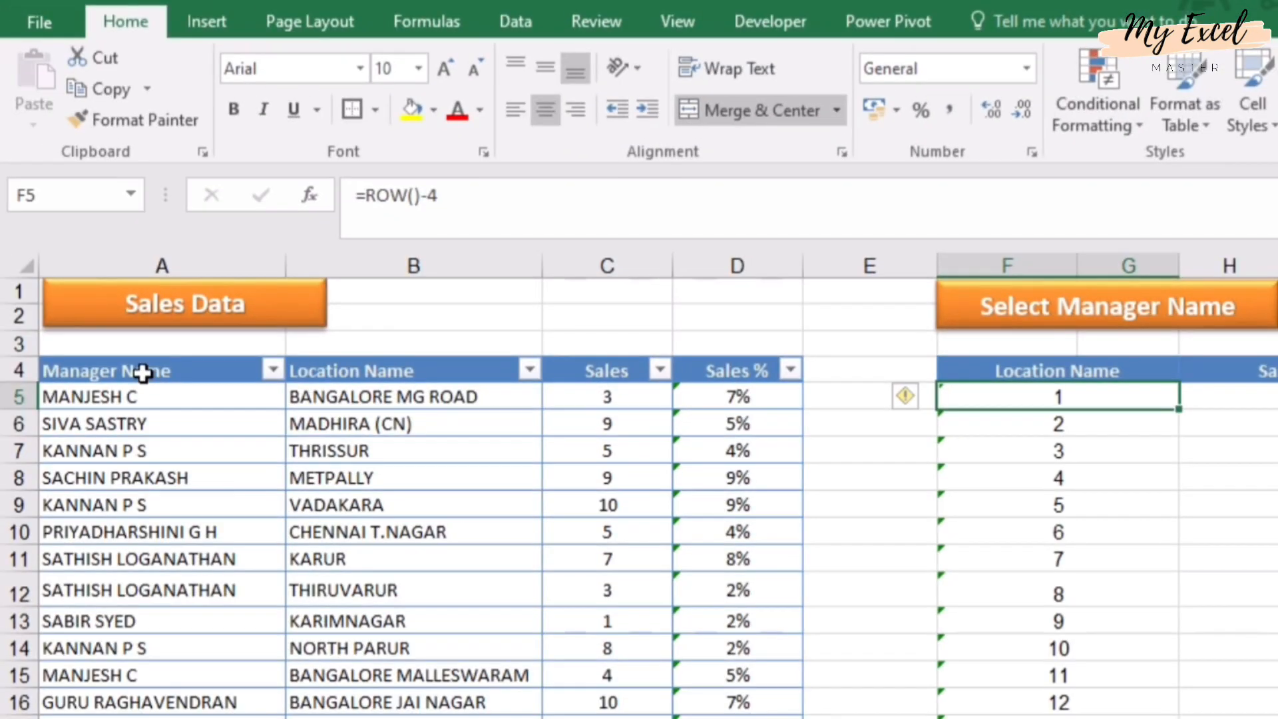
Insert a new table column before Manager Name in the Sales Data table.
left_click(148, 372)
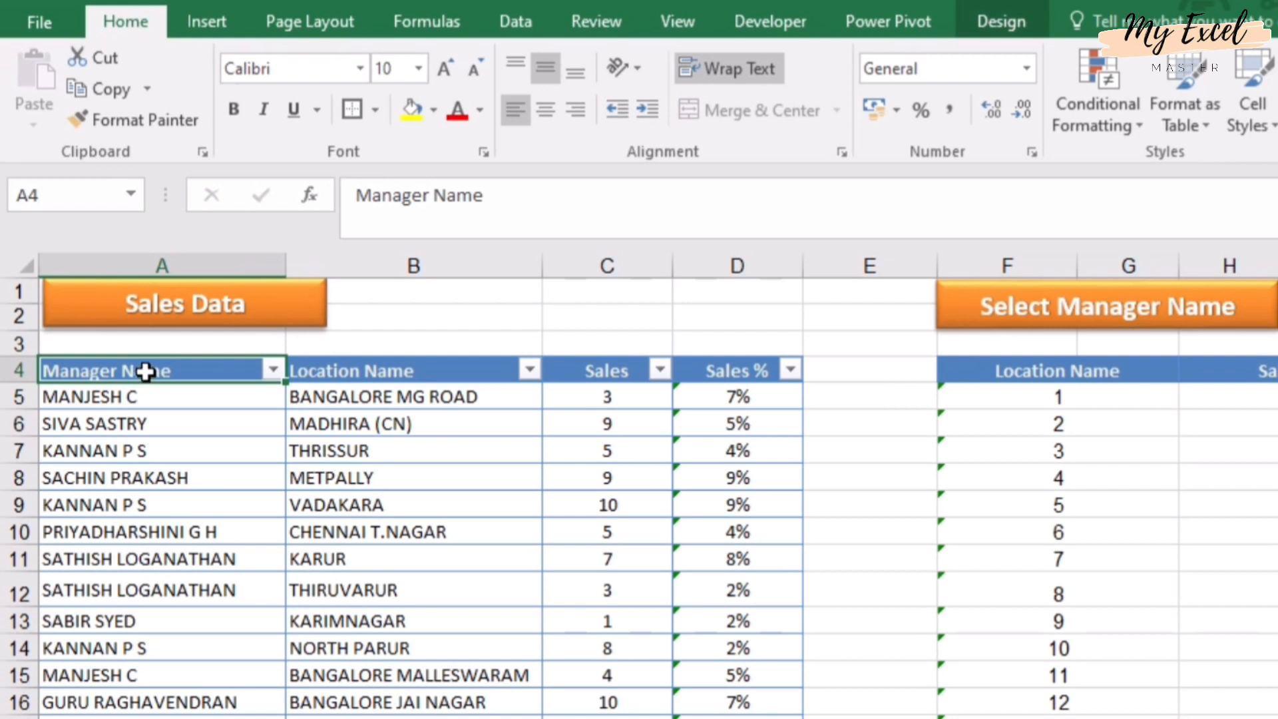
right_click(146, 371)
mouse_move(255, 553)
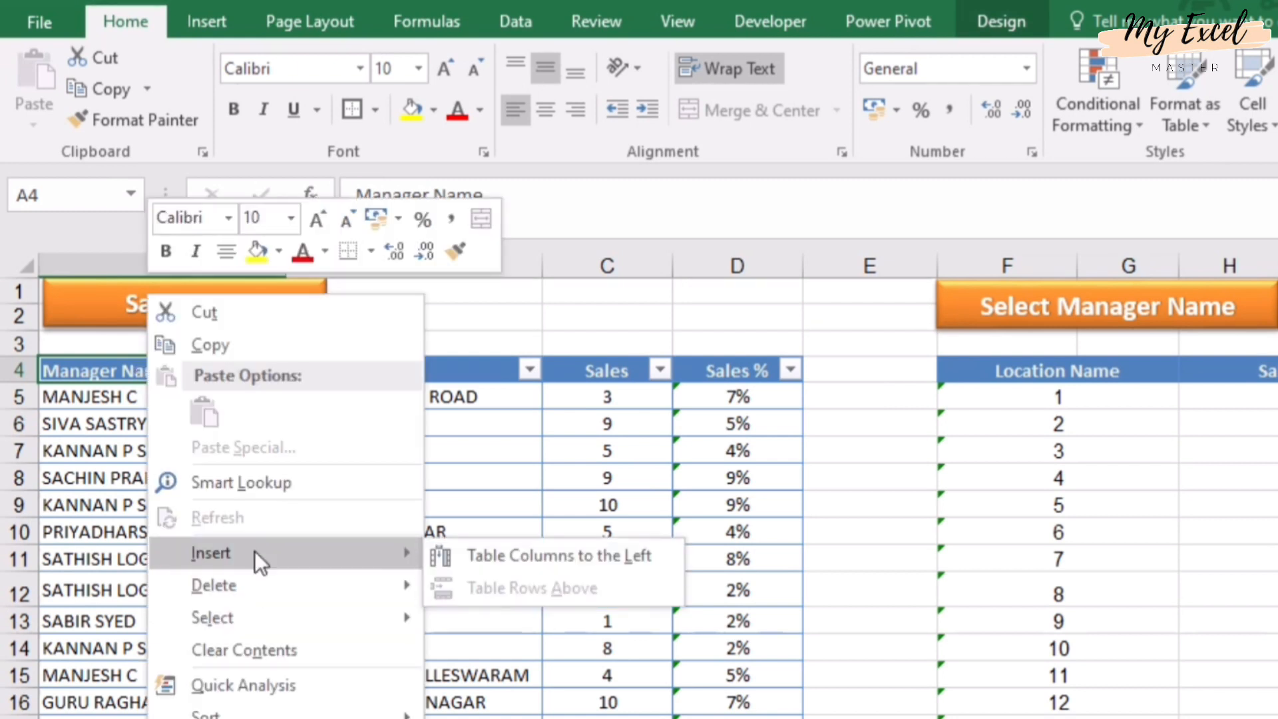
left_click(489, 558)
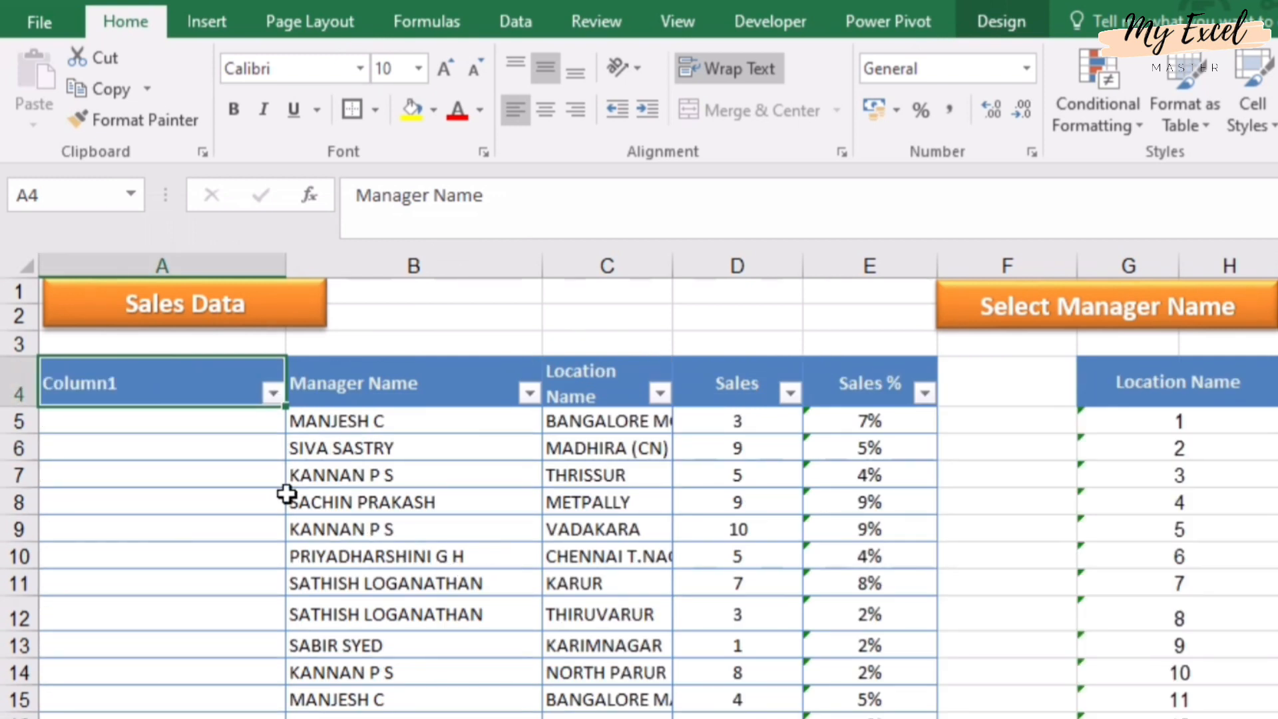
Name the new first table column HelpText and narrow column A.
left_click(173, 447)
left_click(128, 393)
type("Help")
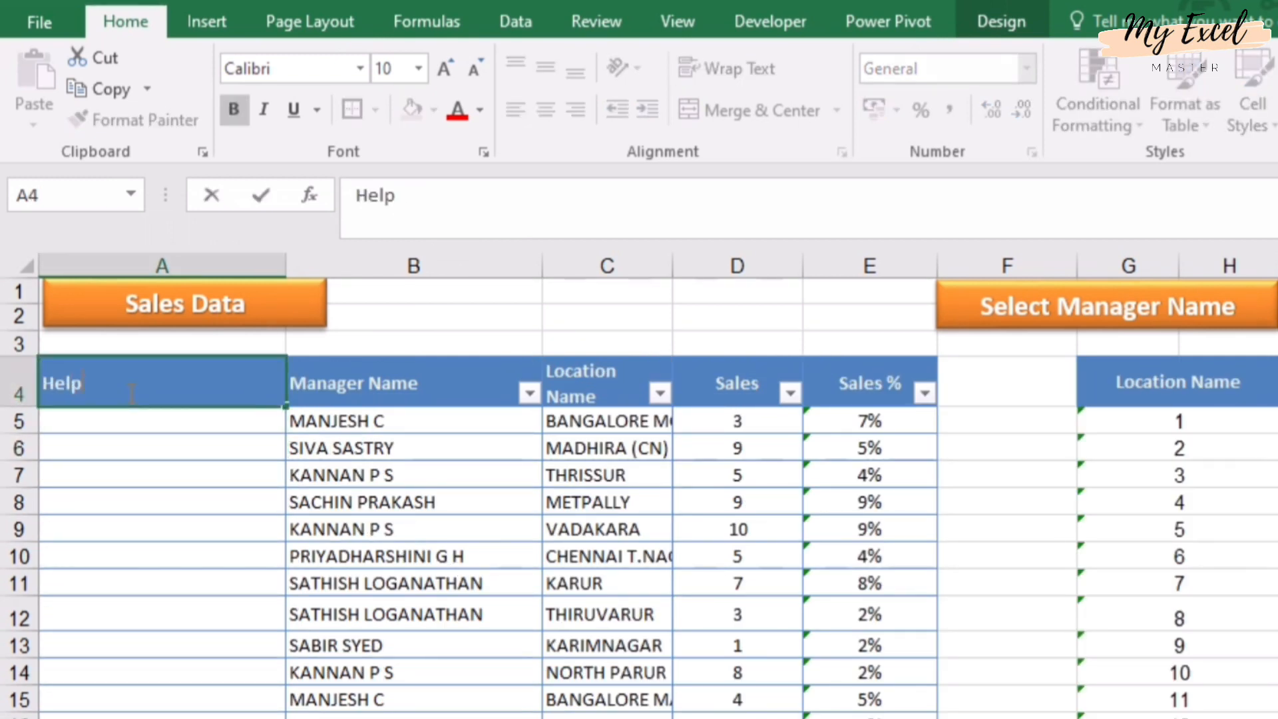
type("Text")
key("ctrl+Return")
left_click_drag(285, 265, 203, 266)
Enter the formula =[@[Manager Name]] in cell A5 of the HelpText column.
left_click(105, 422)
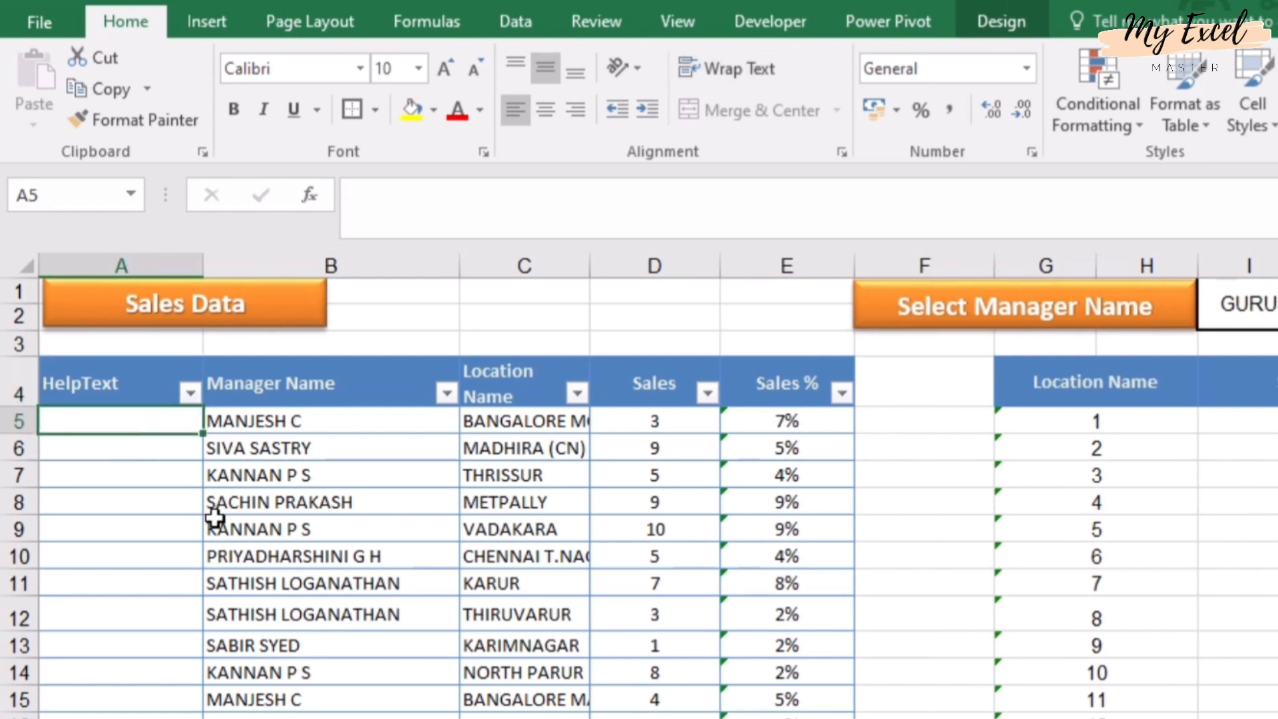
type("=")
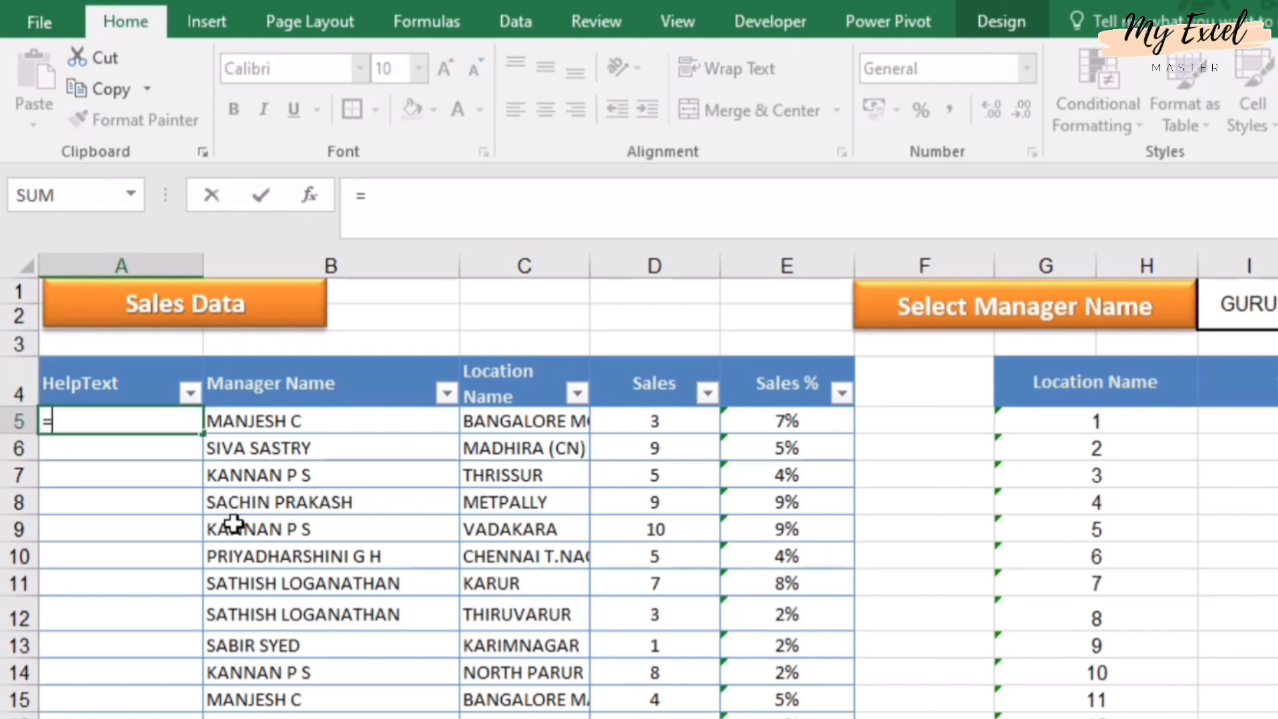
left_click(263, 421)
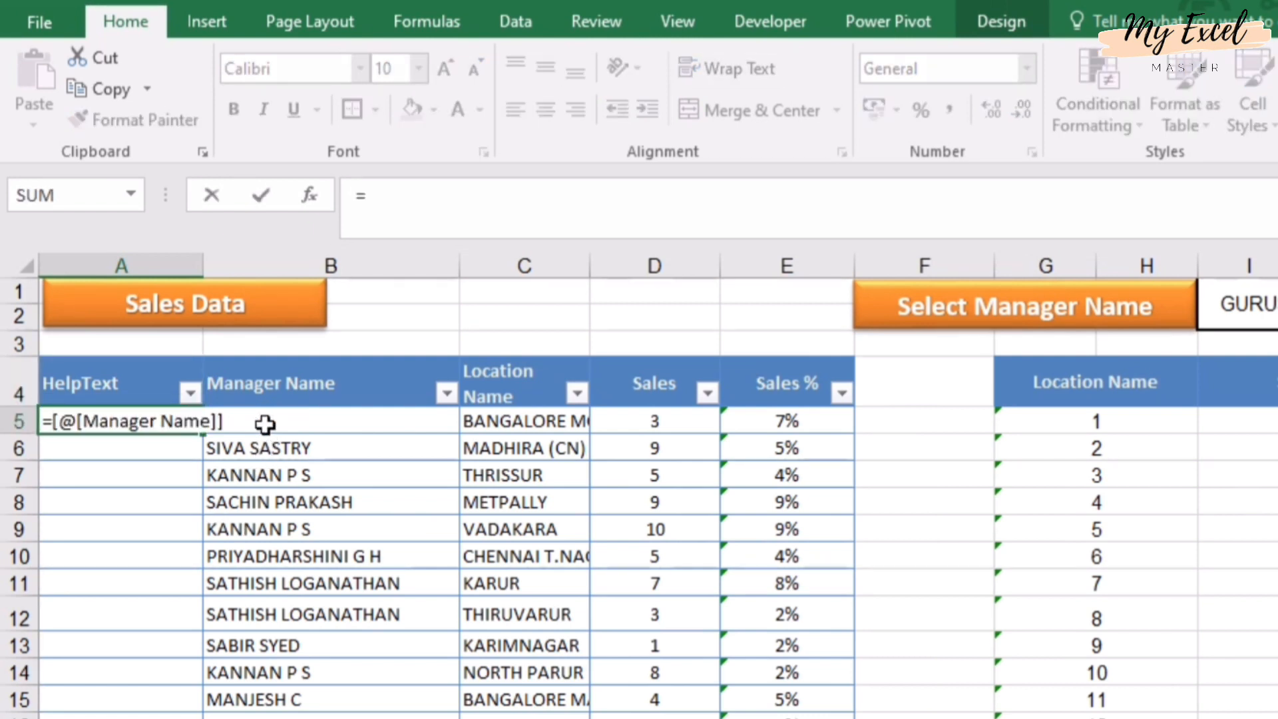
key("Return")
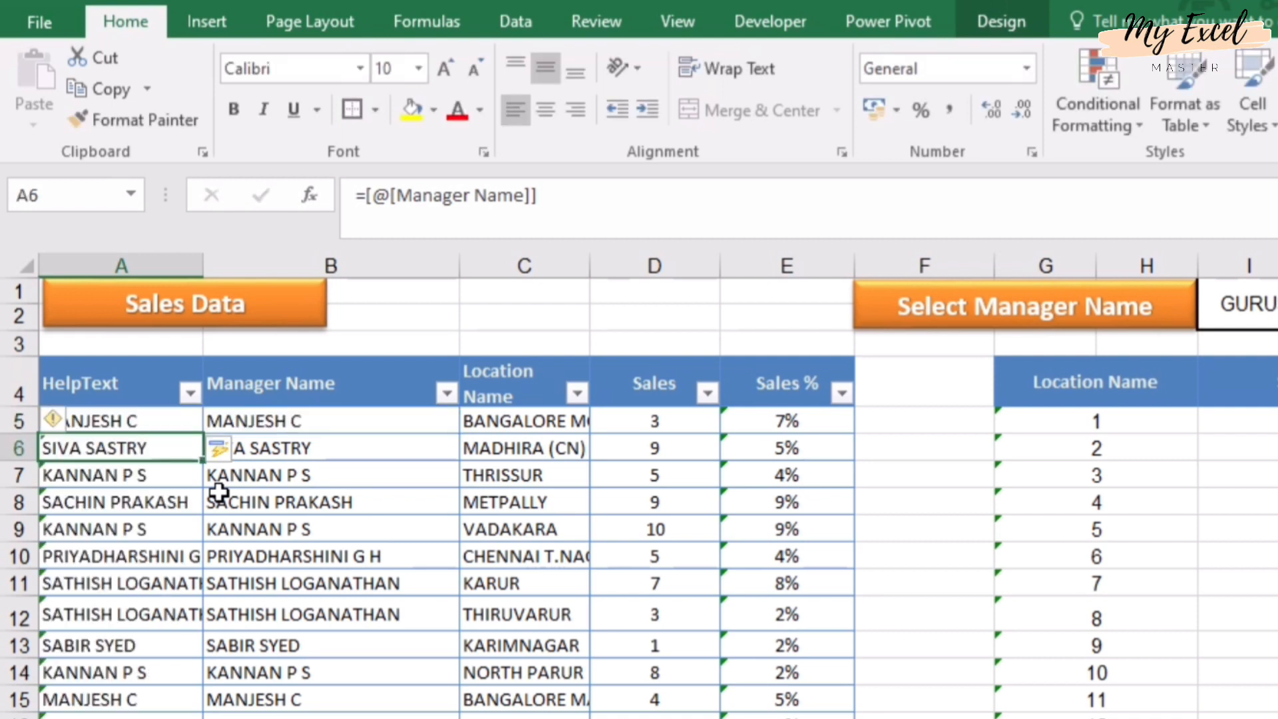
Extend the A5 formula to =[@[Manager Name]]&COUNTIF(B5:B5,[@[Manager Name]]).
left_click(123, 422)
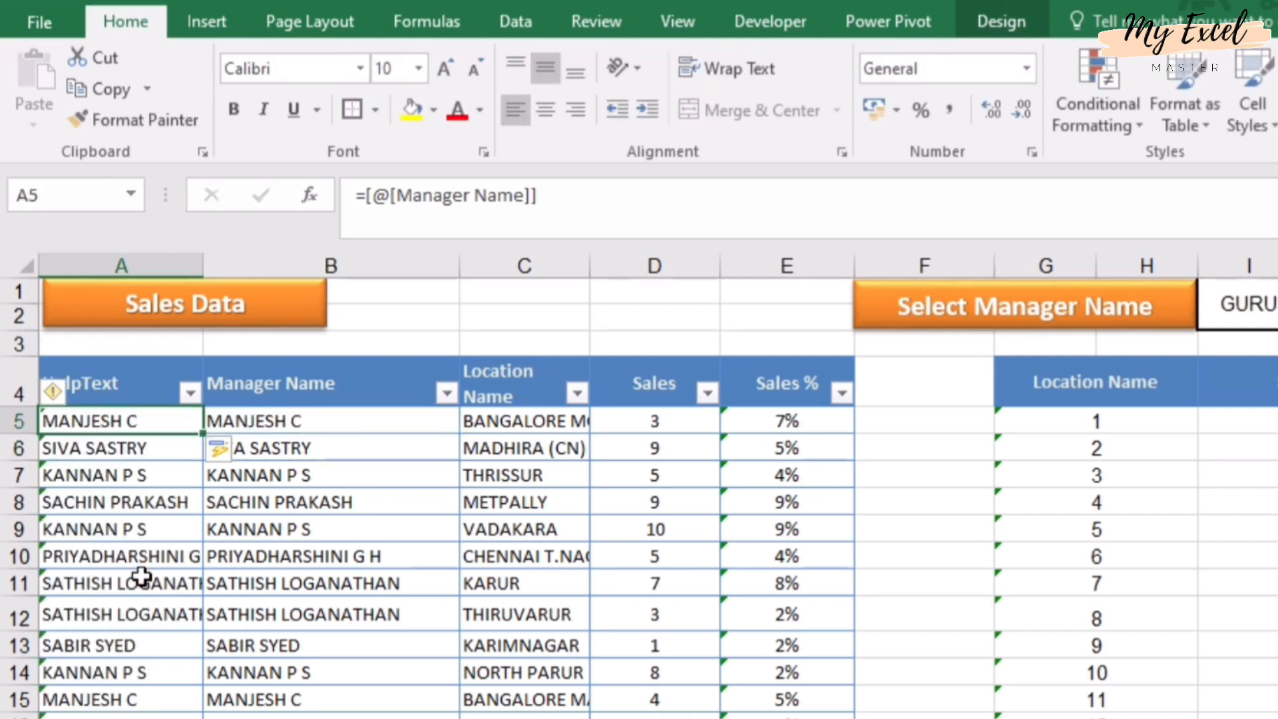
left_click(591, 196)
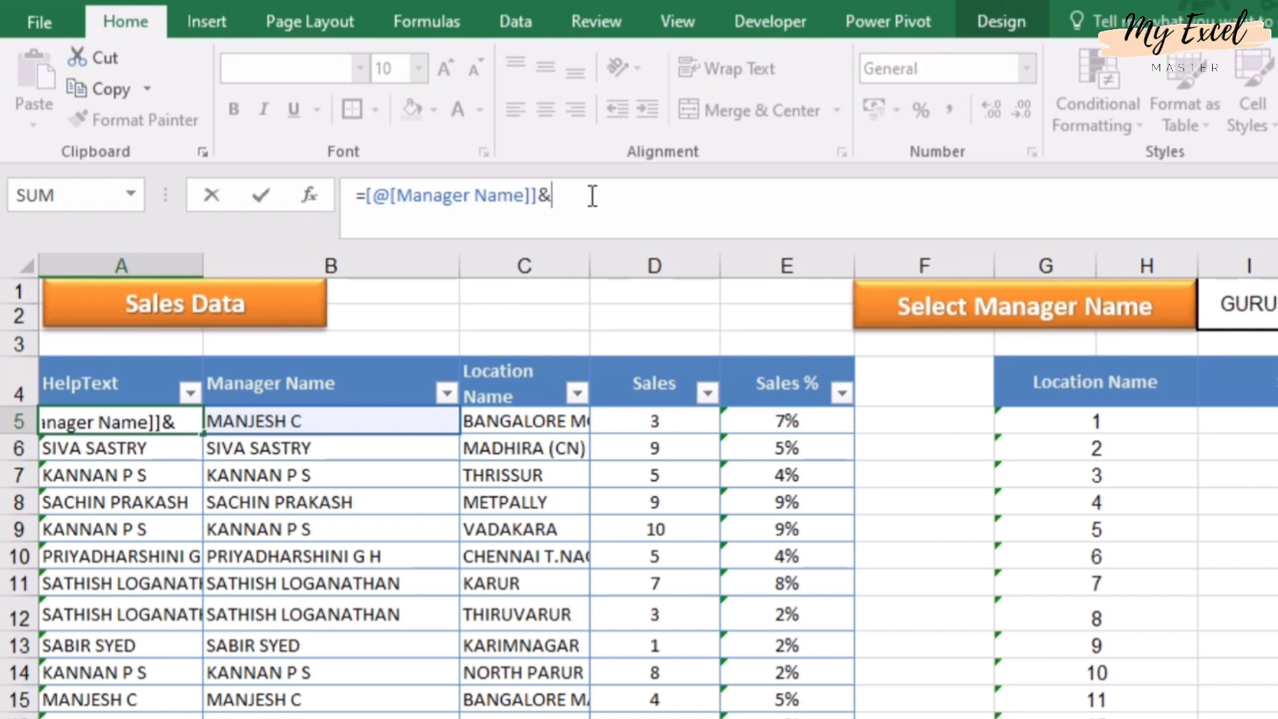
type("co")
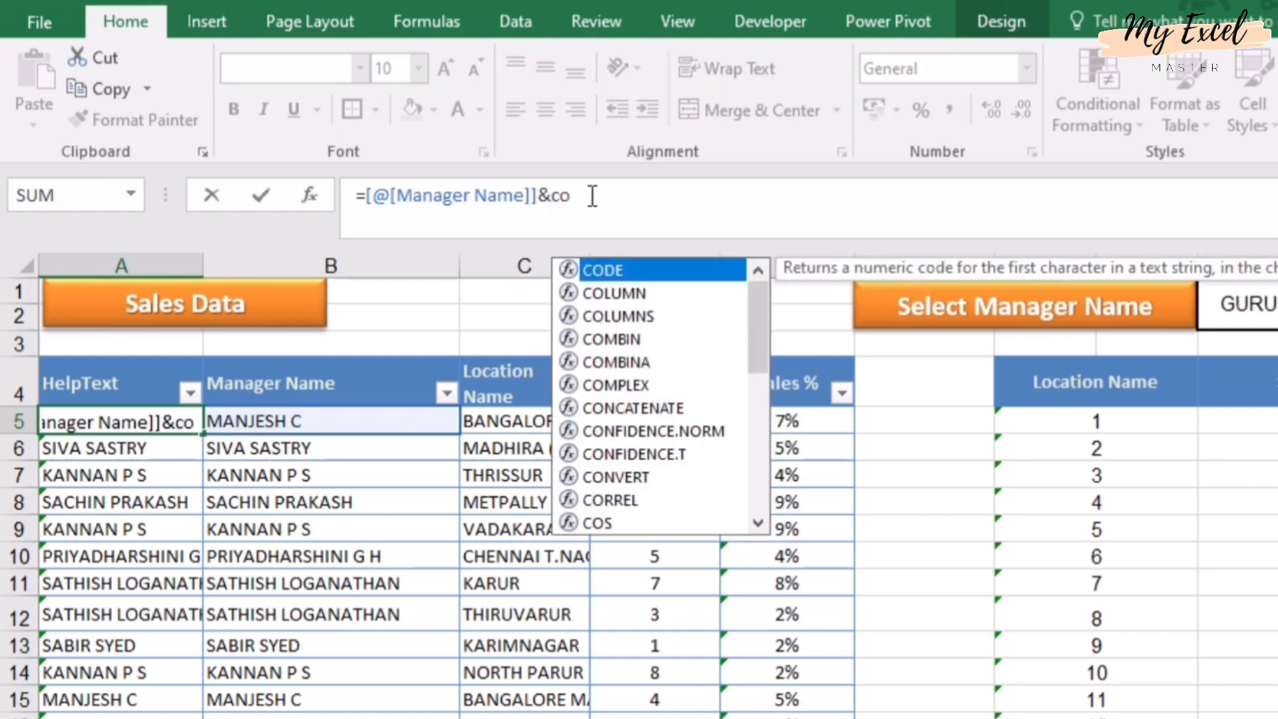
type("unt")
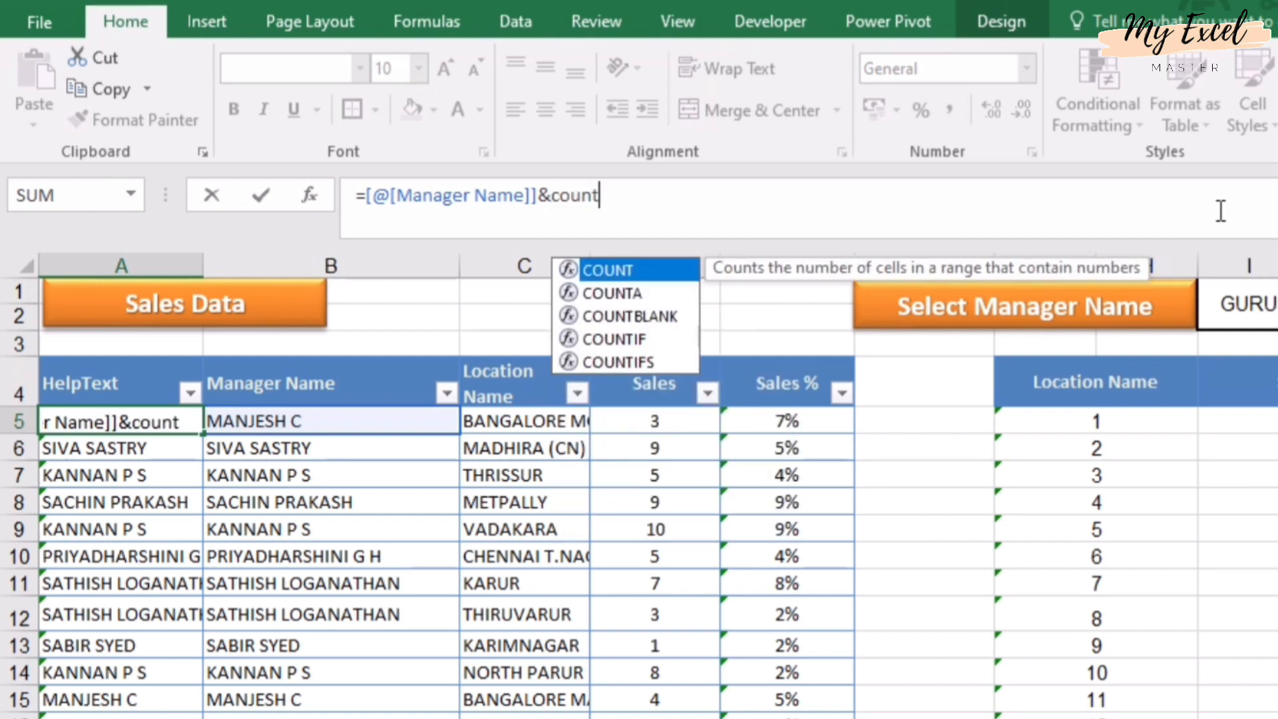
type("if(b")
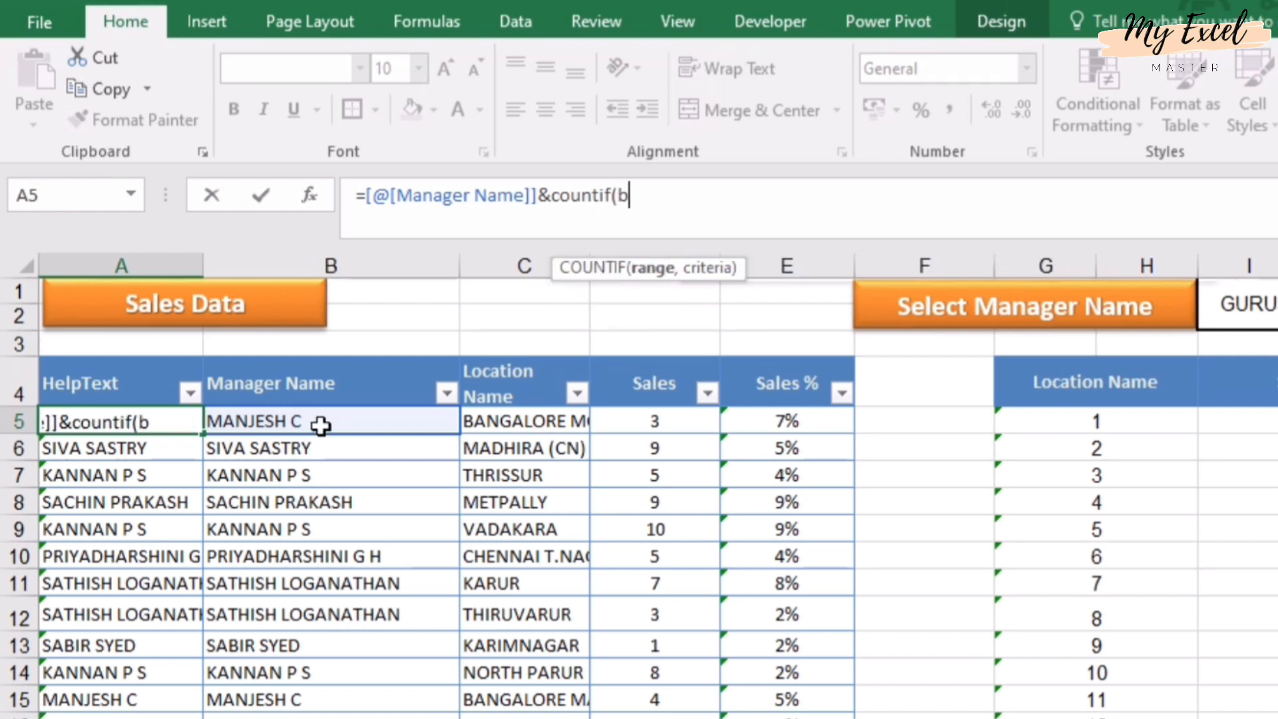
type("5")
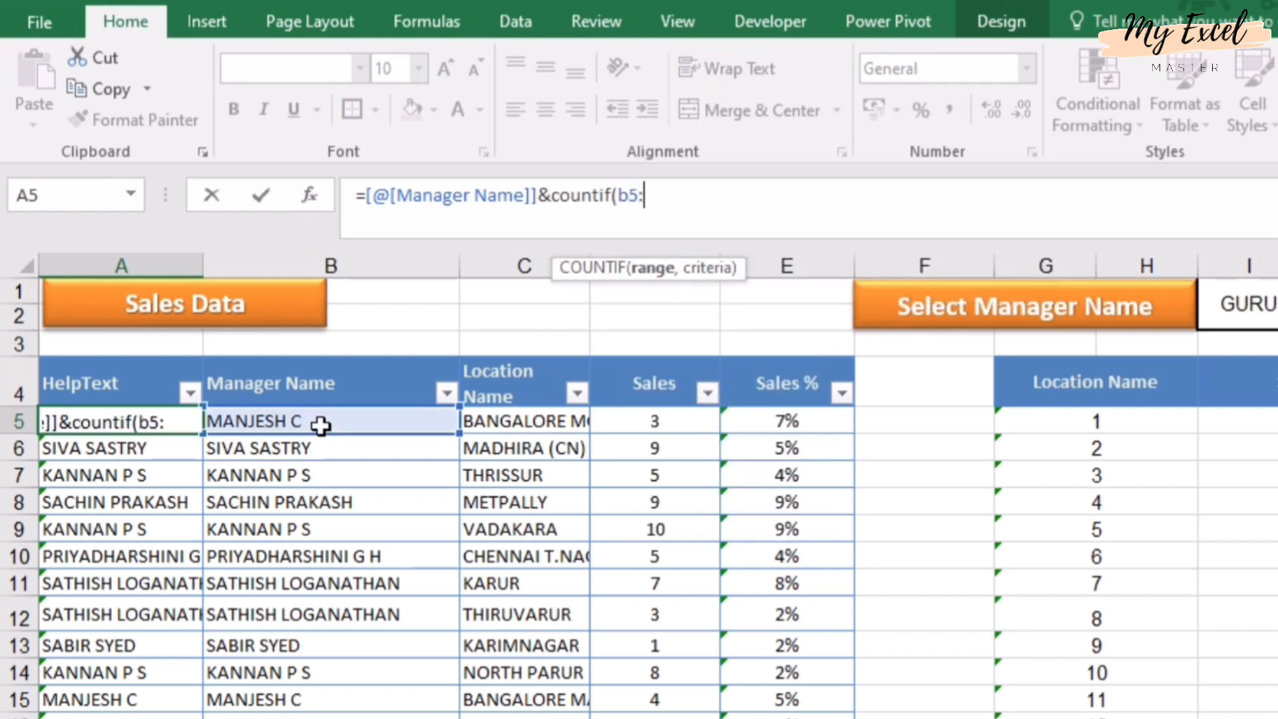
type(":b5")
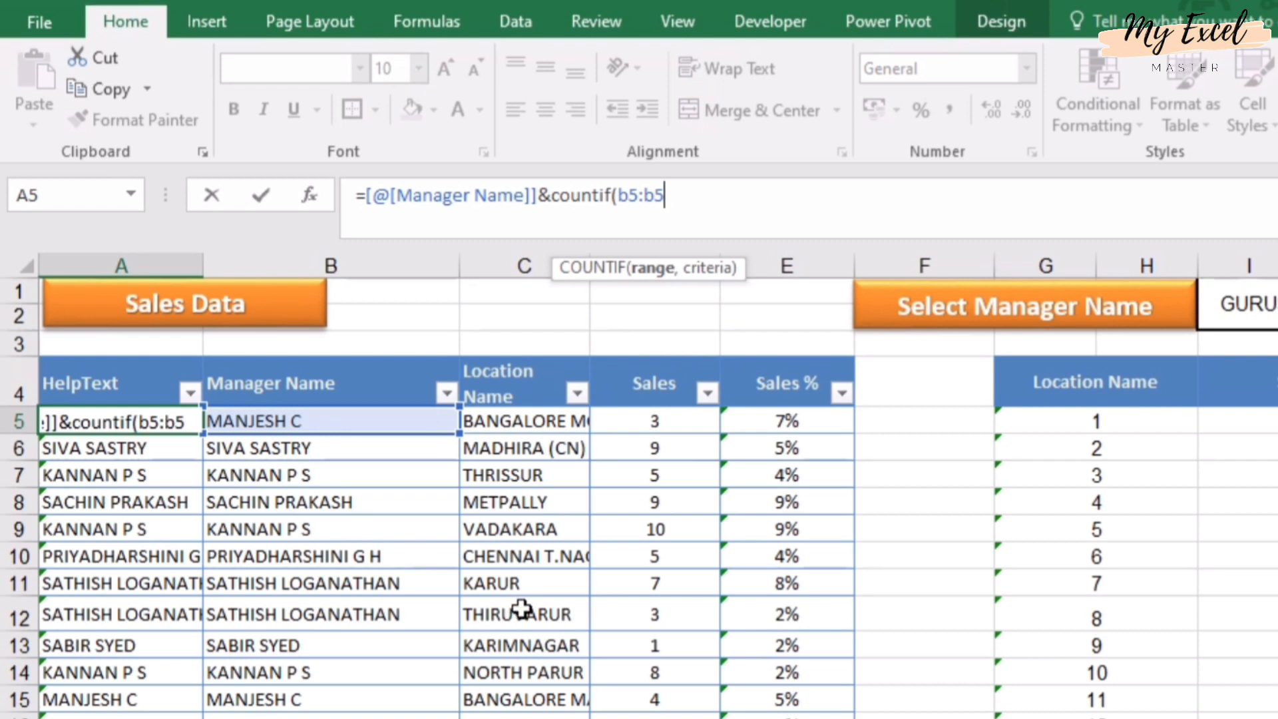
type(",")
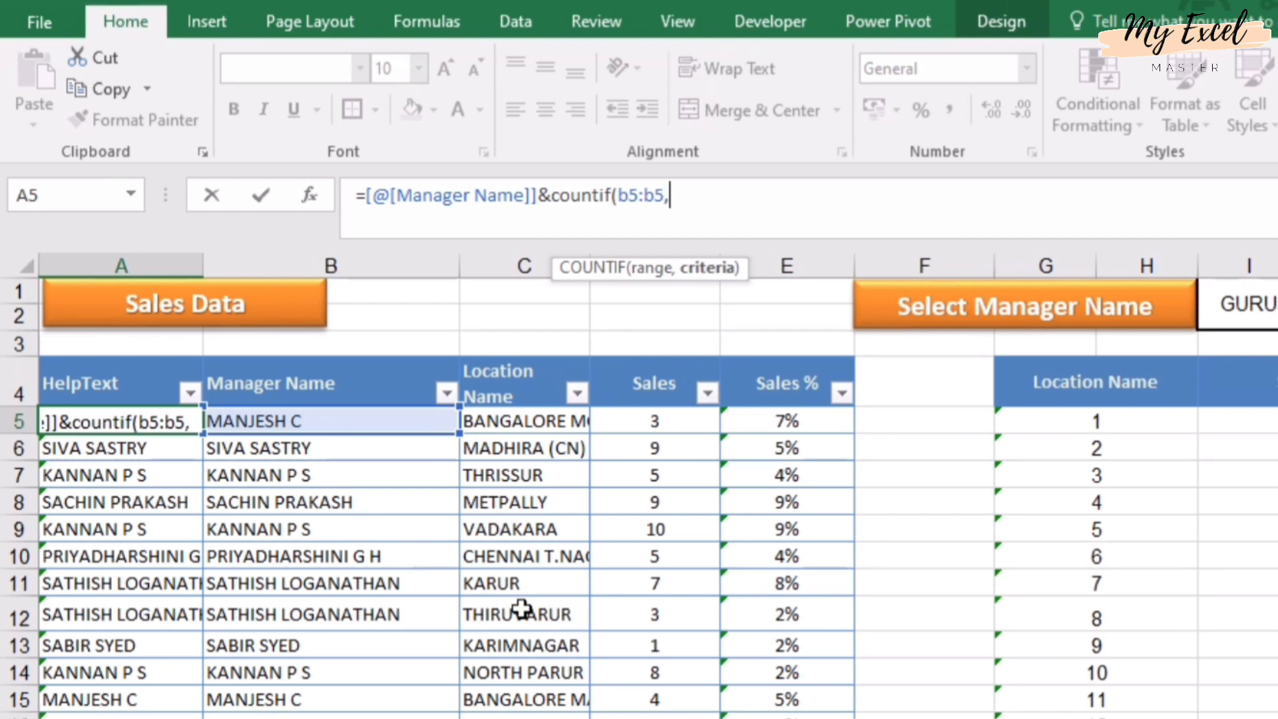
left_click(293, 420)
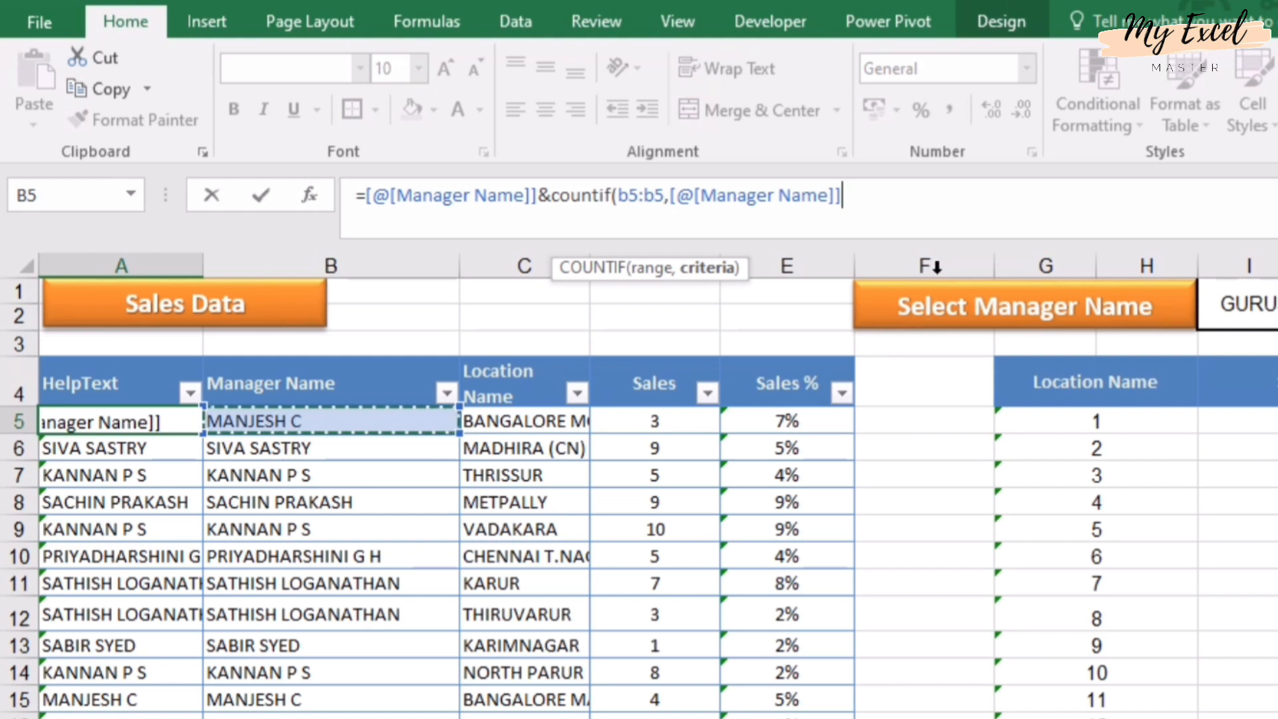
type(")")
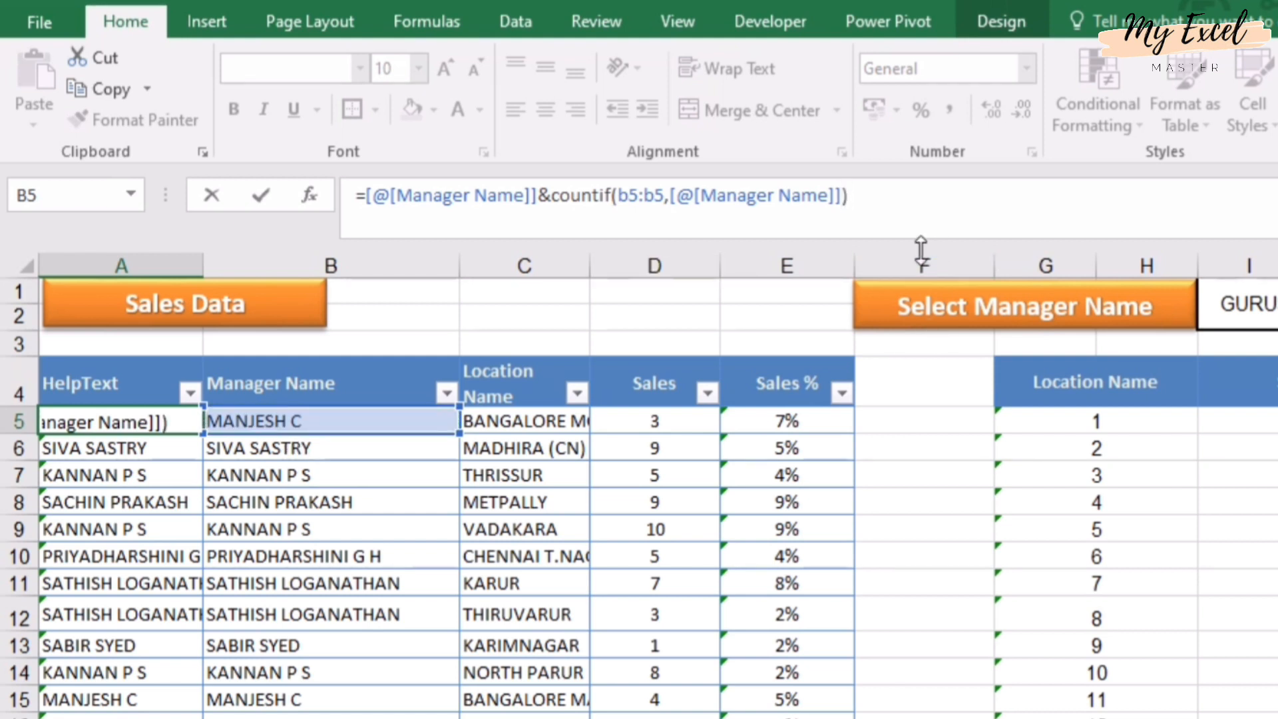
Make the start of the COUNTIF range absolute as $B$5:B5 and commit the HelpText formula.
left_click(630, 196)
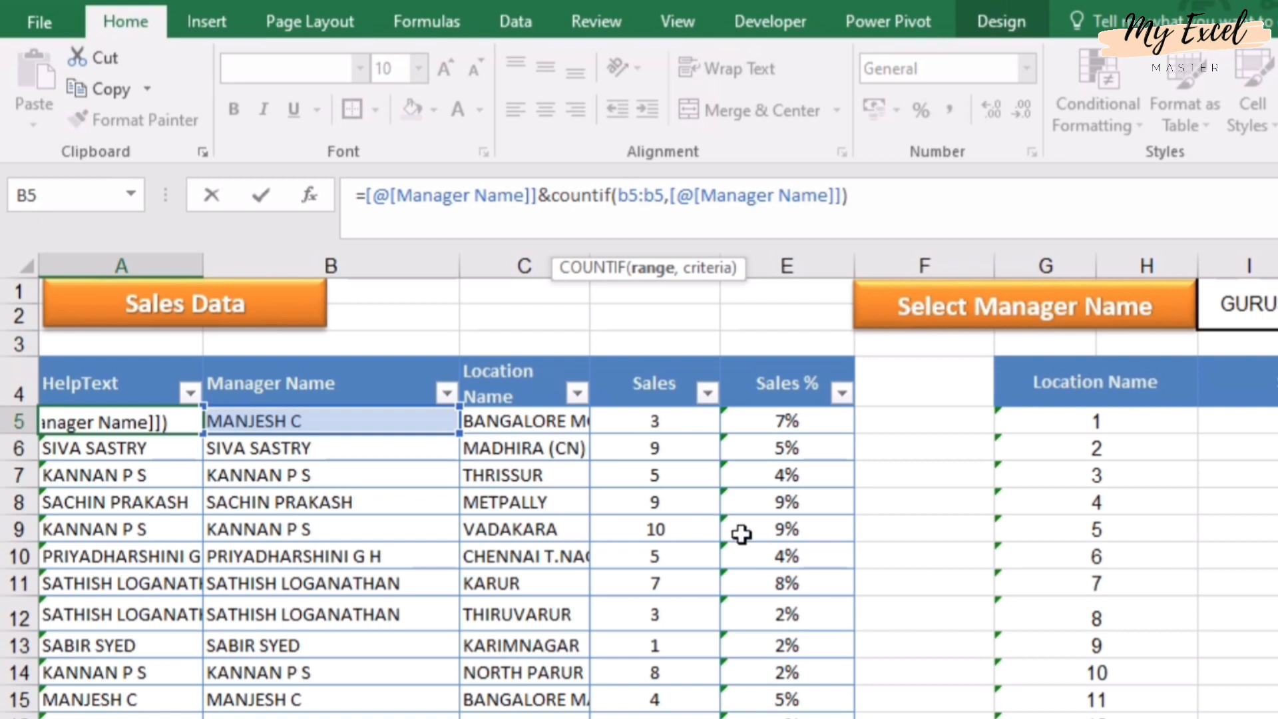
key("F4")
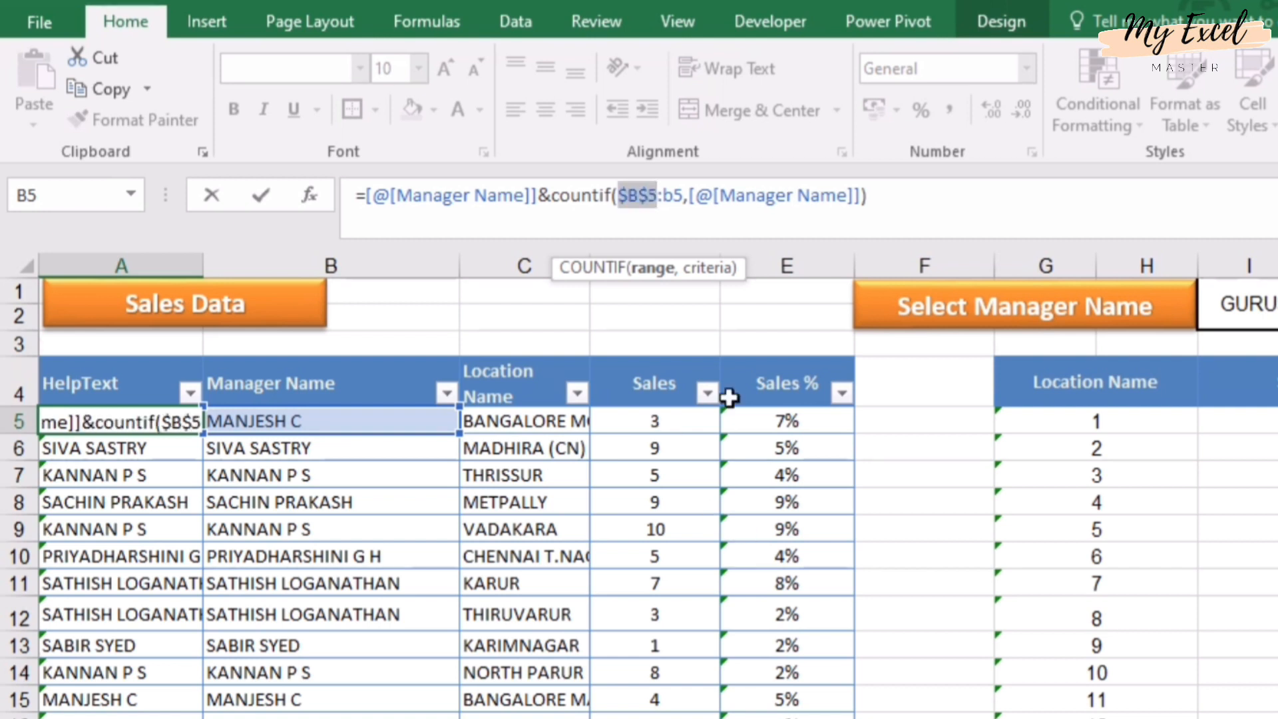
left_click(664, 197)
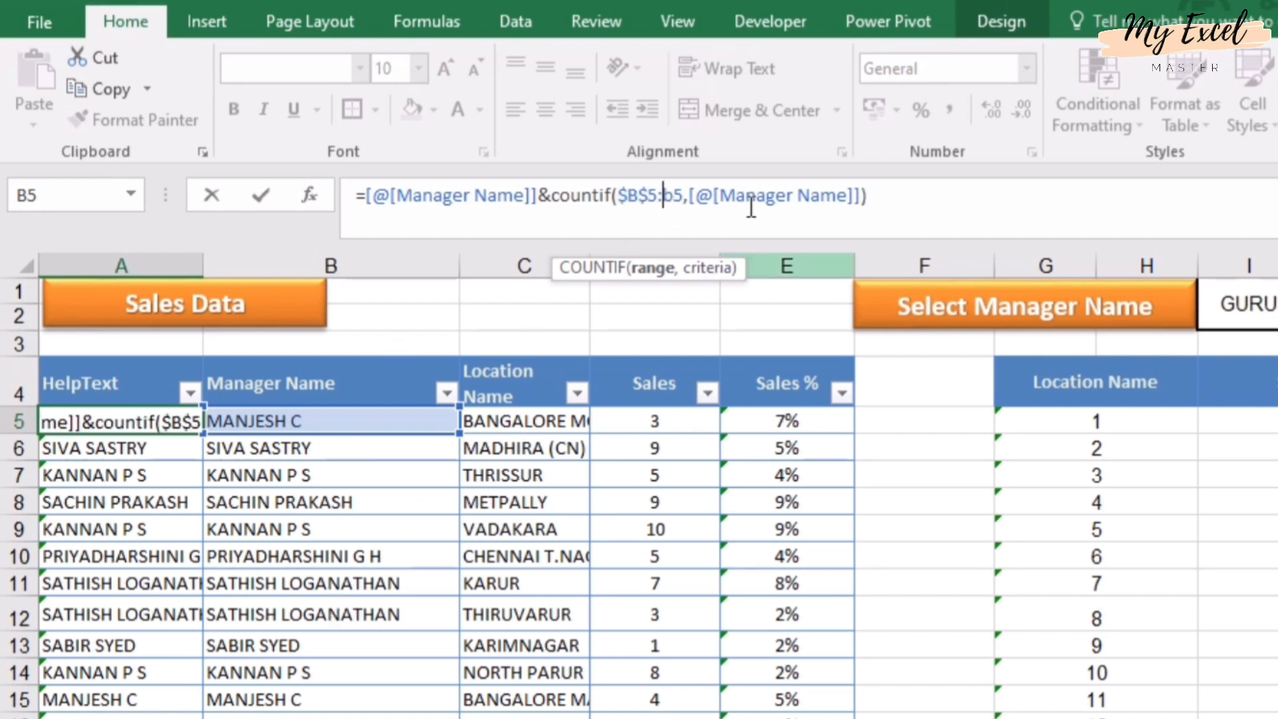
left_click_drag(620, 197, 640, 197)
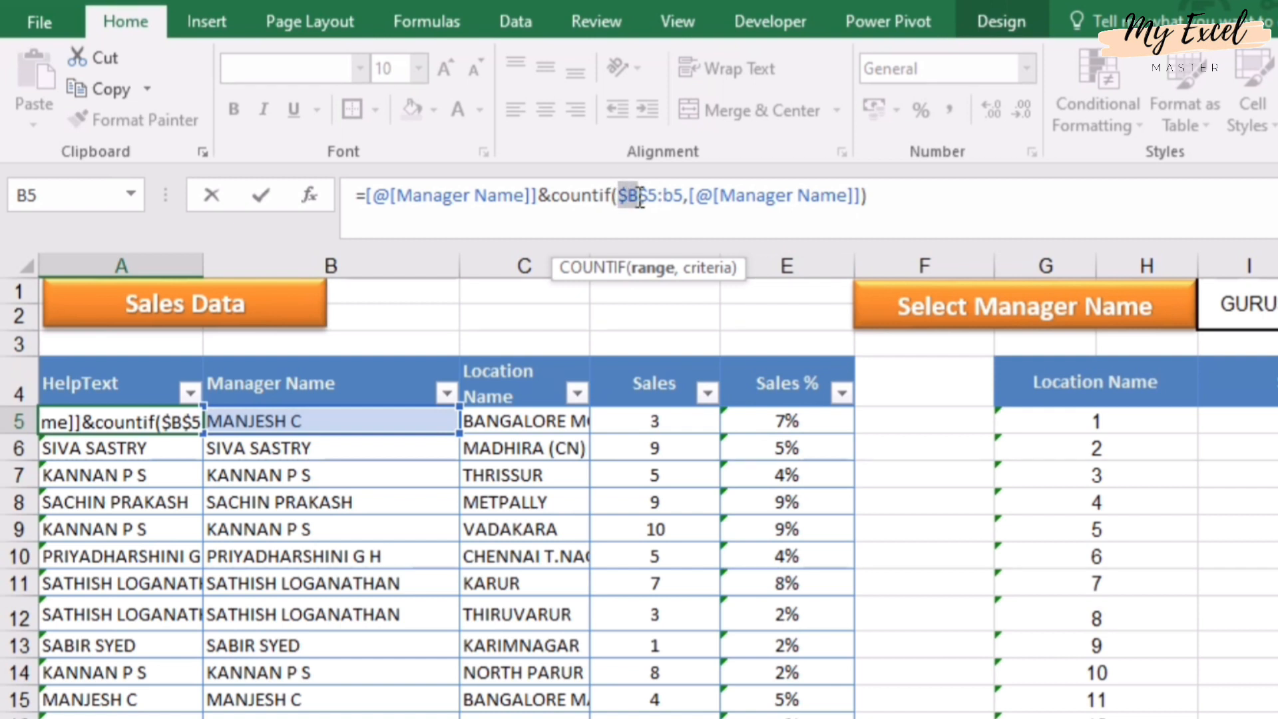
left_click(680, 197)
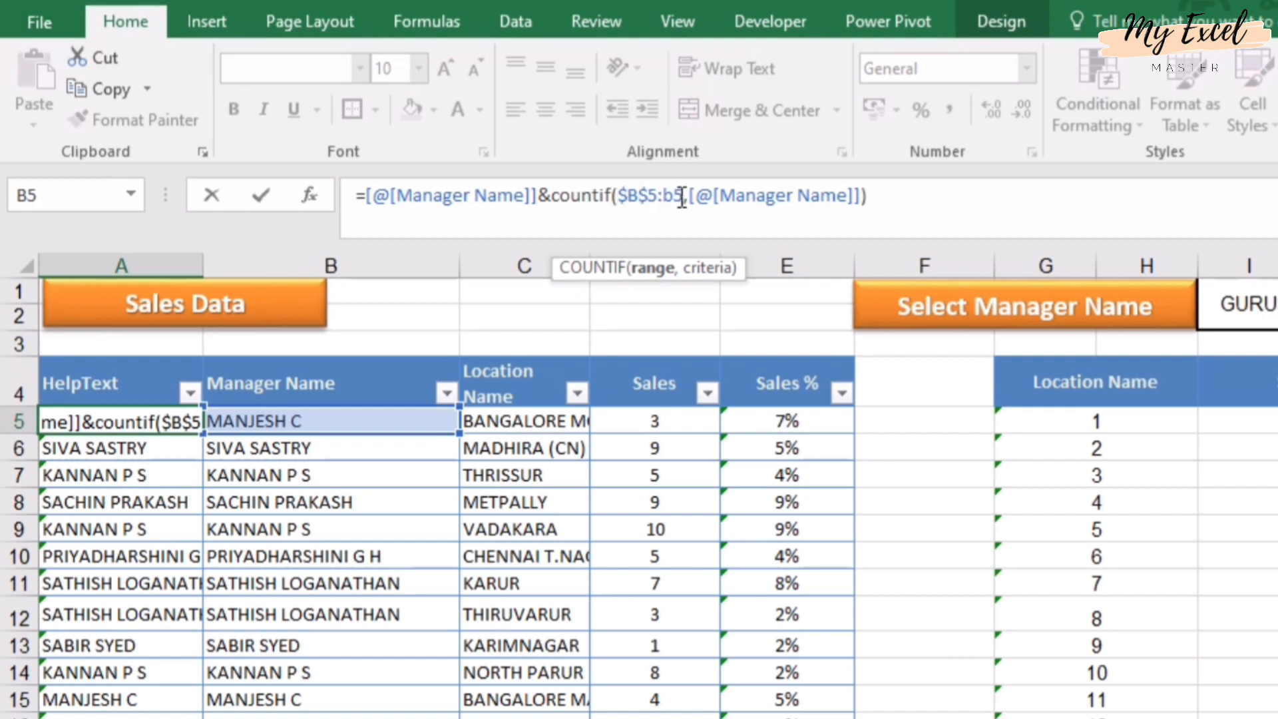
left_click(899, 193)
key("Return")
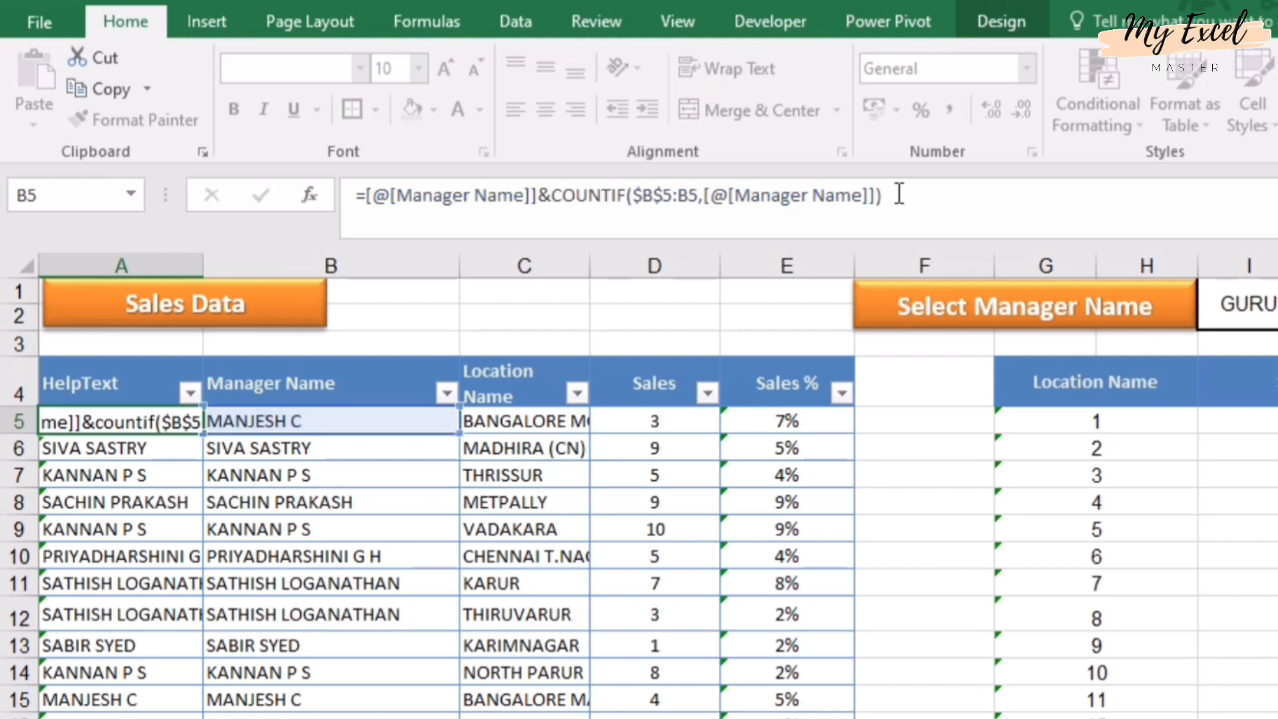
Compare the HelpText formulas and values with the matching Manager Name entries in rows 5 and 15.
left_click(113, 511)
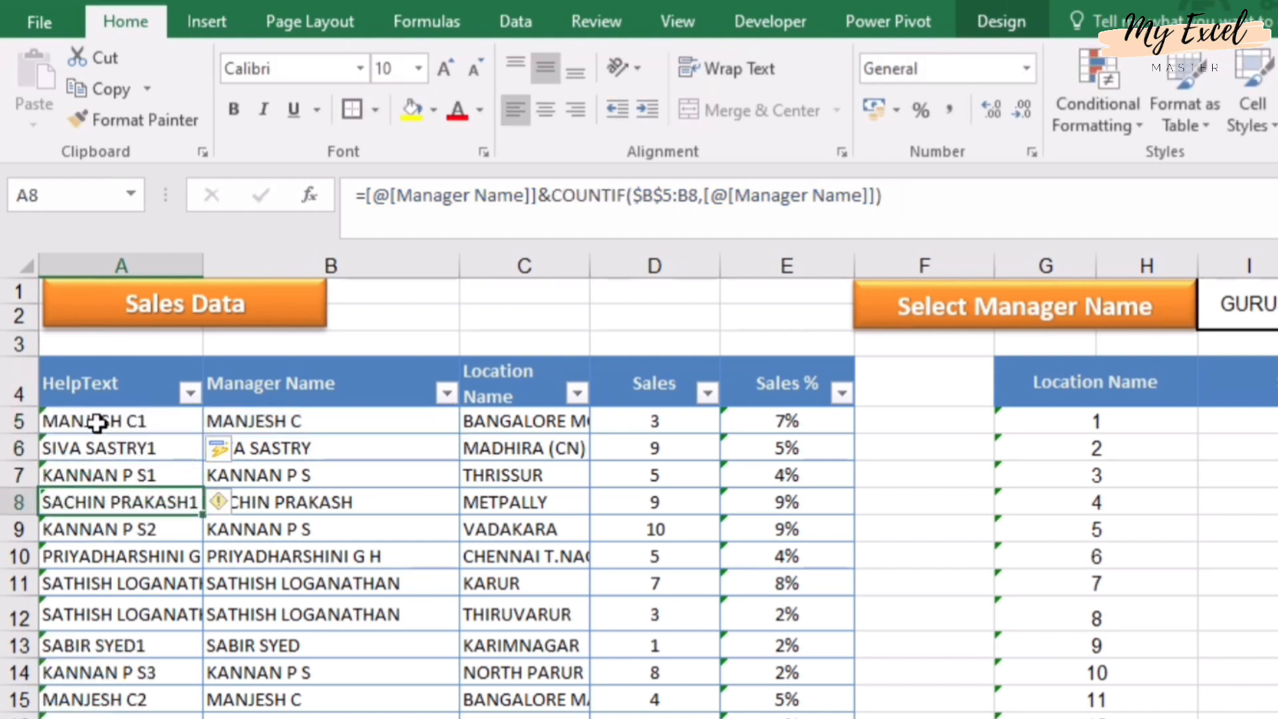
left_click(100, 421)
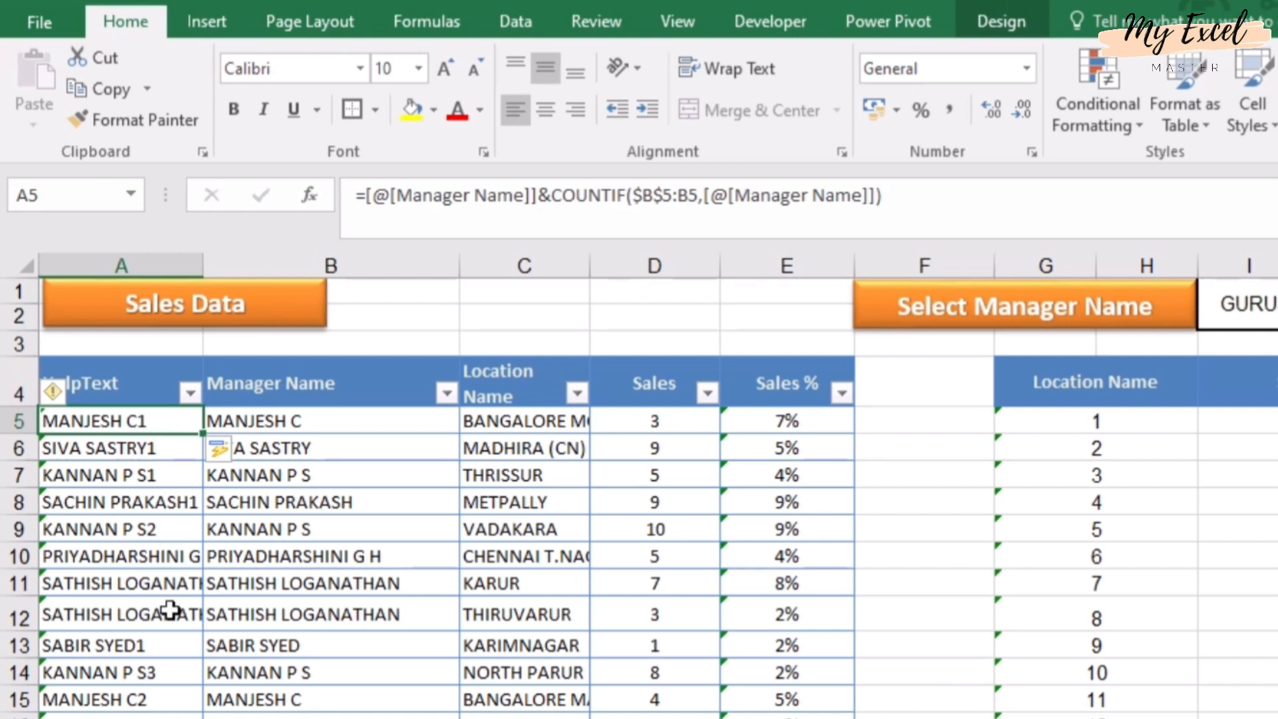
left_click(159, 699)
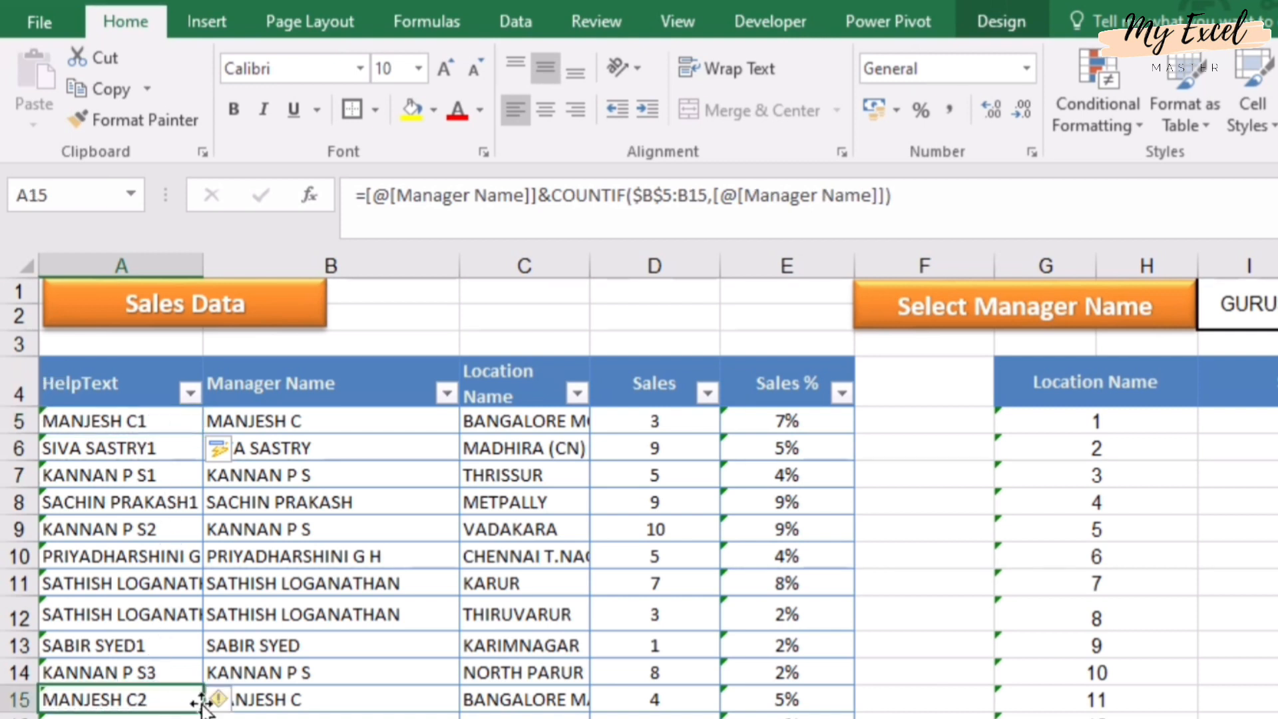
left_click(309, 697)
left_click(337, 422)
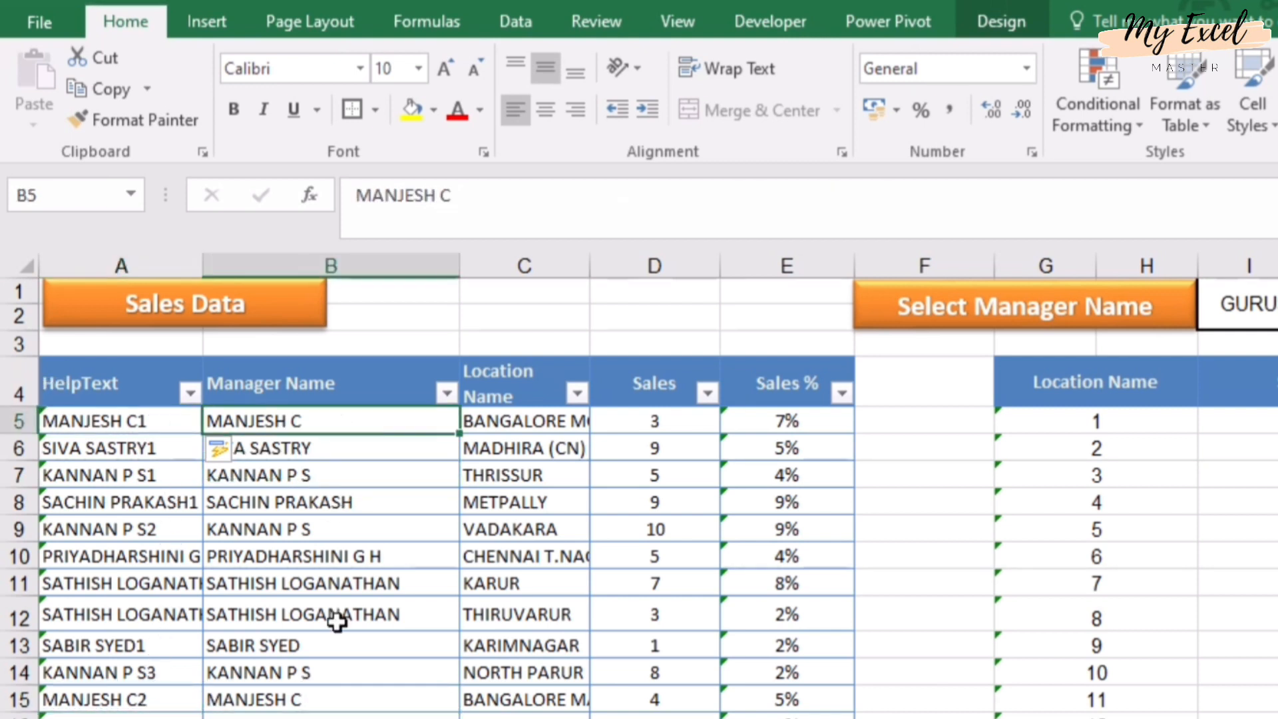
left_click(301, 697)
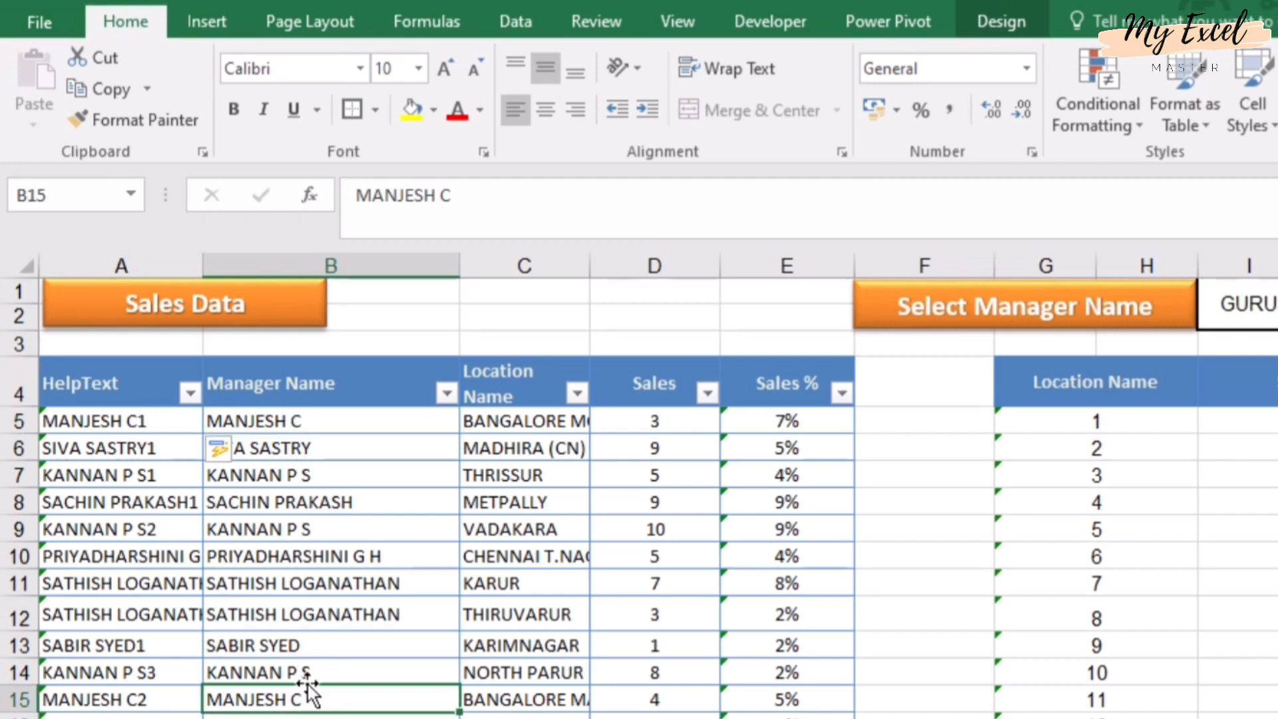
Filter the Manager Name column to show only the manager in cell B15.
scroll(303, 679, "down", 2)
scroll(298, 669, "up", 2)
left_click(351, 311)
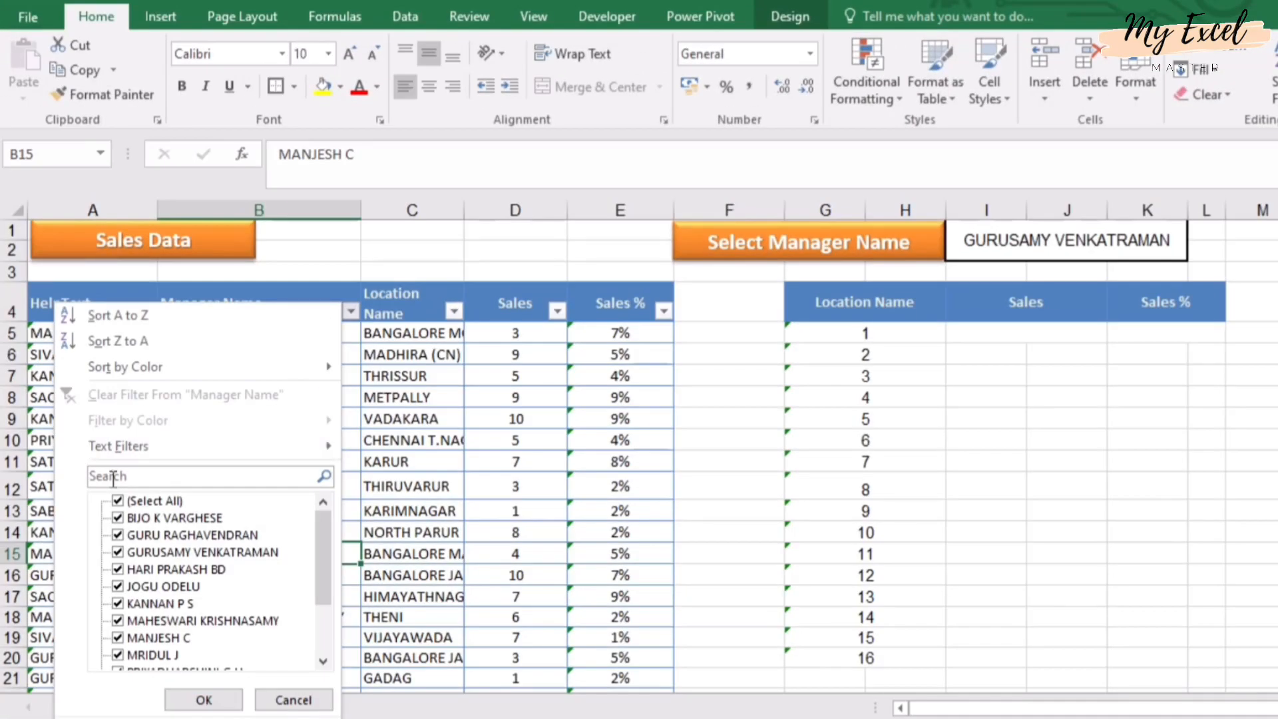
left_click(118, 501)
left_click(118, 637)
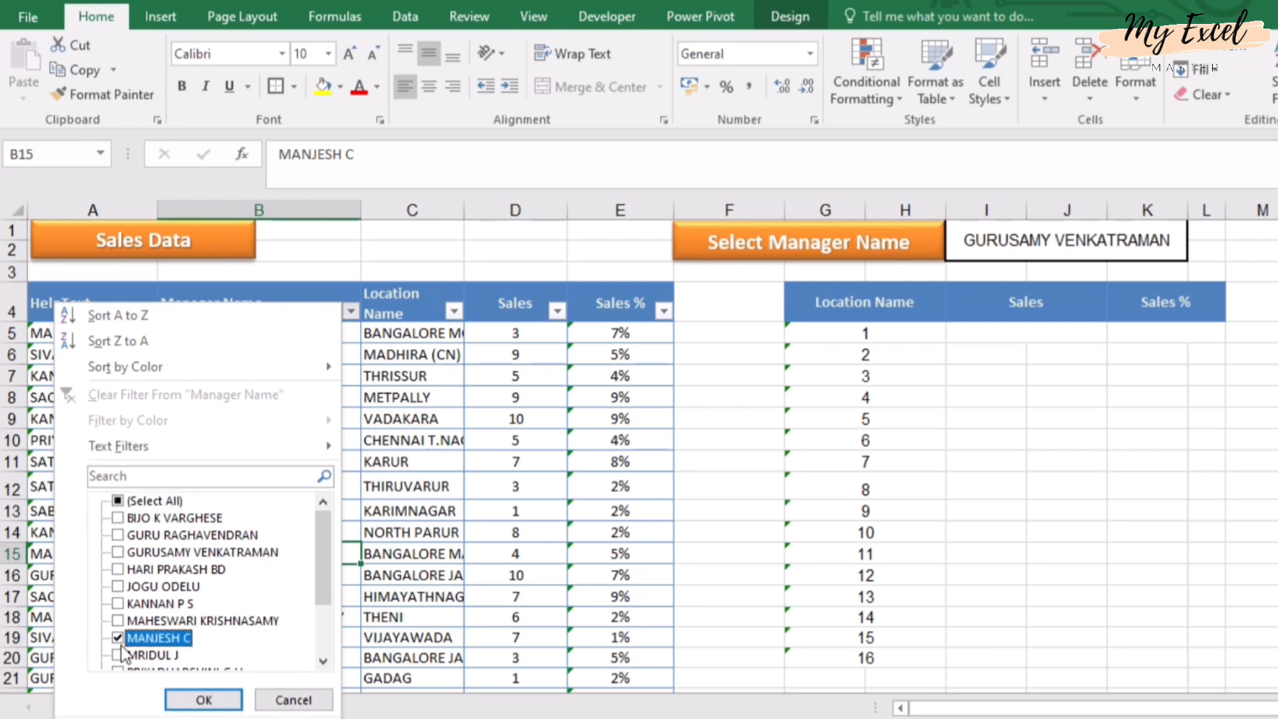
left_click(201, 699)
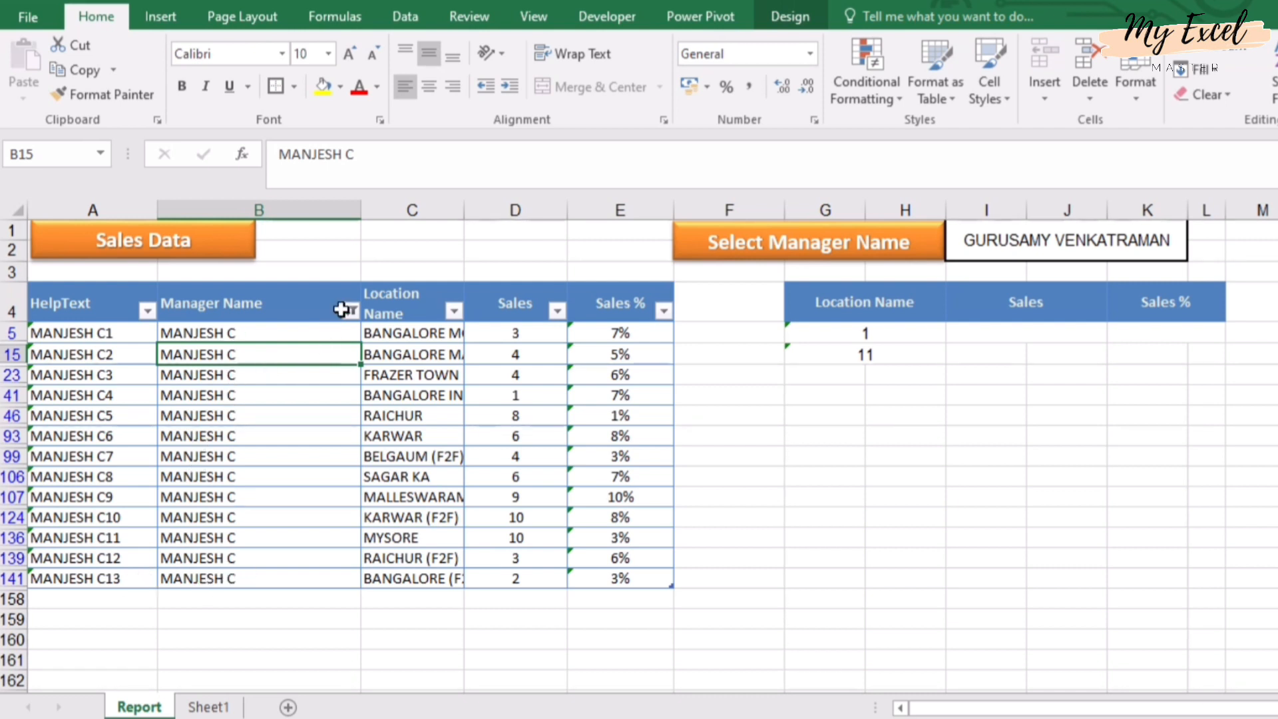
Reselect all managers in the Manager Name filter so every row is listed again.
left_click(340, 310)
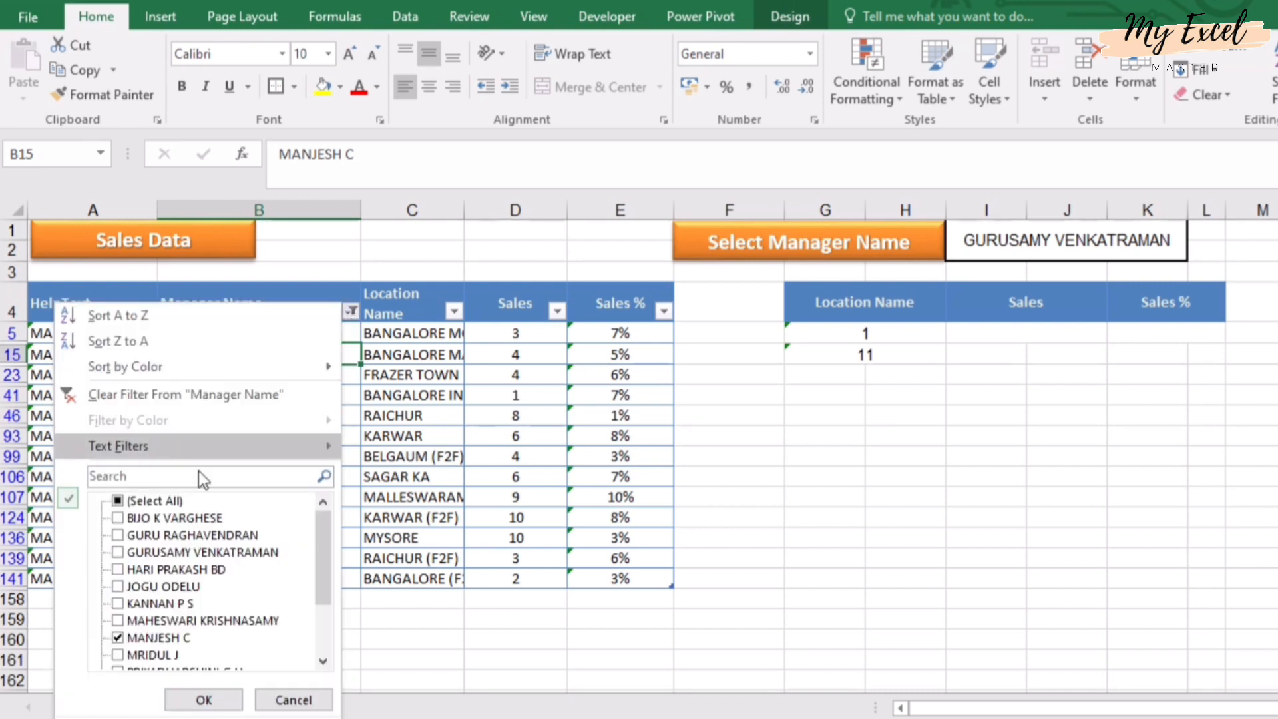
left_click(117, 501)
left_click(179, 696)
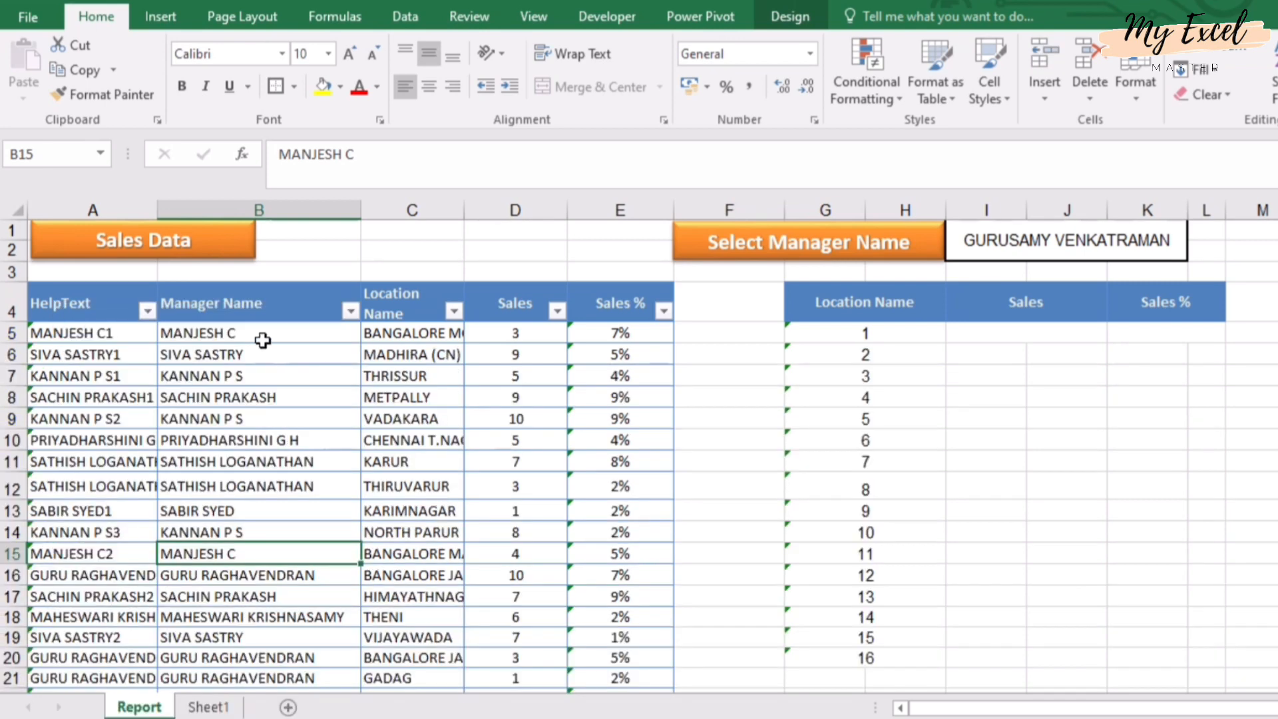
left_click(118, 306)
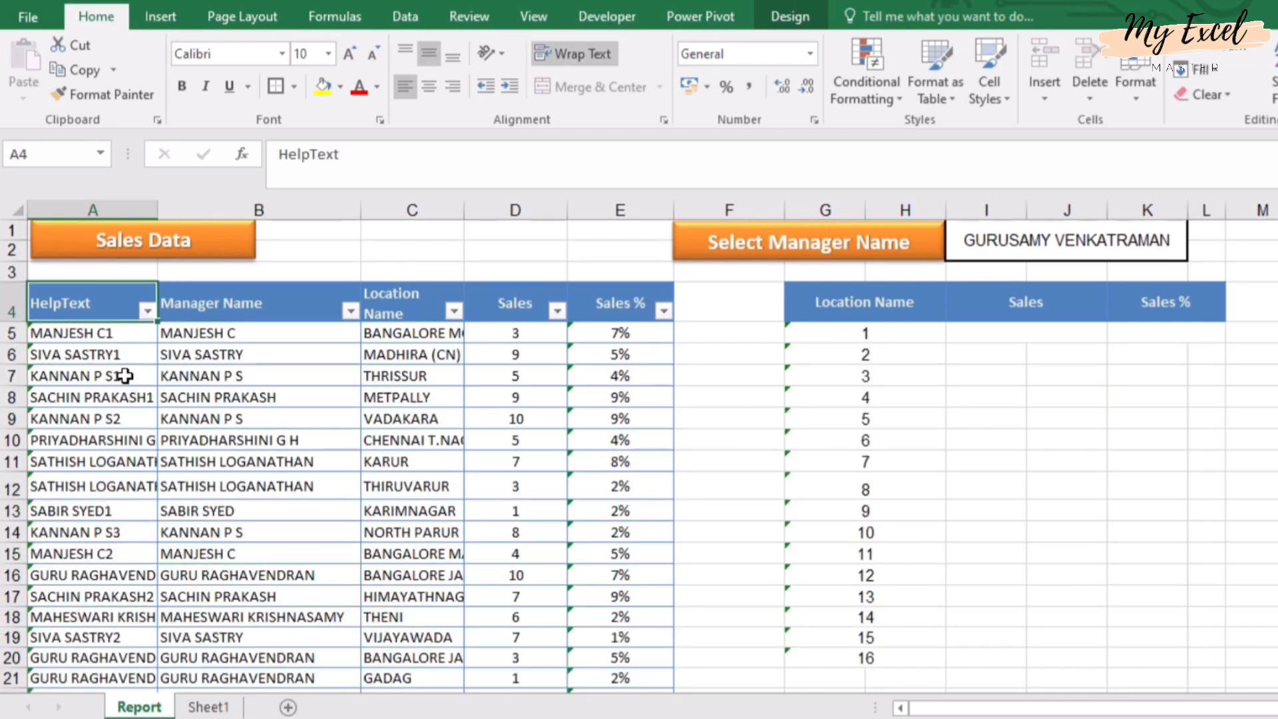
Prefix the row number formula in G5 with the selected manager cell, making it =I1&ROW()-4.
left_click(833, 332)
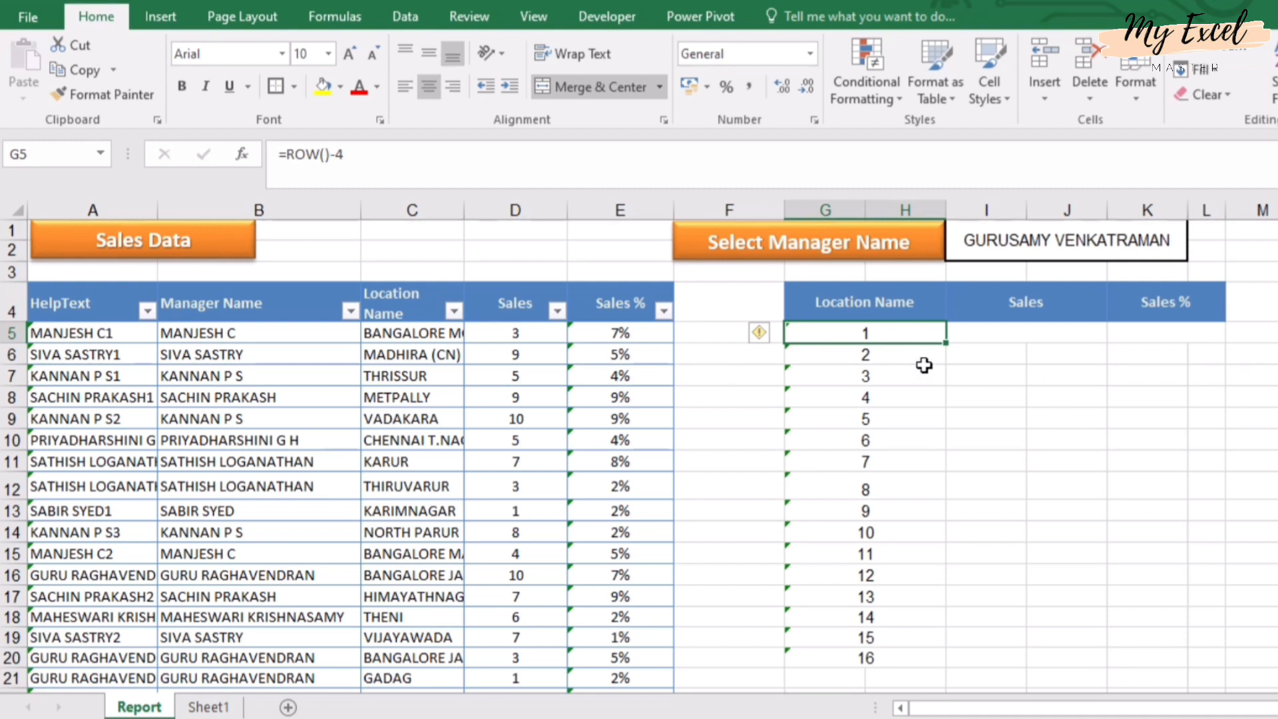
left_click(894, 654)
left_click(880, 330)
left_click(289, 162)
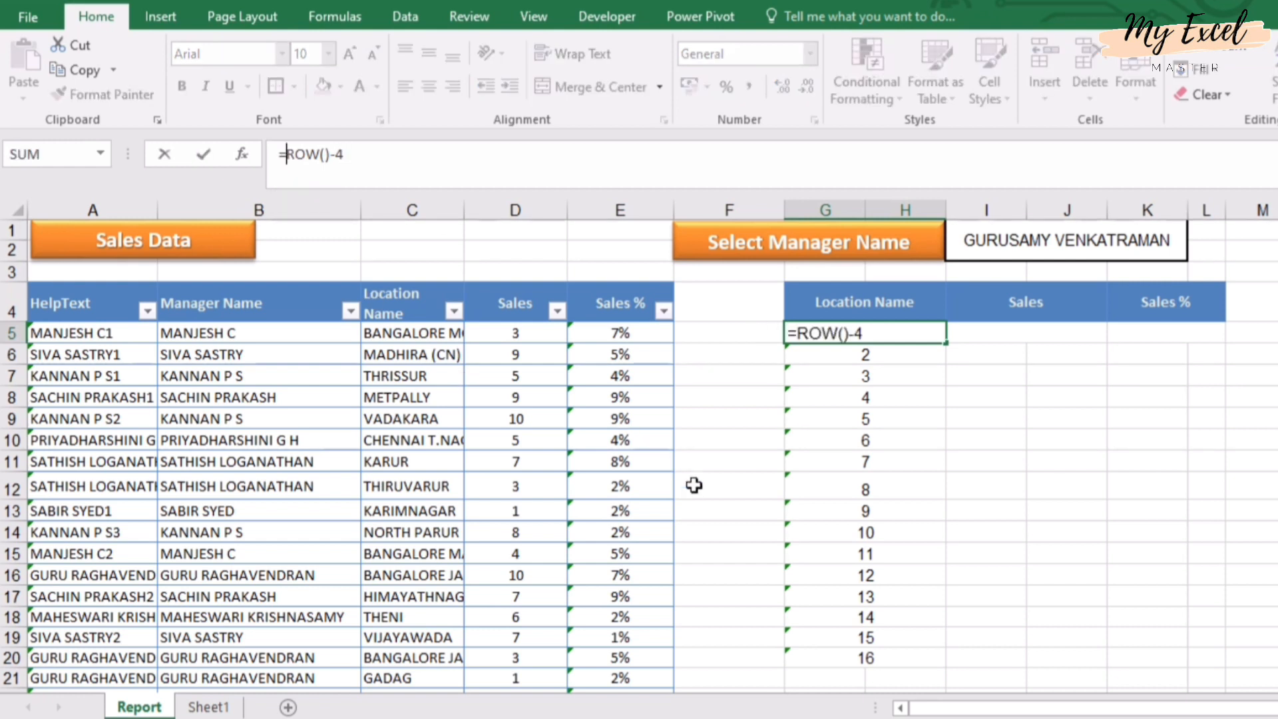
type("v")
key("BackSpace")
left_click(421, 158)
left_click(1027, 243)
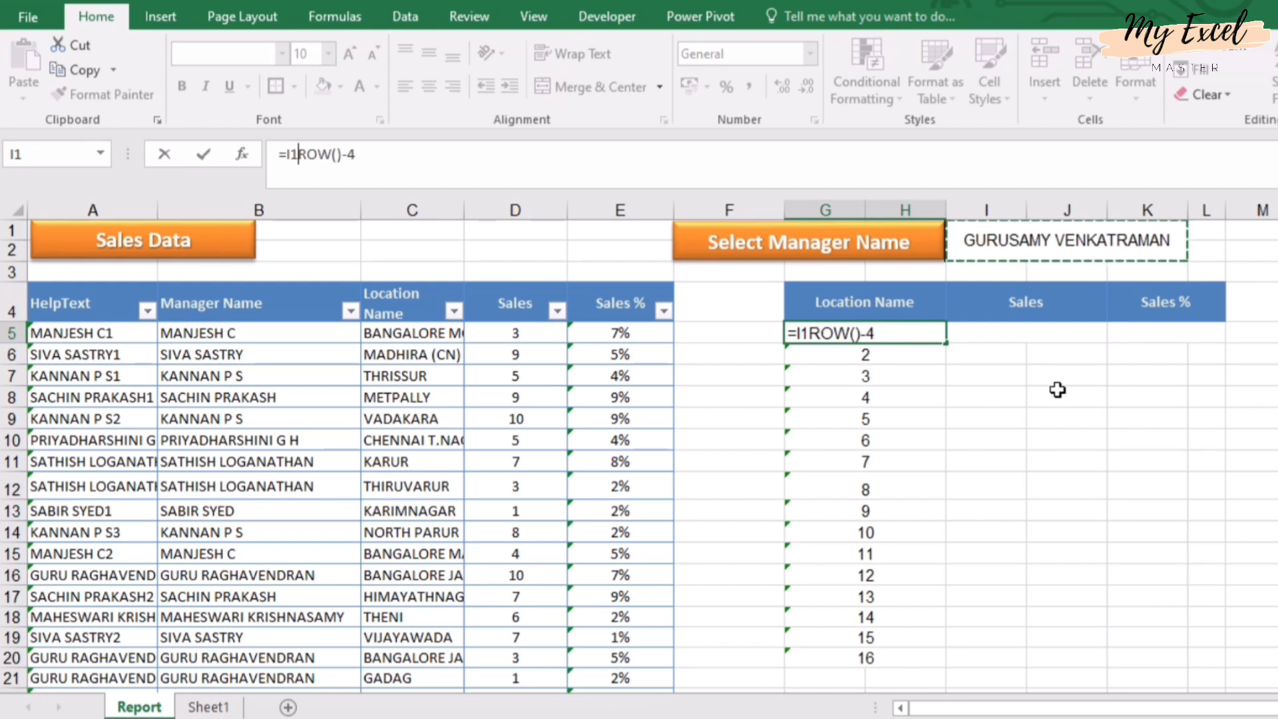
type("&")
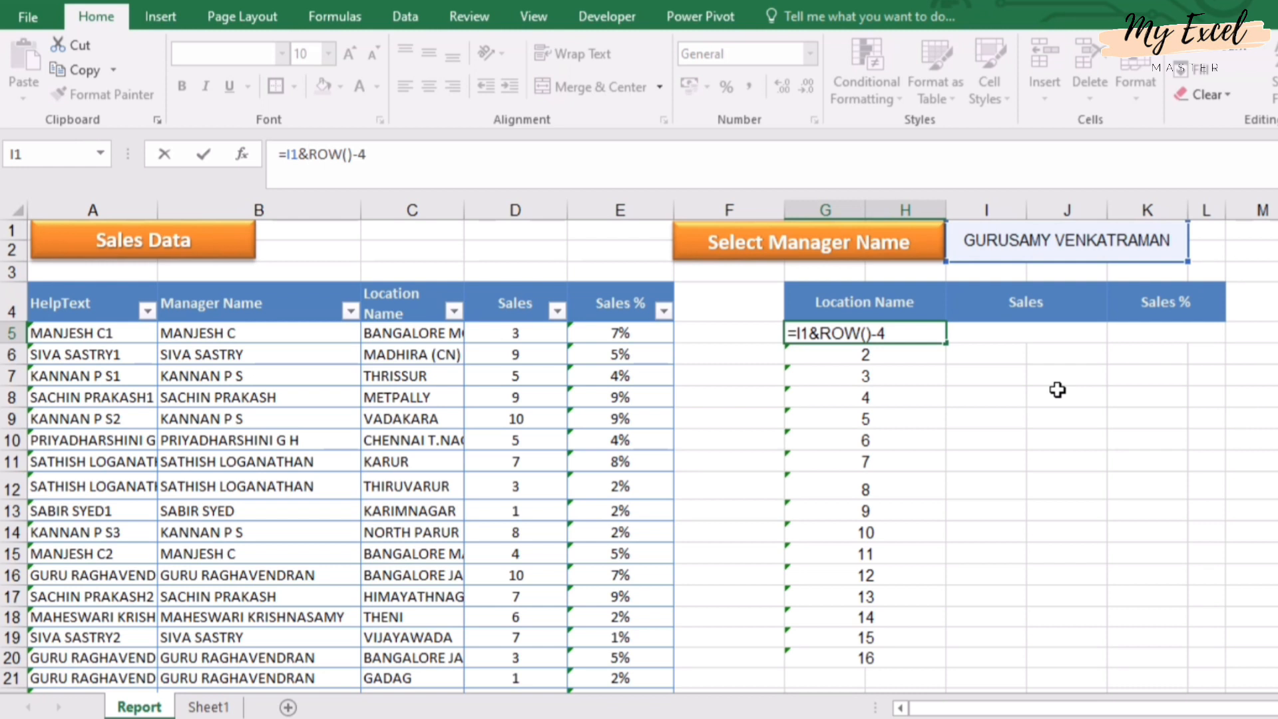
key("ctrl+Return")
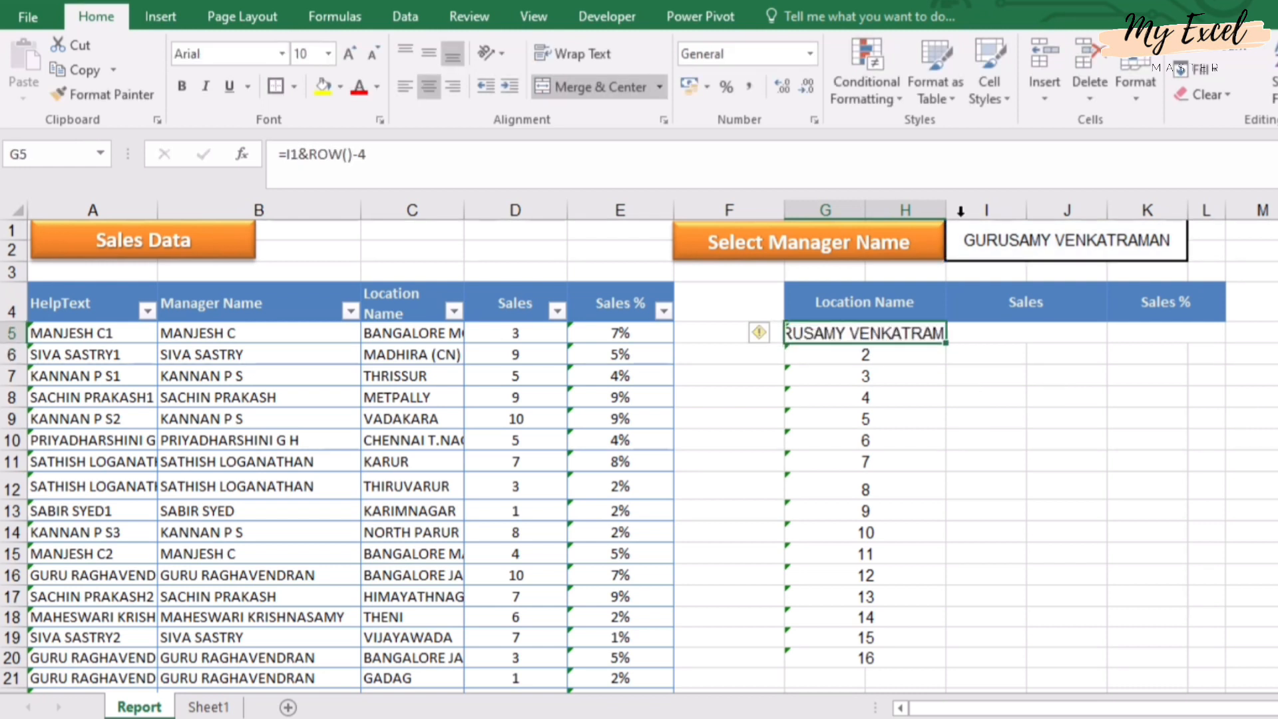
Widen column H so the full combined text in G5 fits.
left_click_drag(945, 210, 1002, 209)
left_click(941, 413)
left_click(989, 335)
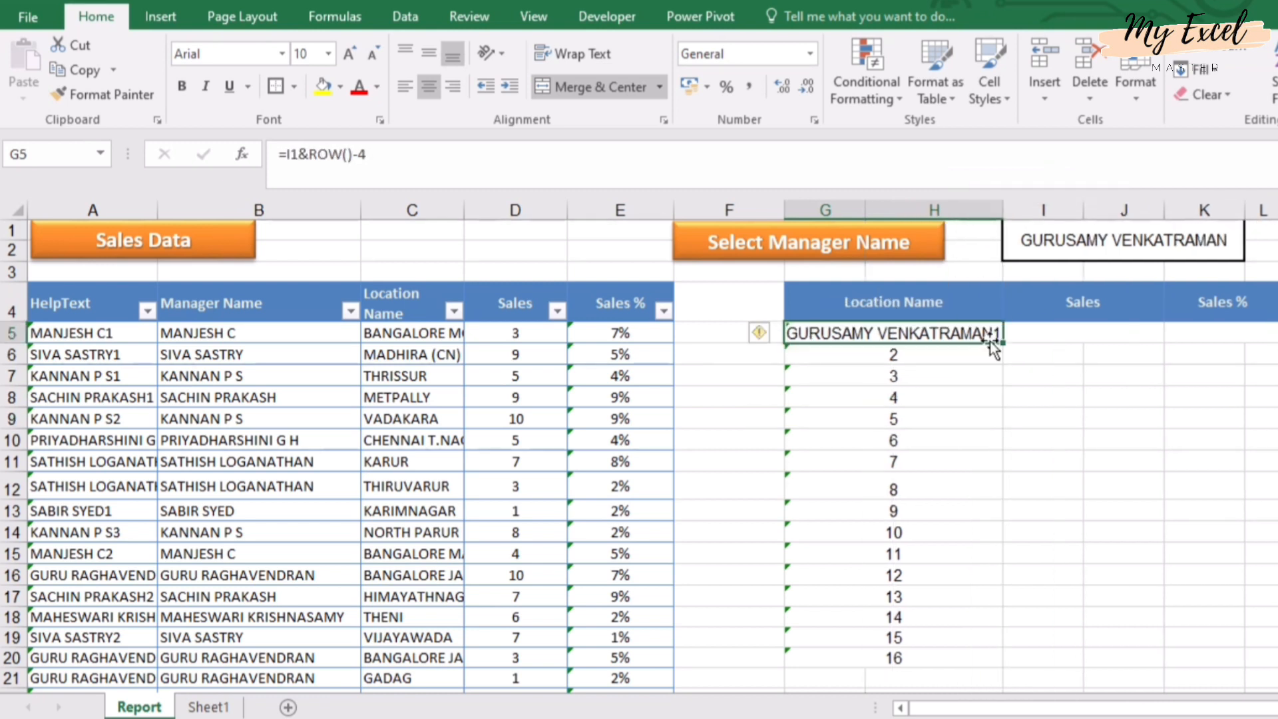
Fill the G5 formula down to G20 and check several of the filled cells.
left_click_drag(1004, 345, 993, 659)
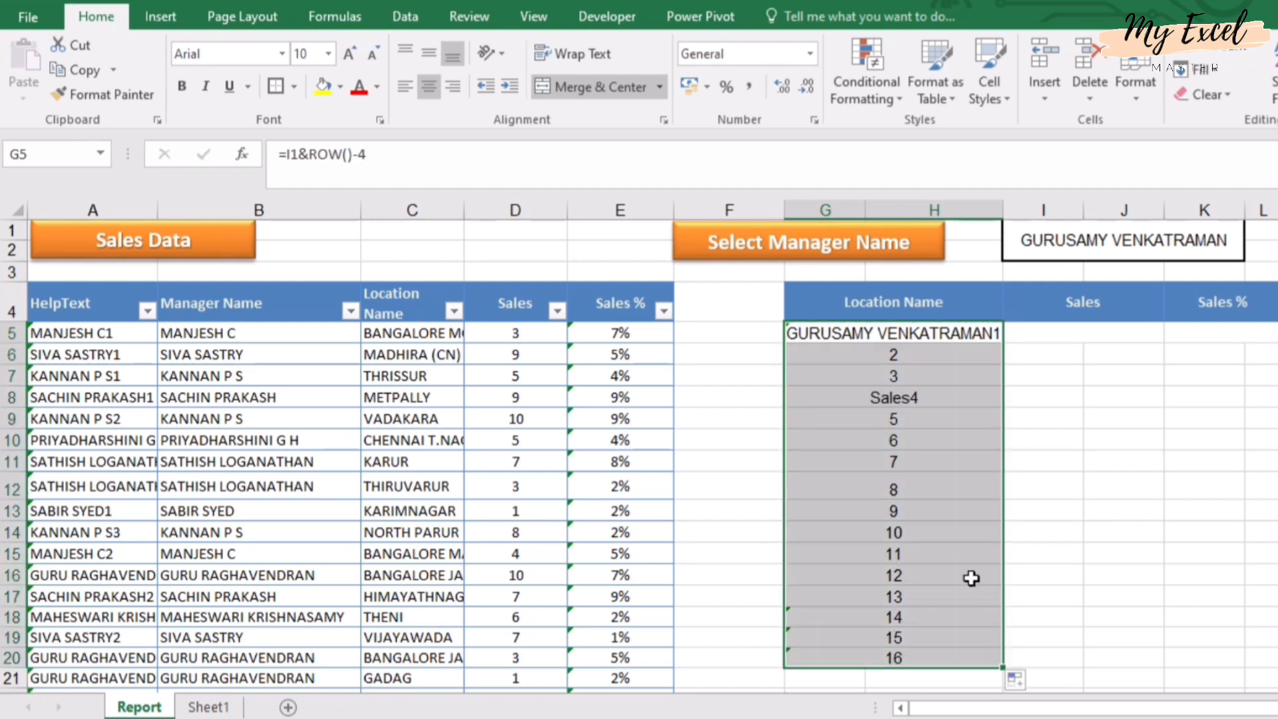
left_click(926, 397)
left_click(912, 461)
left_click(893, 336)
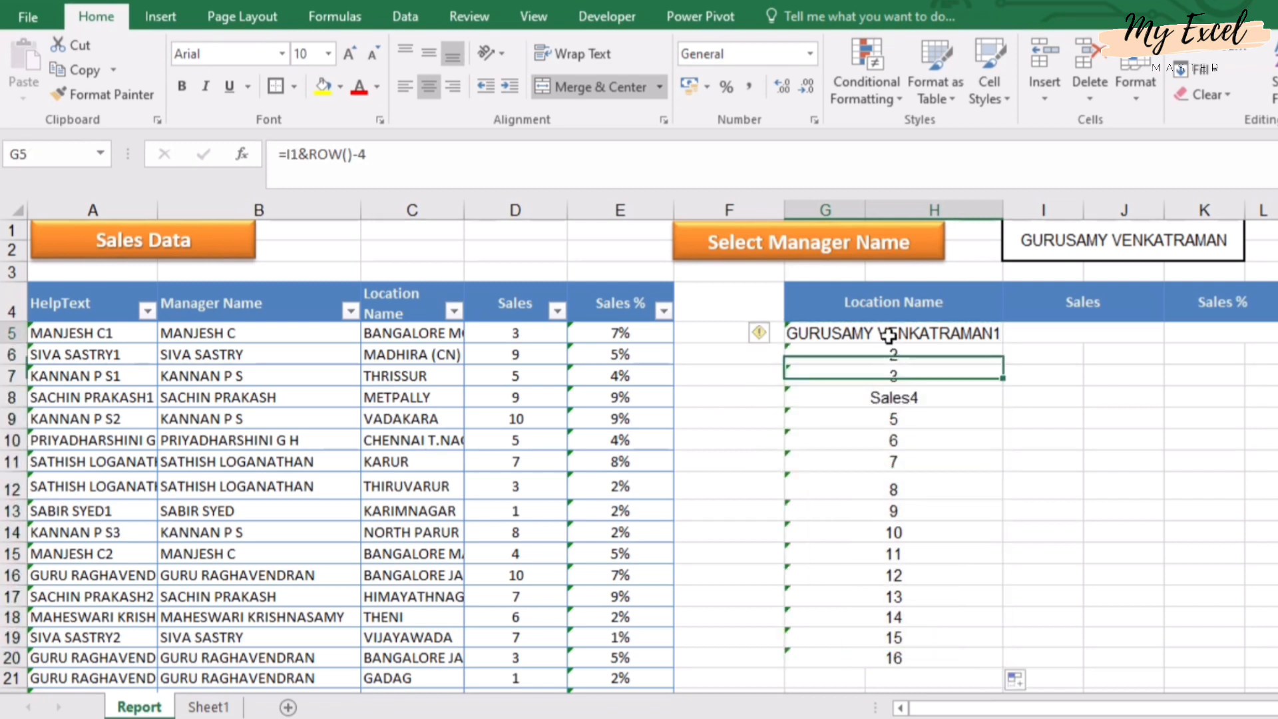
left_click(898, 440)
left_click(905, 532)
left_click(899, 332)
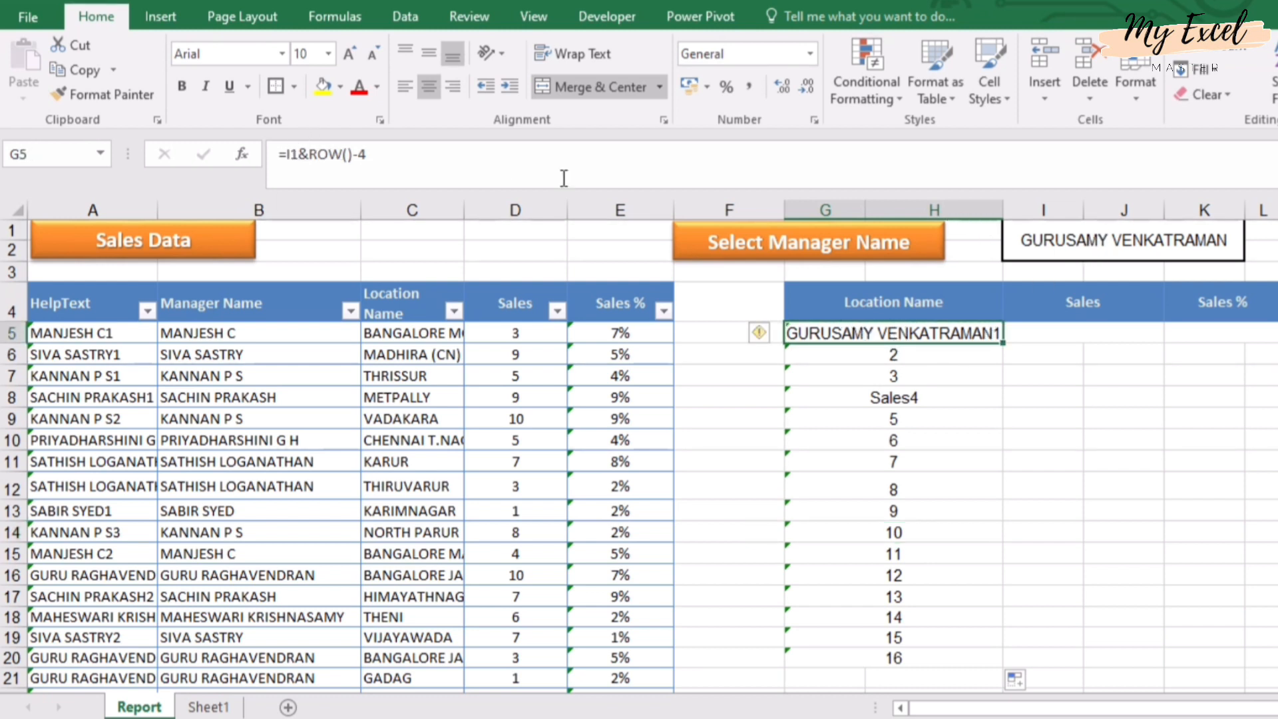
Compare the manager cell reference in G5 with the references in G6, G7, G10 and G14.
left_click(306, 148)
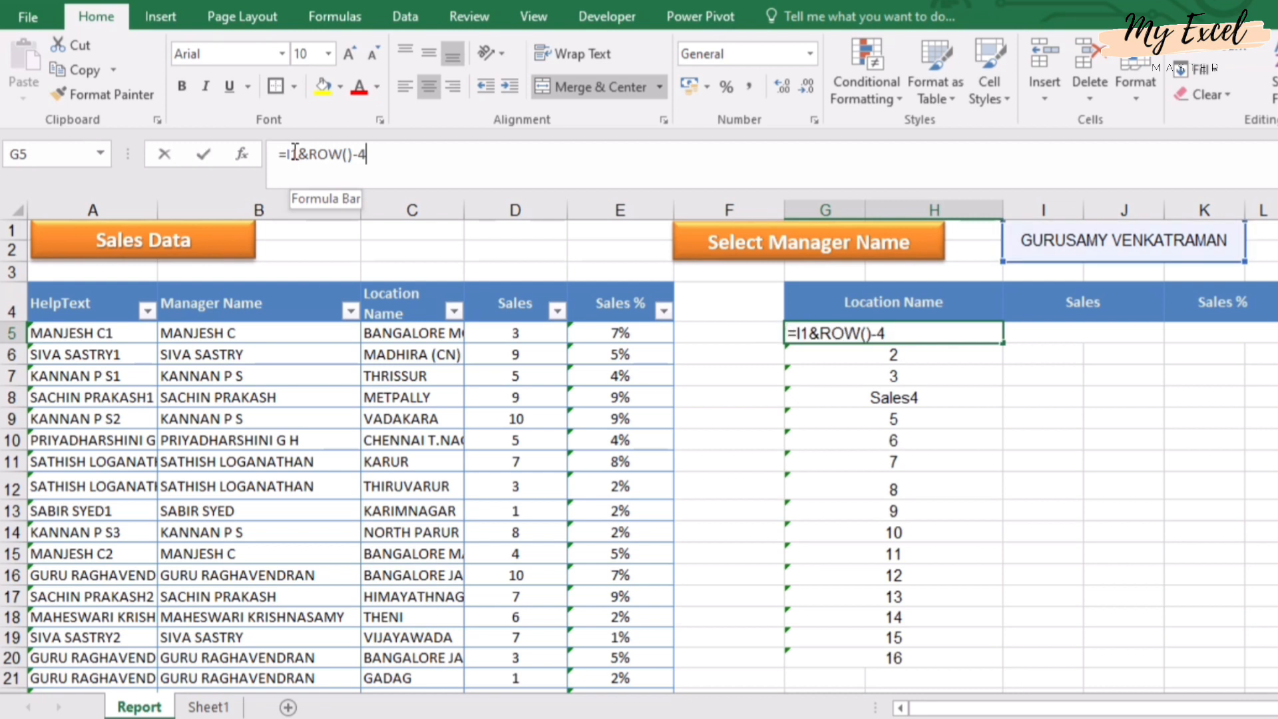
left_click(889, 360)
left_click(888, 378)
left_click(886, 442)
left_click(876, 536)
Make the manager cell reference in G5 absolute so the formula becomes =$I$1&ROW()-4.
left_click(878, 337)
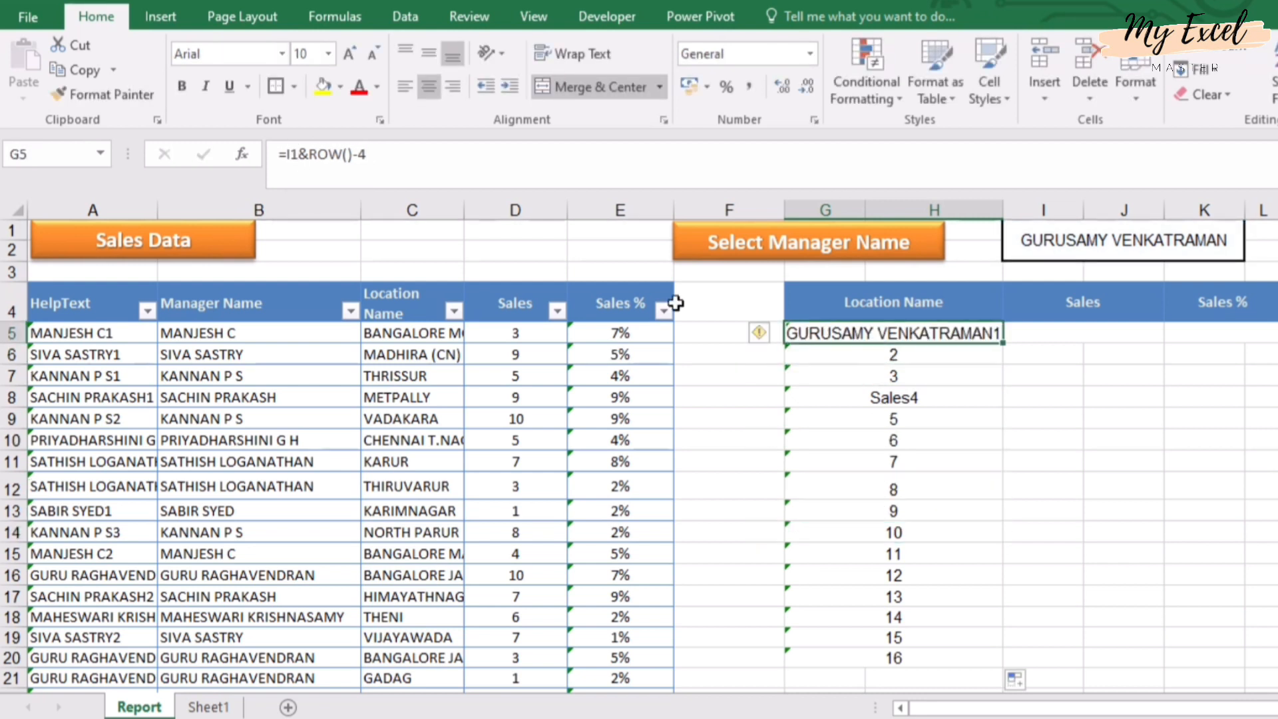
left_click(291, 153)
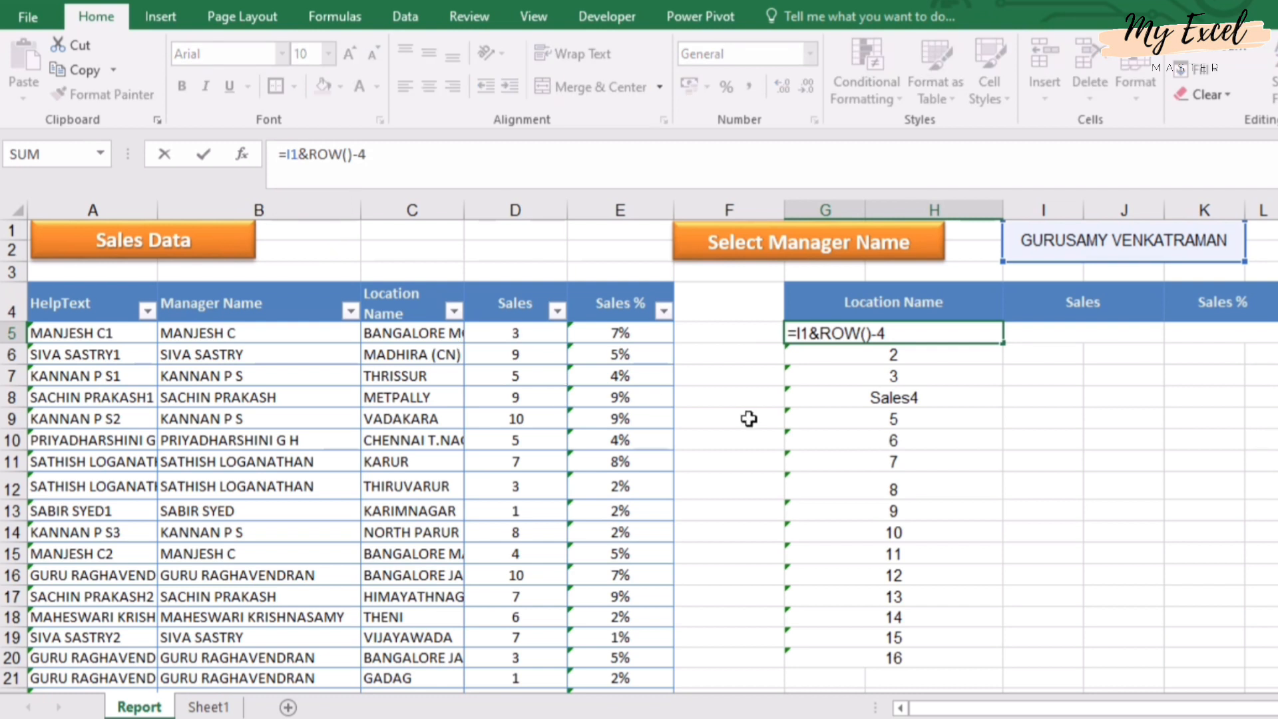
key("F4")
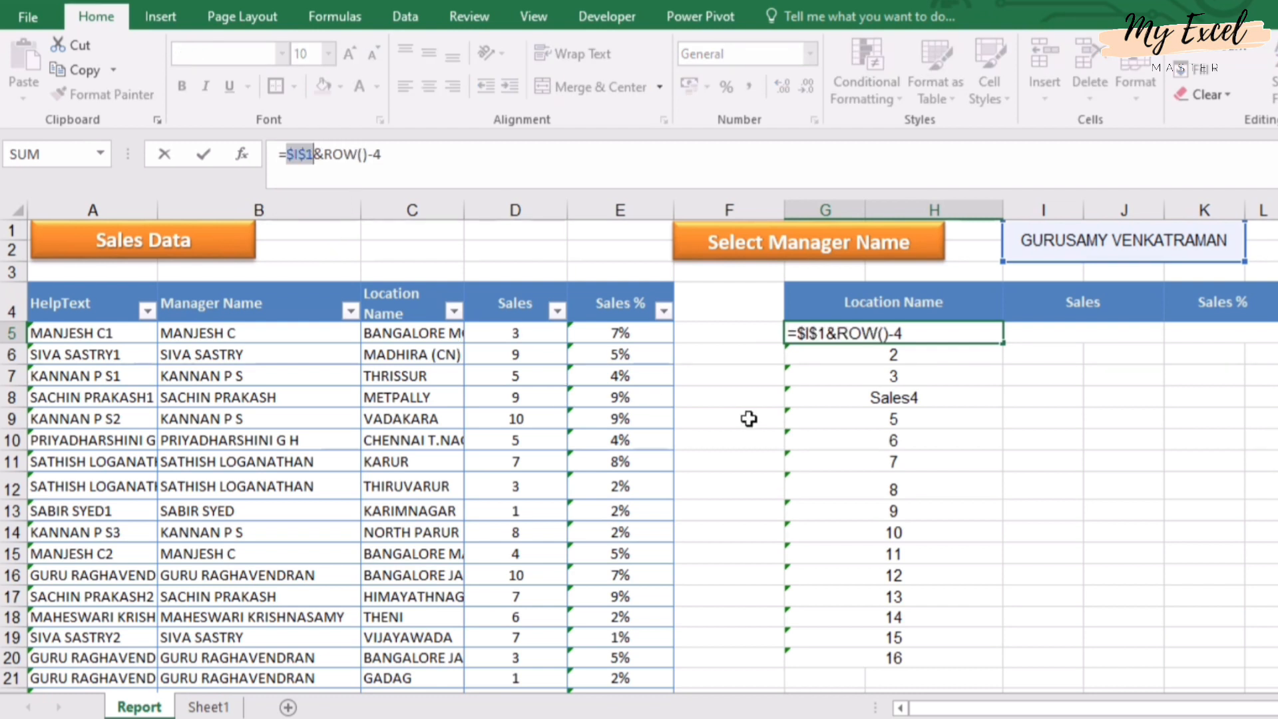
key("ctrl+Return")
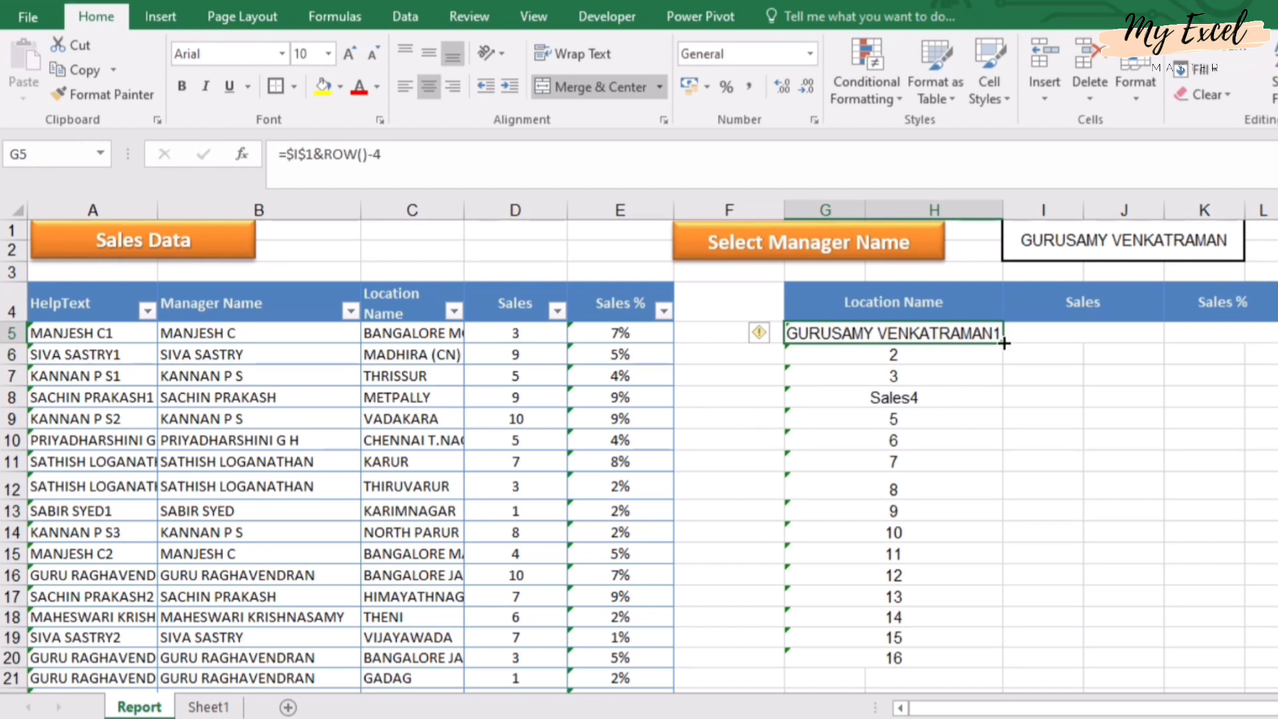
Fill the corrected G5 formula down the Location Name column through row 21.
left_click_drag(1001, 343, 999, 662)
left_click(1081, 375)
left_click(917, 492)
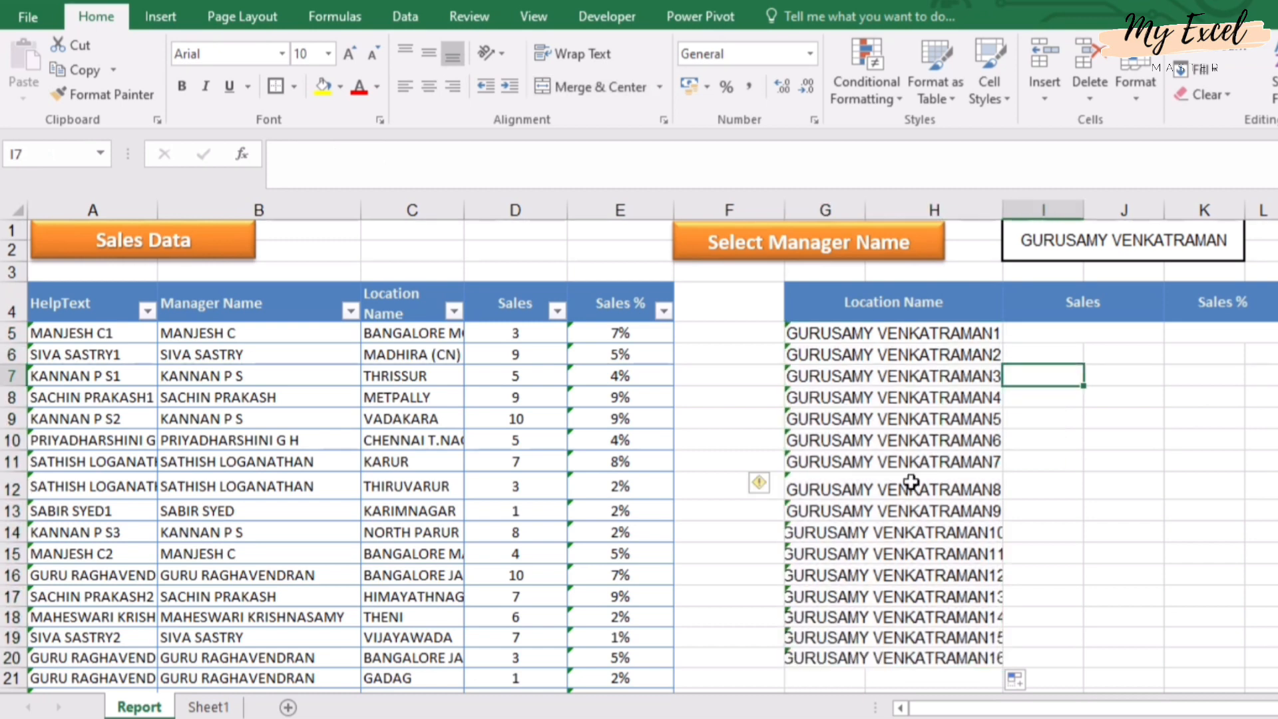
left_click(913, 658)
scroll(913, 609, "down", 1)
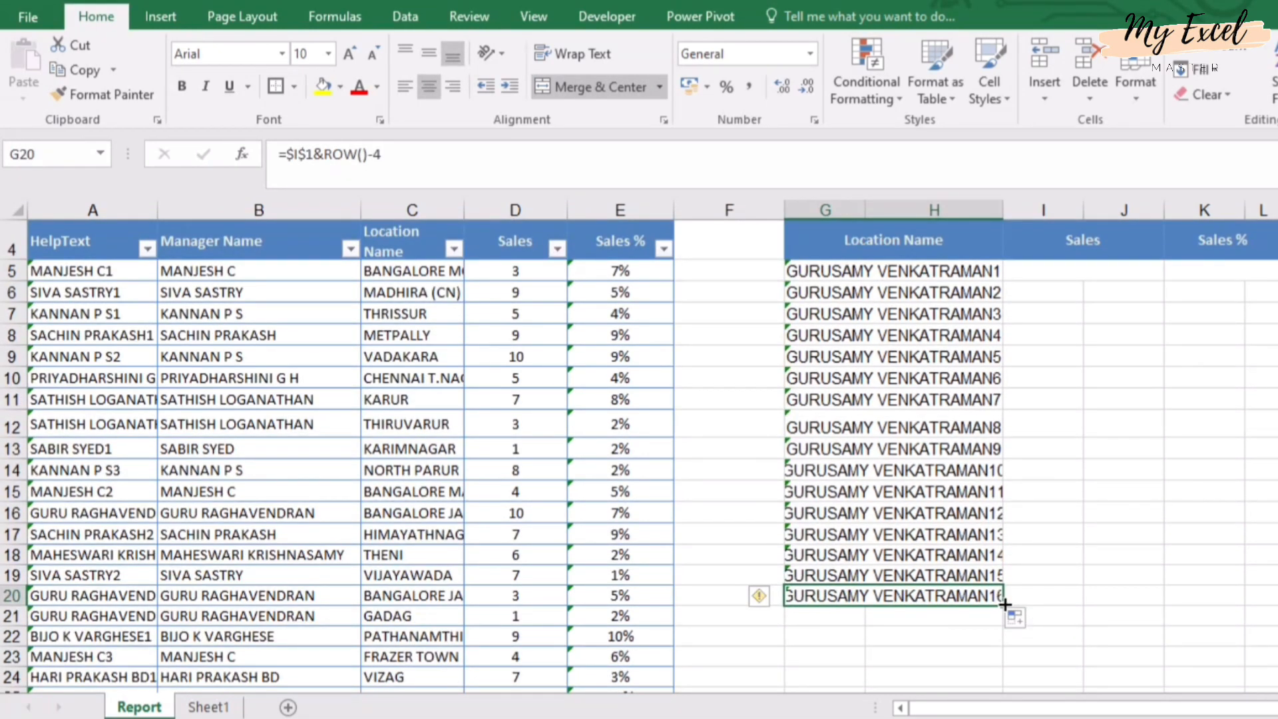
left_click_drag(1002, 605, 953, 631)
left_click(883, 511)
scroll(892, 373, "up", 1)
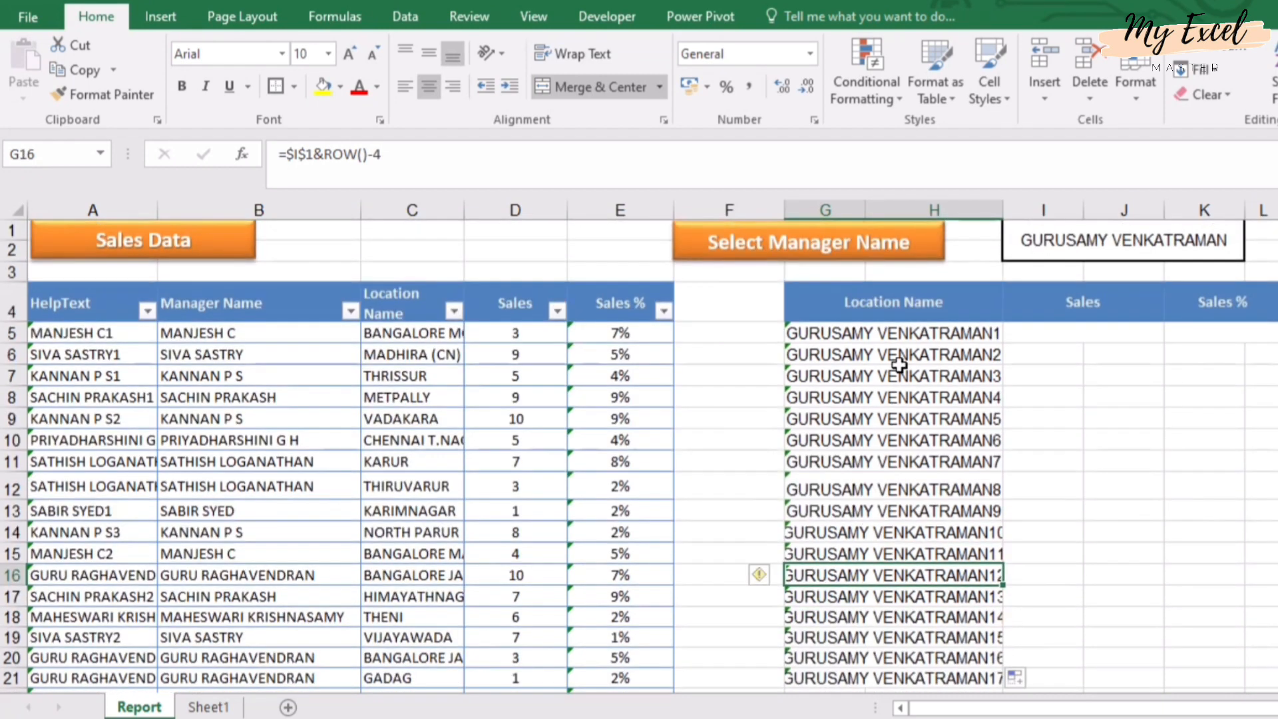
Widen column H a little more so the two-digit lookup texts also fit in the Location Name column.
left_click(876, 335)
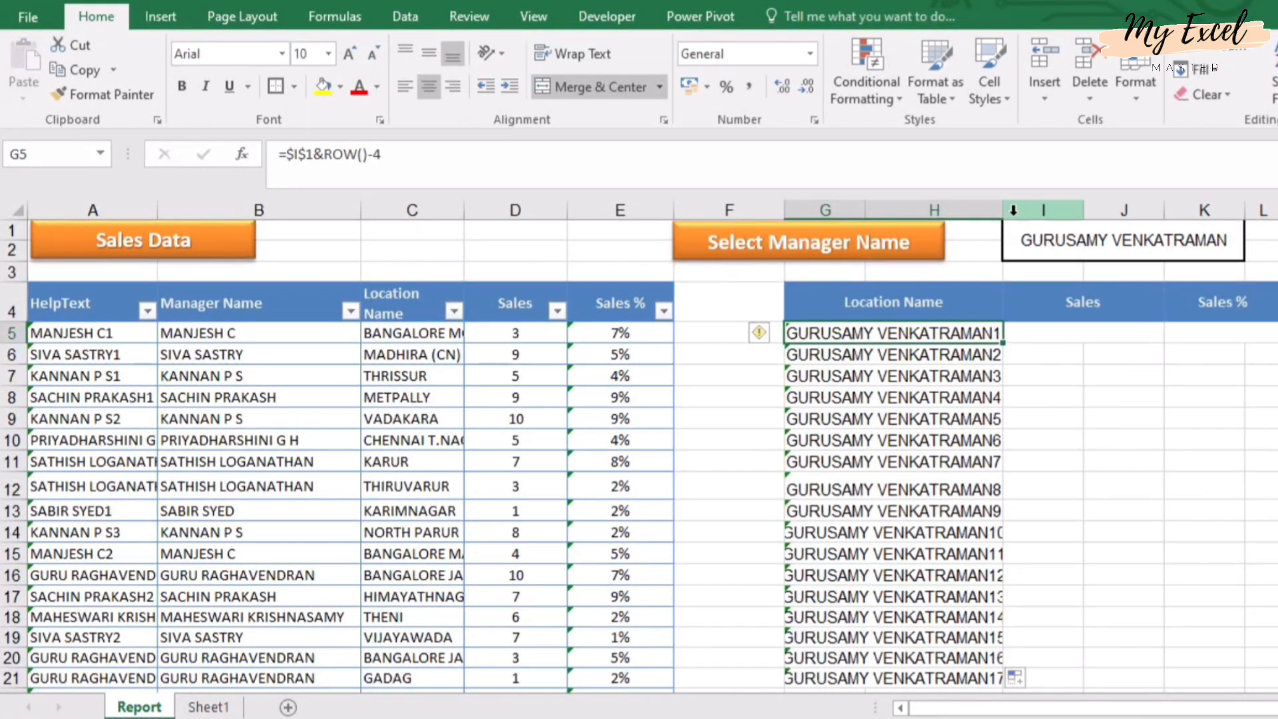
left_click_drag(1003, 208, 1037, 203)
scroll(972, 462, "down", 2)
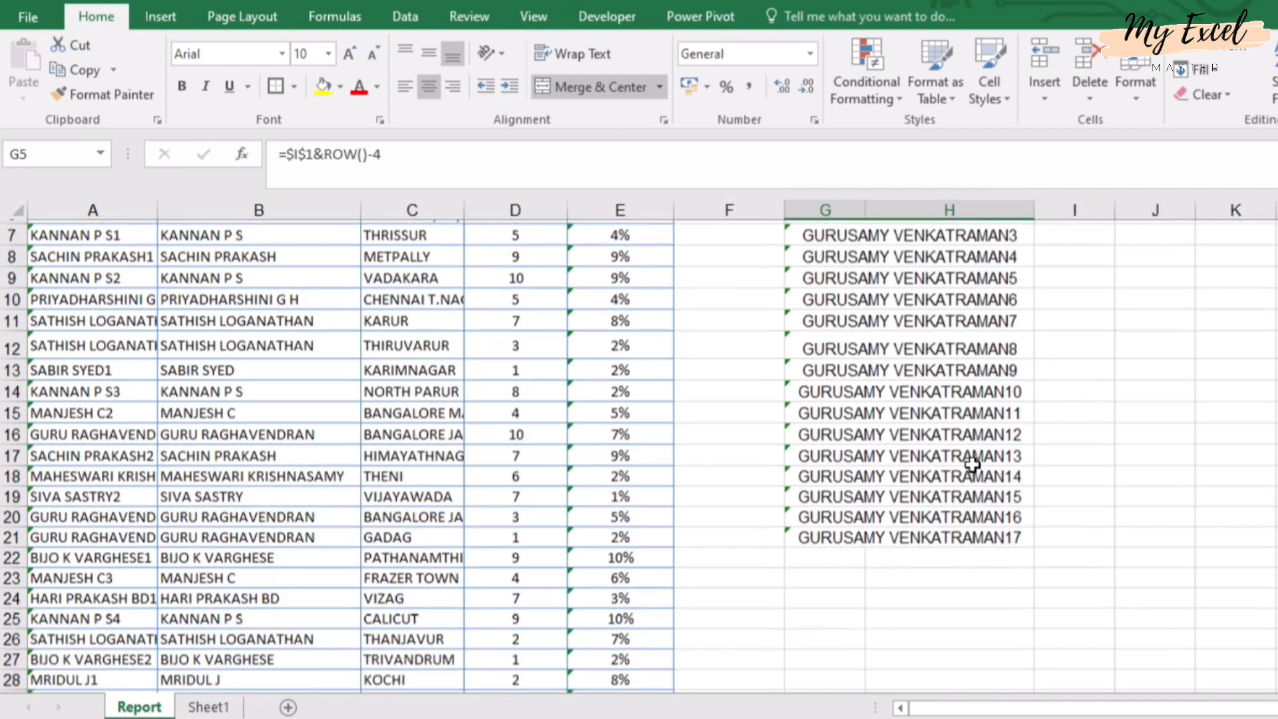
scroll(908, 464, "up", 2)
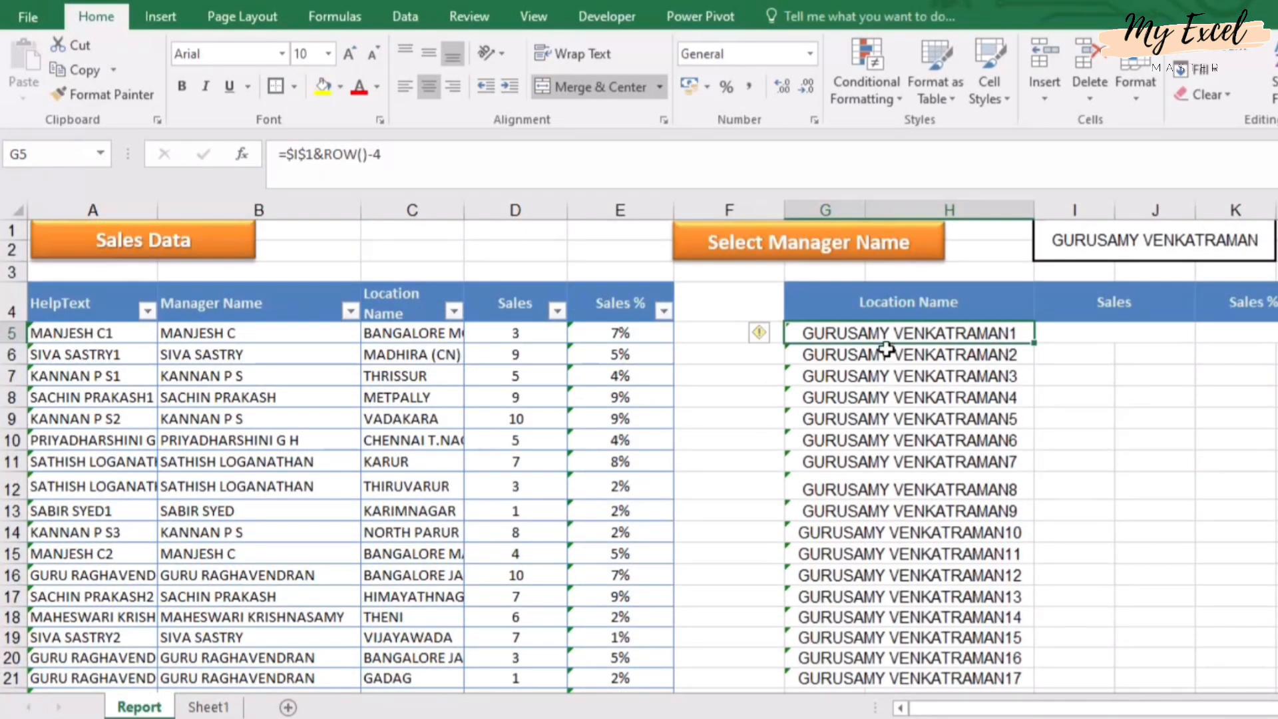
left_click_drag(1035, 209, 1023, 211)
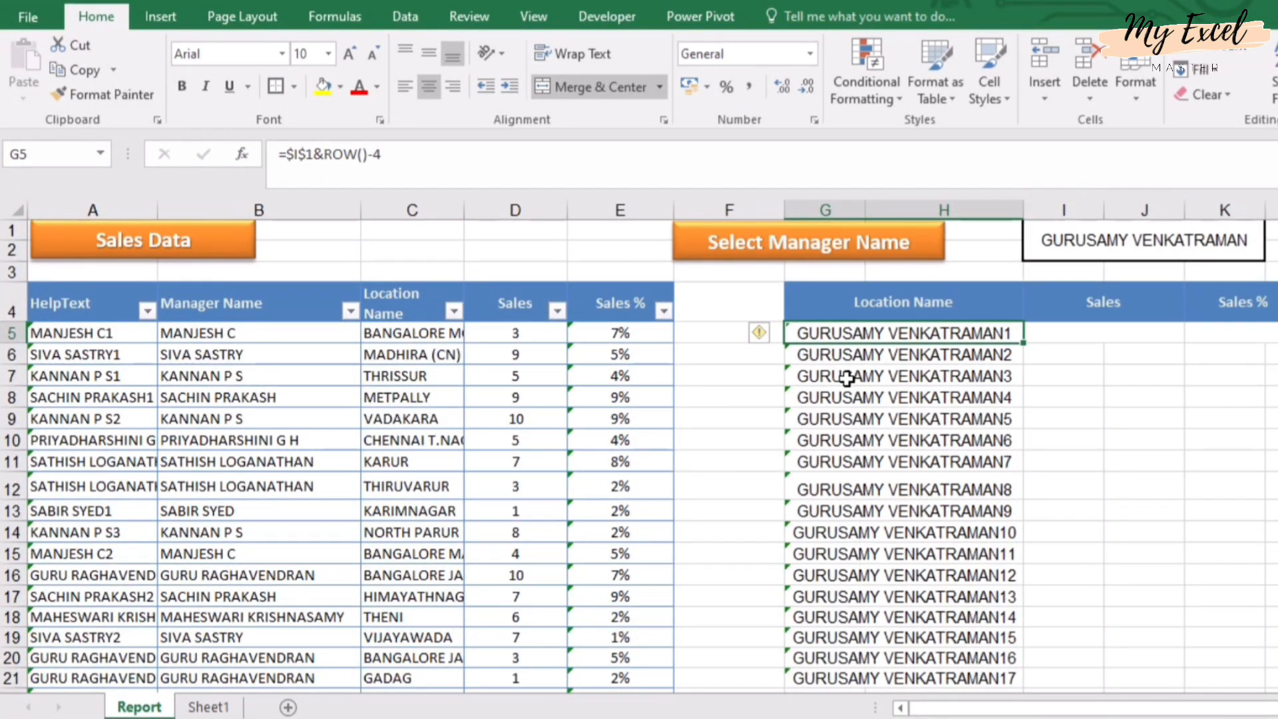
Wrap the G5 expression in VLOOKUP as the lookup value and use Table3 as the table array.
left_click(286, 152)
type("vloo")
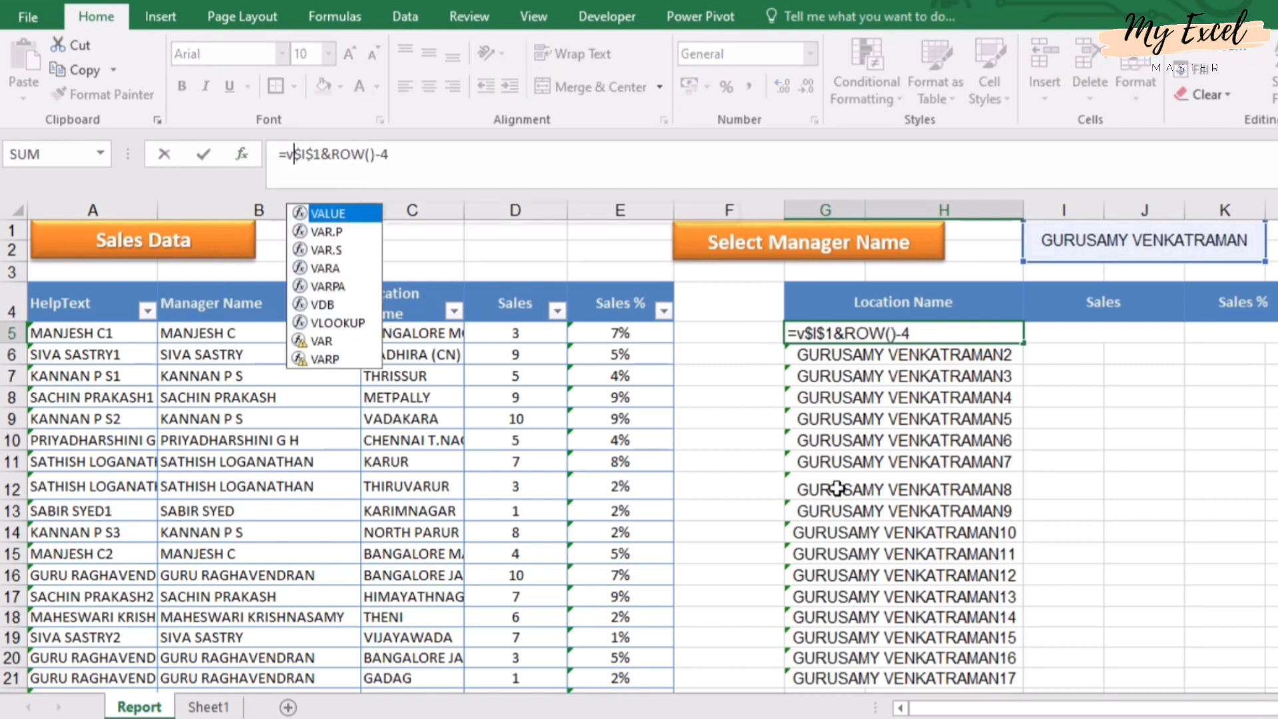
key("Tab")
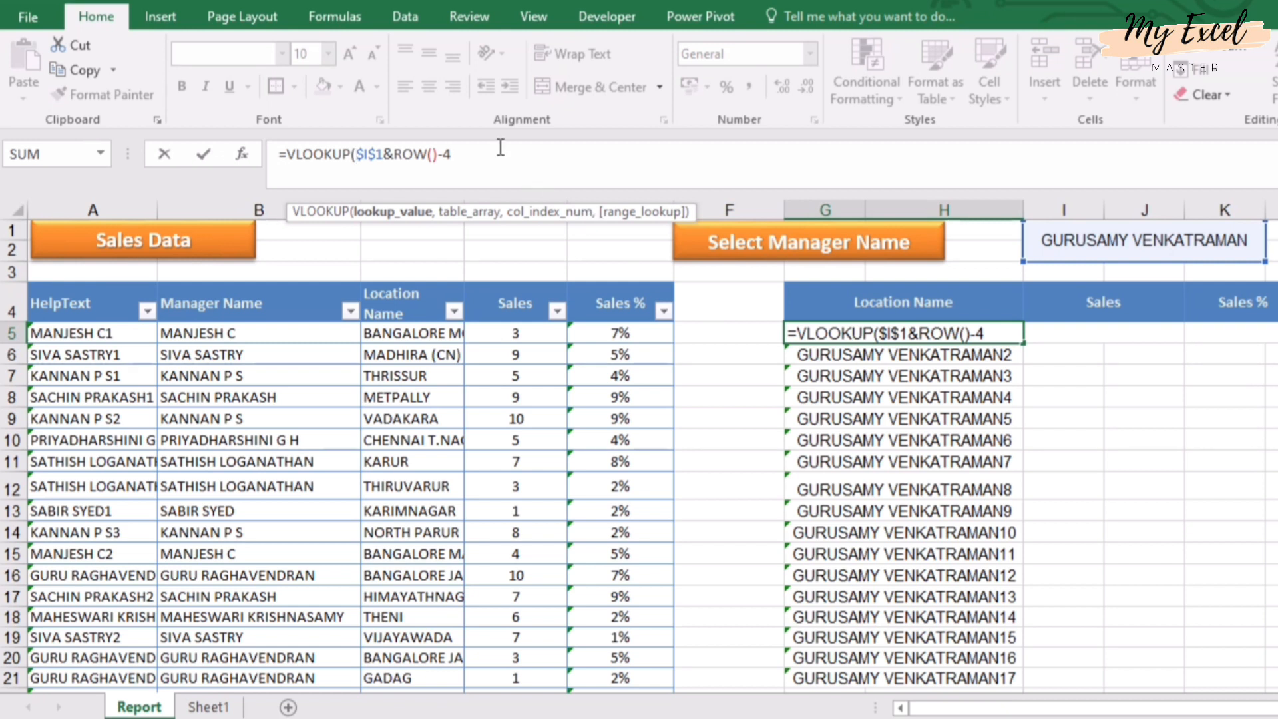
type(",")
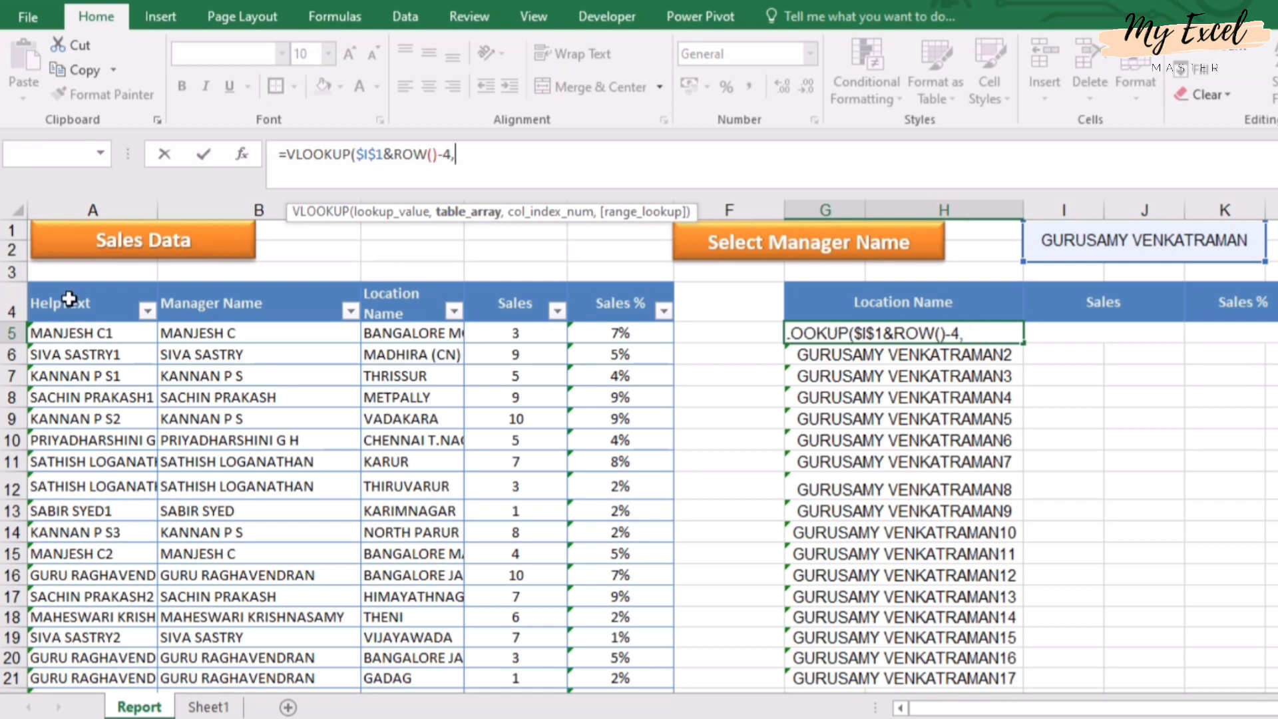
left_click(28, 283)
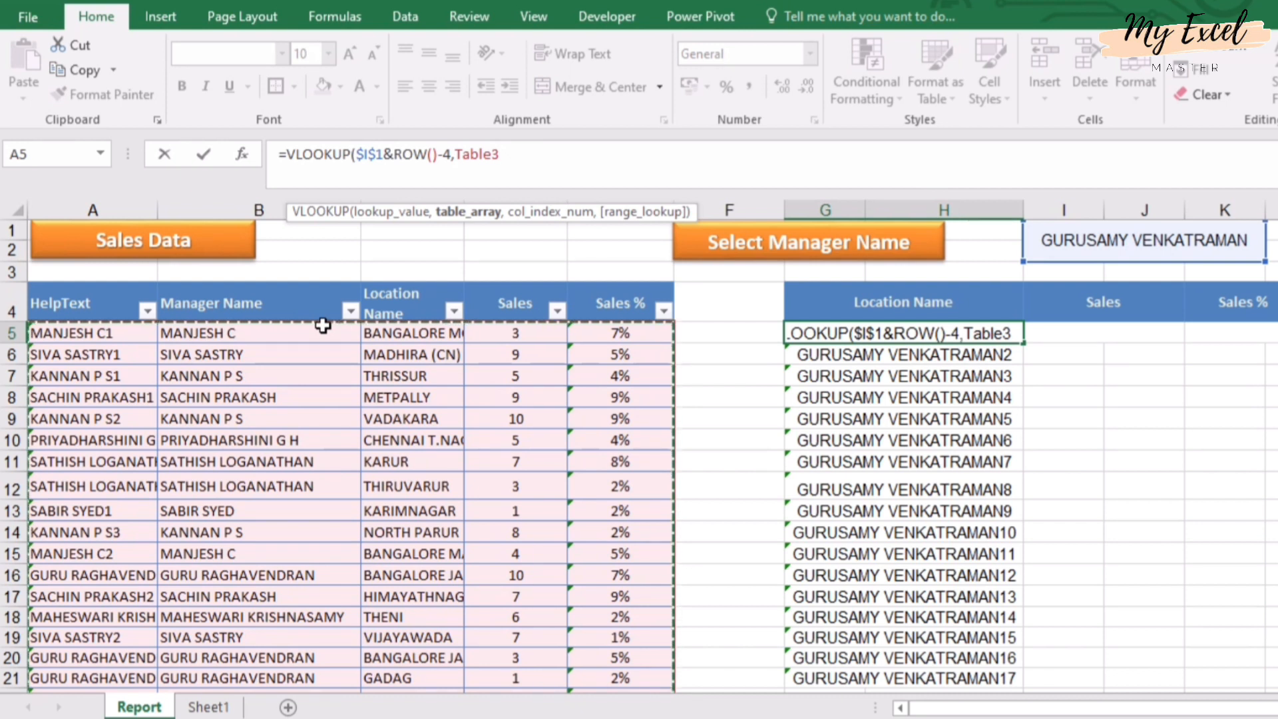
type(",")
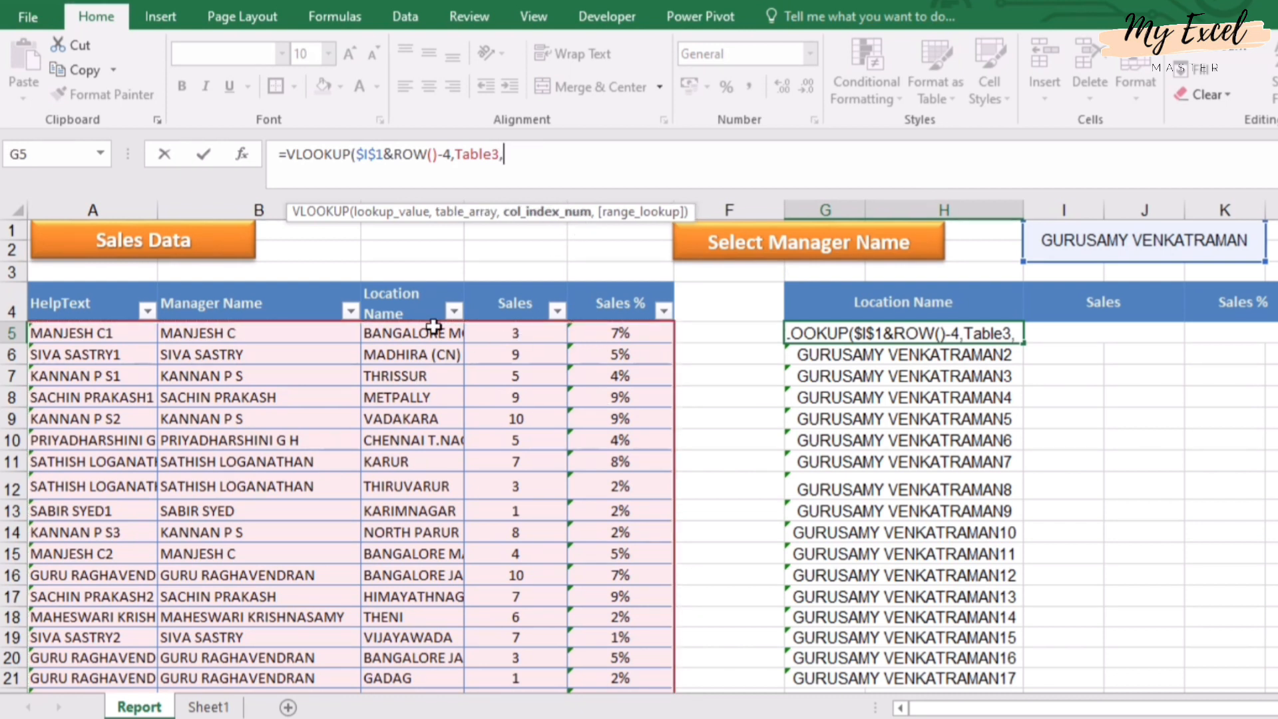
Complete the G5 VLOOKUP with column index 3 and an exact match (FALSE), and fill it down the Location Name column through row 21.
type("cou")
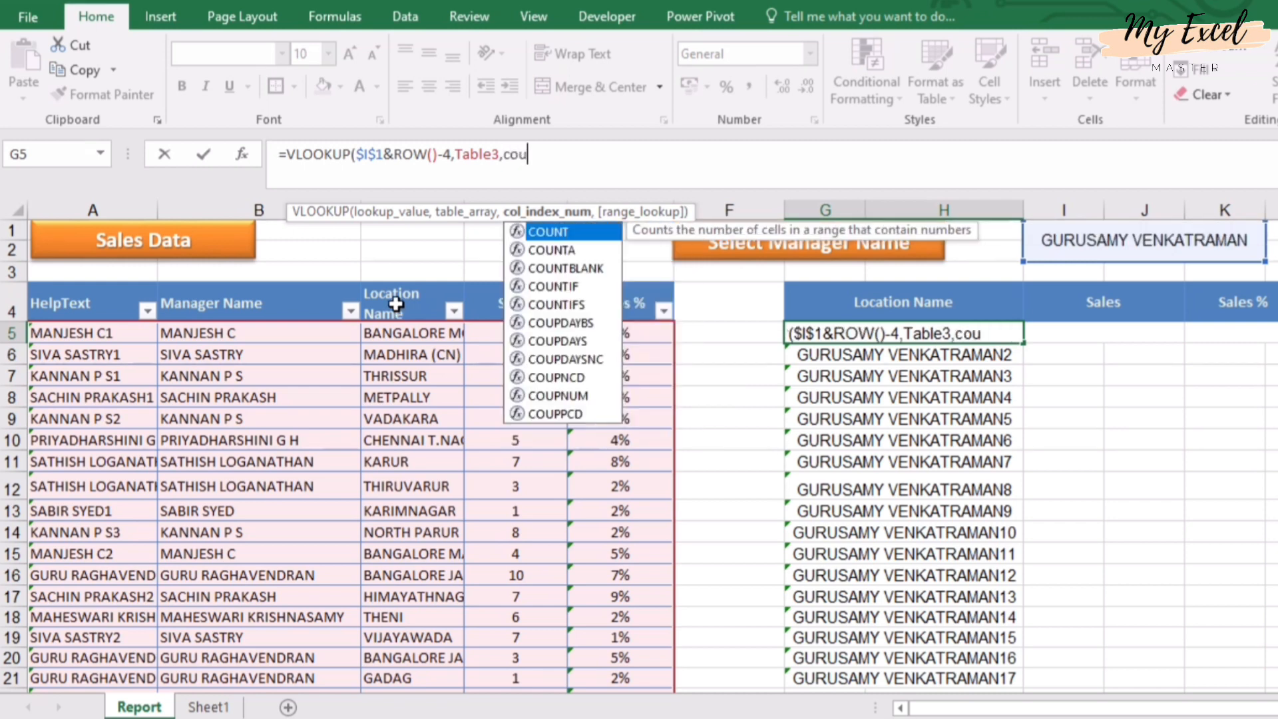
key("BackSpace")
key("BackSpace")
key("BackSpace")
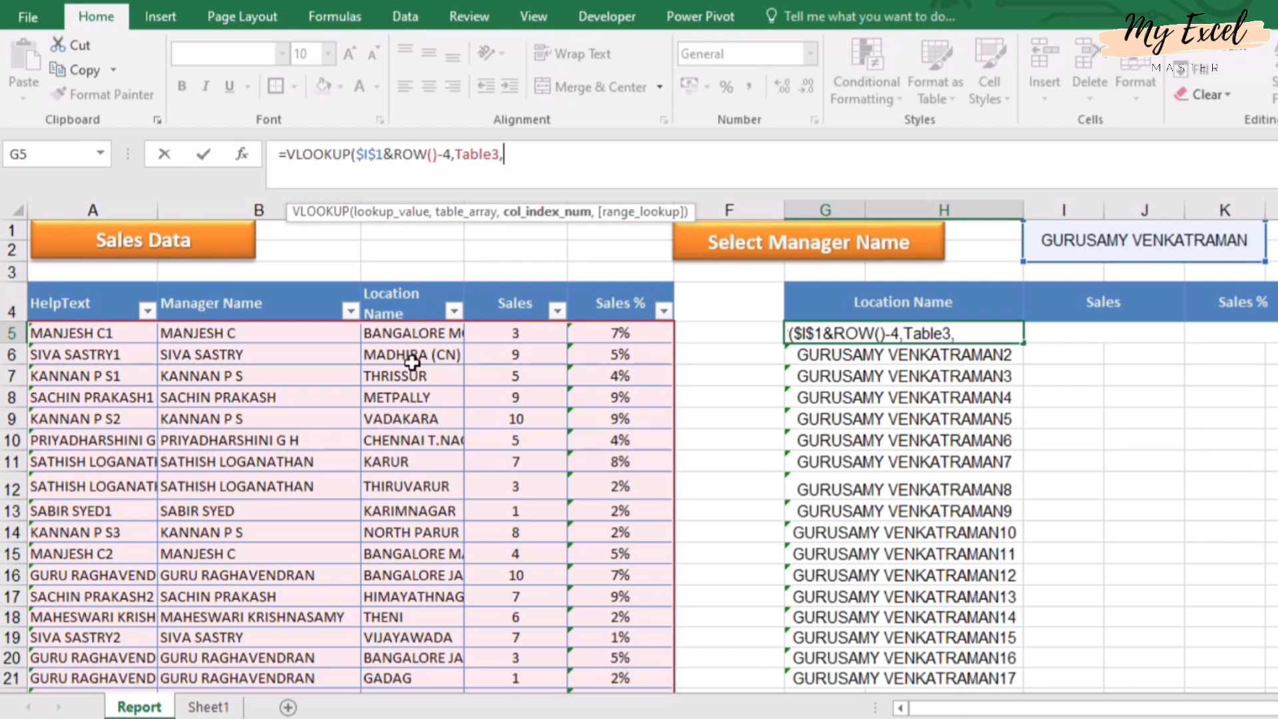
type("3,")
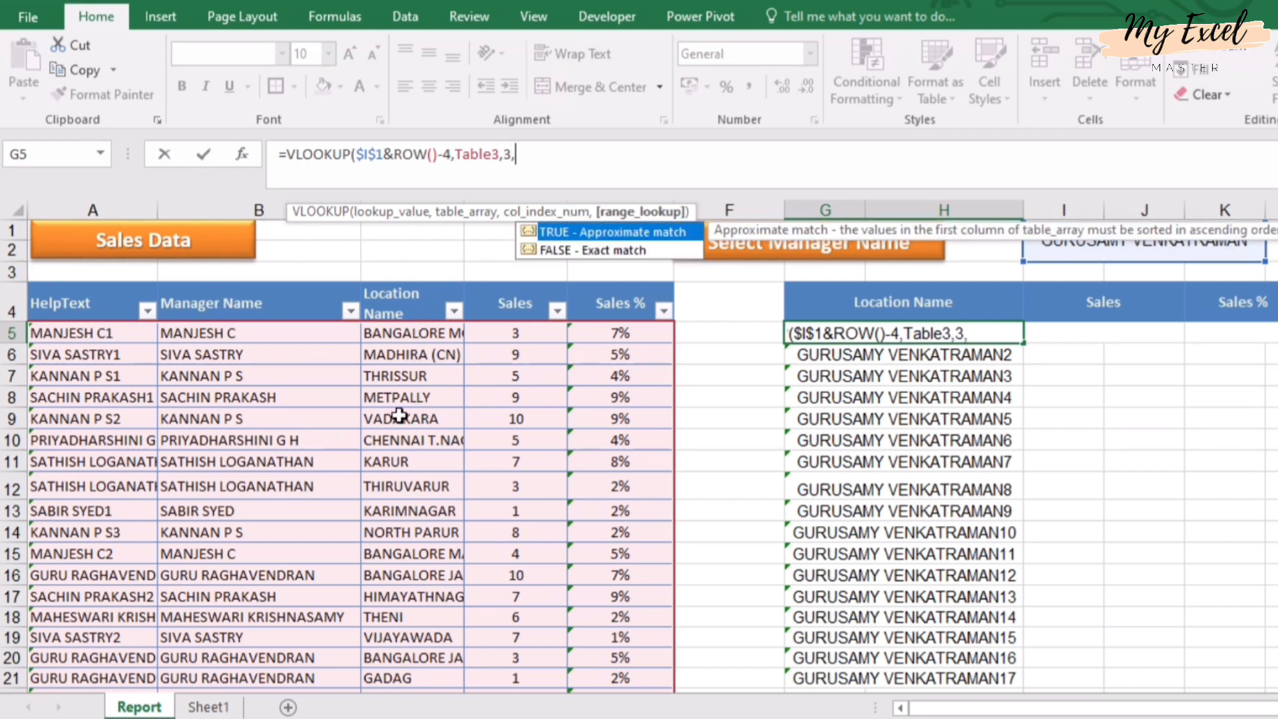
type("false)")
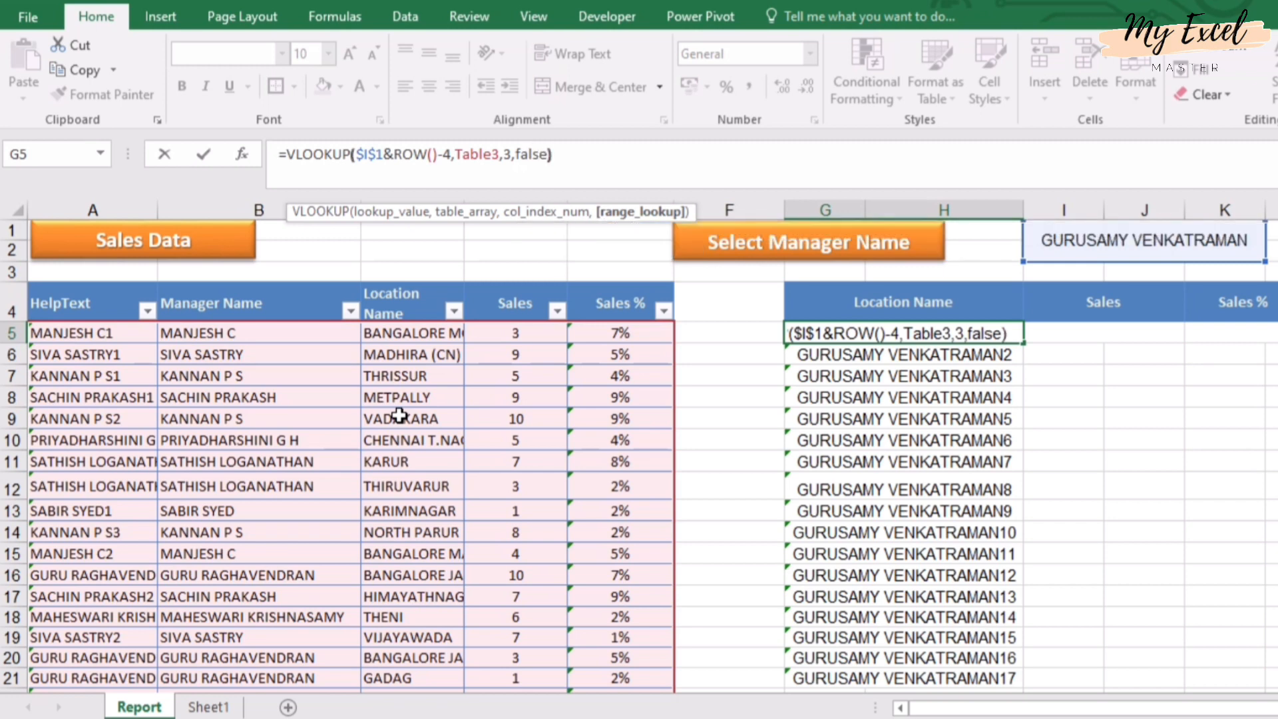
key("Return")
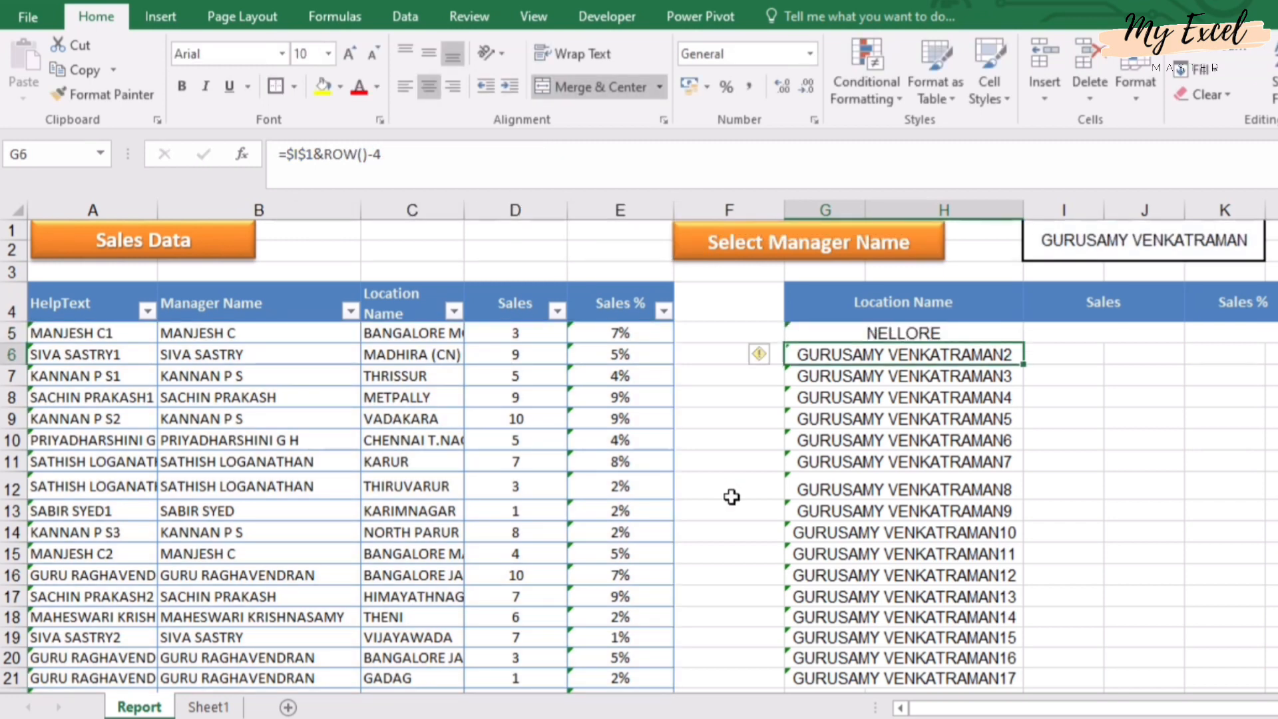
left_click(903, 335)
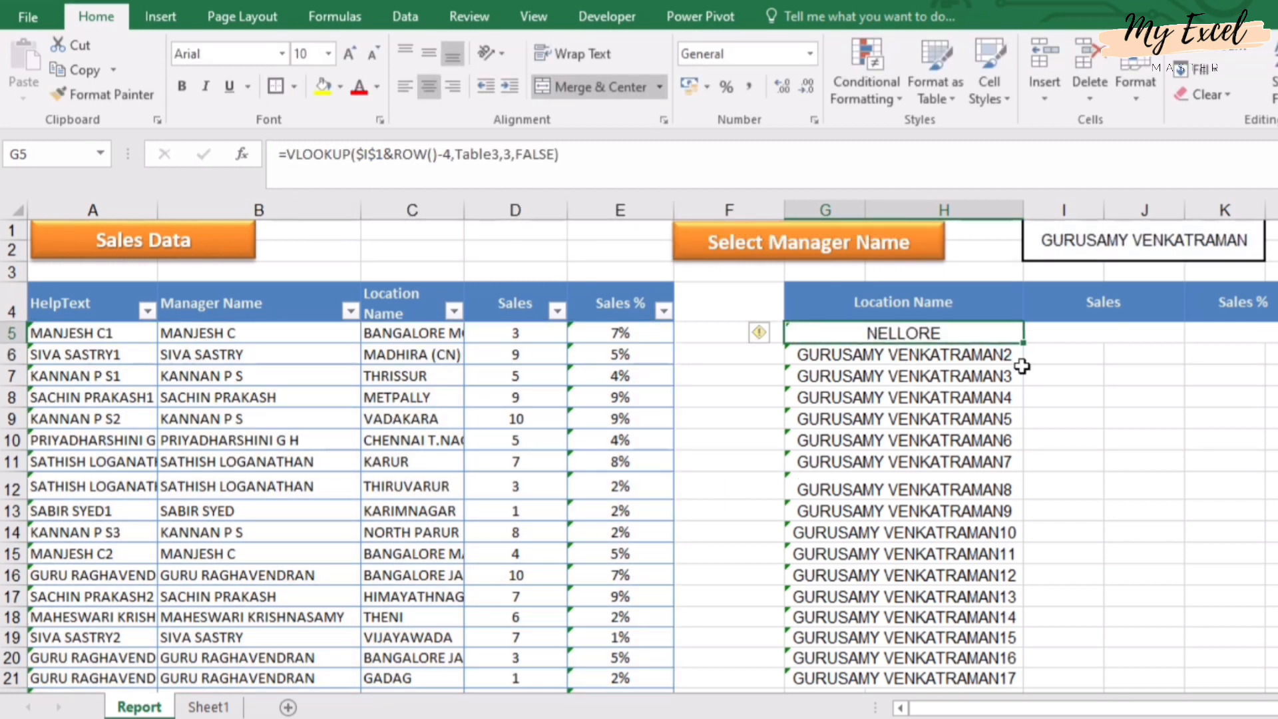
left_click_drag(1021, 342, 1032, 676)
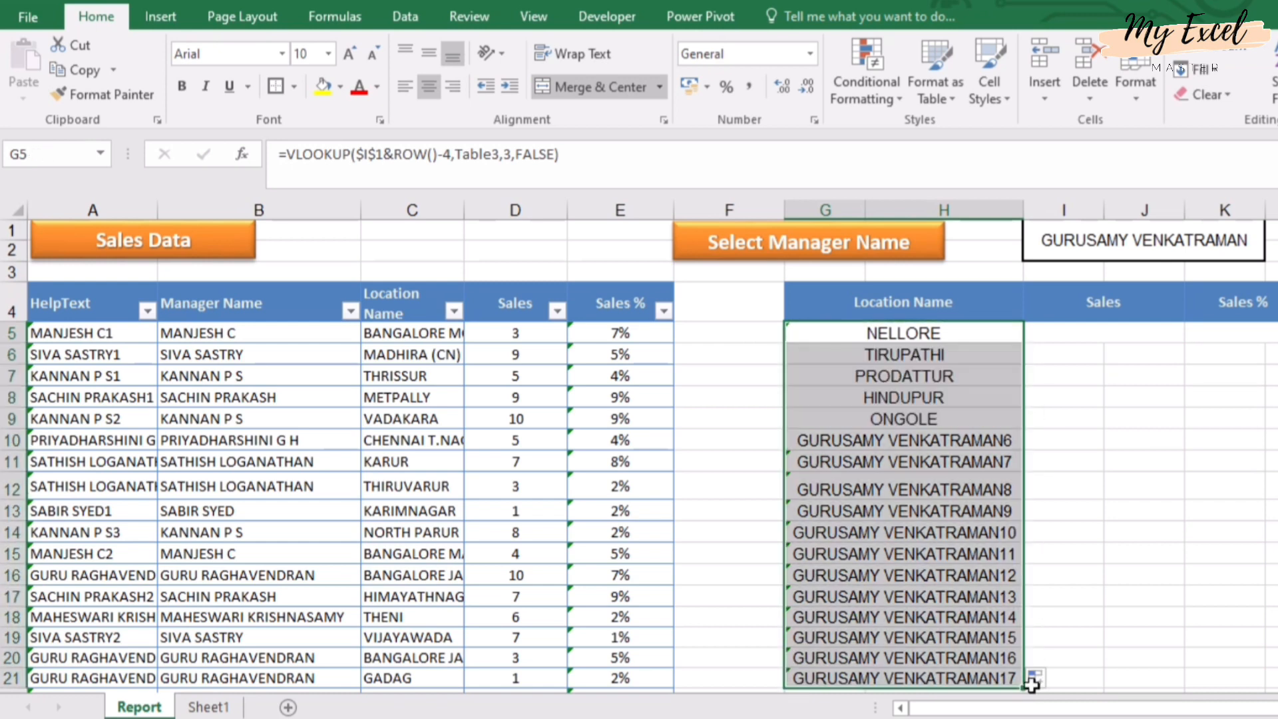
Examine the Location Name results in rows 5 to 21, including the error rows, against the manager selected in I1.
left_click(915, 336)
left_click(903, 418)
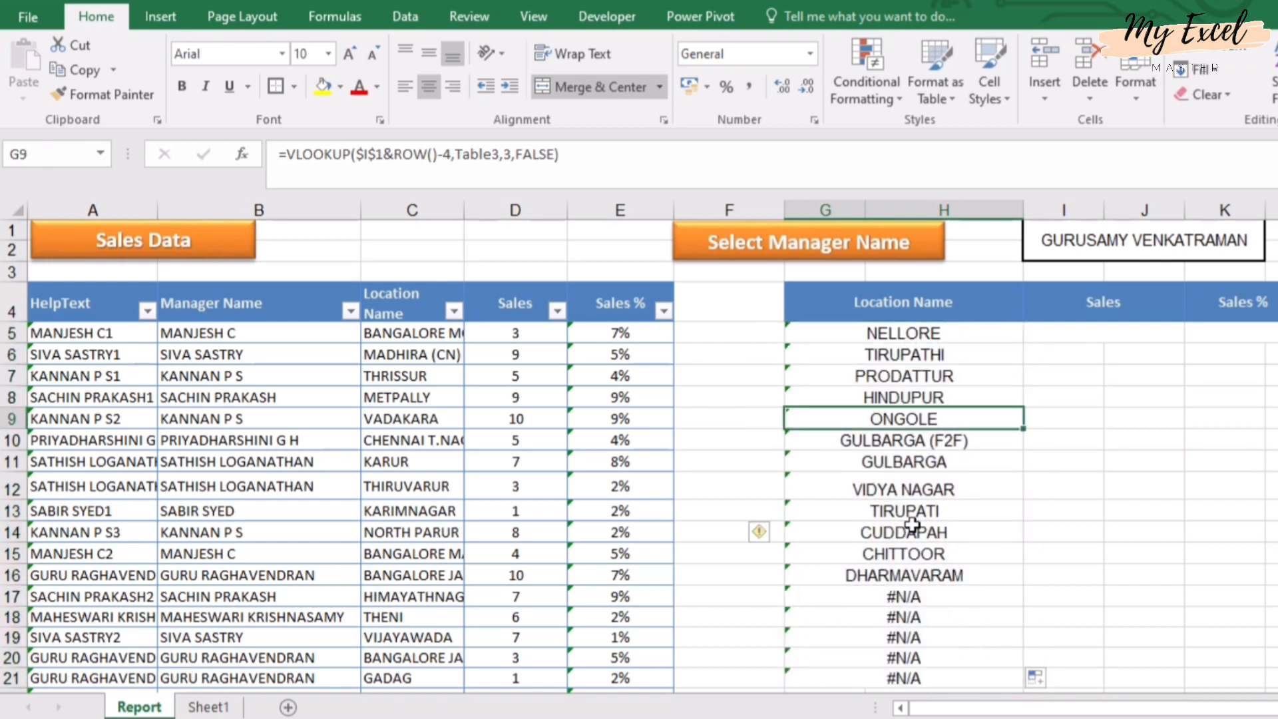
left_click(904, 532)
left_click(912, 575)
left_click(919, 616)
key("ctrl+Down")
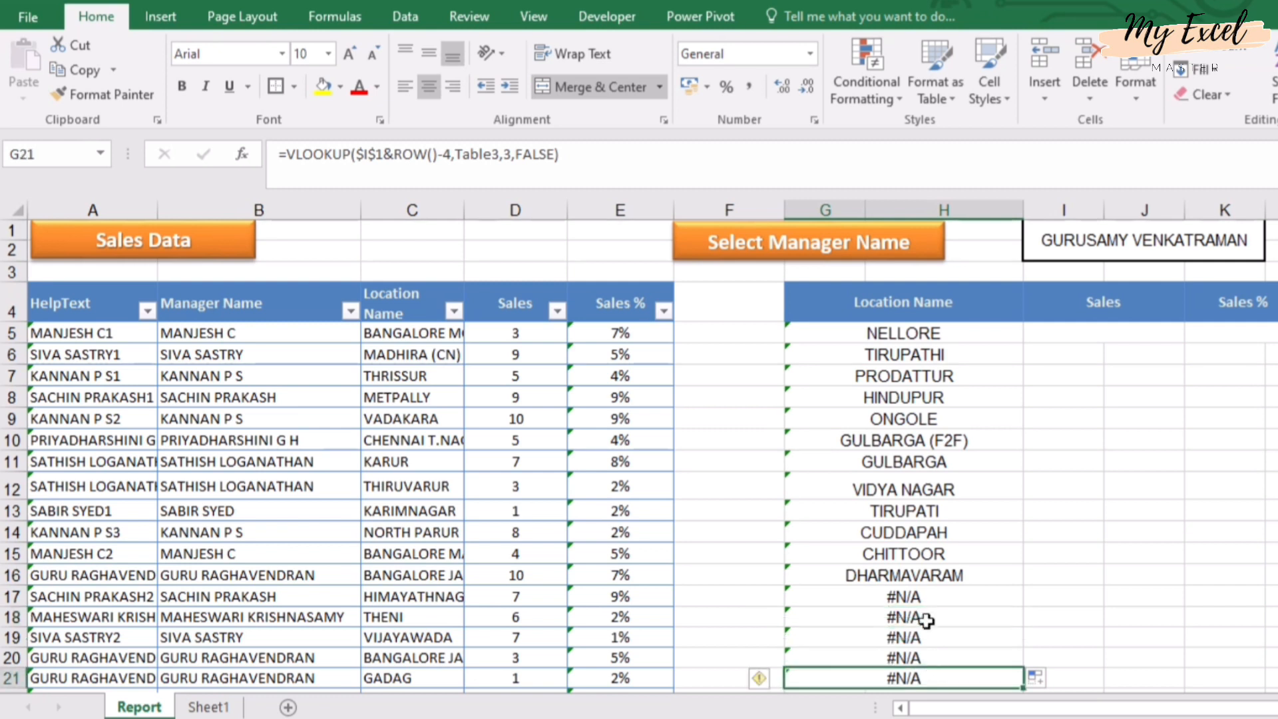
left_click(920, 593)
left_click(1118, 239)
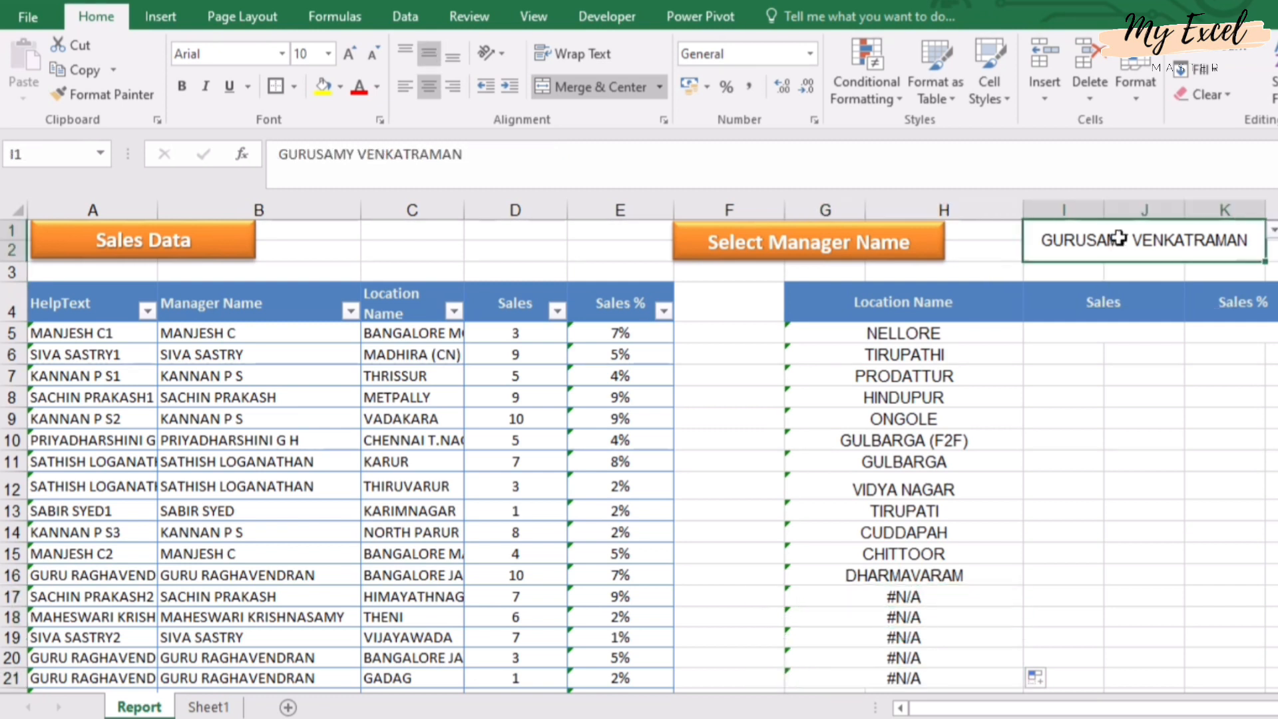
left_click_drag(970, 330, 966, 576)
Filter the sales table's Manager Name column to the manager selected in I1 and compare the filtered locations.
left_click(327, 307)
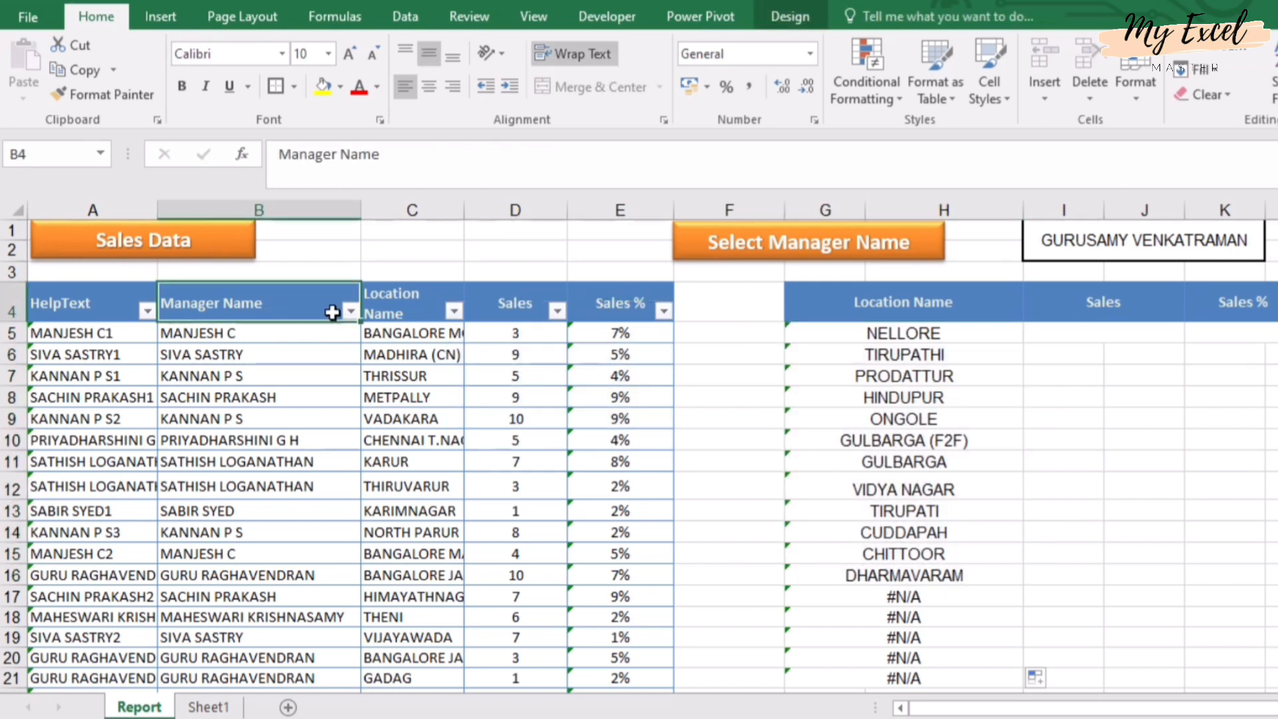
left_click(350, 311)
left_click(139, 503)
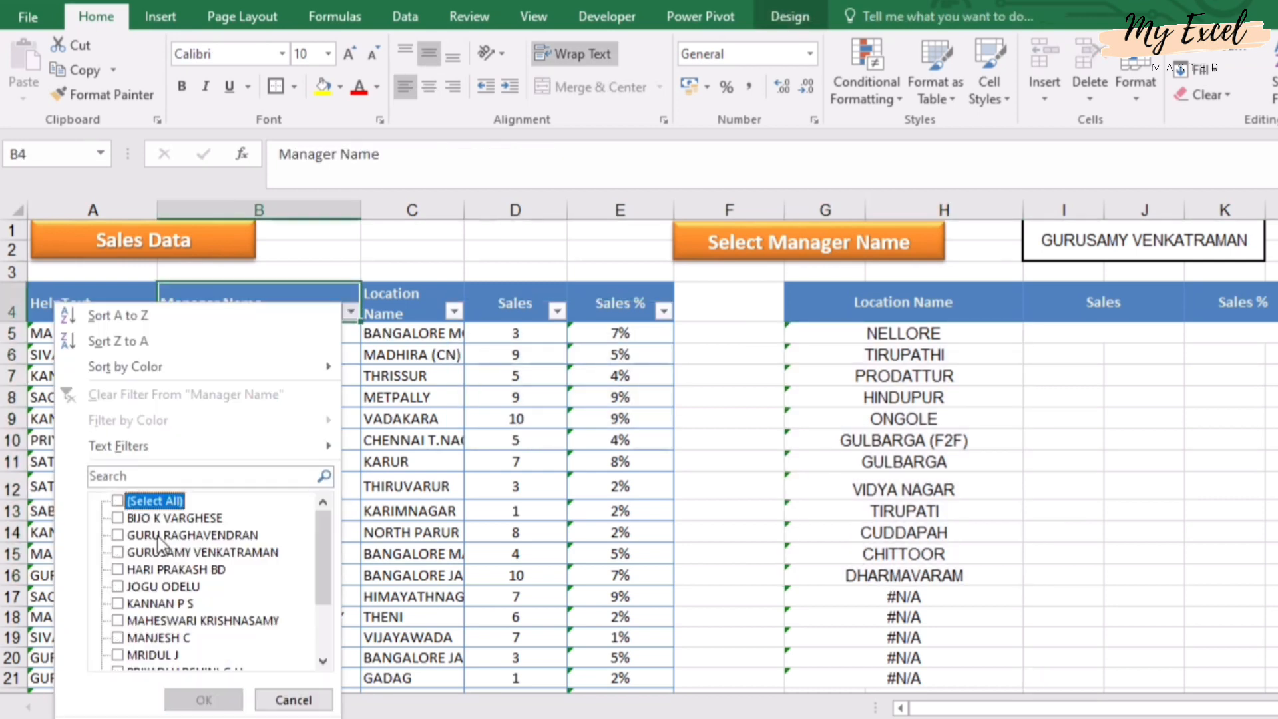
left_click(163, 553)
left_click(203, 699)
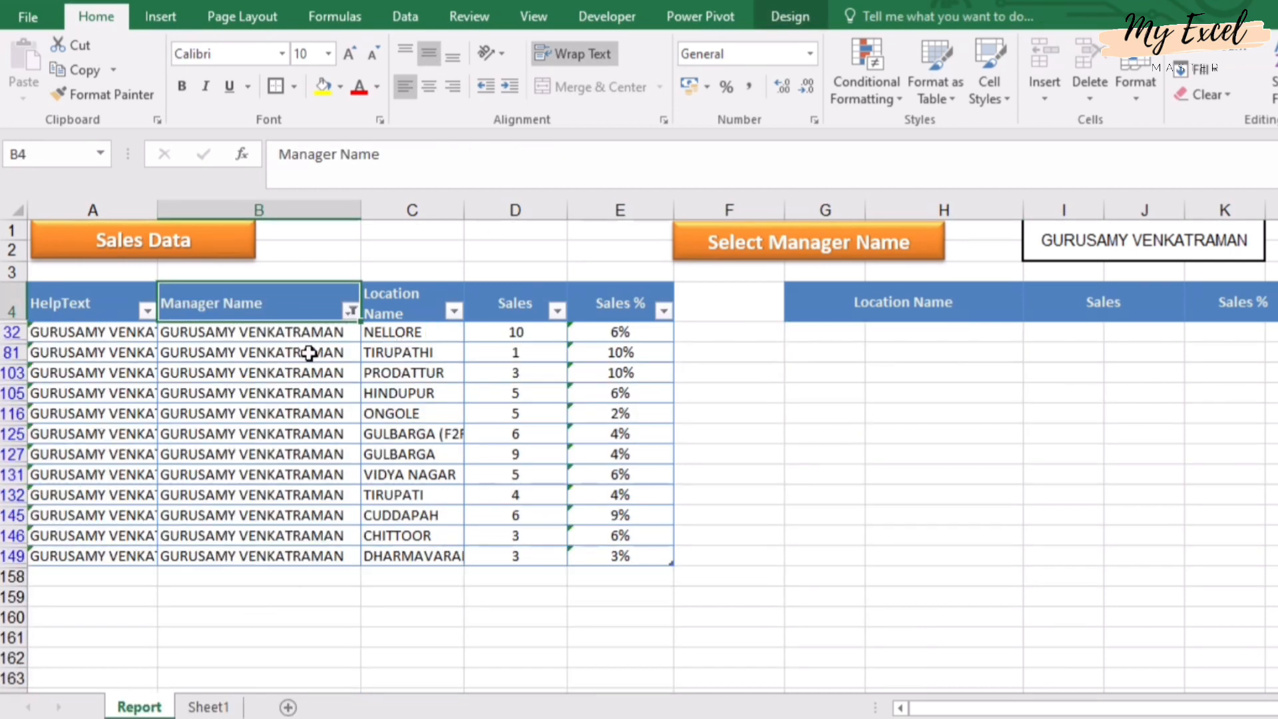
mouse_move(391, 332)
left_mouse_down()
mouse_move(409, 558)
mouse_move(379, 382)
mouse_move(388, 332)
left_mouse_up()
left_click(126, 559)
left_click(537, 468)
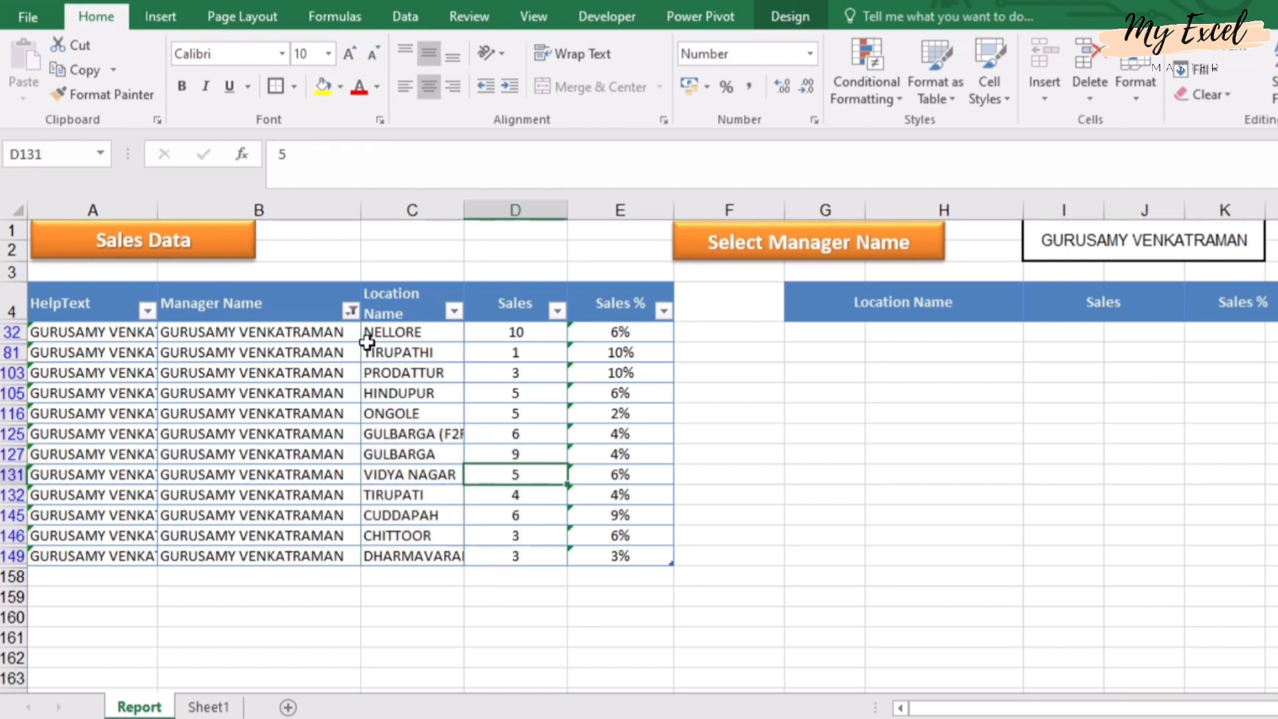
Show all managers in the sales table again by selecting every name in the Manager Name filter.
left_click(351, 310)
left_click(118, 500)
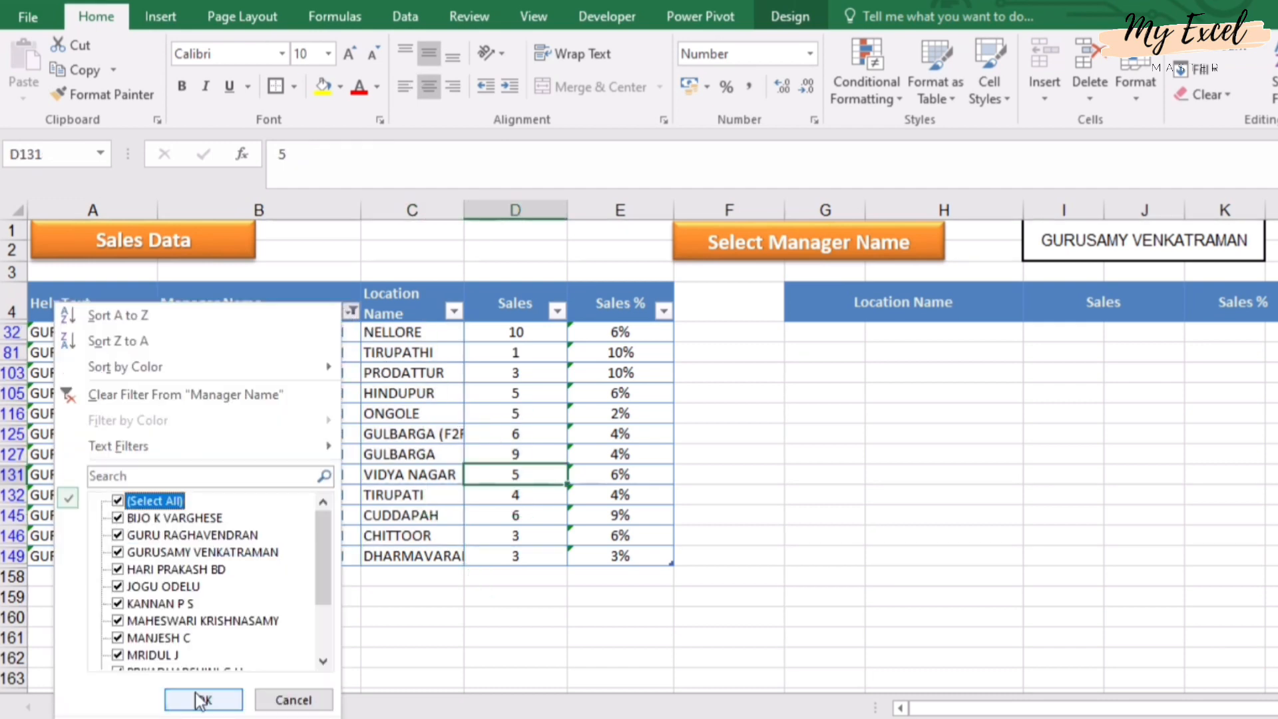
left_click(196, 699)
Wrap the G5 VLOOKUP in IFERROR with "" as the error value, and fill the formula down through row 21.
left_click(904, 333)
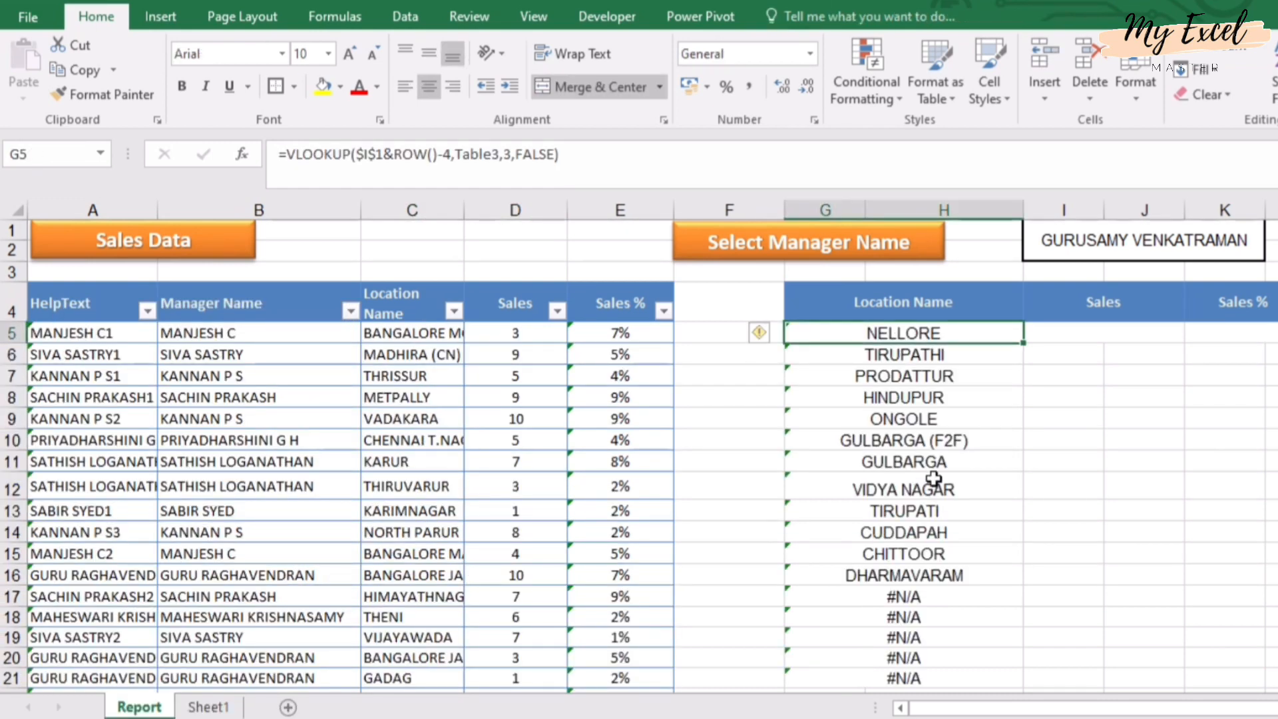
left_click(334, 157)
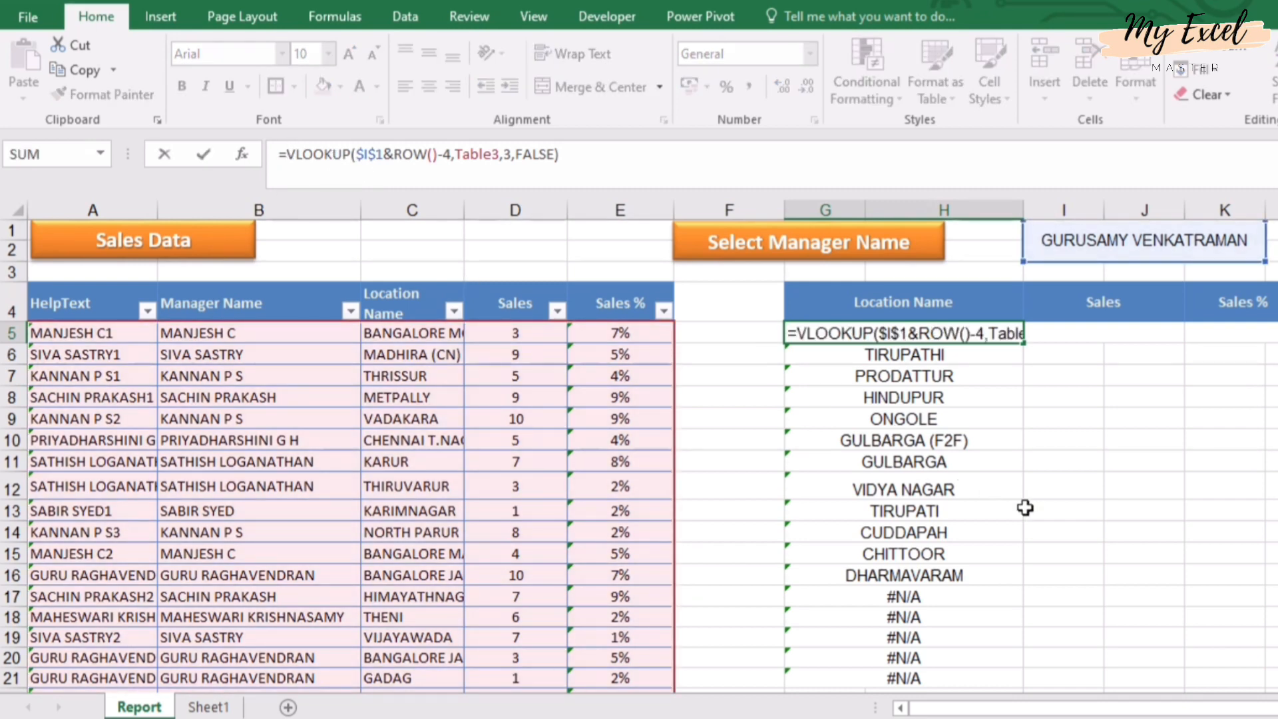
type("iferr")
key("Tab")
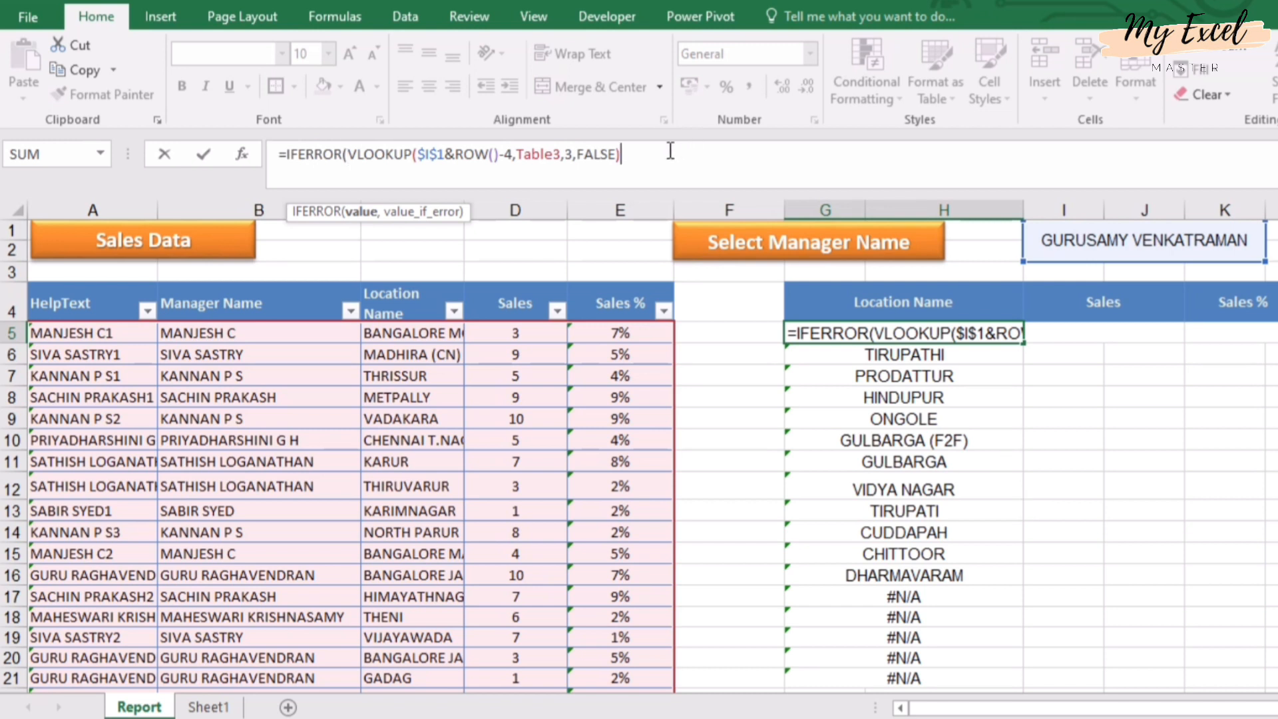
type(",")
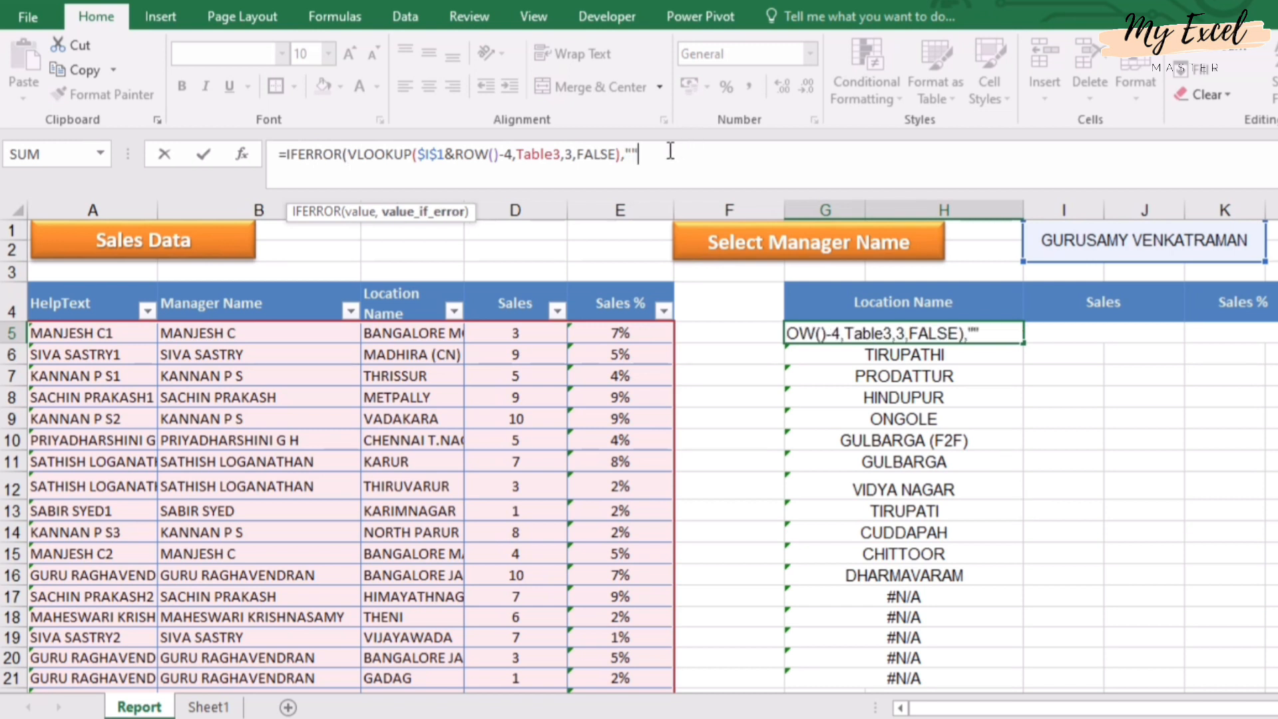
type("\"\")")
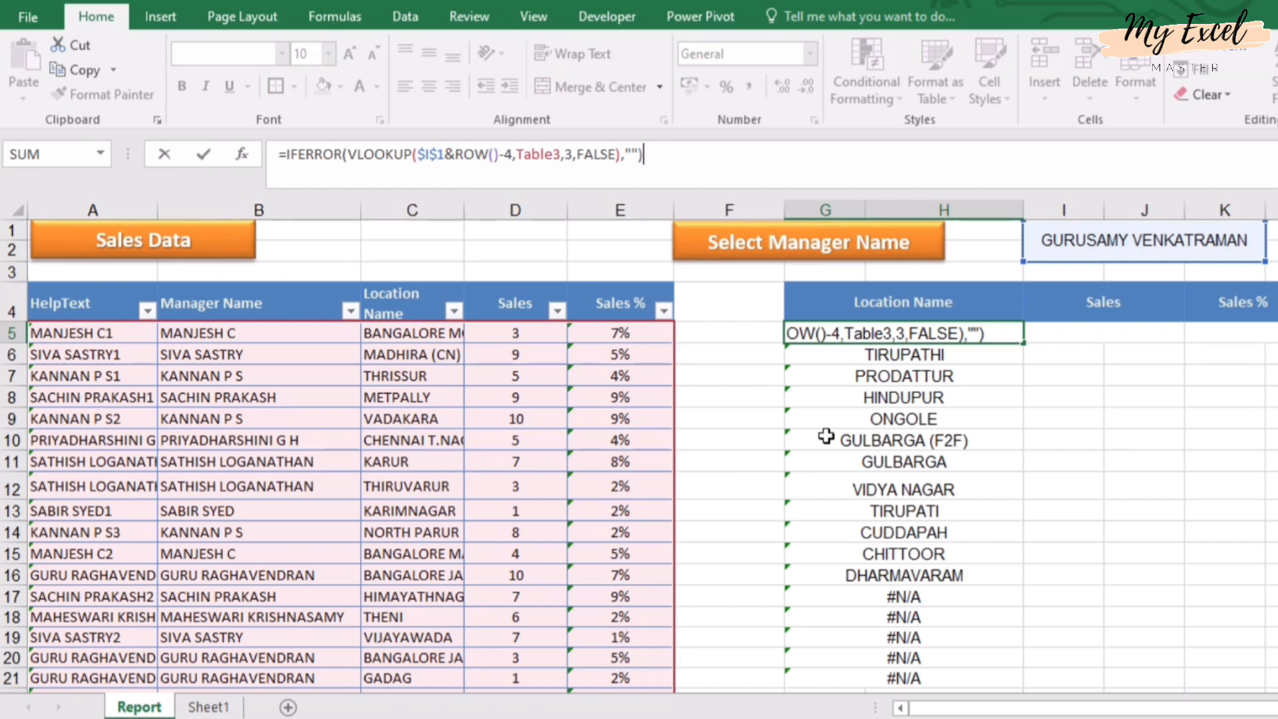
key("Return")
left_click(1008, 332)
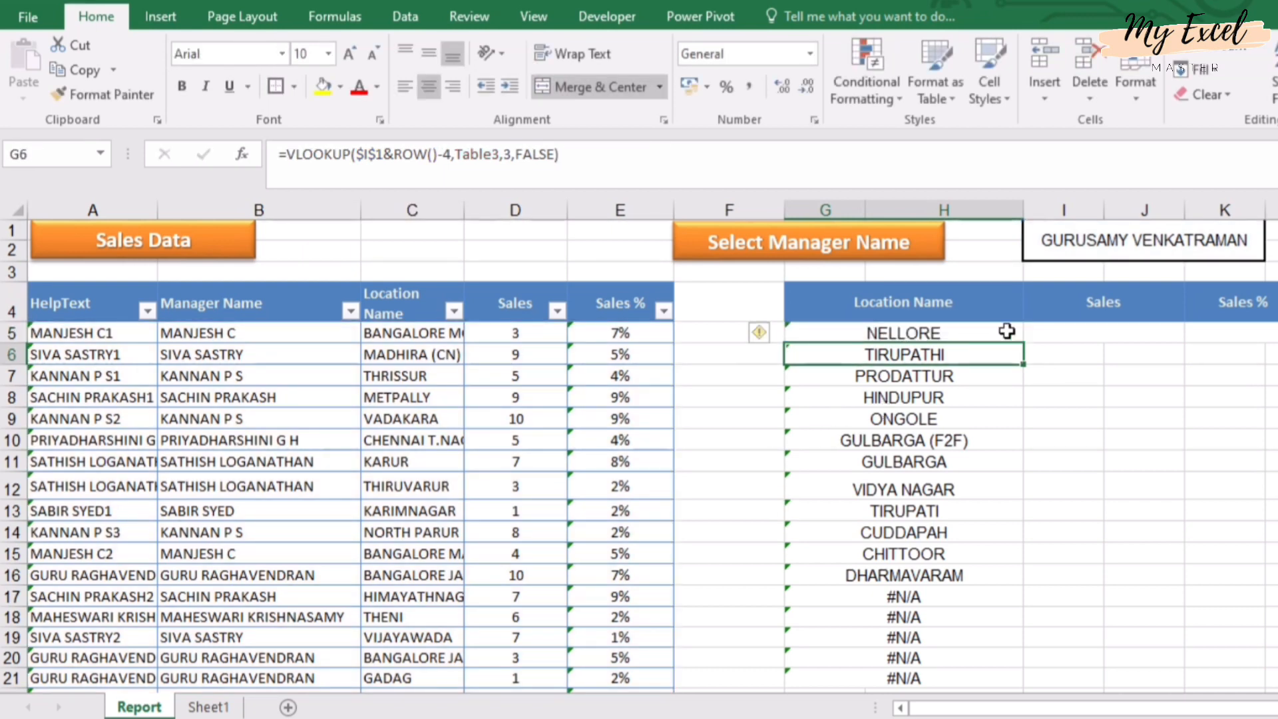
left_click_drag(1023, 343, 1016, 679)
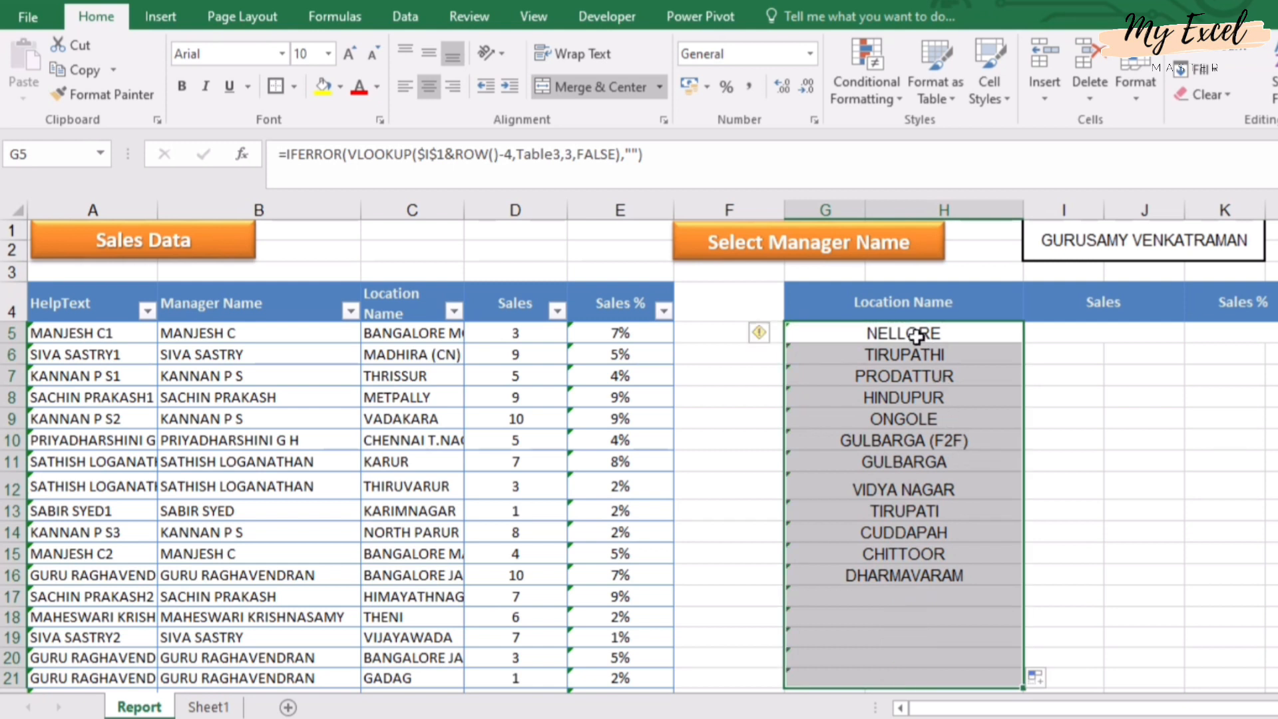
Ignore the error-check warnings on the Location Name cells G5 to G21 and check the blank cells at the end.
left_click(902, 332)
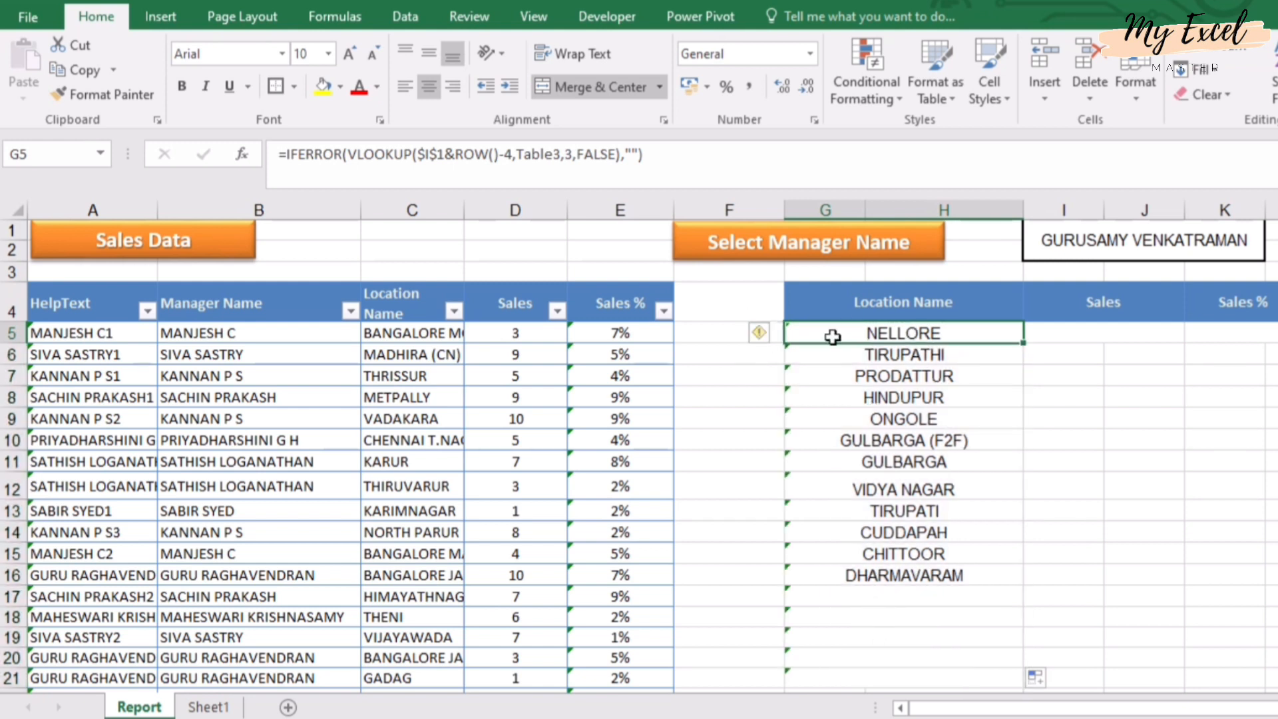
left_click_drag(856, 337, 847, 659)
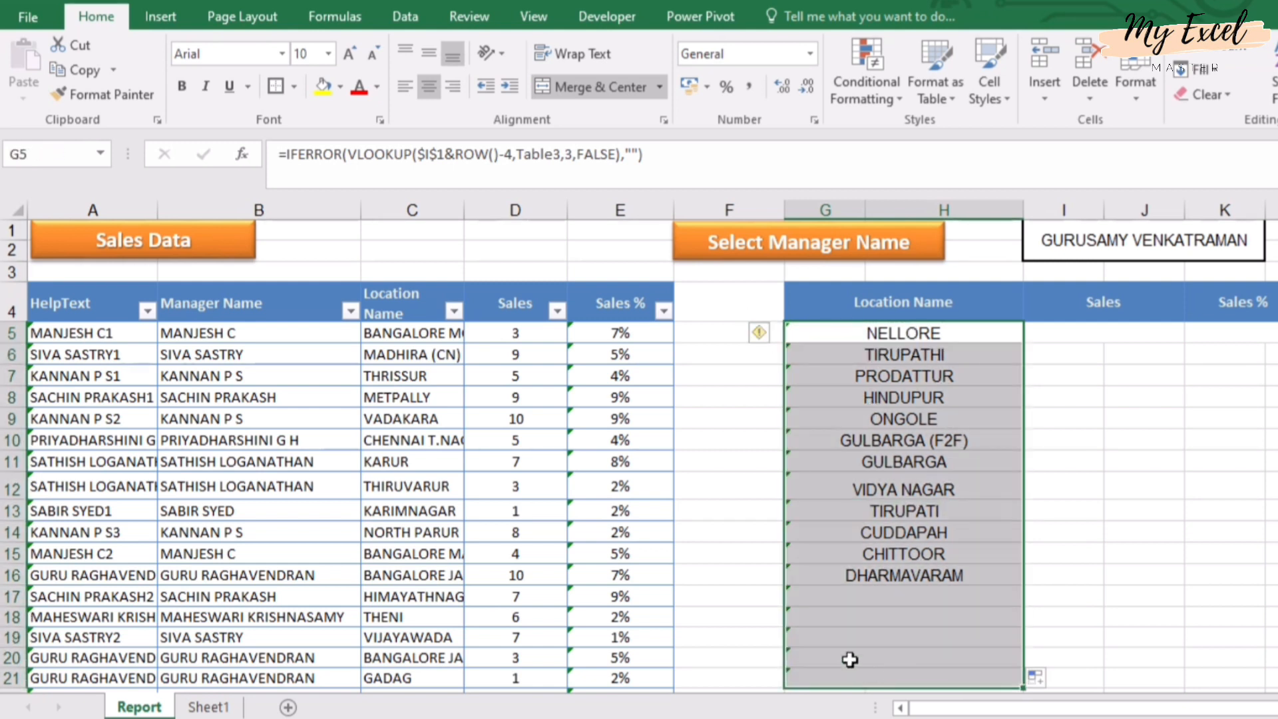
left_click(762, 335)
left_click(832, 442)
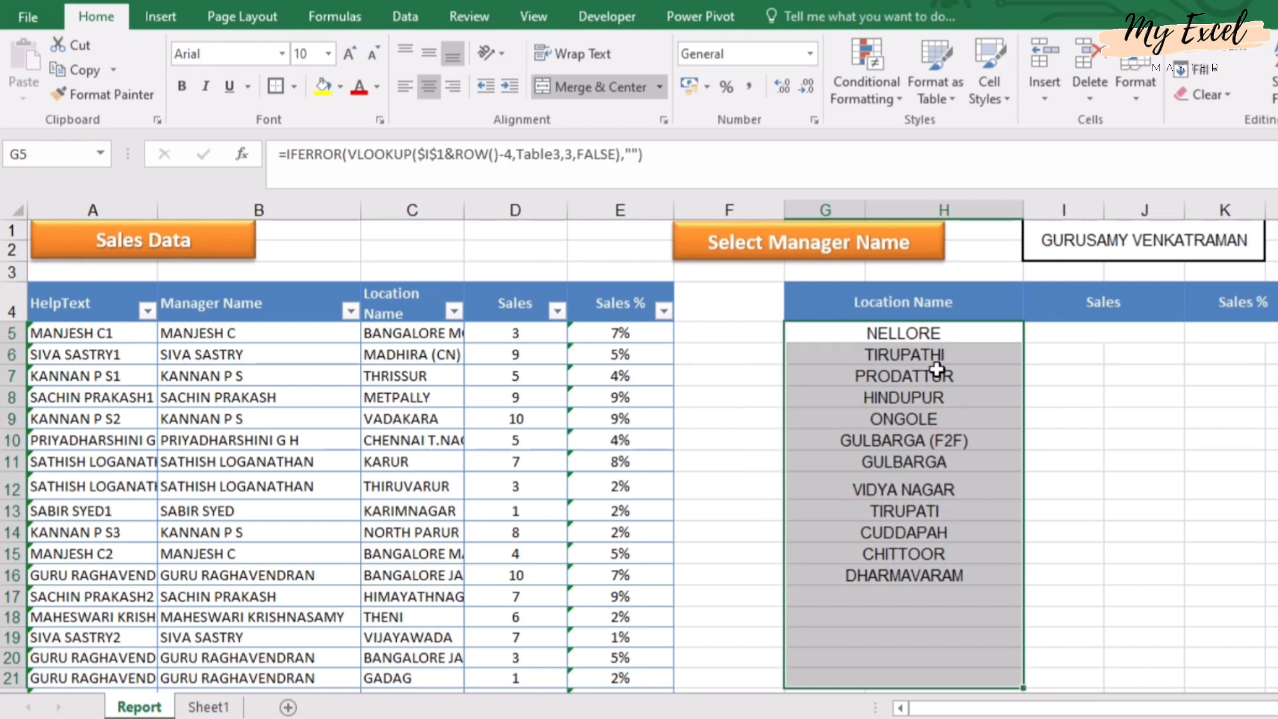
left_click(898, 332)
left_click(885, 594)
left_click(870, 653)
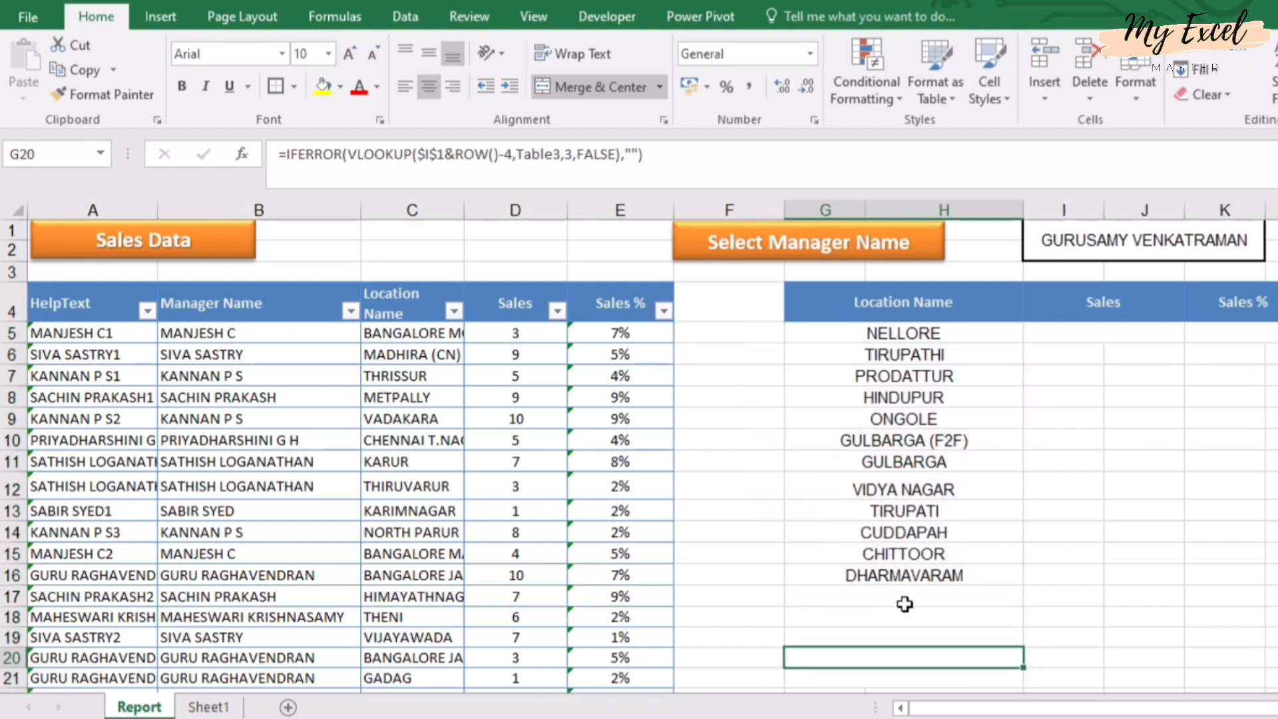
left_click(899, 599)
Copy the formula text from G5 and paste it into I5, the first cell of the report's Sales column.
left_click(1014, 336)
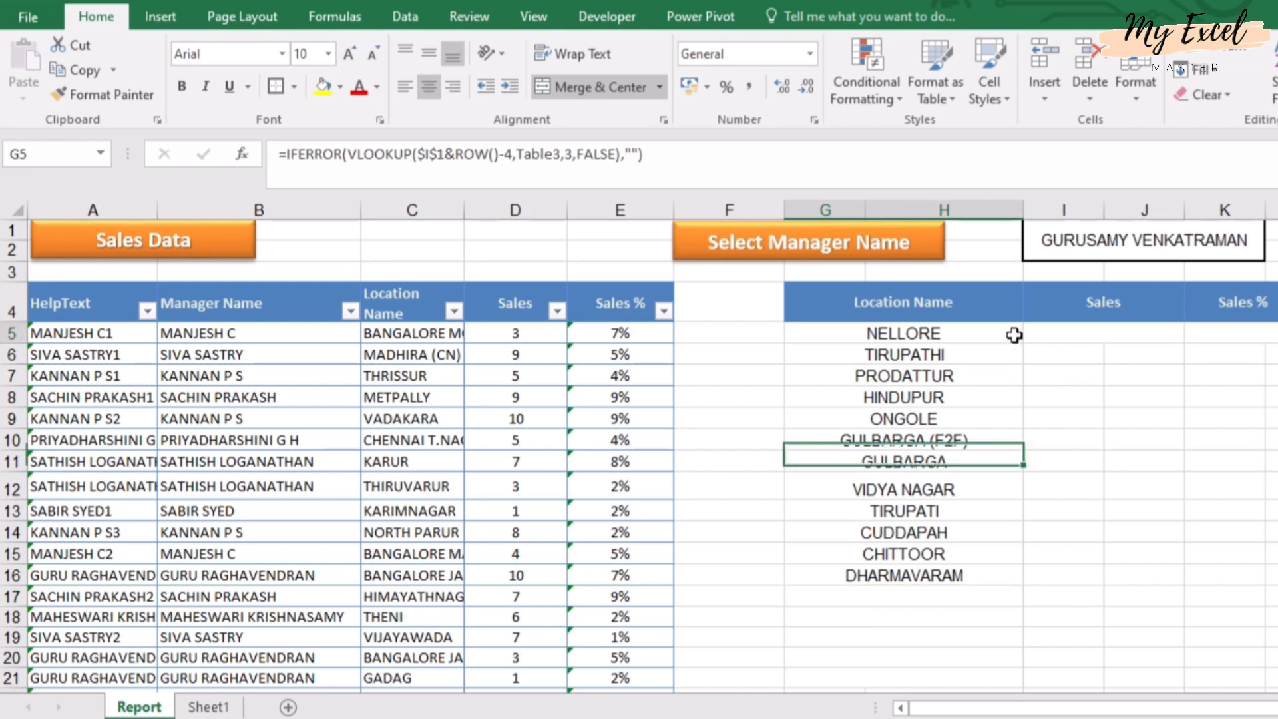
left_click(1056, 338)
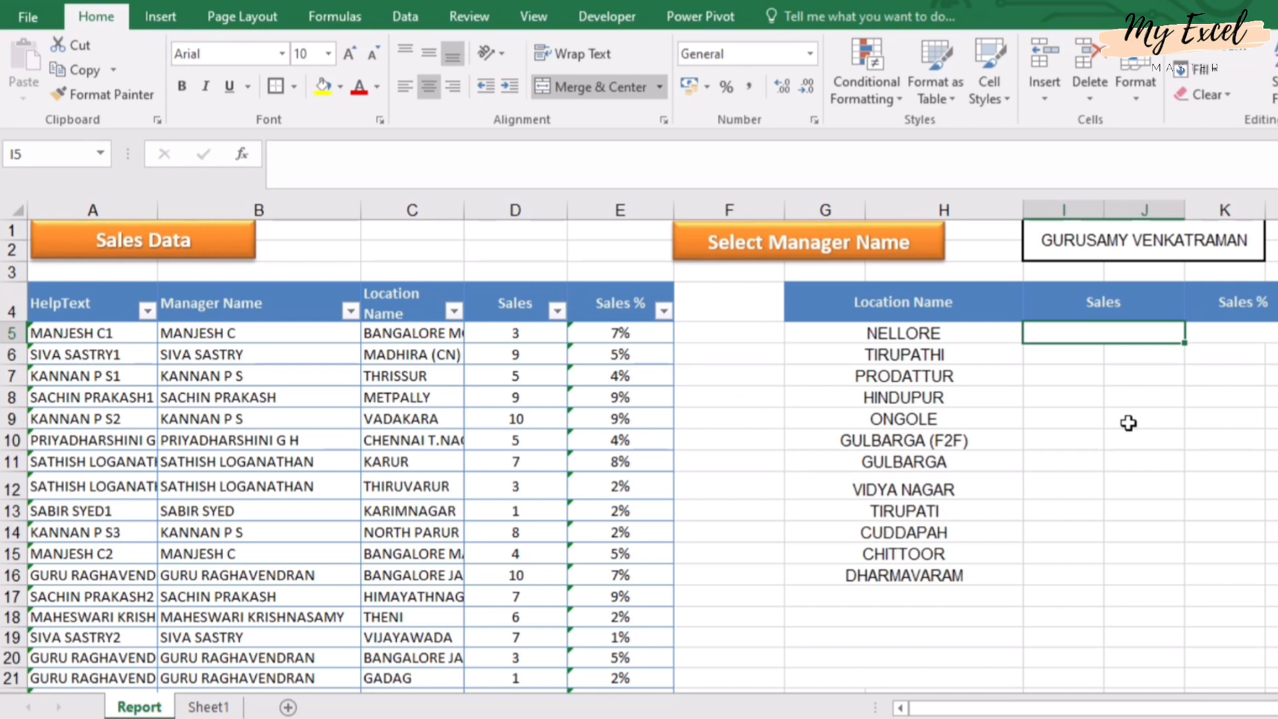
left_click(948, 329)
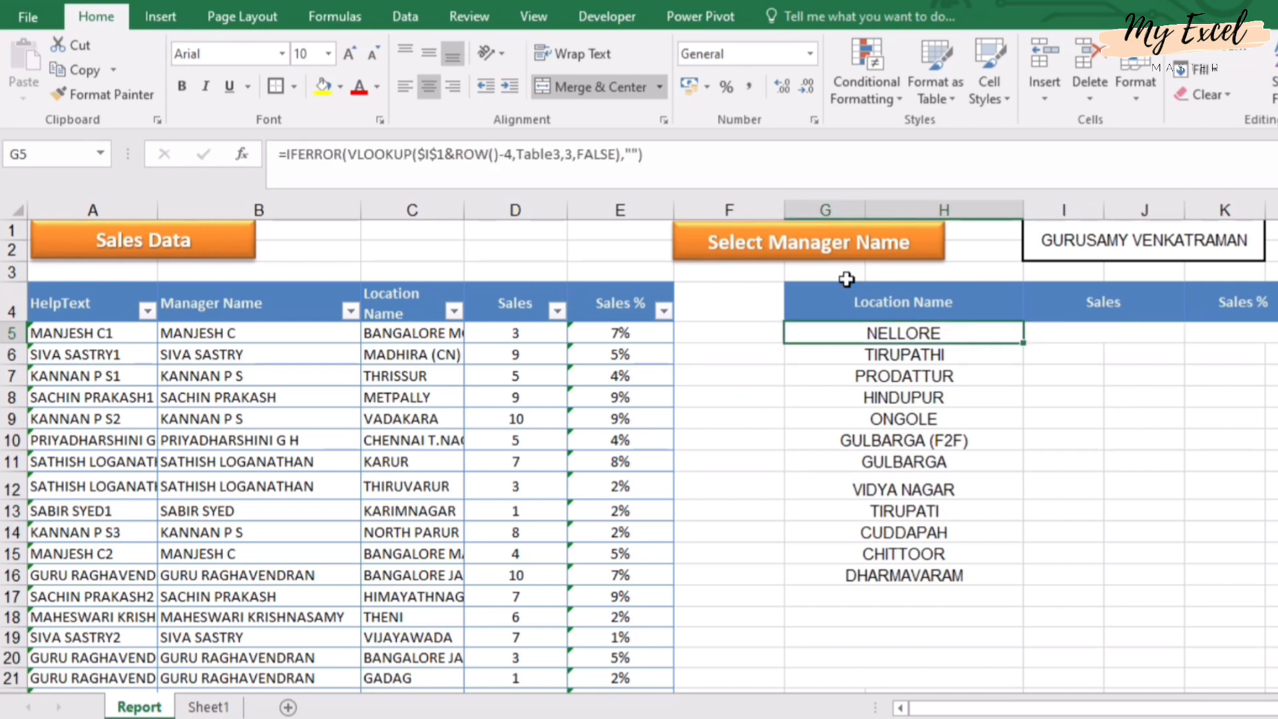
left_click_drag(651, 155, 280, 159)
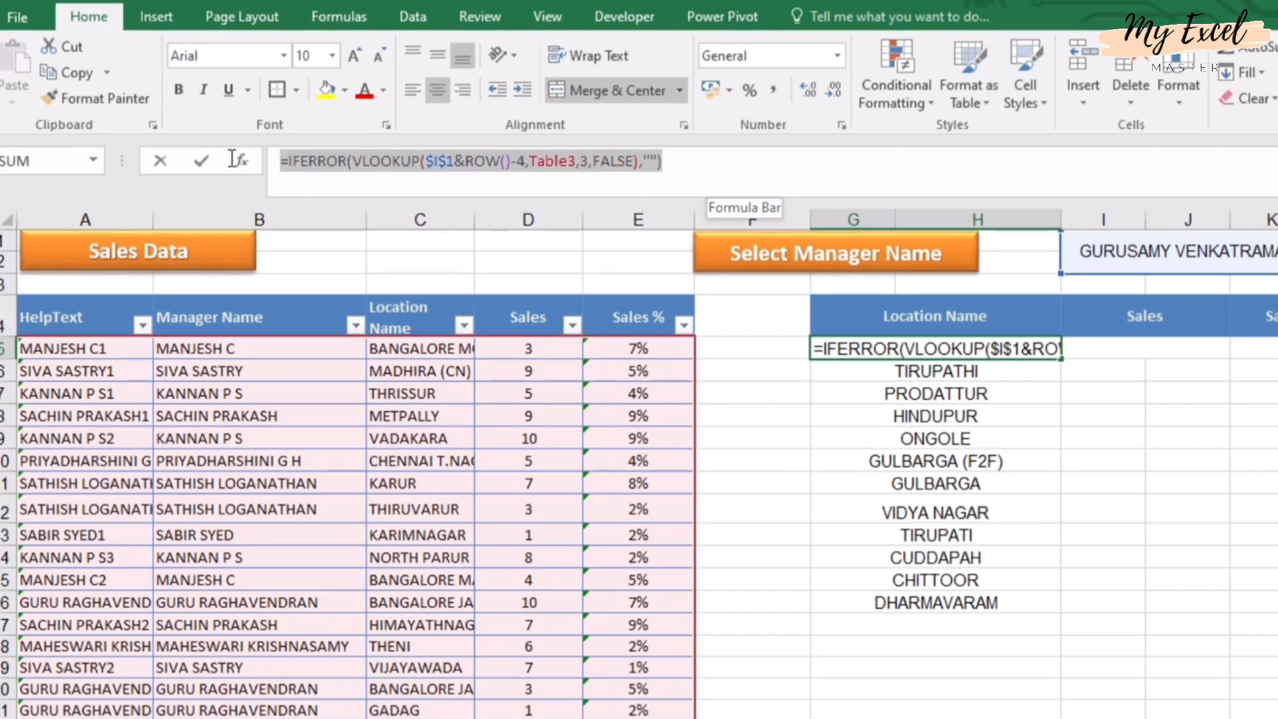
key("ctrl+c")
key("Escape")
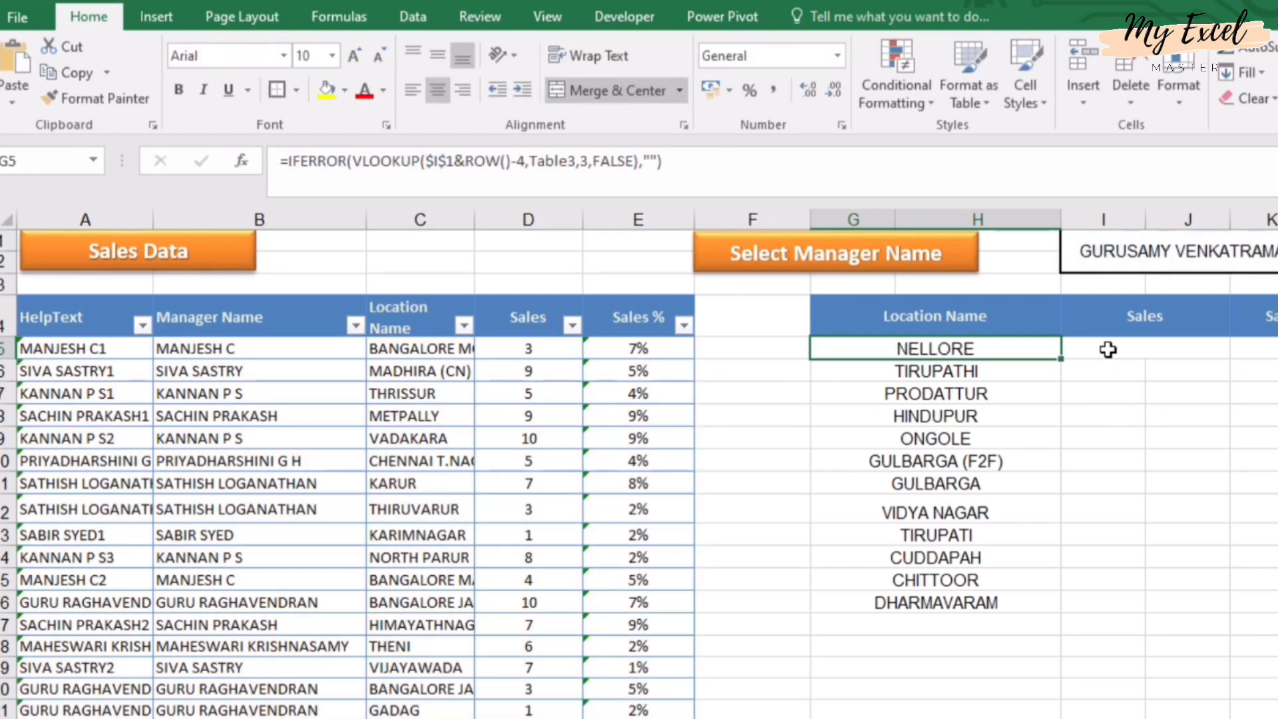
left_click(1107, 350)
left_click(650, 189)
key("ctrl+v")
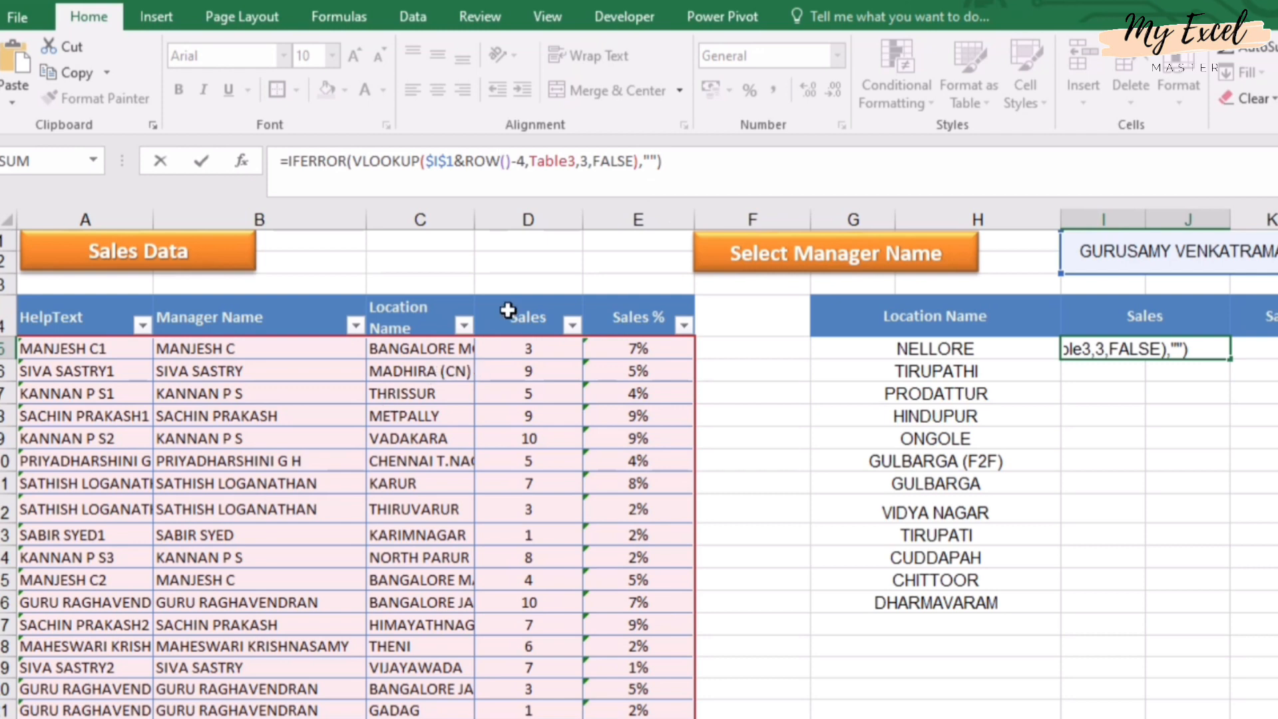
Change the VLOOKUP column index in the I5 formula to 4.
left_click(582, 161)
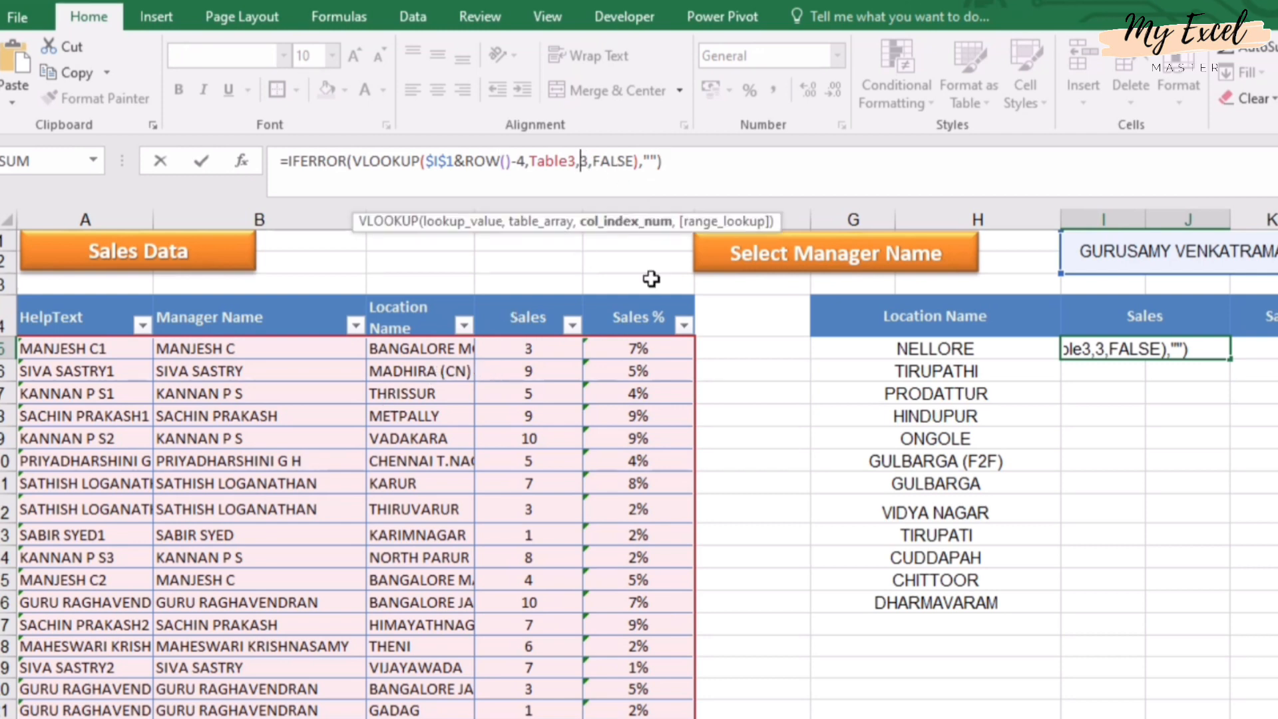
key("Delete")
type("4")
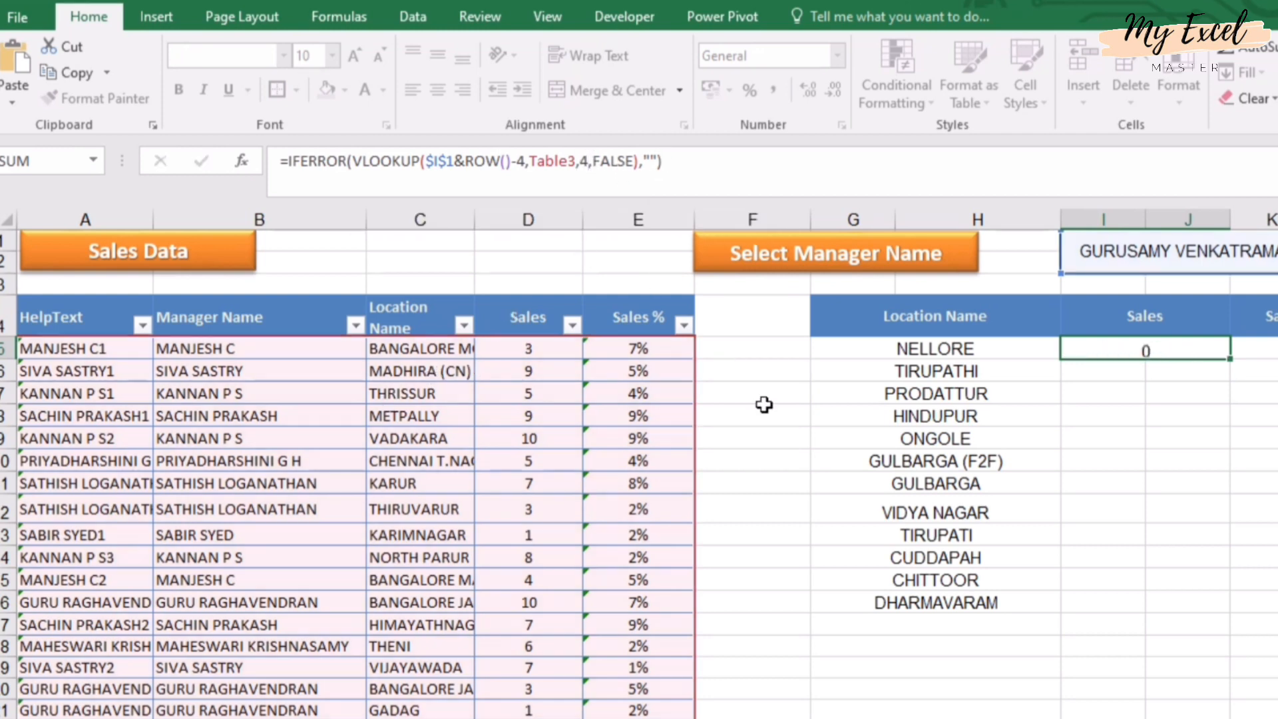
key("Return")
left_click(1186, 346)
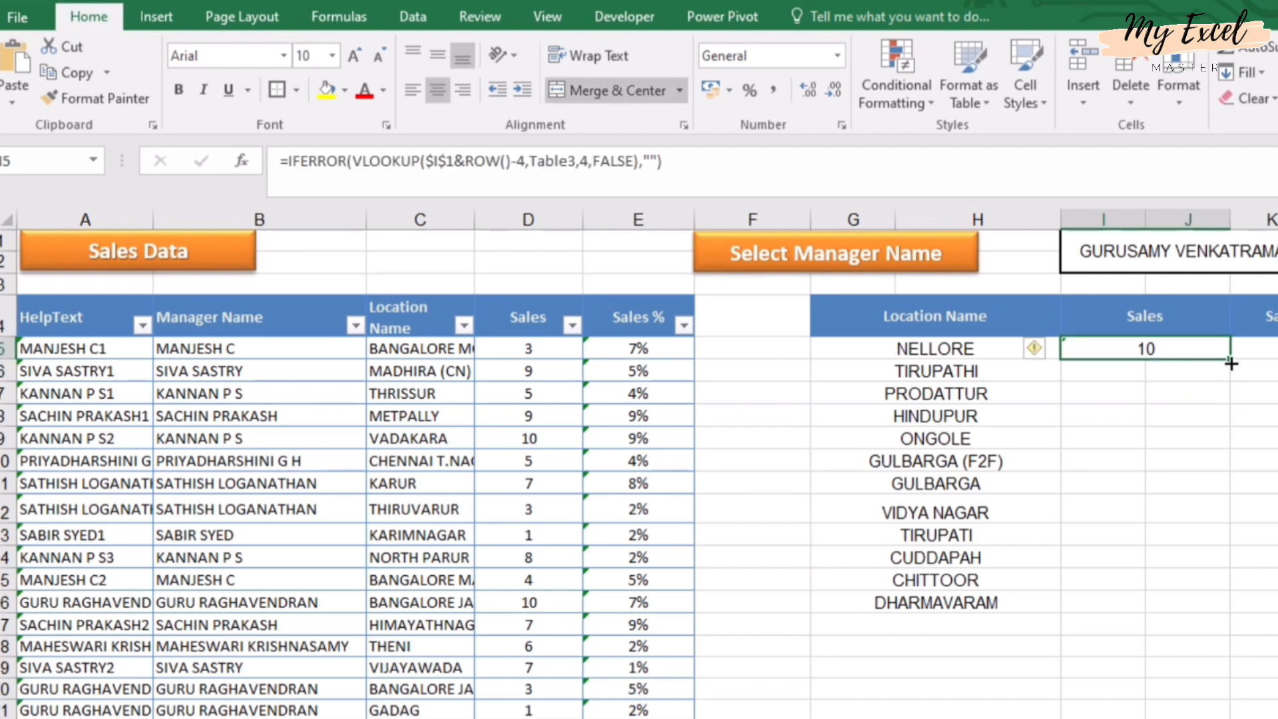
Fill the I5 Sales formula down through row 21 and ignore the error-check warnings on those cells.
left_click_drag(1229, 374, 1224, 714)
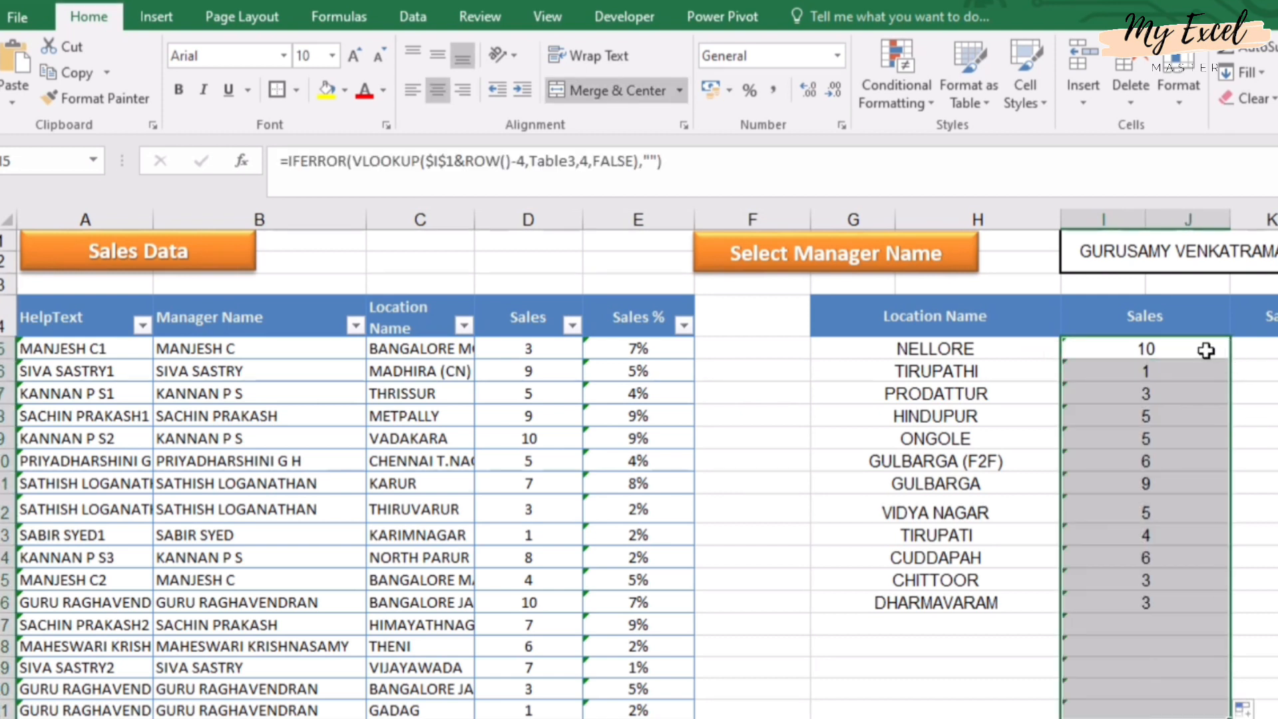
left_click(1157, 352)
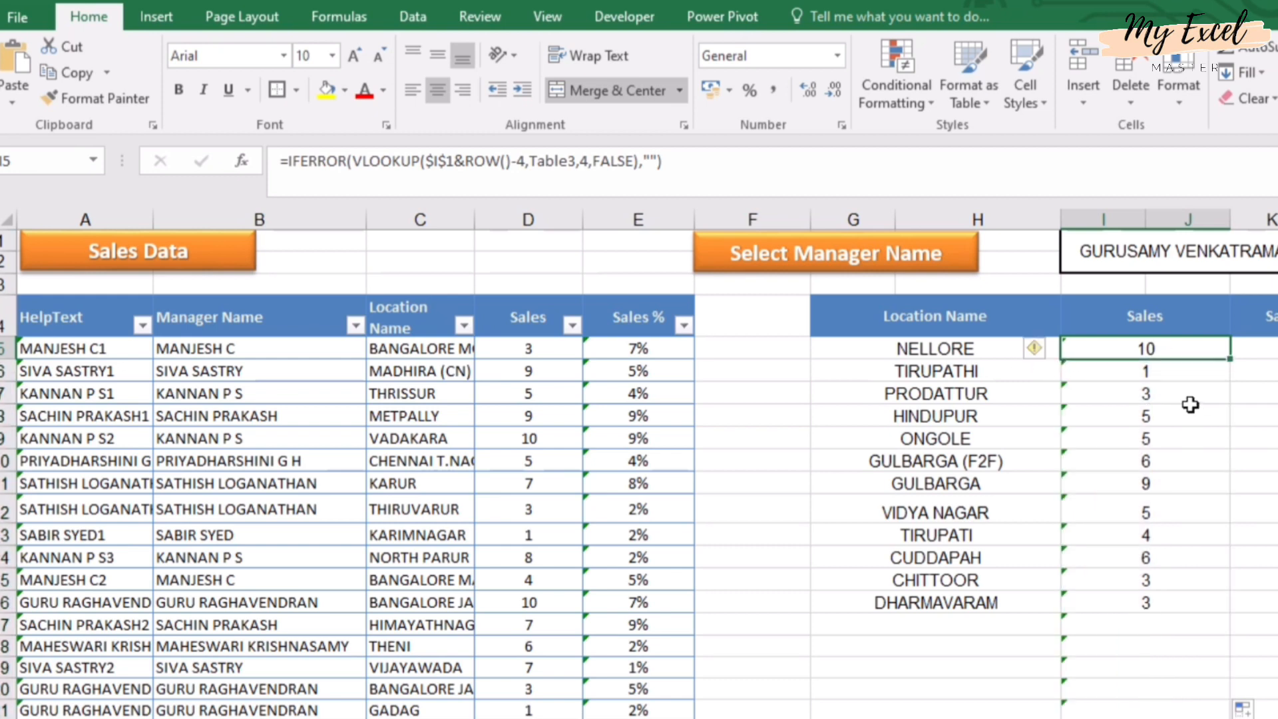
left_click(1147, 703, "shift")
left_click(1039, 348)
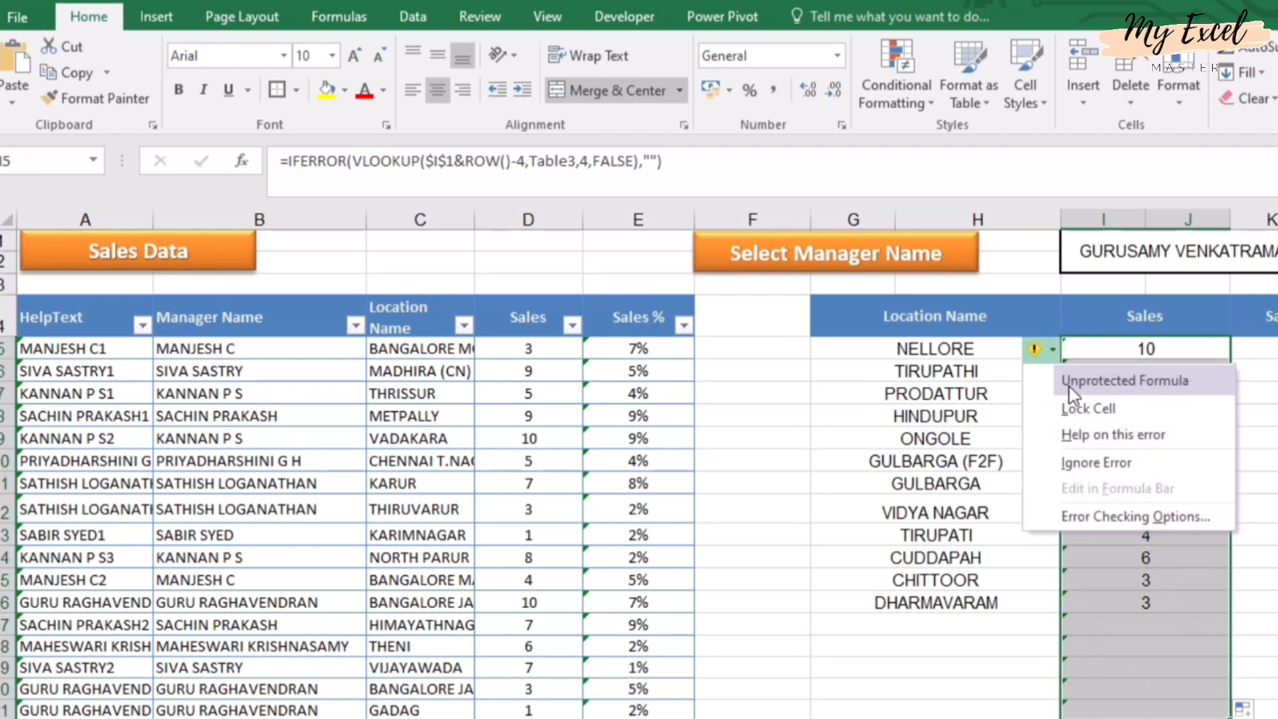
left_click(1109, 461)
Paste the copied formula into K5, the first Sales % cell of the report, with the VLOOKUP column index changed to 5.
left_click(1268, 350)
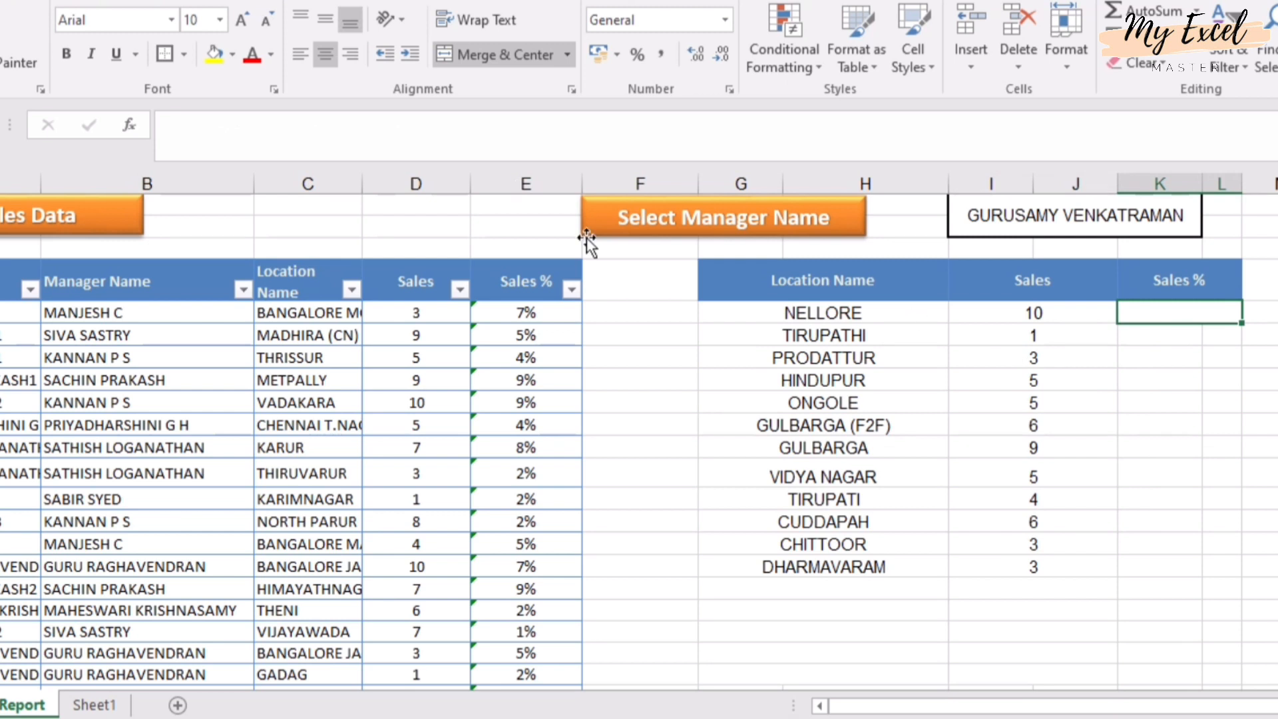
left_click(394, 126)
key("ctrl+v")
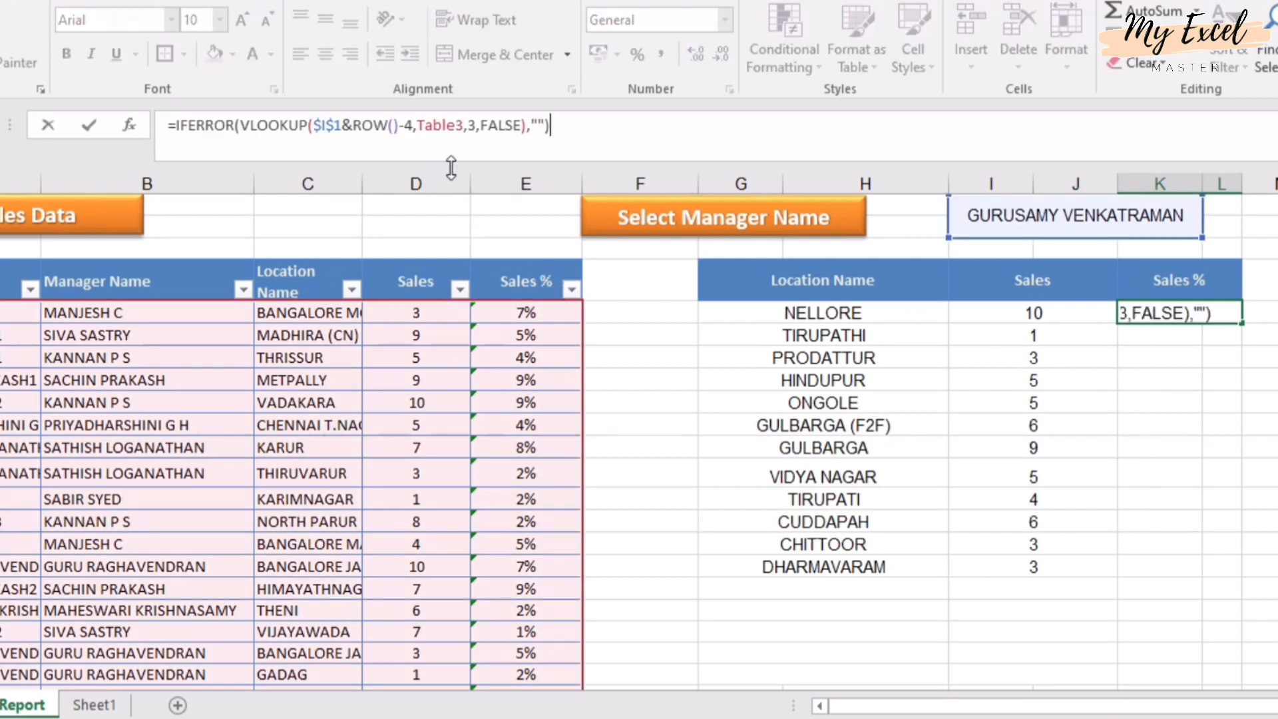
left_click(469, 127)
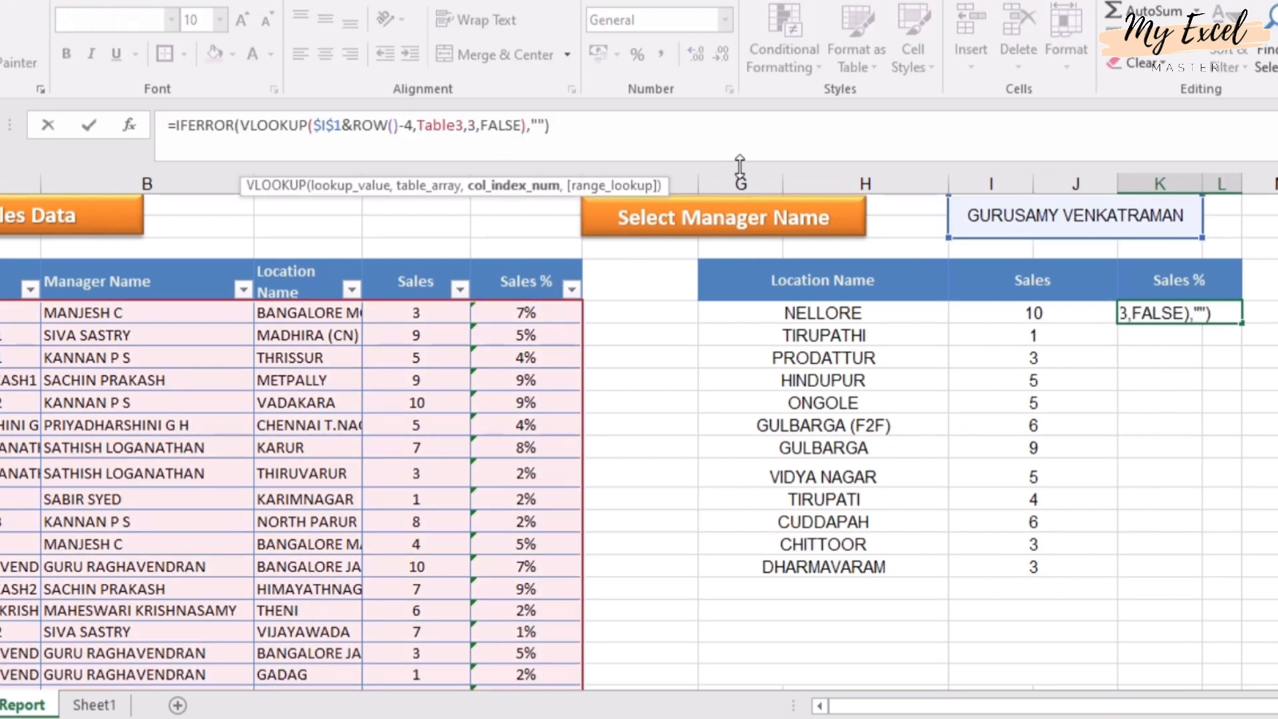
key("Delete")
type("5")
key("Return")
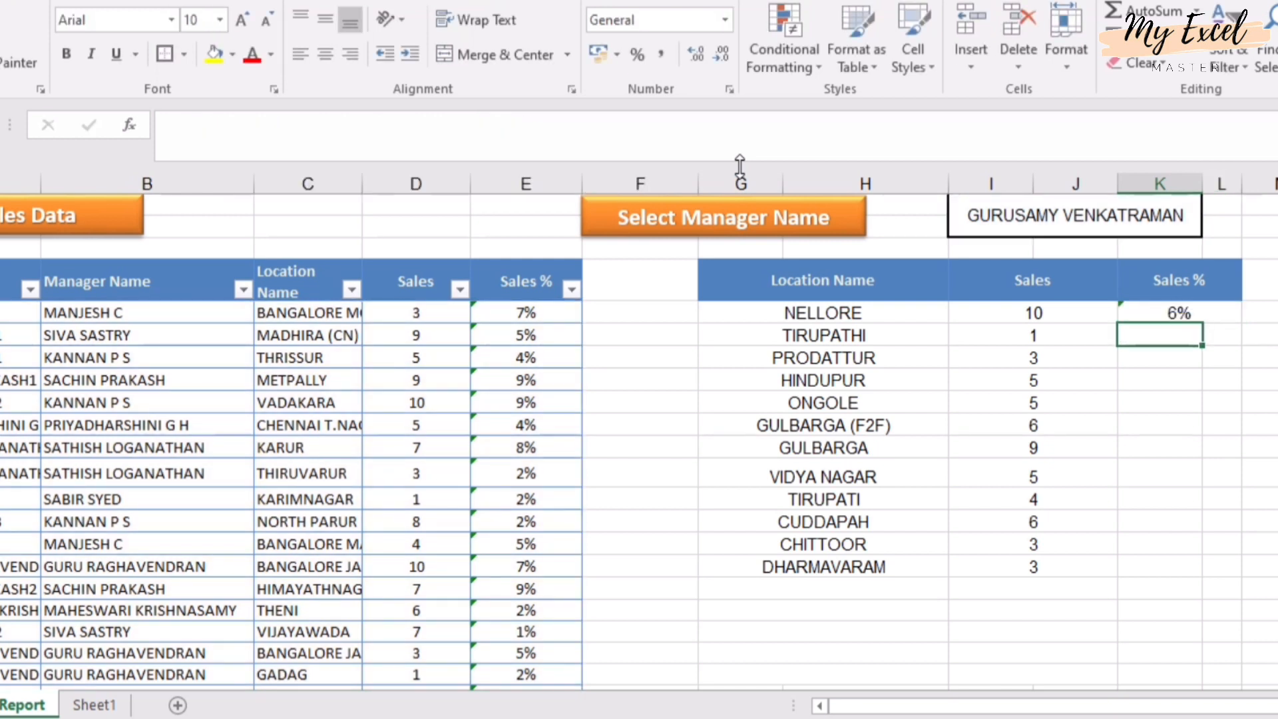
Fill the K5 Sales % formula down through row 21 and ignore the error-check warnings on those cells.
left_click(1188, 312)
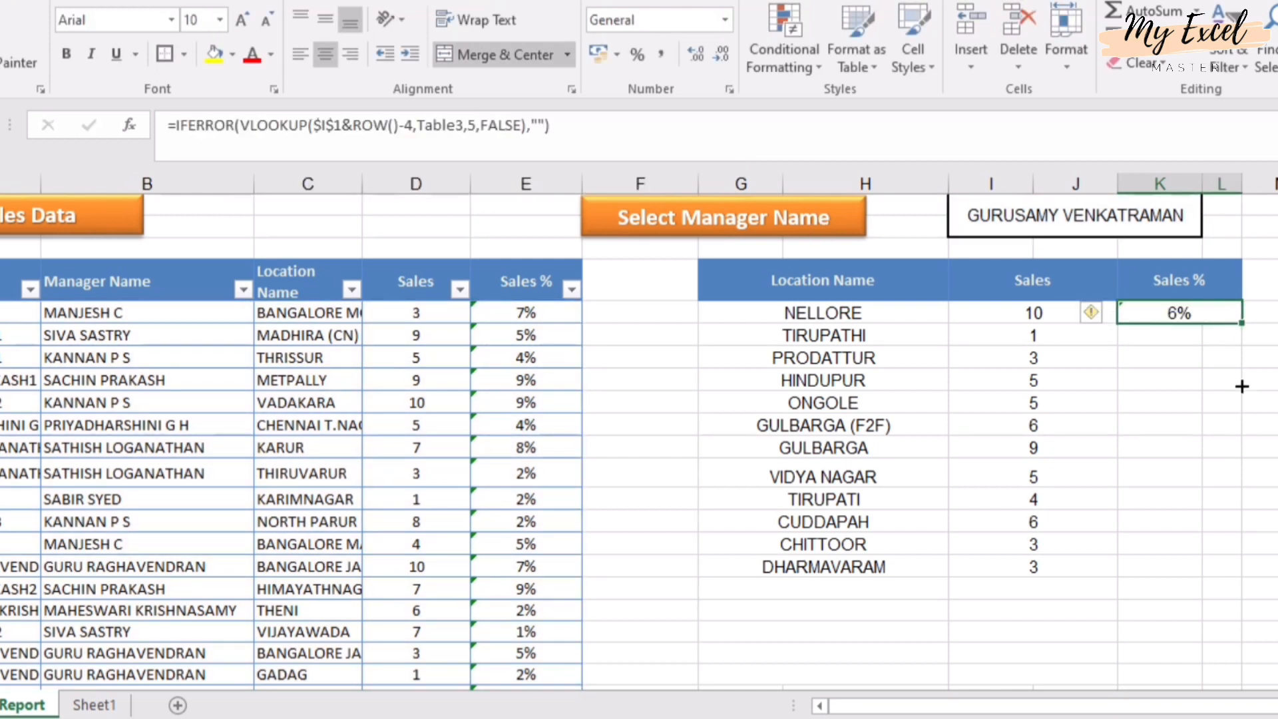
left_click_drag(1242, 386, 1242, 682)
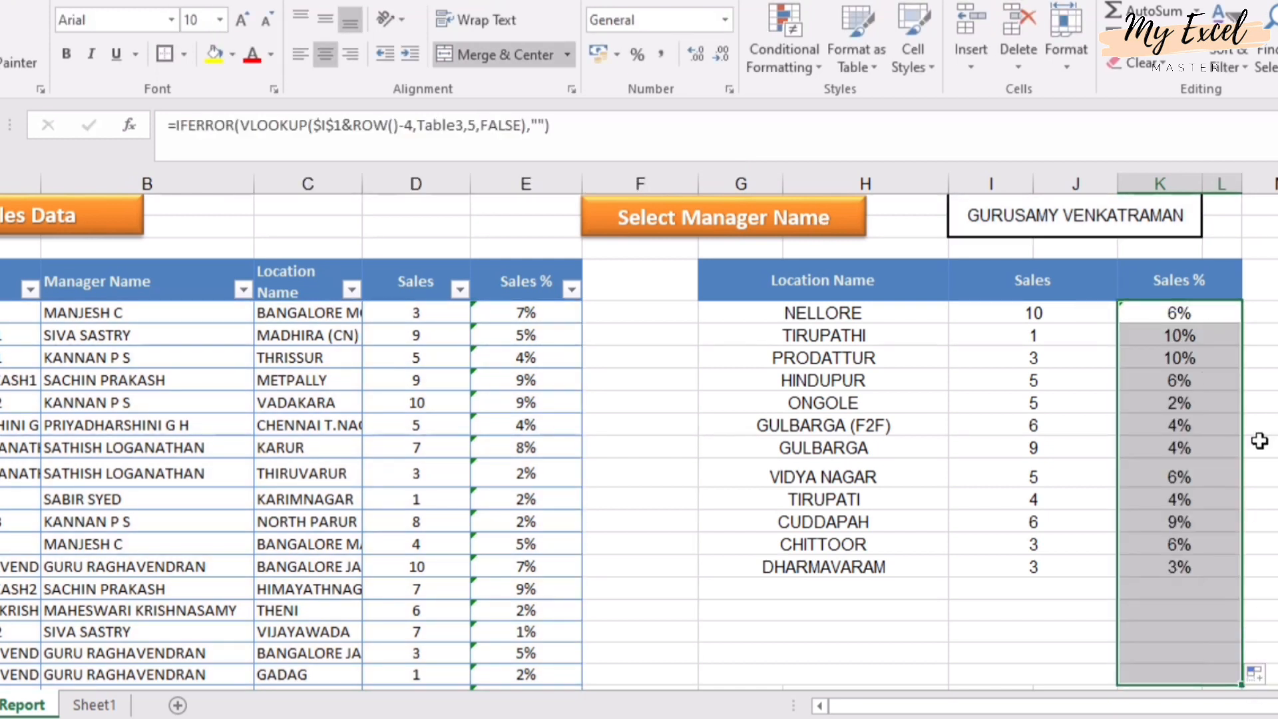
left_click(1156, 311)
left_click(1181, 667, "shift")
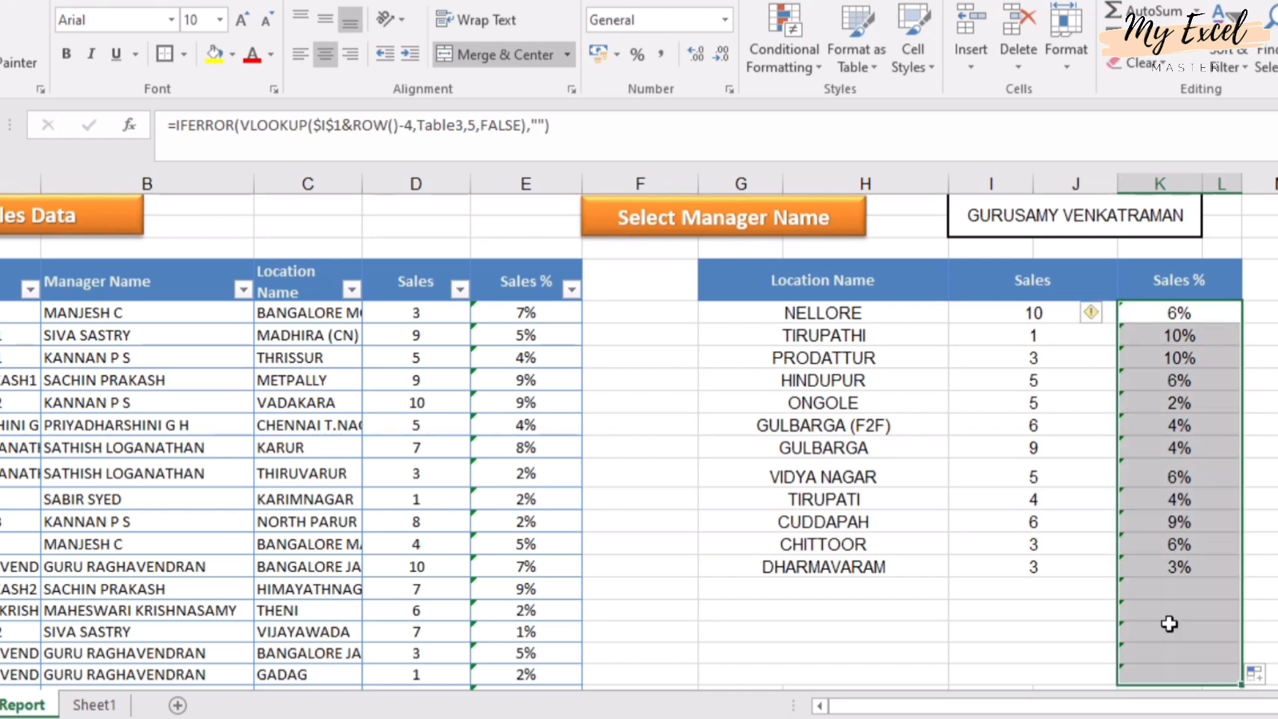
left_click(1095, 313)
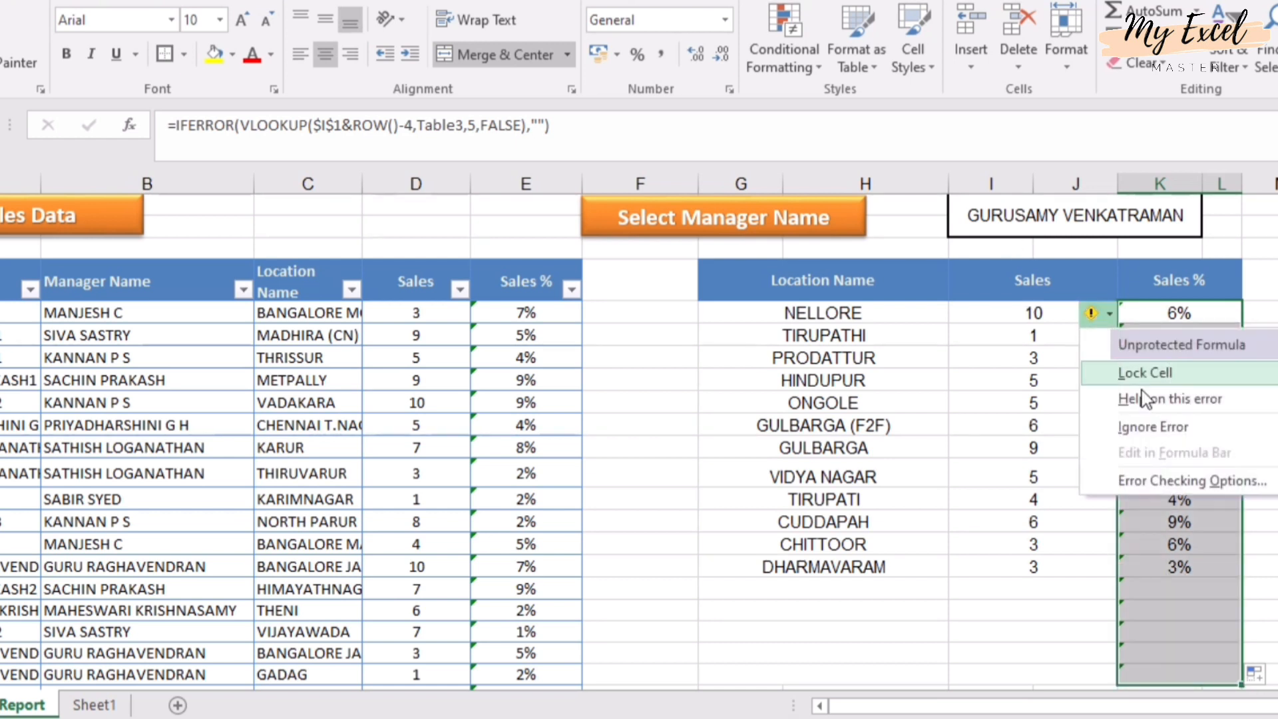
left_click(1159, 424)
left_click(840, 373)
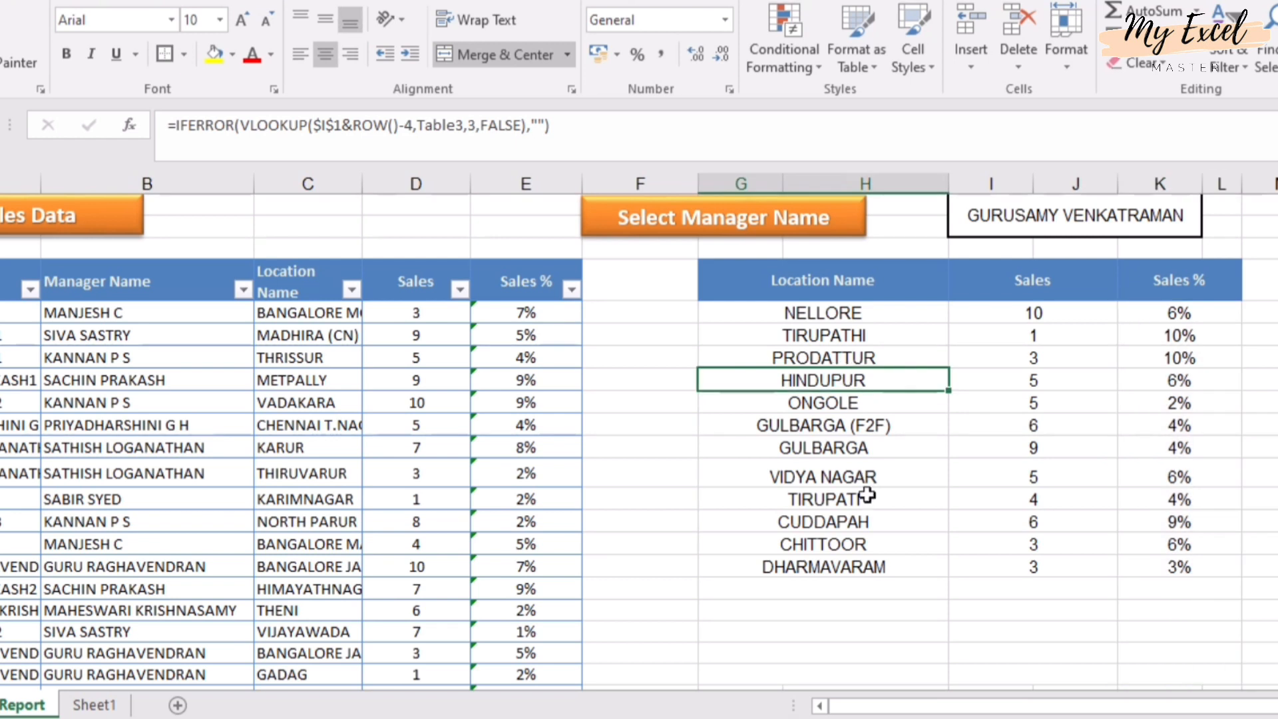
left_click(875, 495)
left_click(644, 520)
Test the I1 drop-down by choosing the manager four entries below the current one, and check the report's Location Name cells.
left_click(1080, 228)
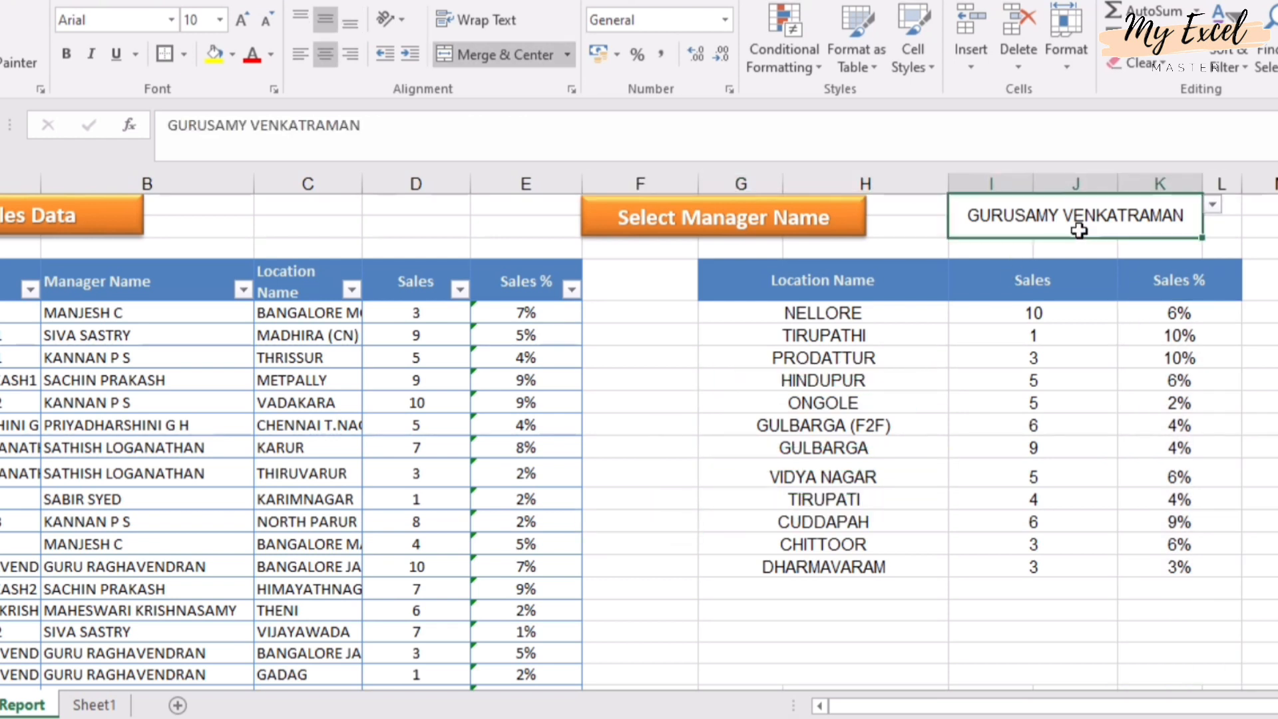
left_click(1213, 206)
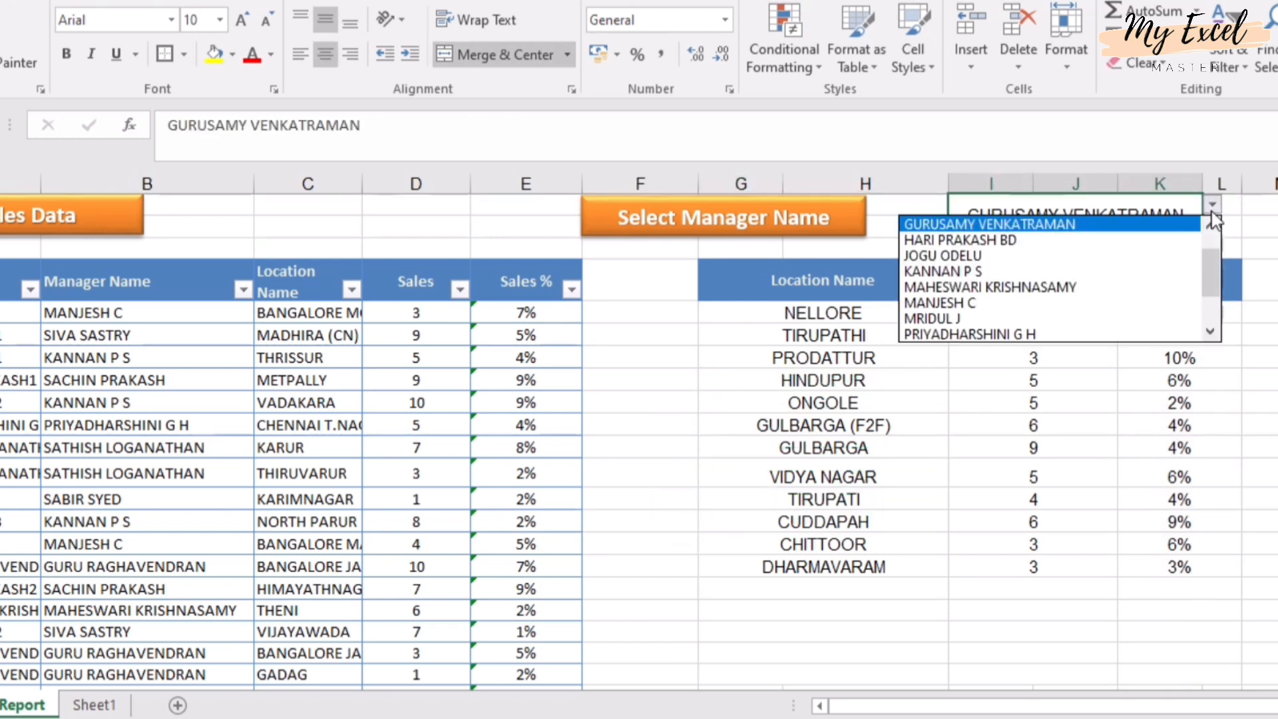
left_click(973, 288)
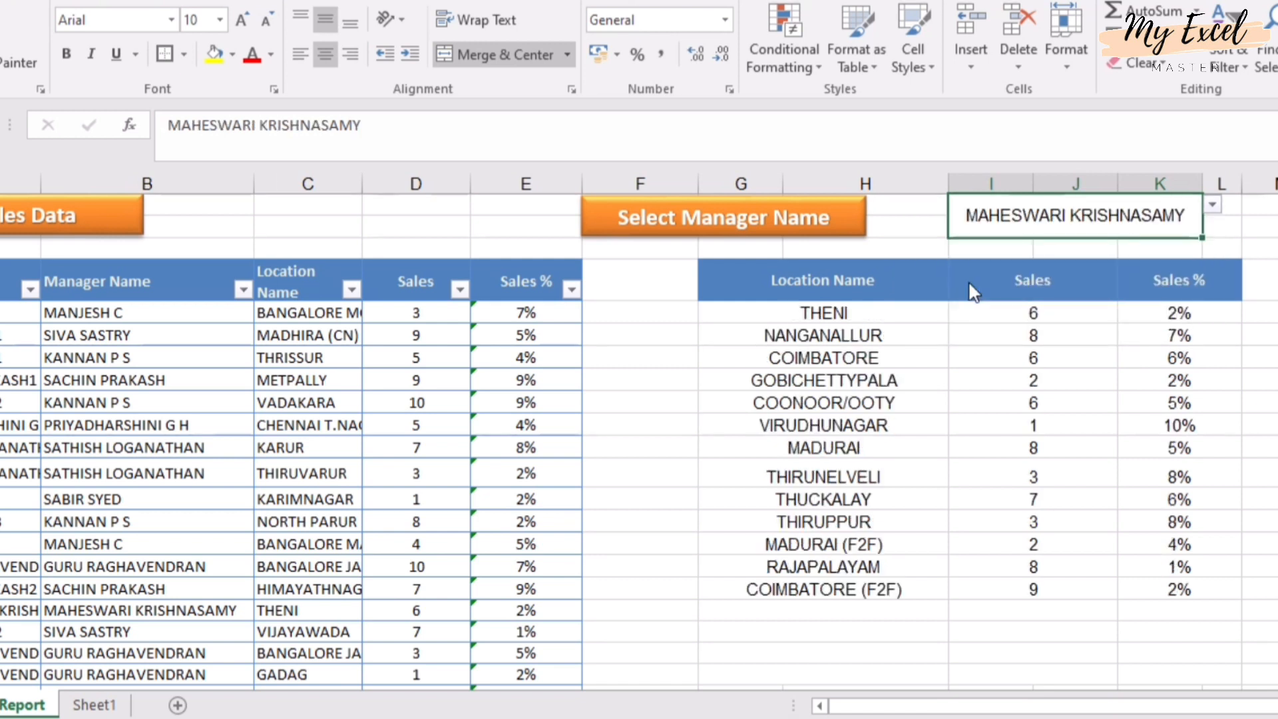
left_click(873, 341)
left_click(846, 453)
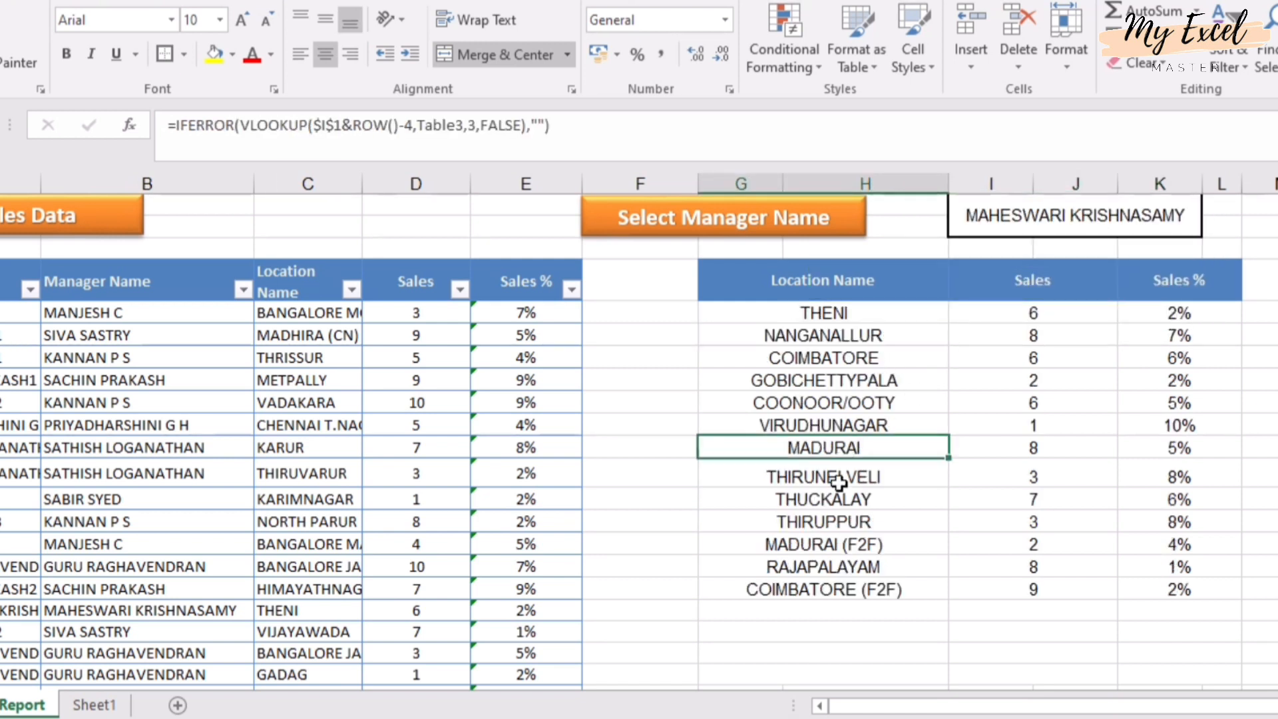
left_click(832, 567)
left_click(824, 399)
left_click(819, 334)
left_click(825, 474)
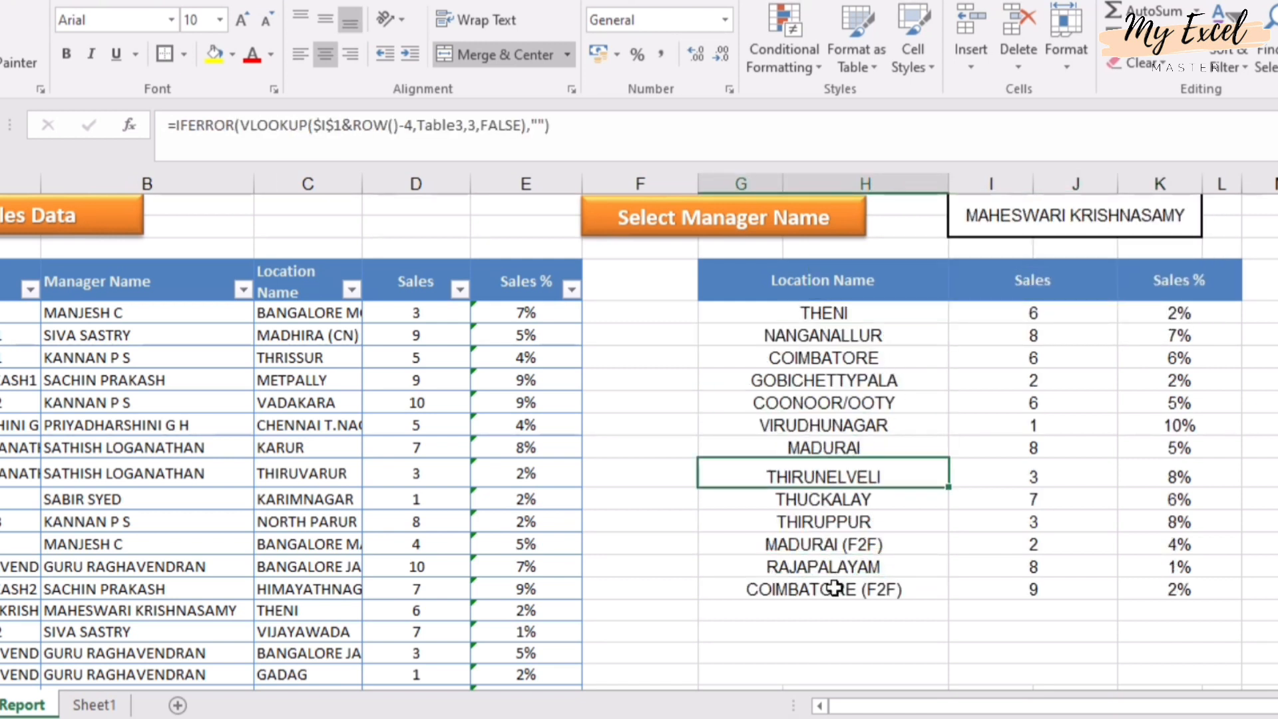
Switch I1 to the manager six entries further down the list, and from there to the one directly below.
left_click(1166, 217)
left_click(1212, 205)
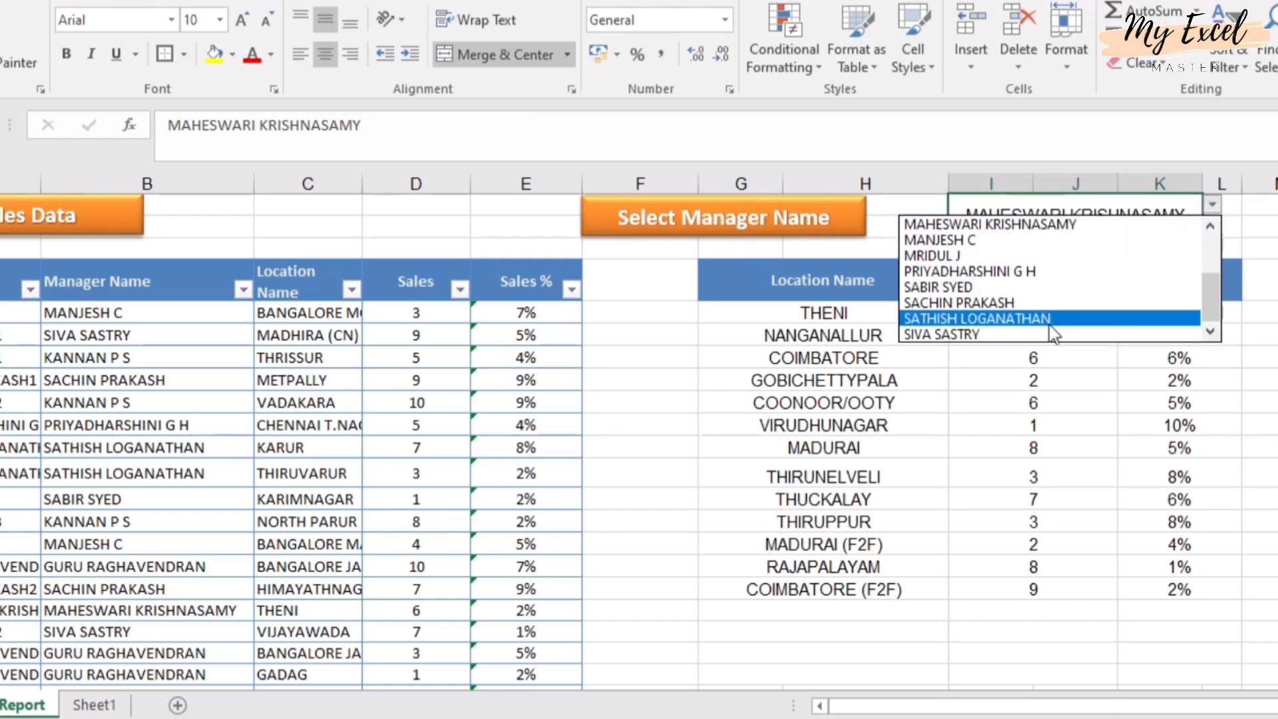
left_click(1049, 318)
left_click(1210, 206)
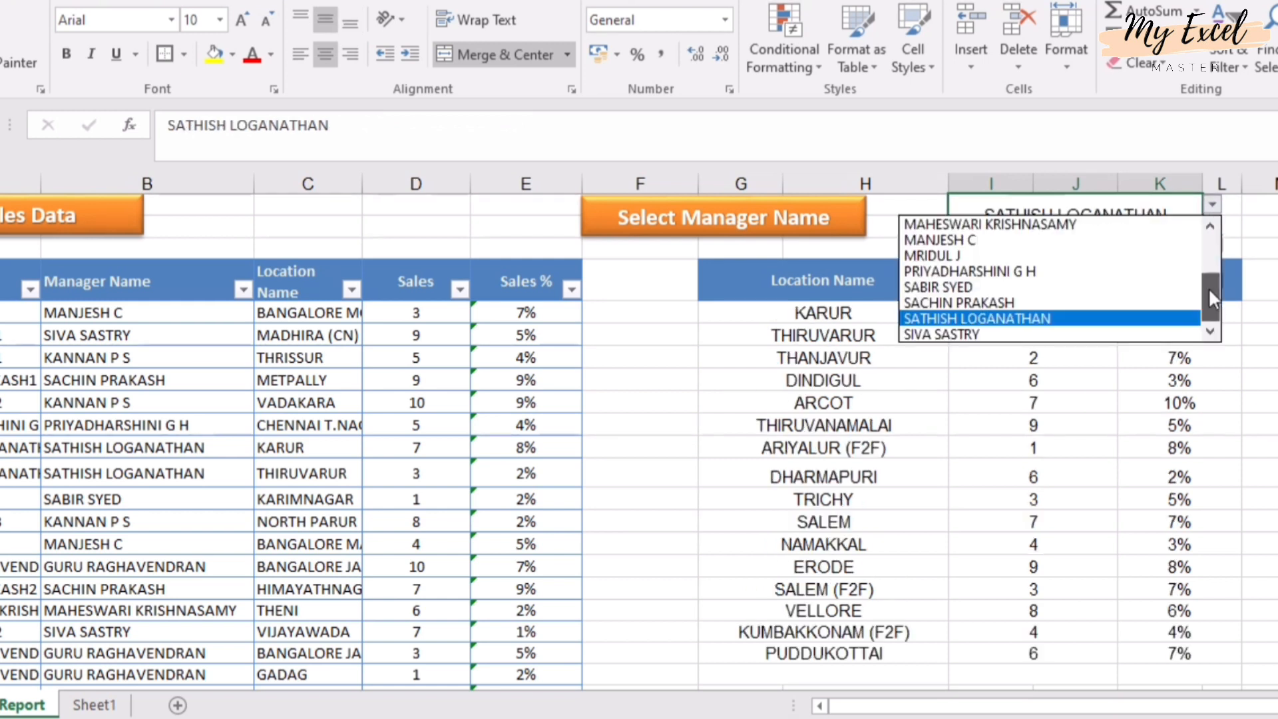
left_click(1058, 334)
left_click(877, 377)
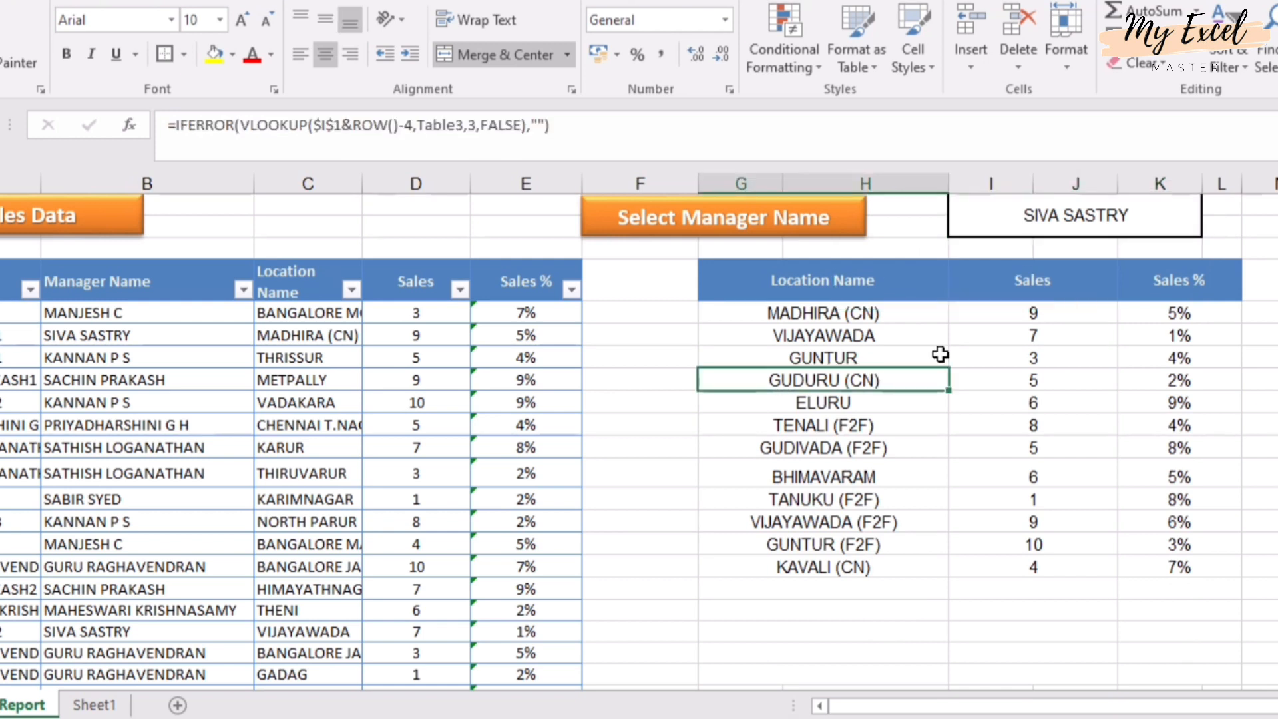
Set the I1 manager selection three entries further up the list and check the report's locations.
left_click(1198, 205)
left_click(1212, 205)
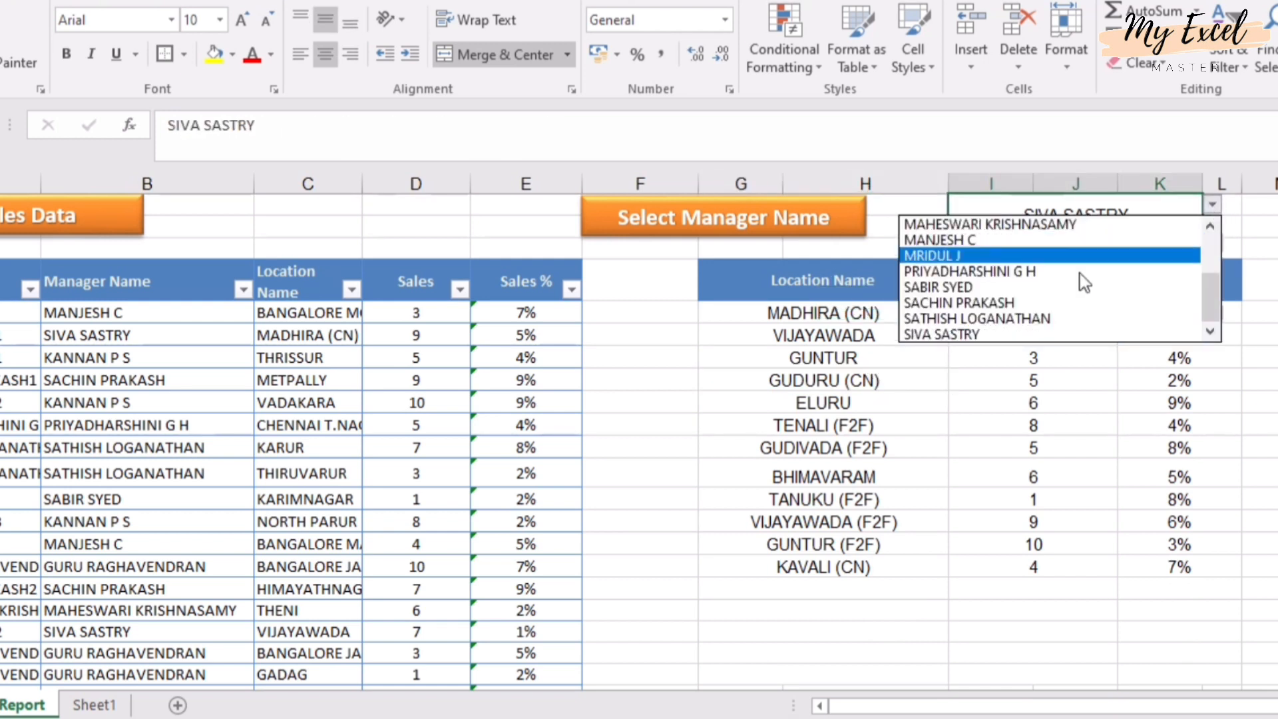
left_click(1052, 287)
left_click(882, 403)
Choose the manager second below the report's fourth-listed option, directly above MRIDUL-type entries, in I1, and check the rows down to the blank cells.
left_click(1187, 217)
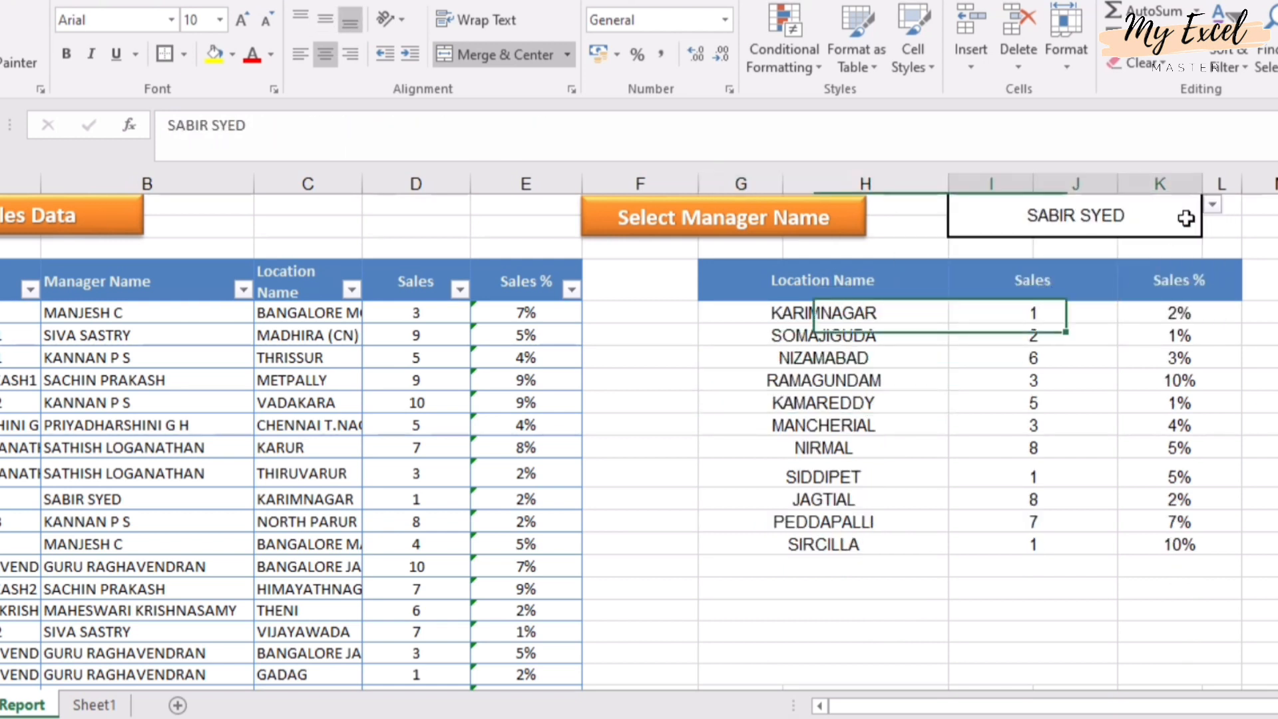
left_click(1213, 205)
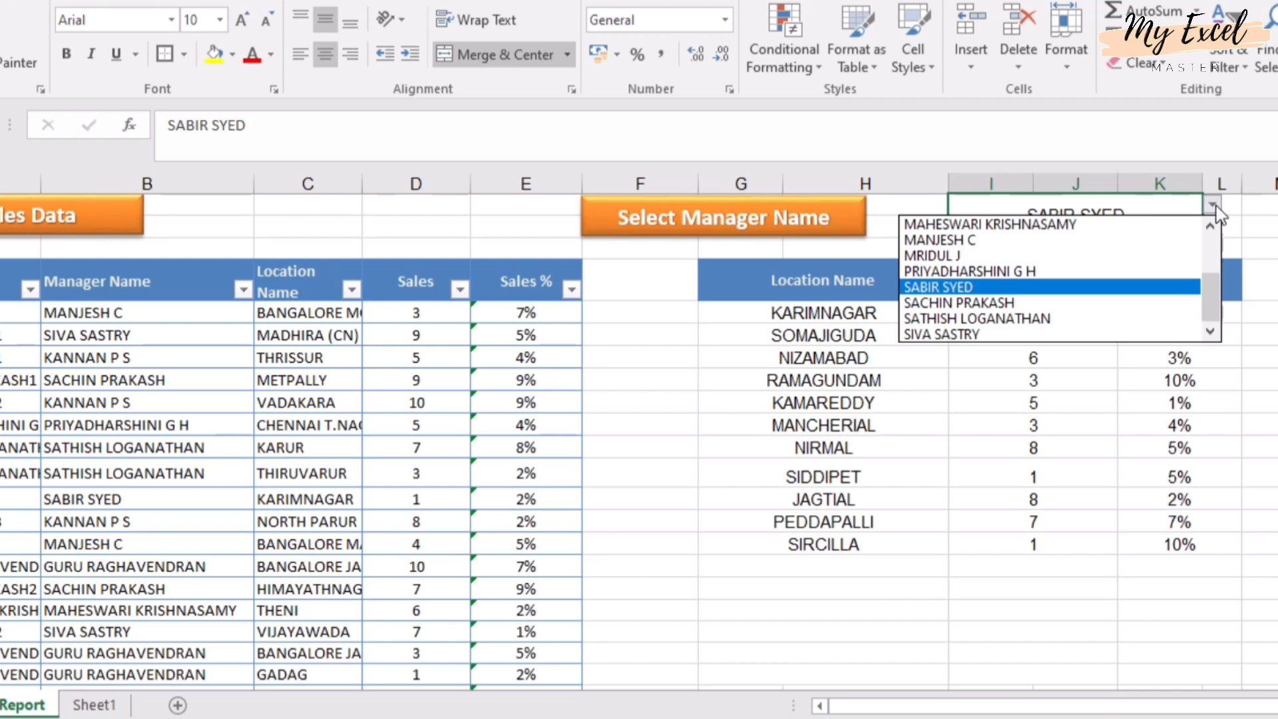
left_click(1087, 241)
left_click(840, 475)
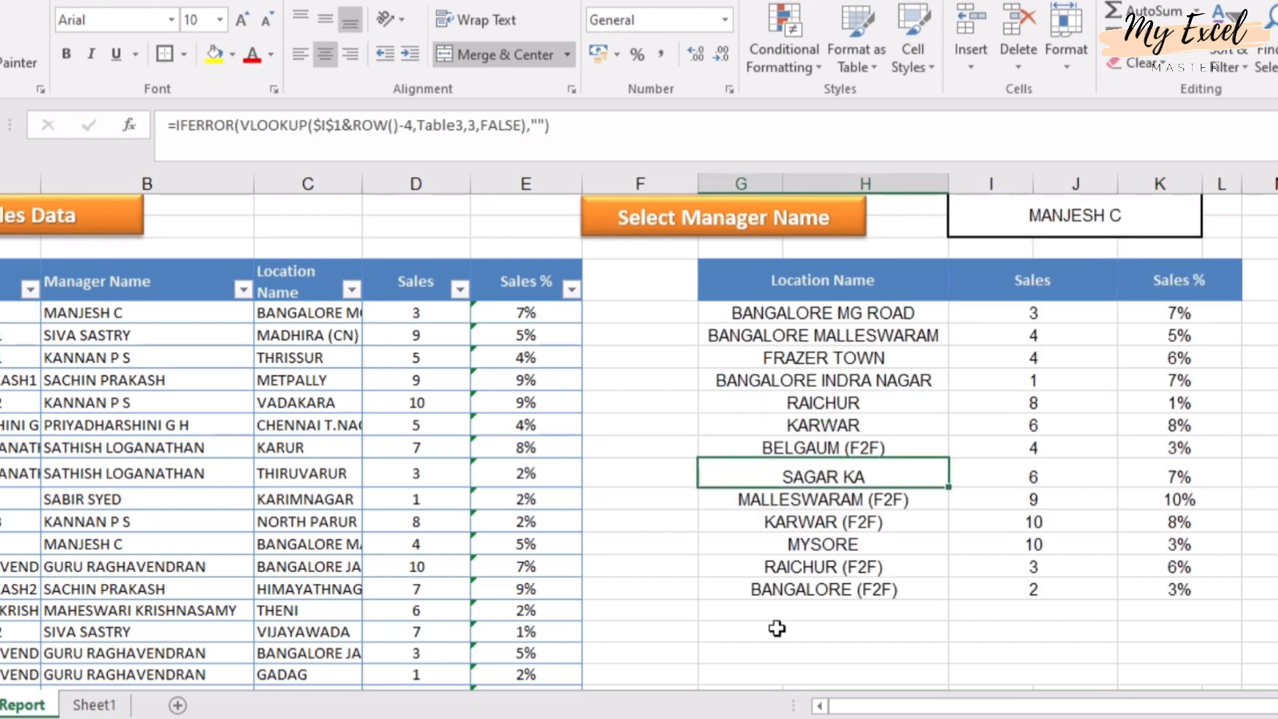
left_click(774, 652)
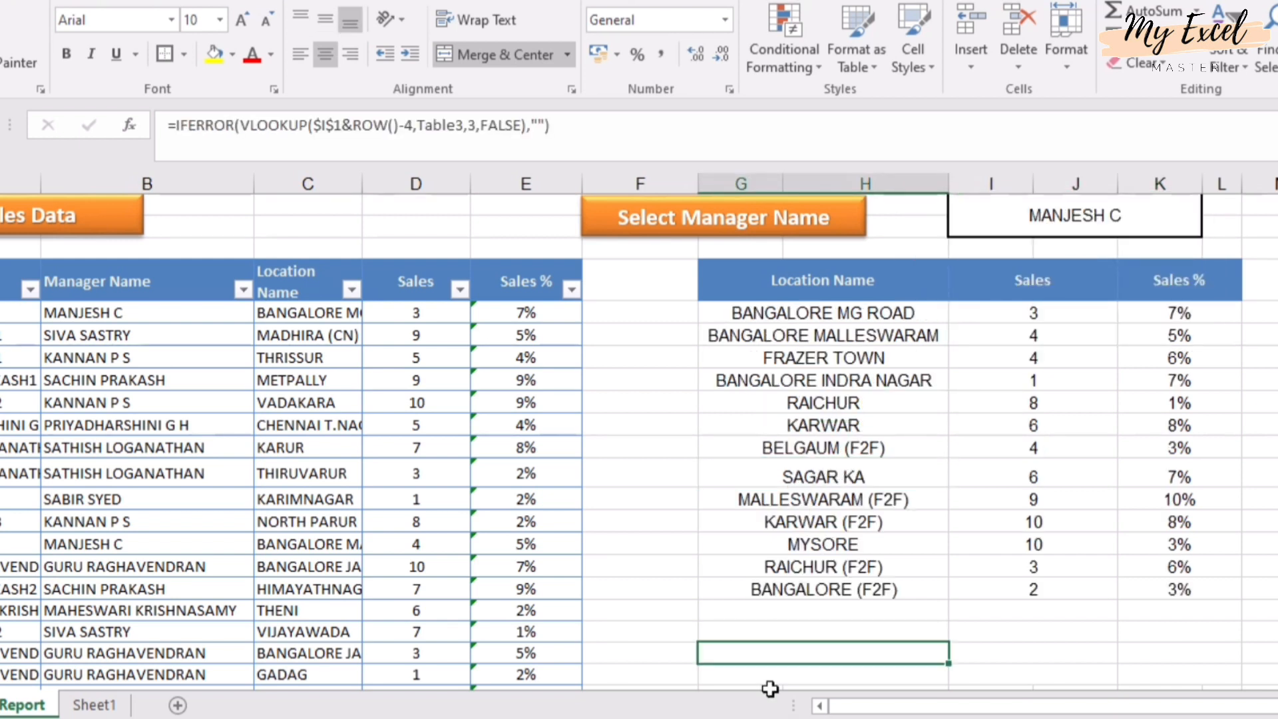